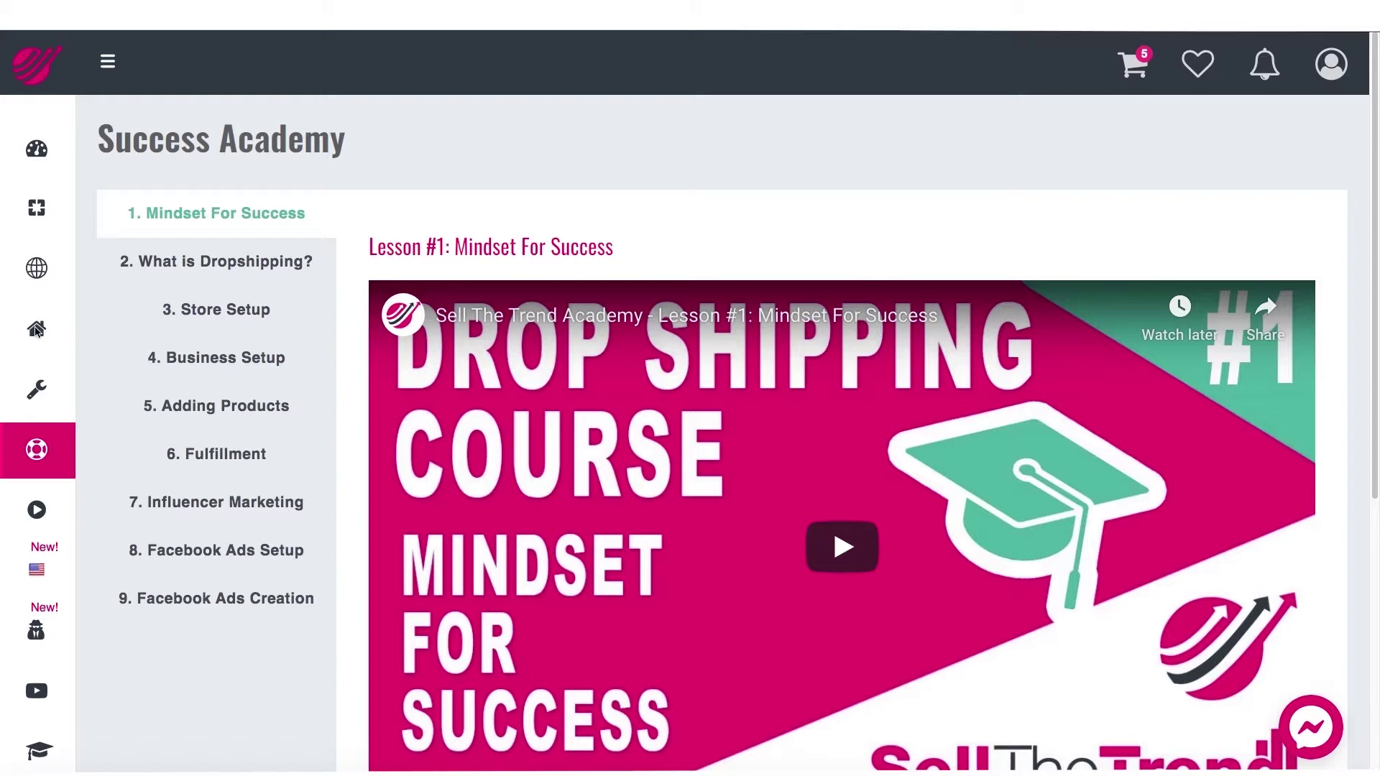
mouse_move(40, 334)
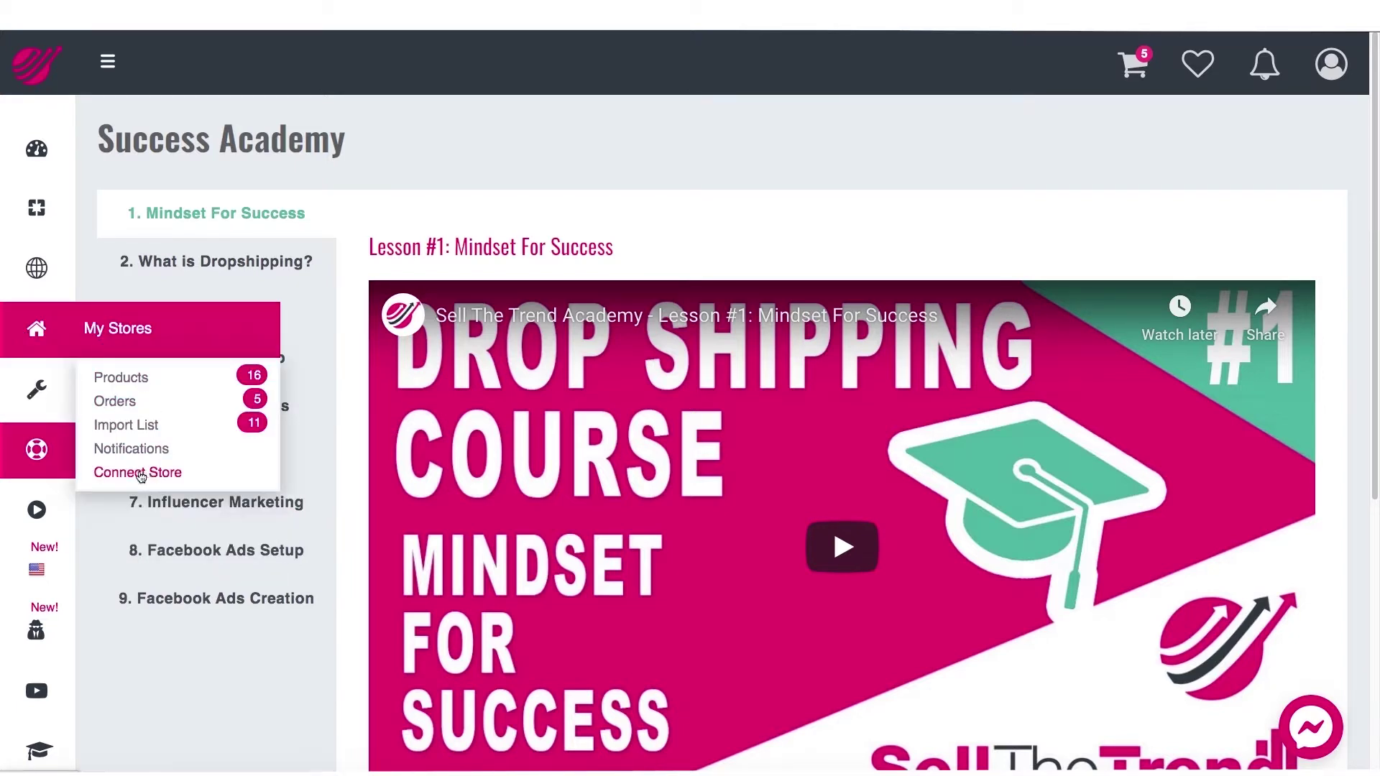
click(141, 475)
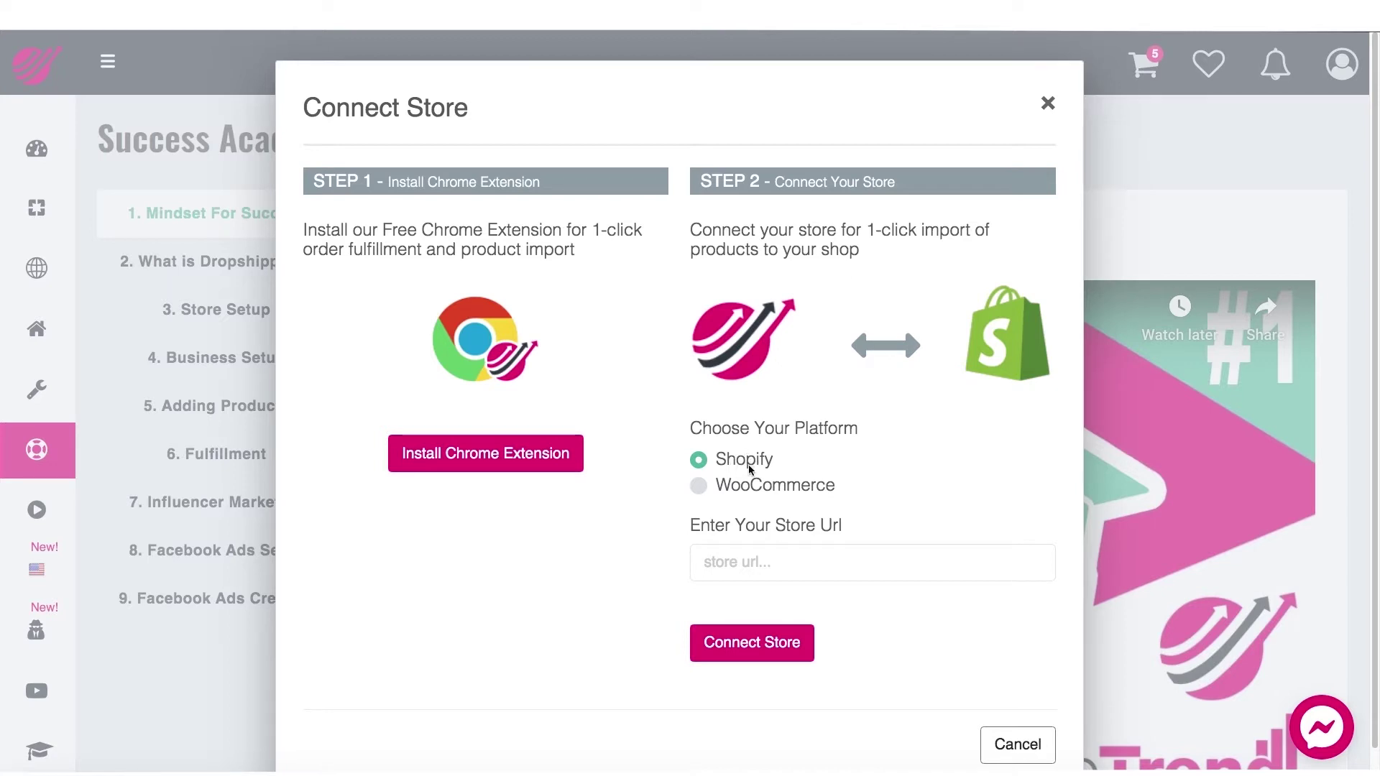
click(719, 562)
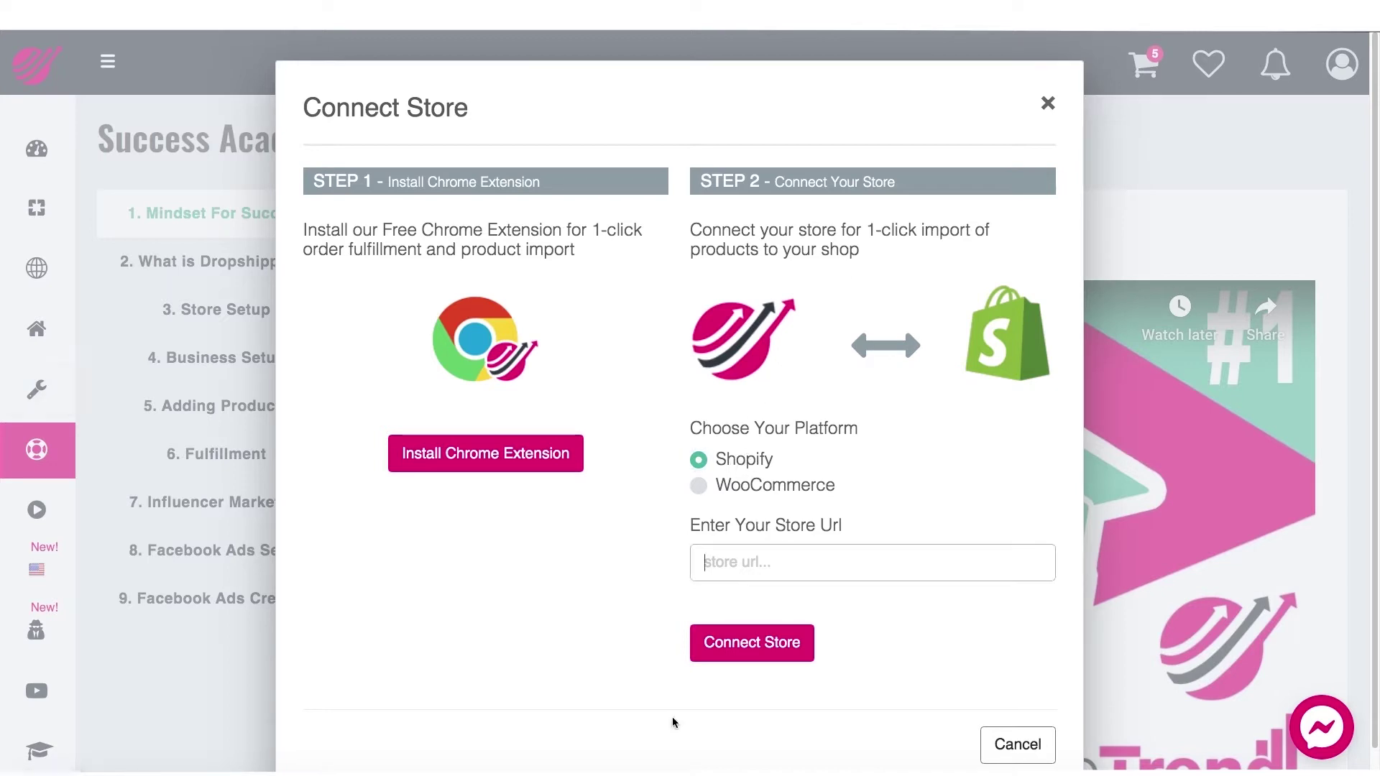
text(htt)
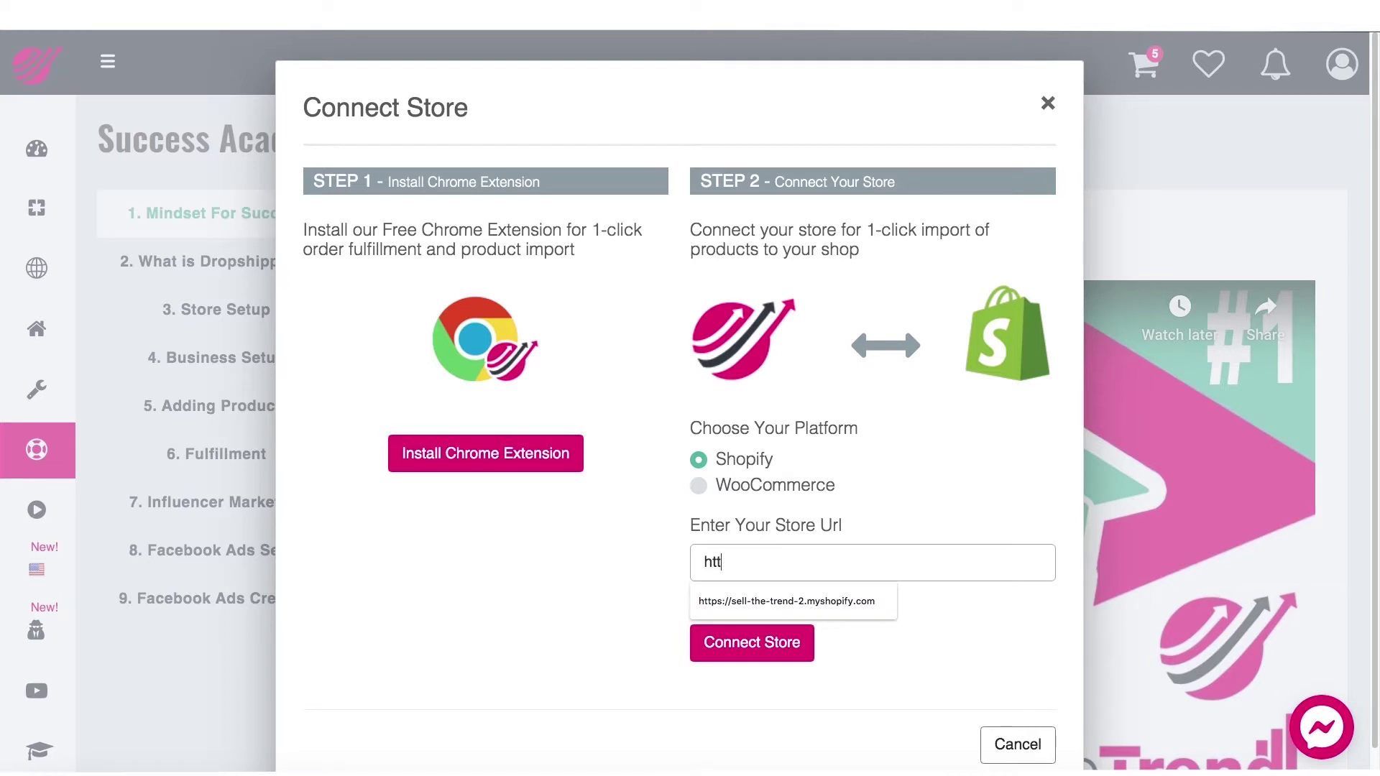
key(Down)
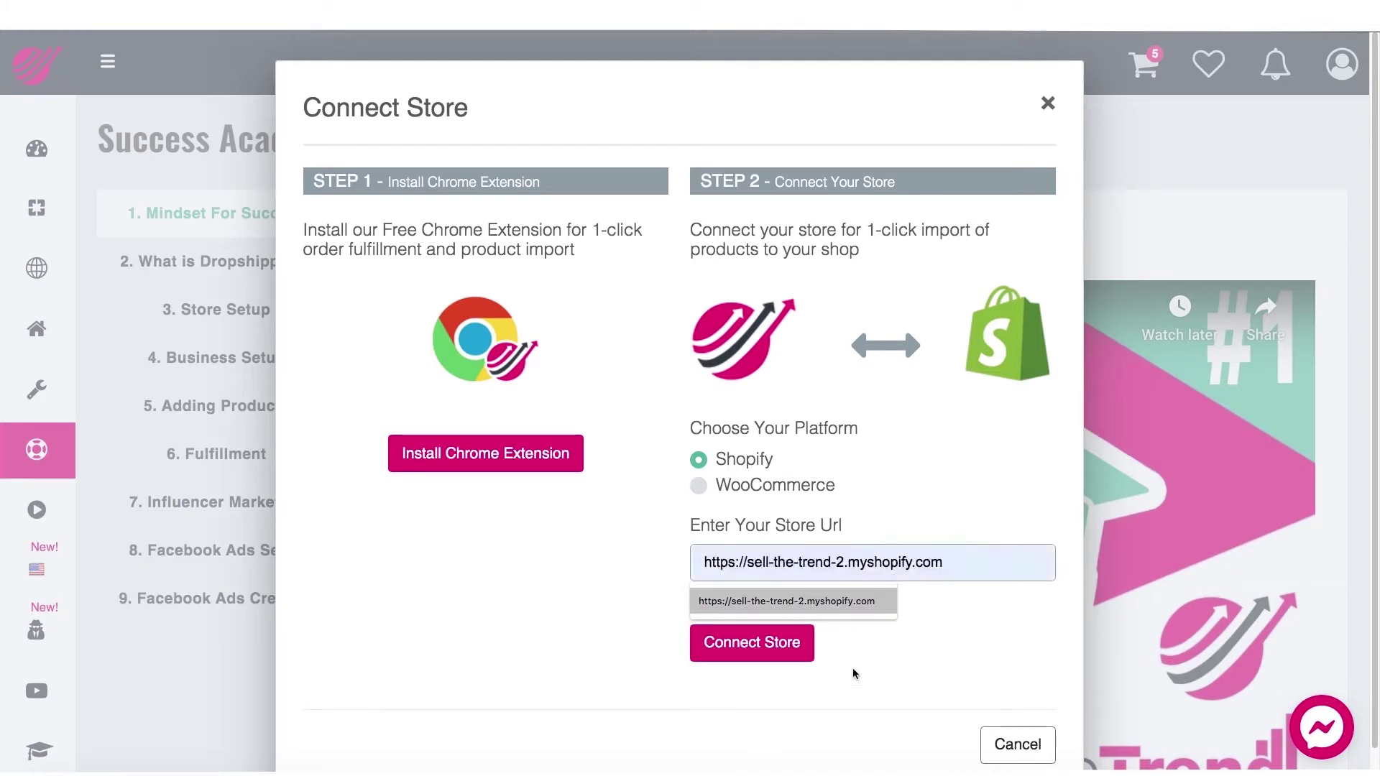
click(843, 604)
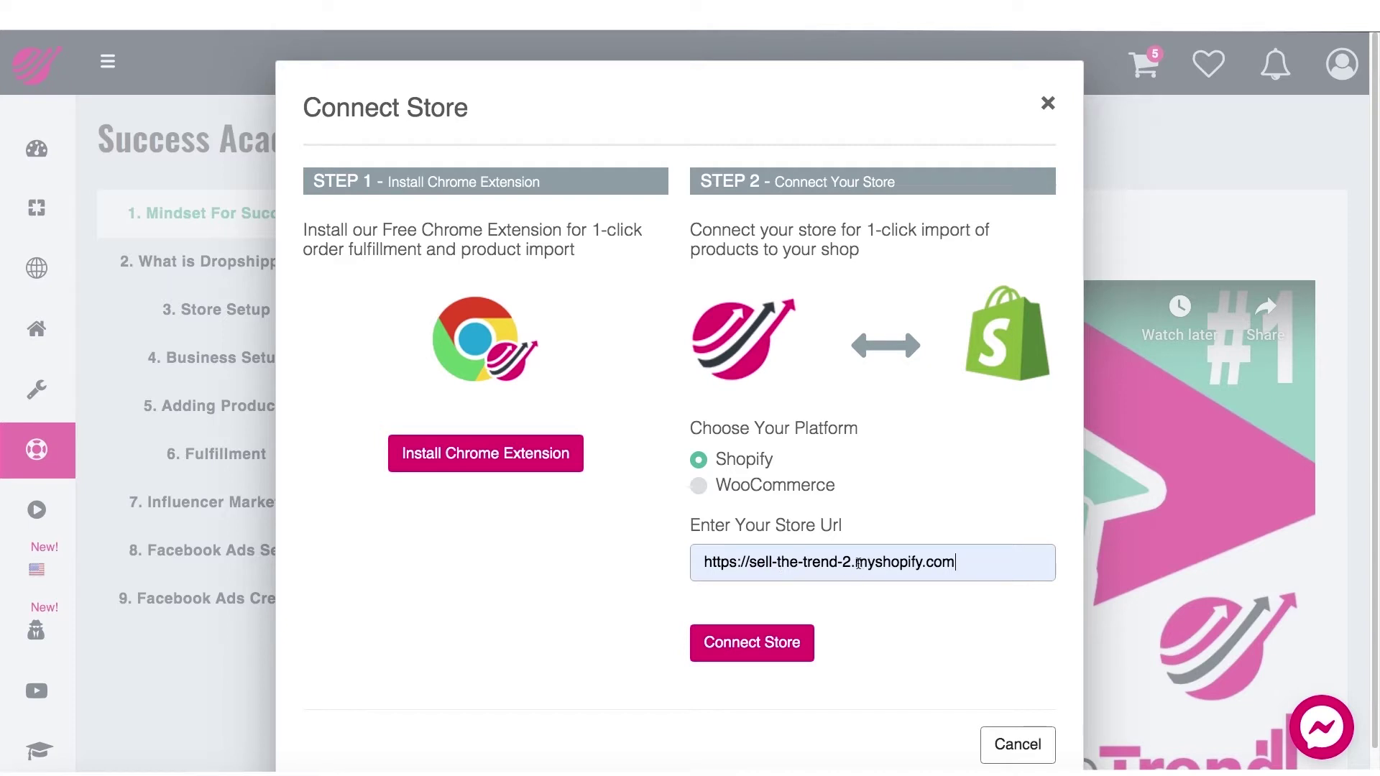
drag(856, 563, 971, 562)
click(958, 603)
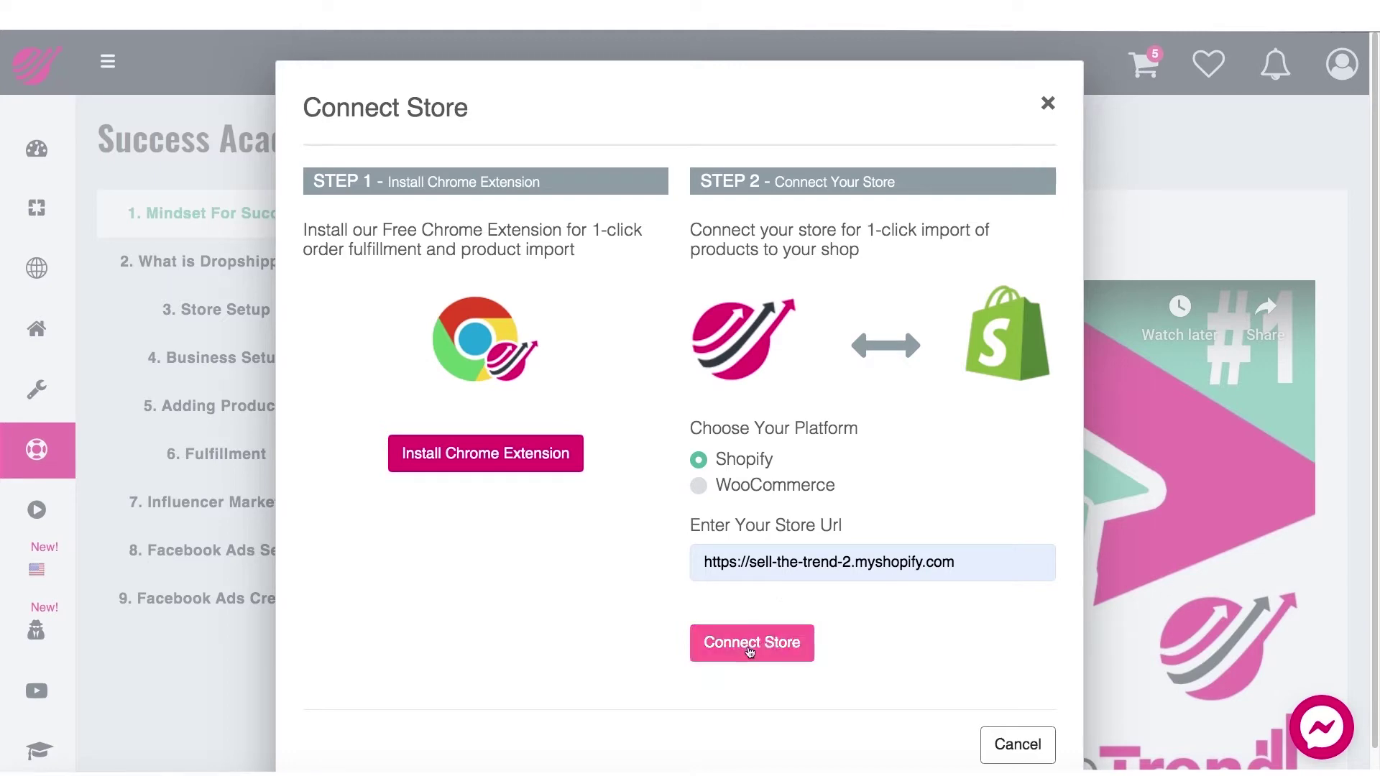
Step: Submit the store connection and install the unlisted Sell The Trend app on the Shopify store
click(750, 650)
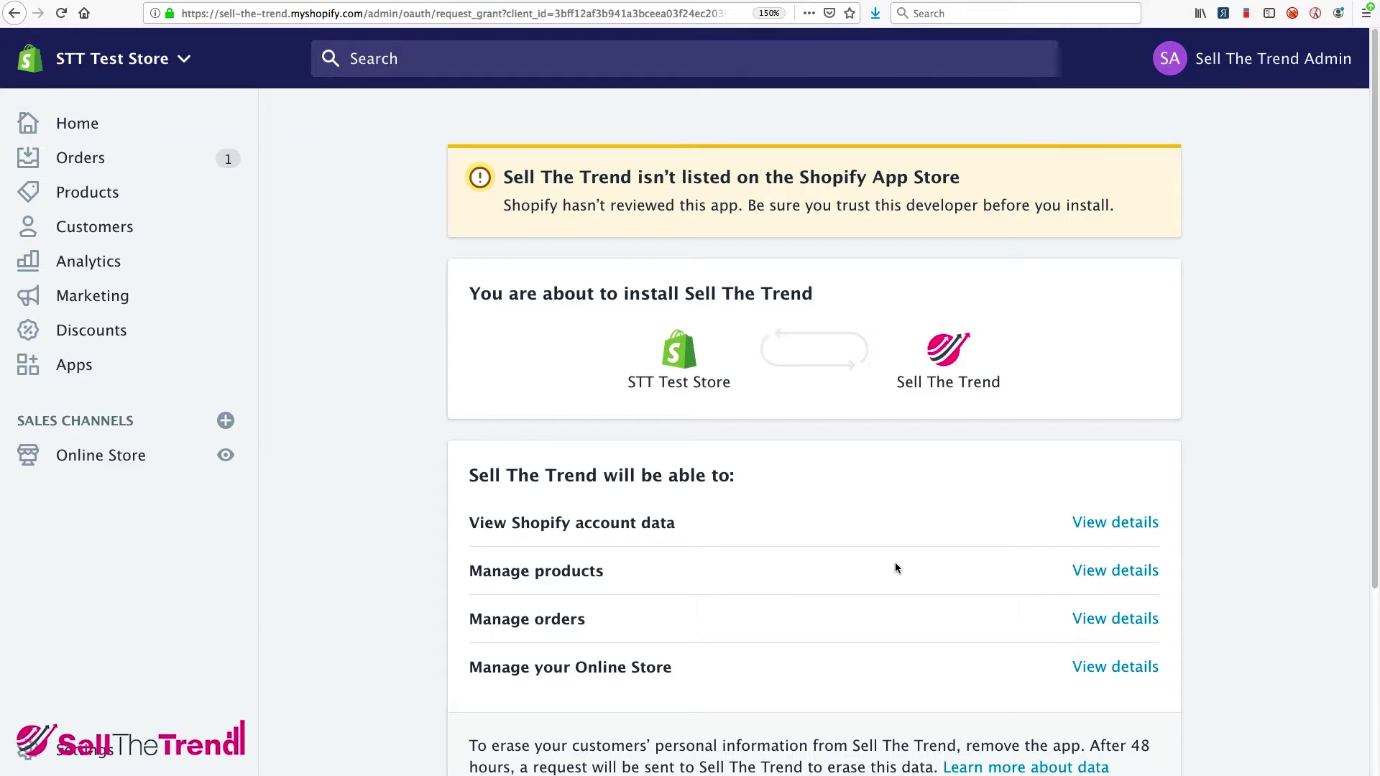
scroll(895, 568, down, 3)
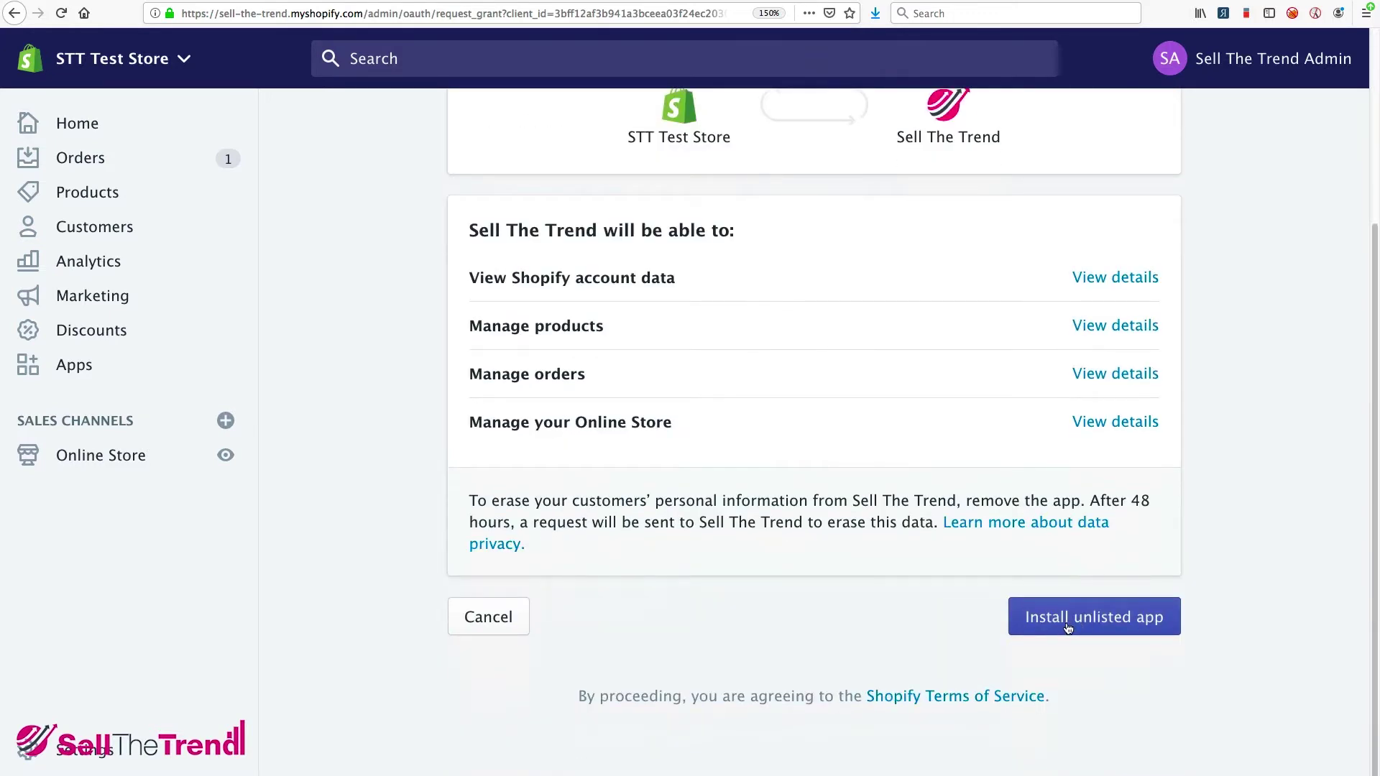
click(1090, 629)
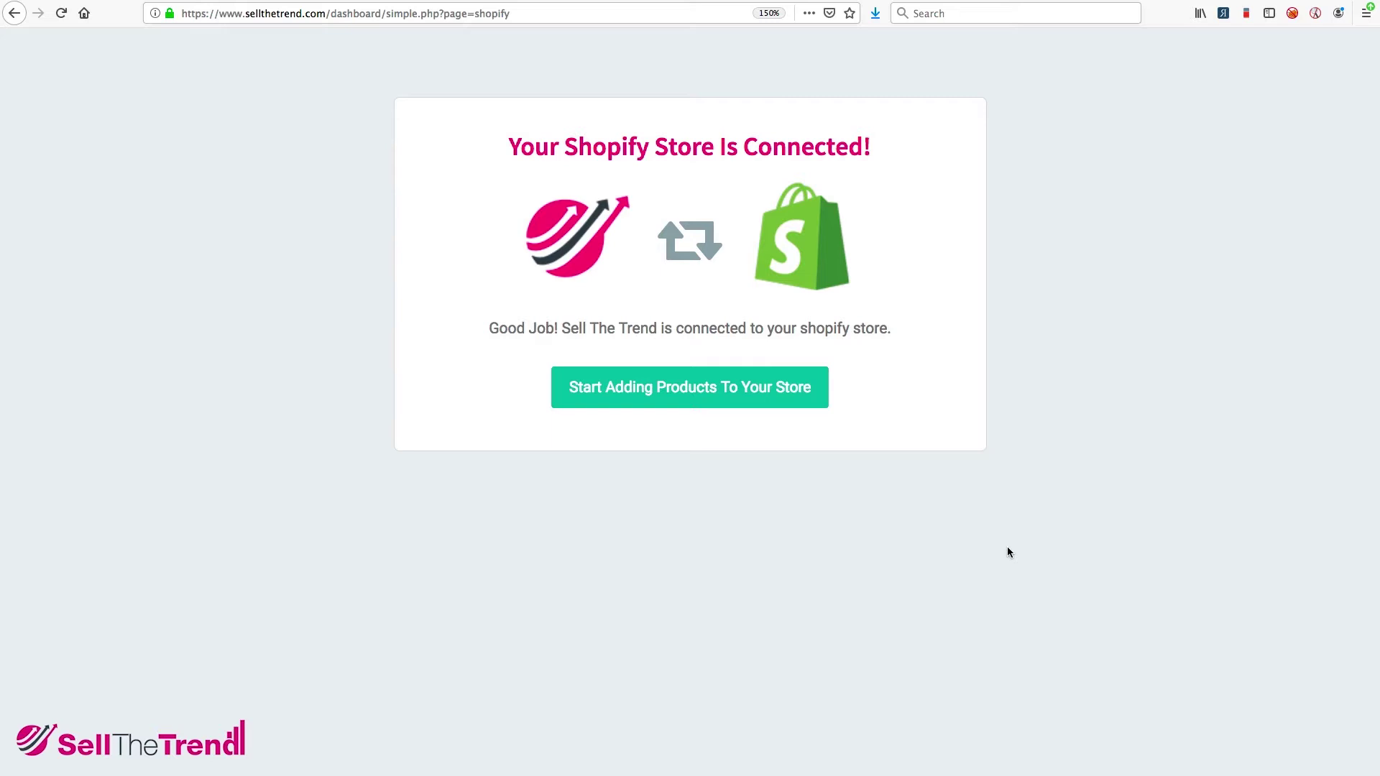
Step: Start adding products, sort the Nexus On The Rise list by Nexus rank and open the Slow Rebound Pressure Pillow
click(677, 397)
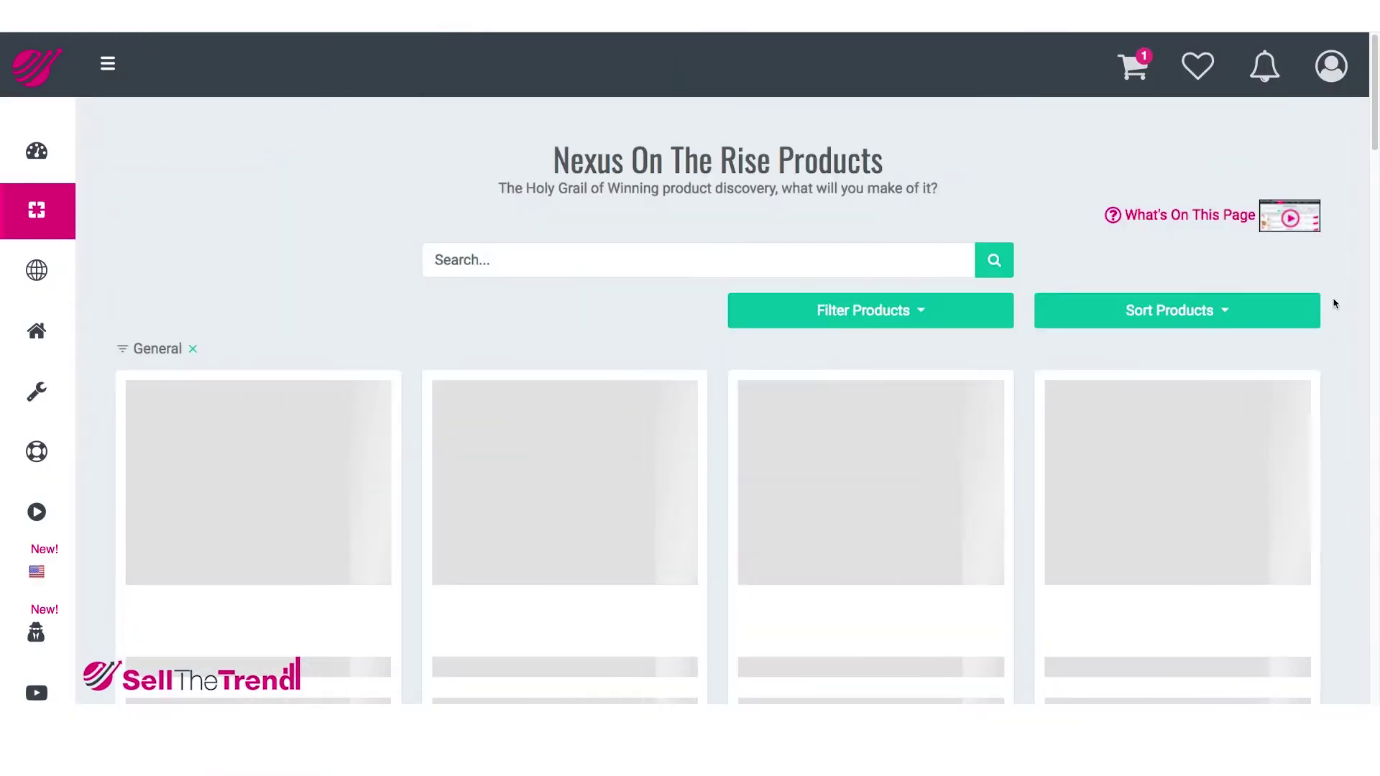
click(1213, 315)
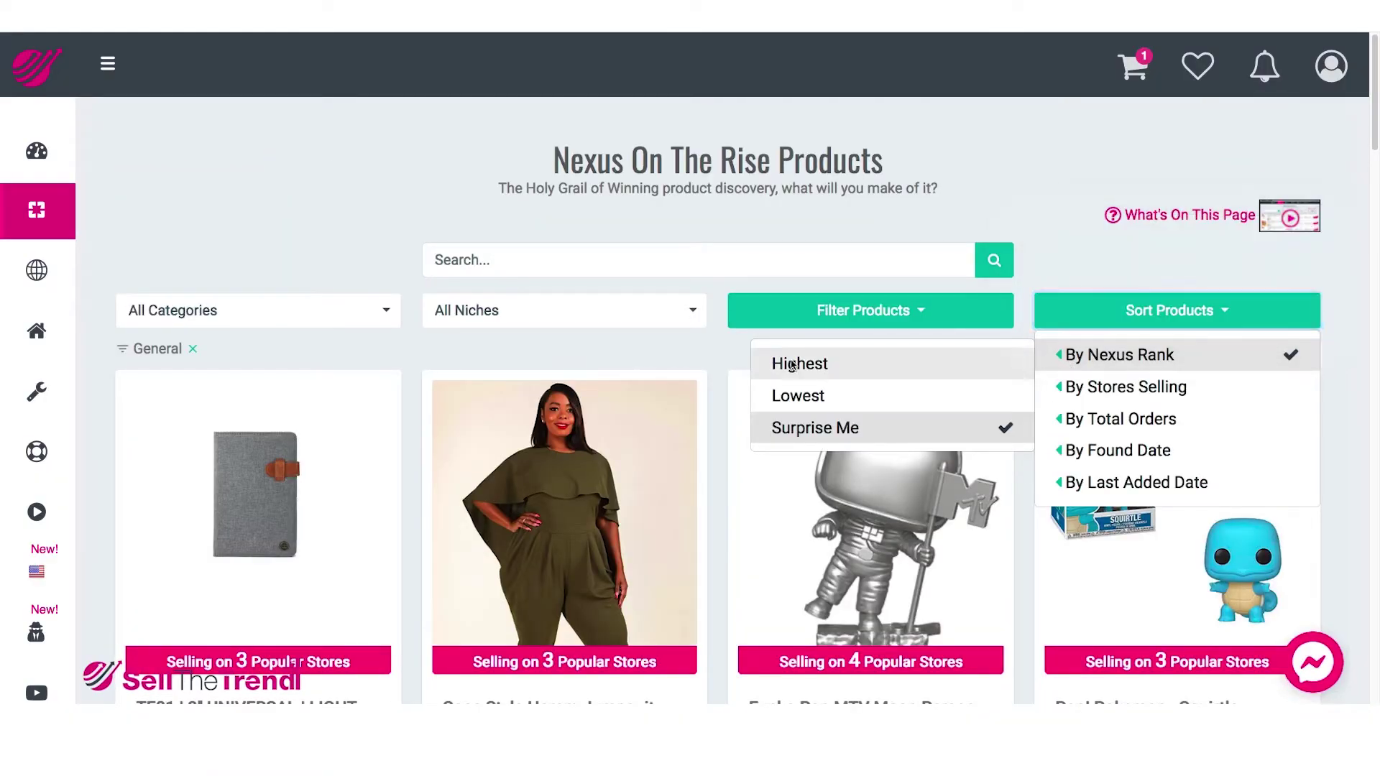
click(1120, 354)
scroll(792, 365, down, 15)
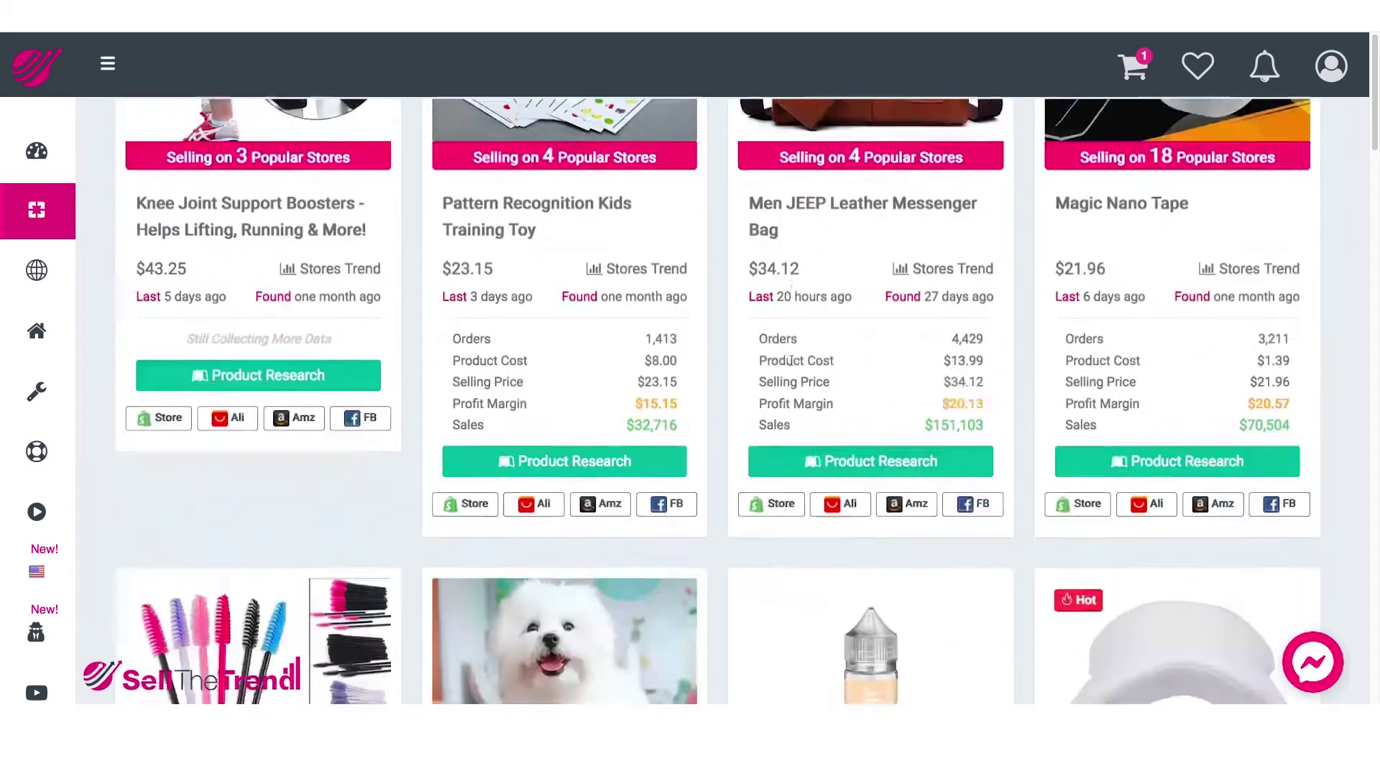
scroll(792, 366, up, 5)
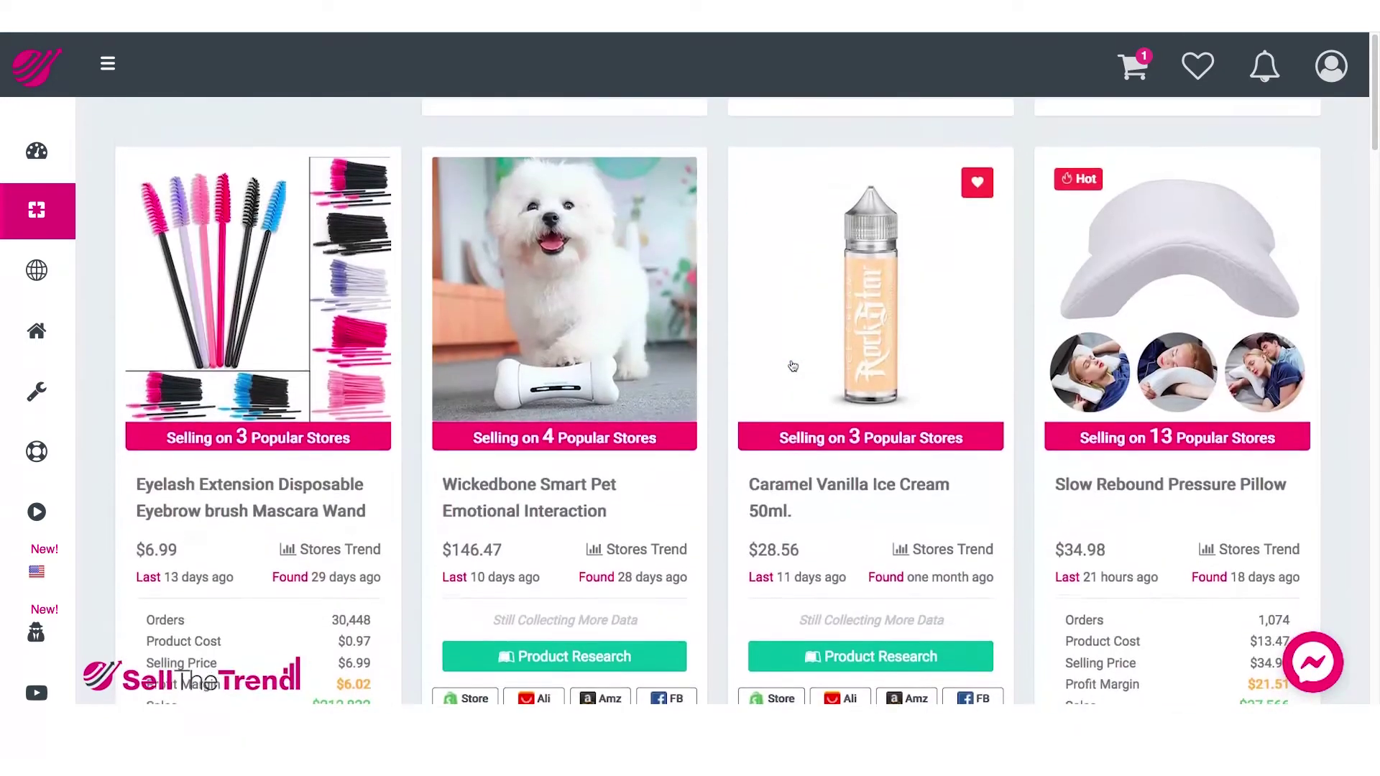
click(1179, 280)
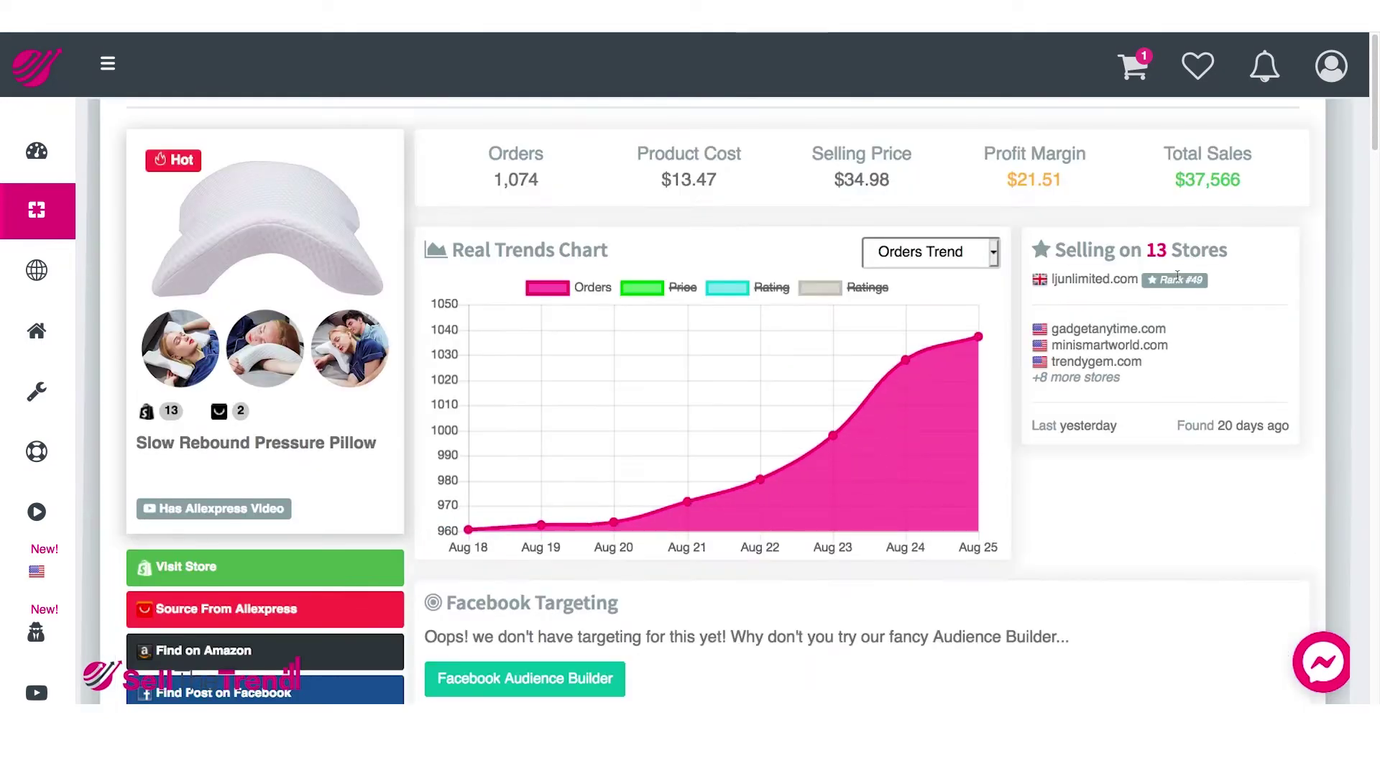
Step: Review the pillow's product research and open its form for adding it to Shopify
scroll(661, 197, down, 1)
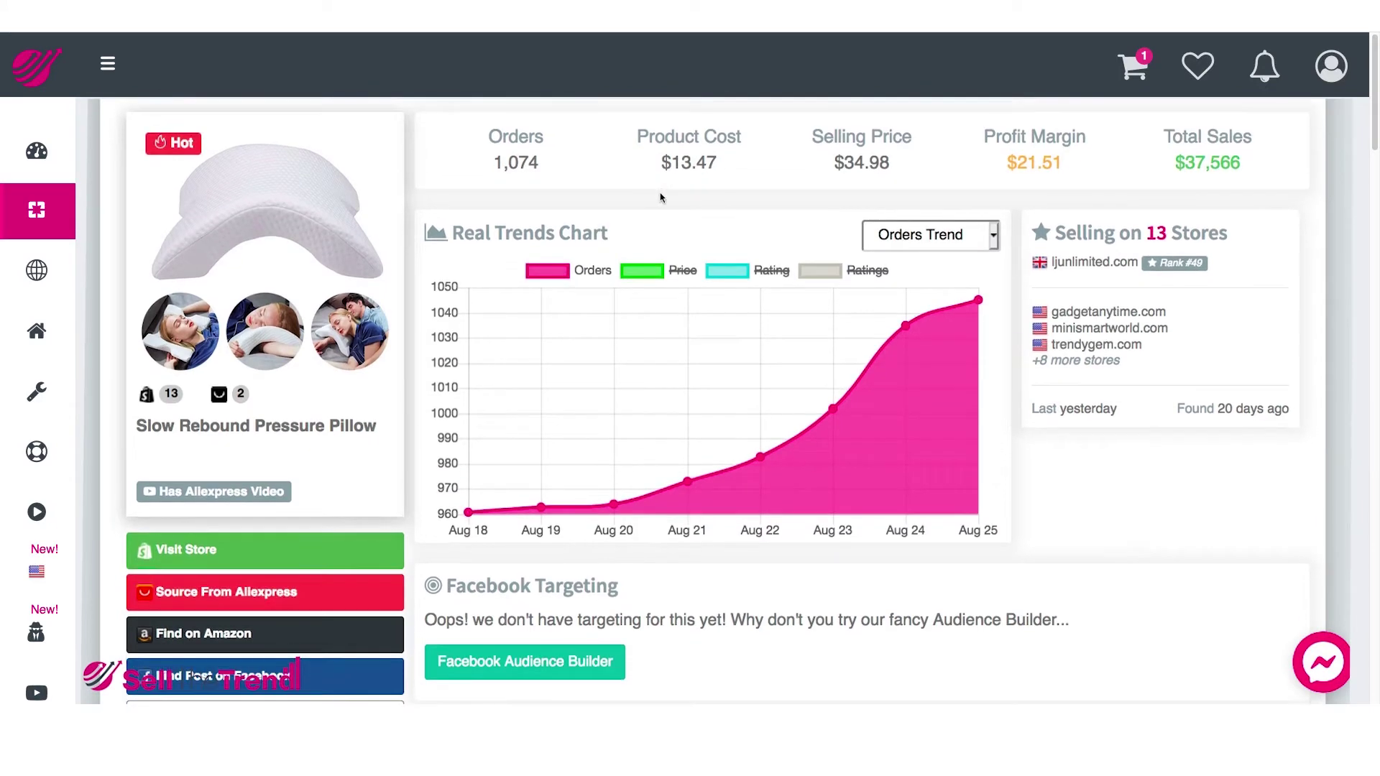
scroll(661, 197, down, 3)
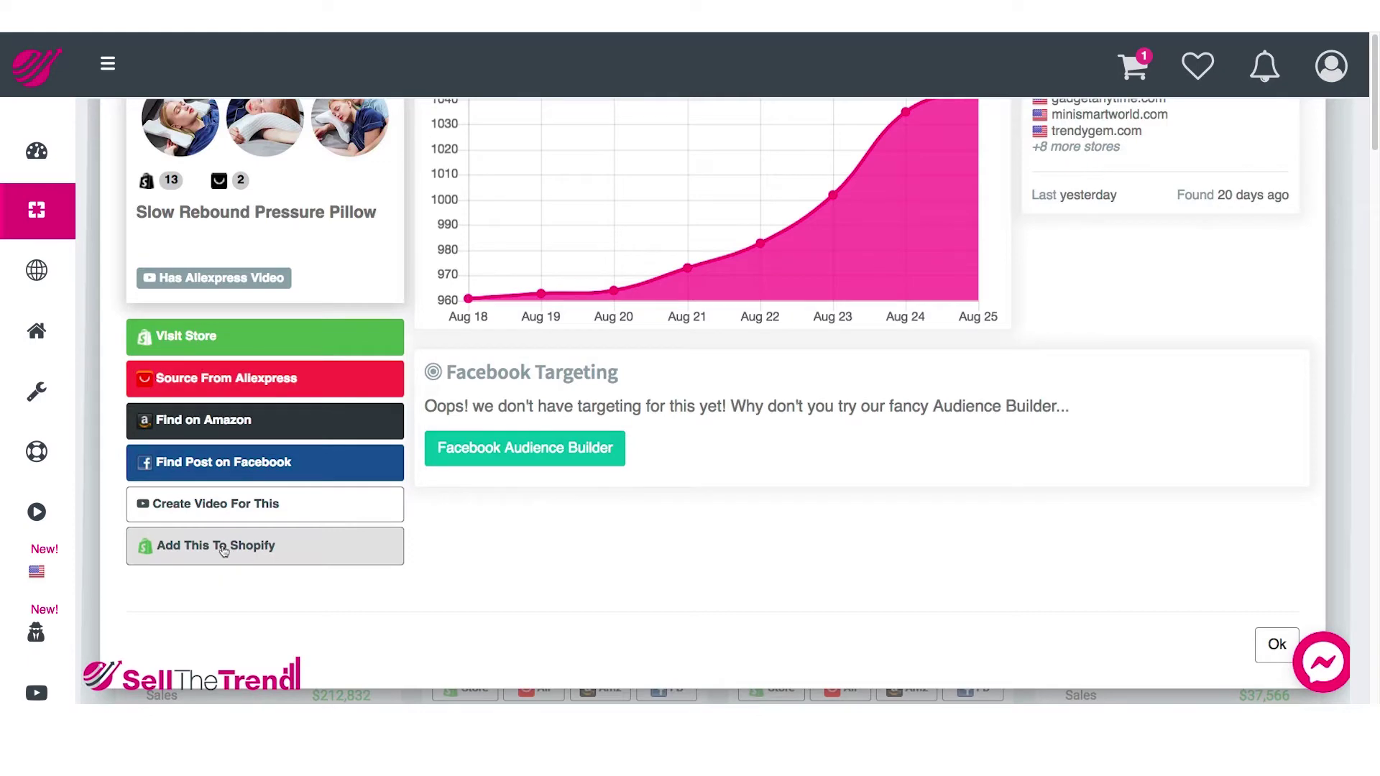
scroll(228, 552, up, 1)
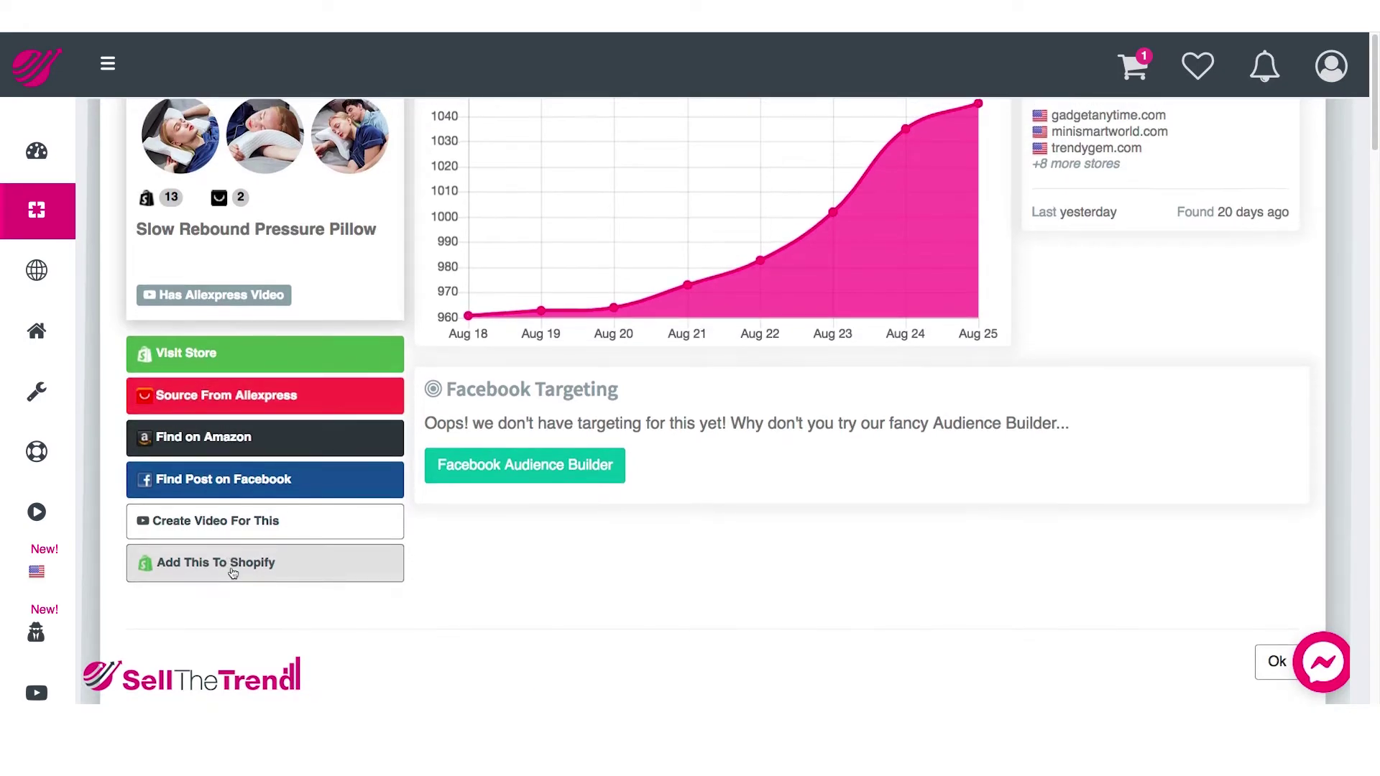
click(233, 564)
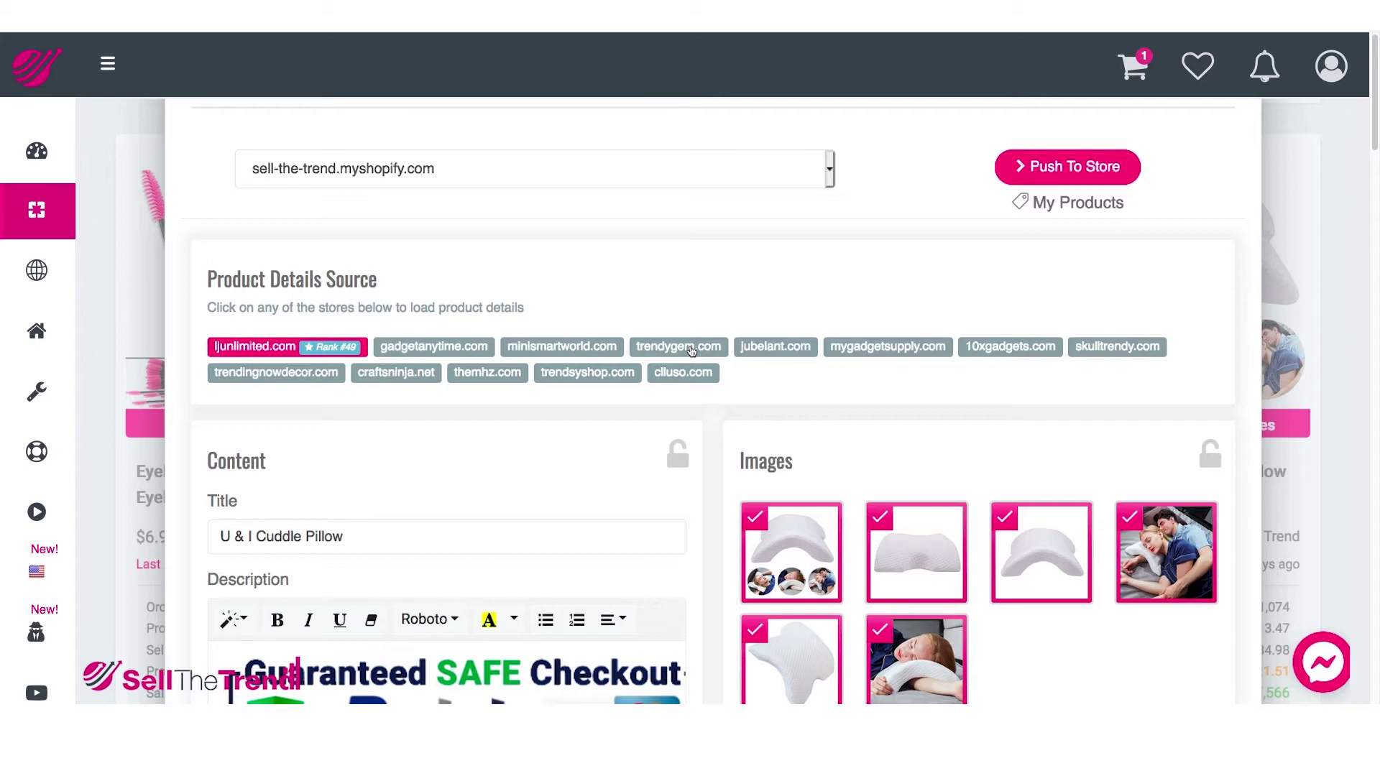
Step: Check the import form and push the U & I Cuddle Pillow to the sell-the-trend.myshopify.com store
scroll(726, 439, down, 7)
scroll(726, 440, up, 7)
click(1058, 174)
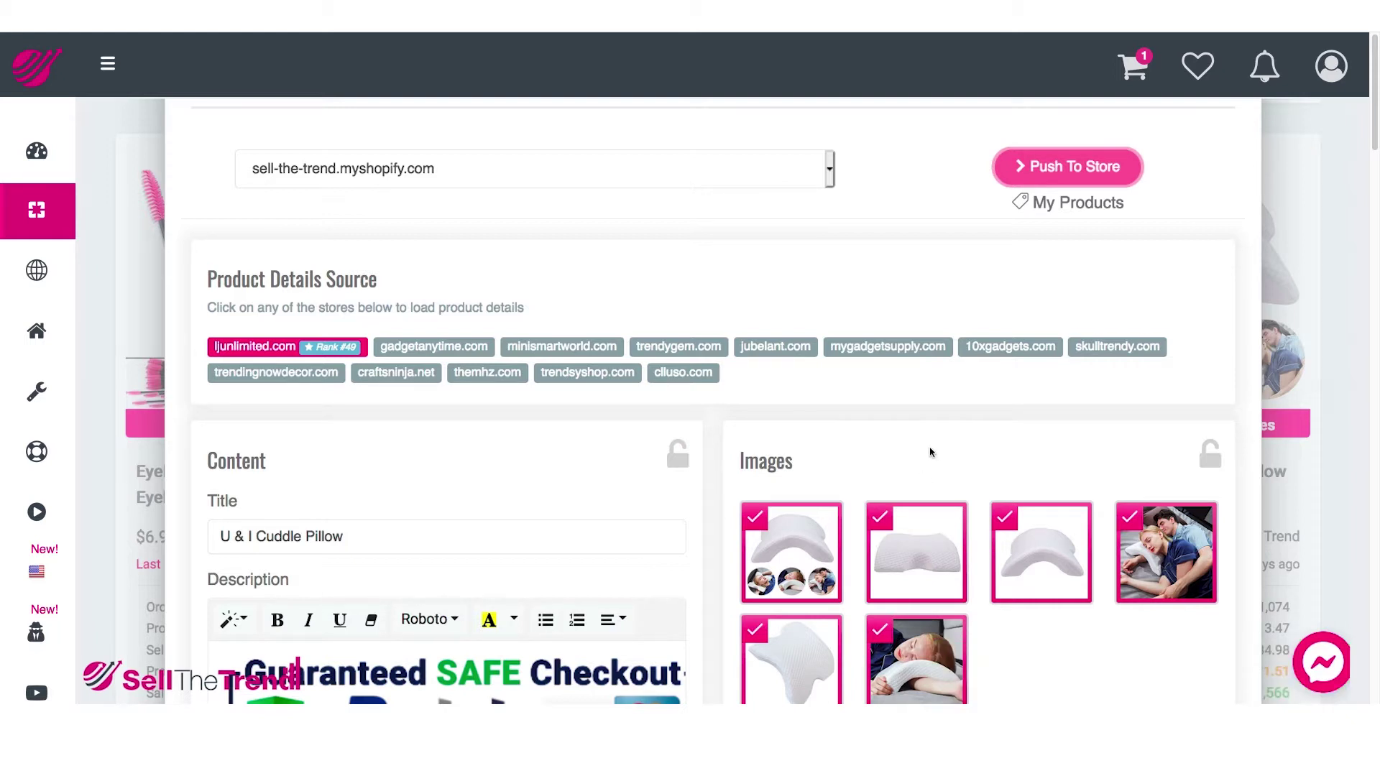
Step: Examine the import form's product details sources, title, description, images, pricing and fulfillment source
scroll(929, 452, down, 10)
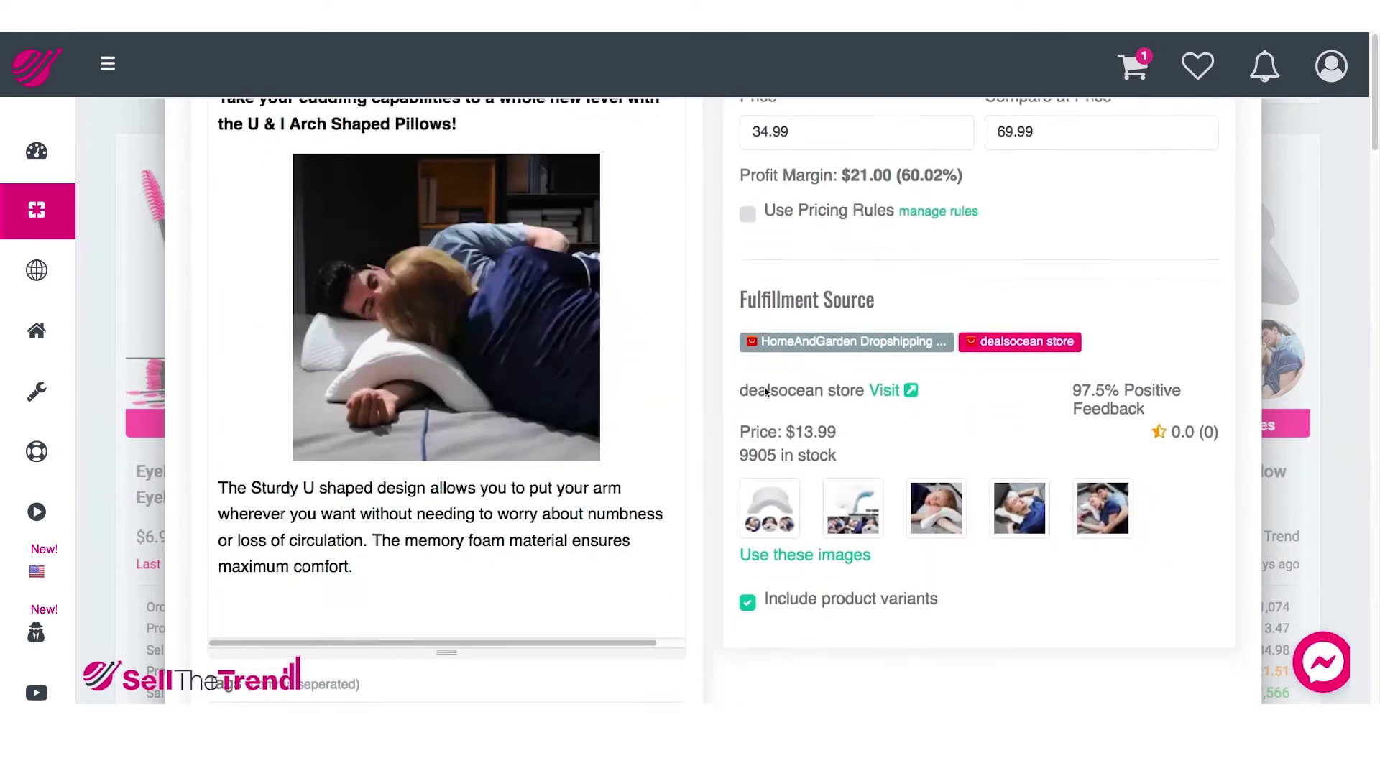
scroll(785, 374, up, 10)
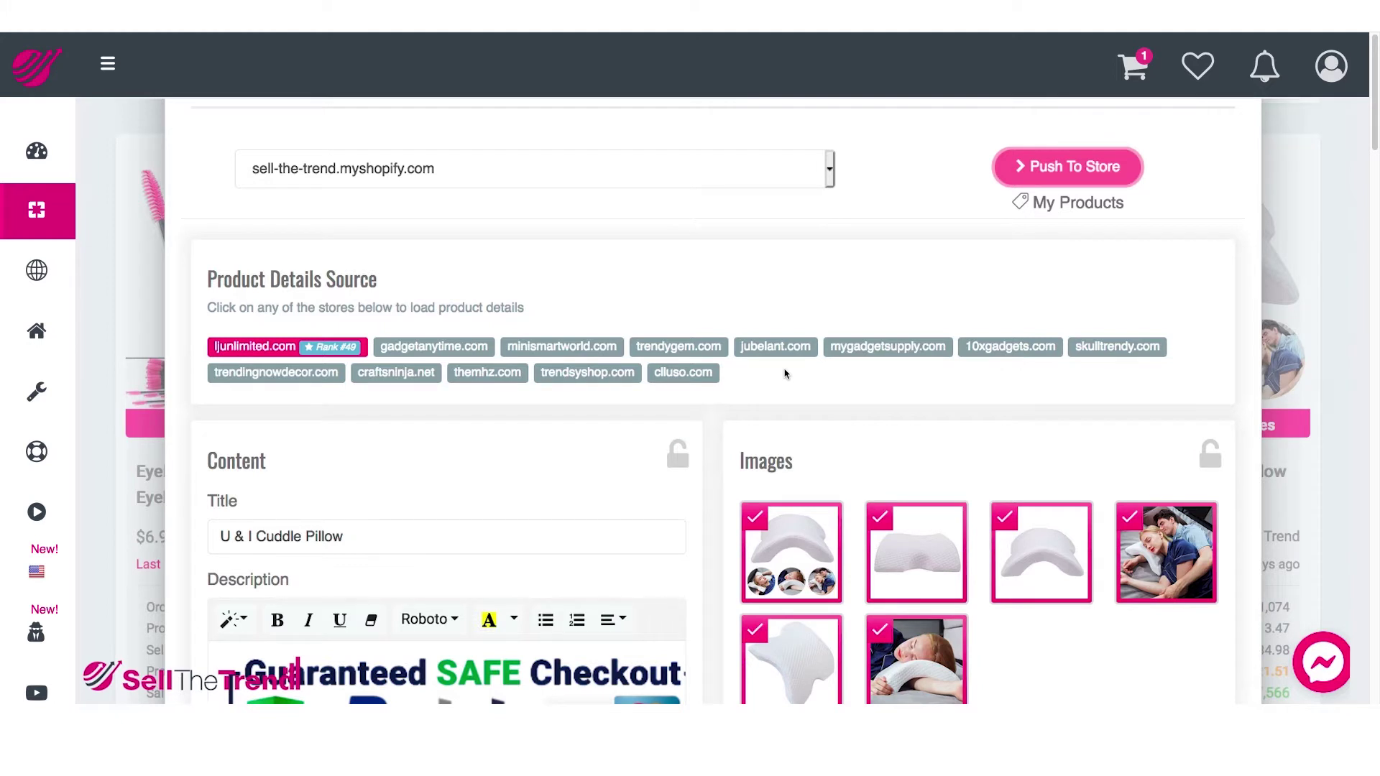
scroll(803, 391, down, 1)
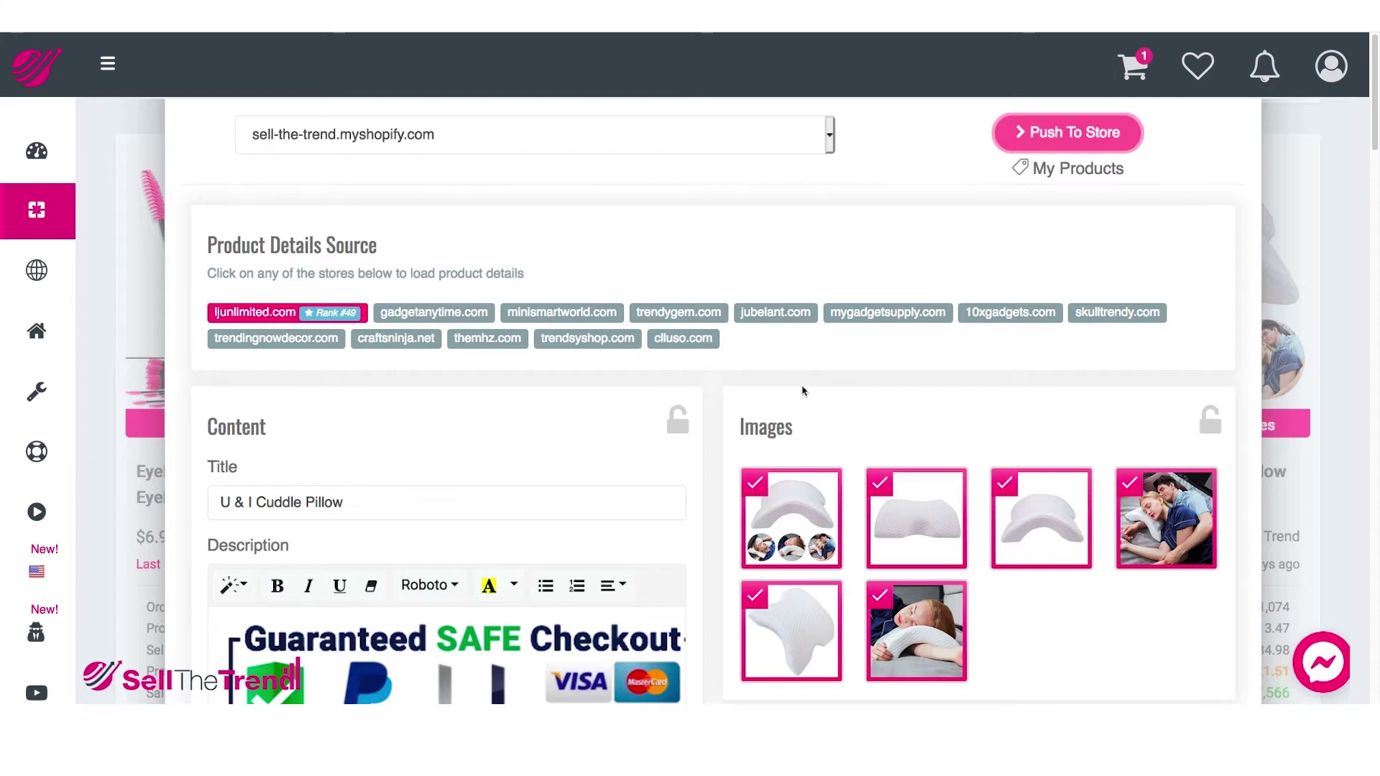
scroll(803, 390, up, 1)
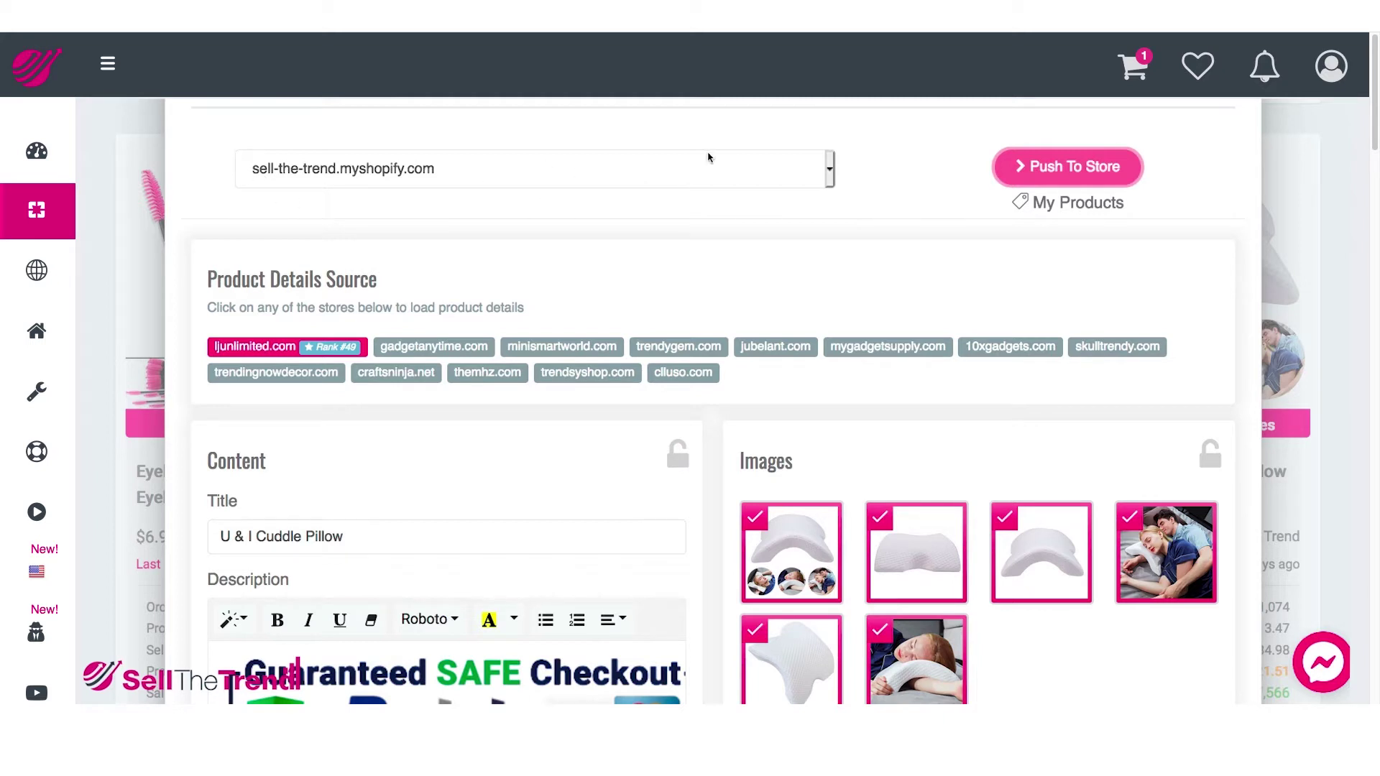
click(1127, 190)
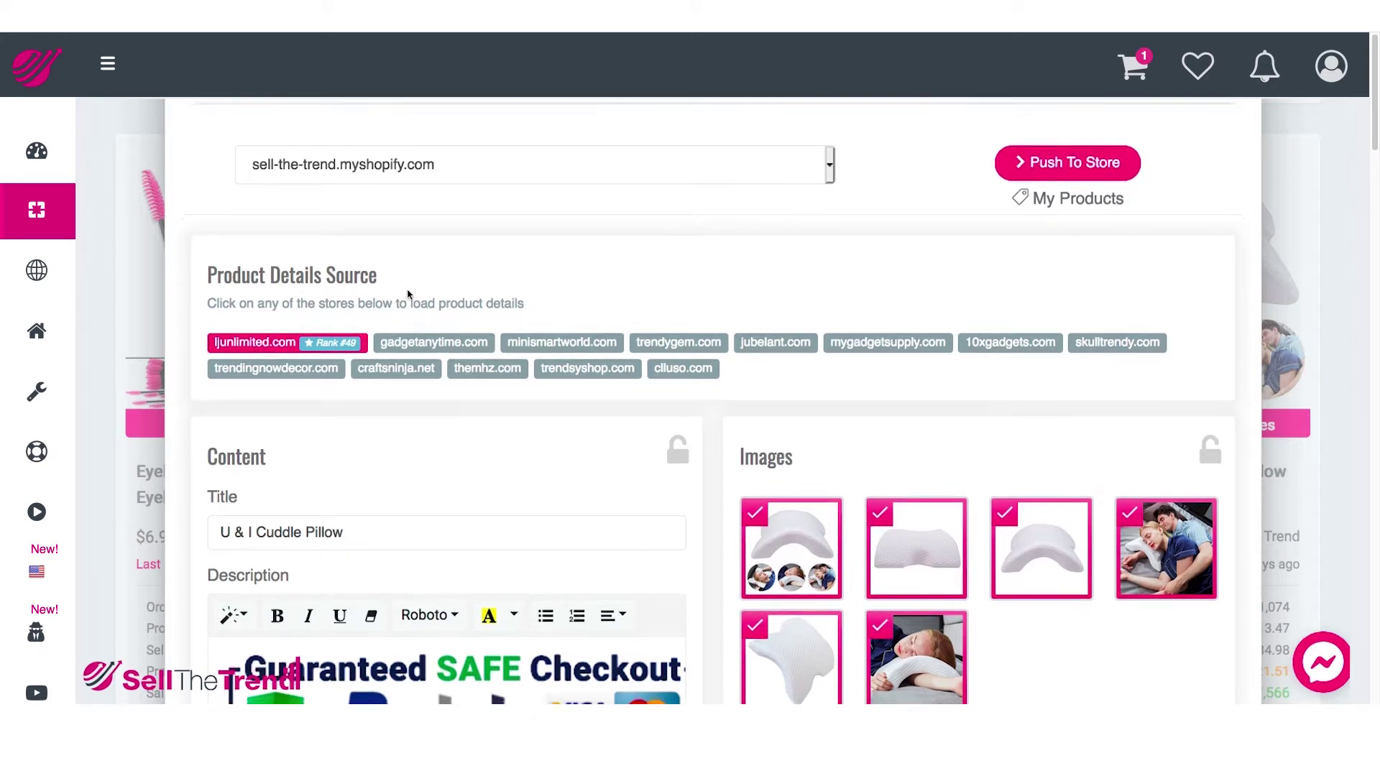
scroll(404, 296, down, 3)
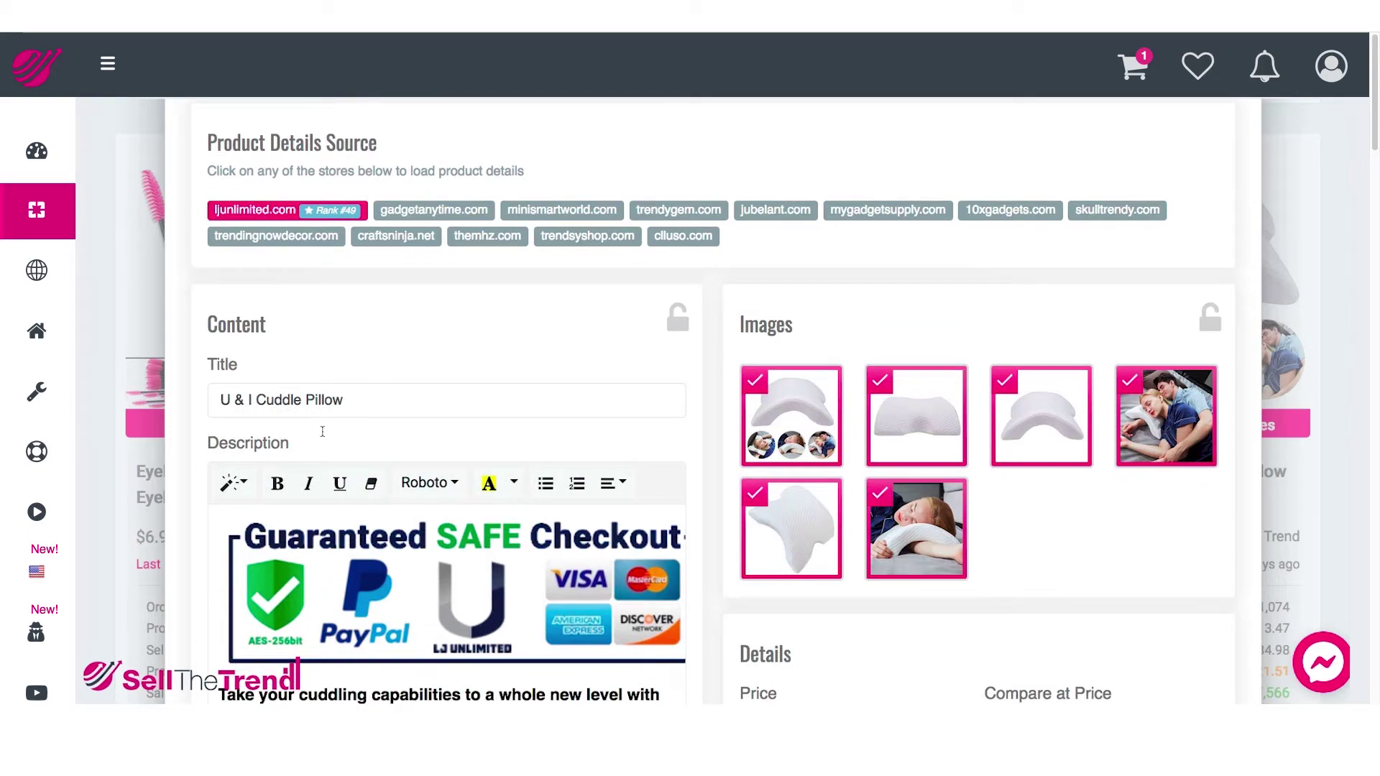
scroll(394, 503, down, 8)
scroll(394, 467, down, 5)
scroll(395, 468, up, 12)
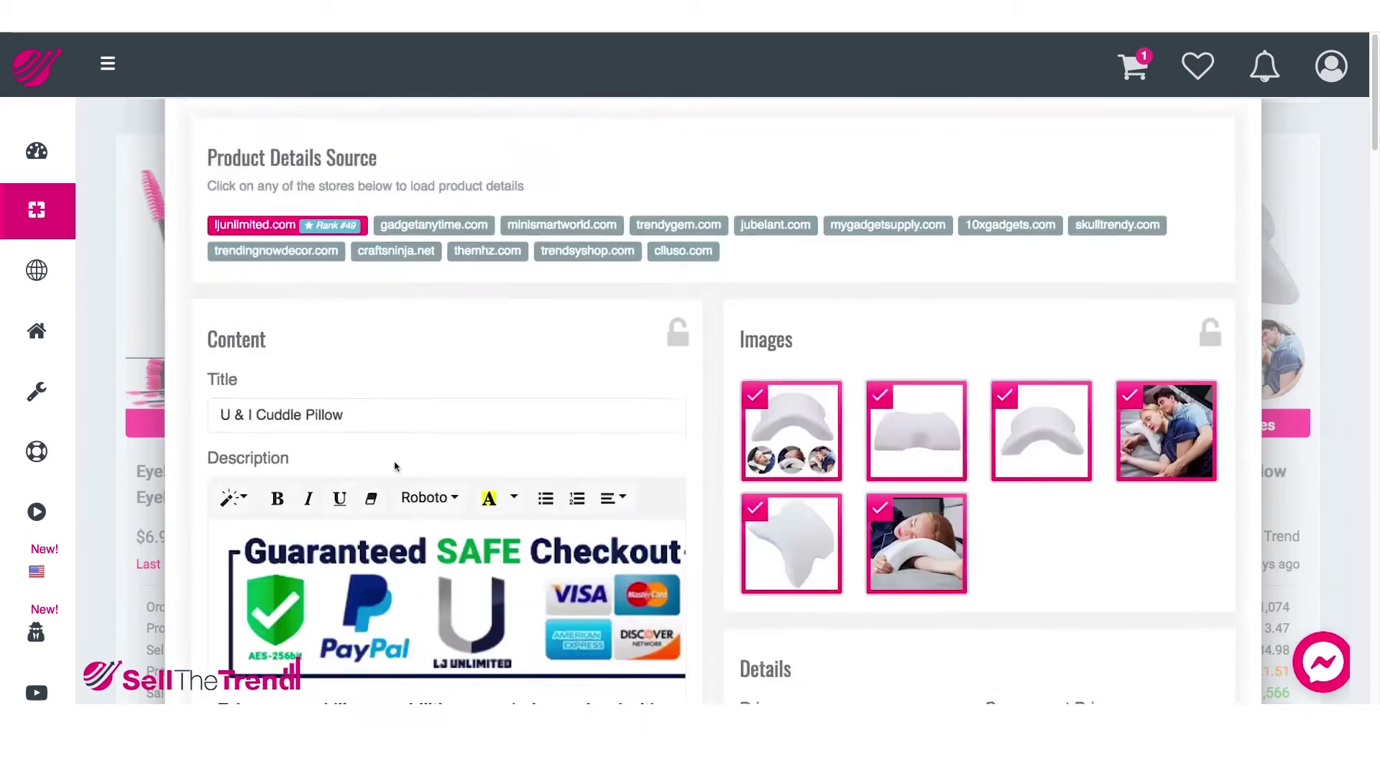
scroll(1100, 457, down, 2)
scroll(966, 460, up, 1)
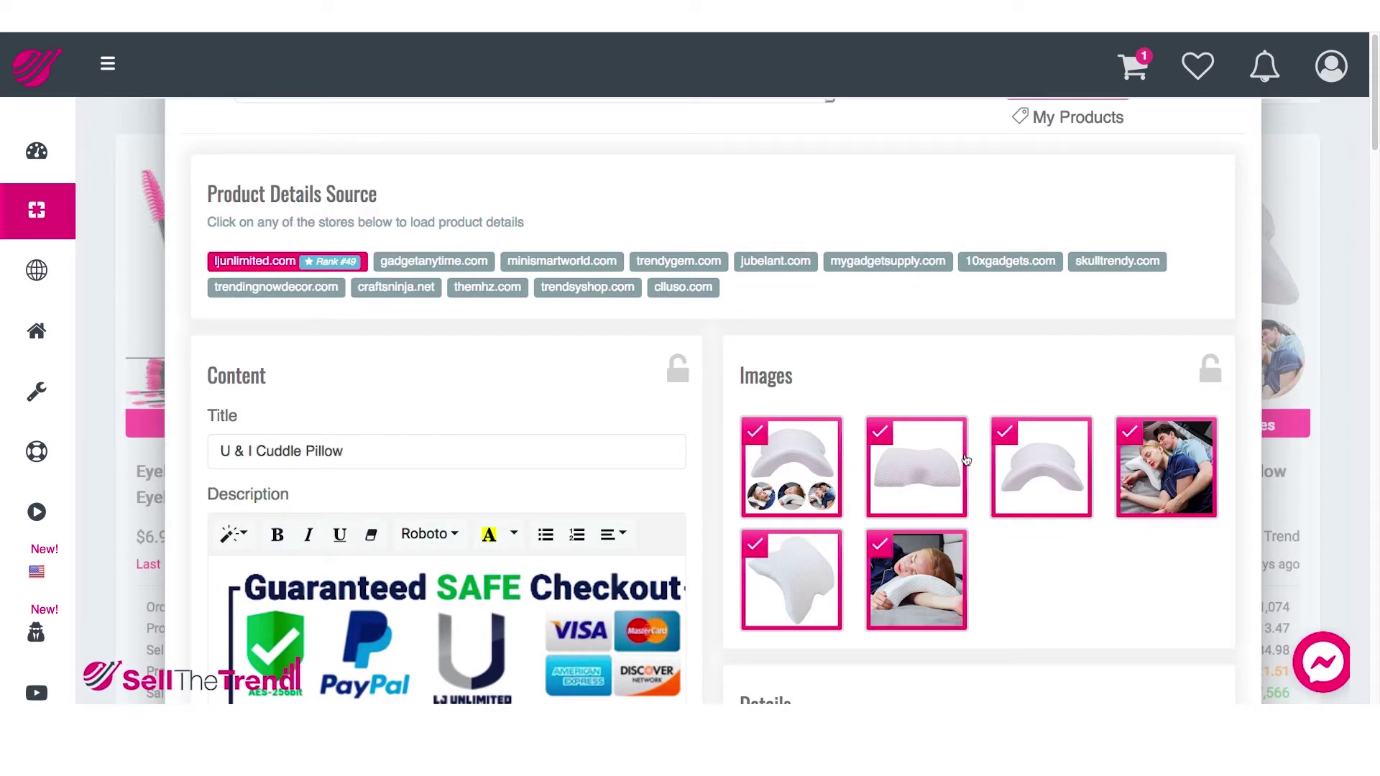
scroll(614, 503, down, 4)
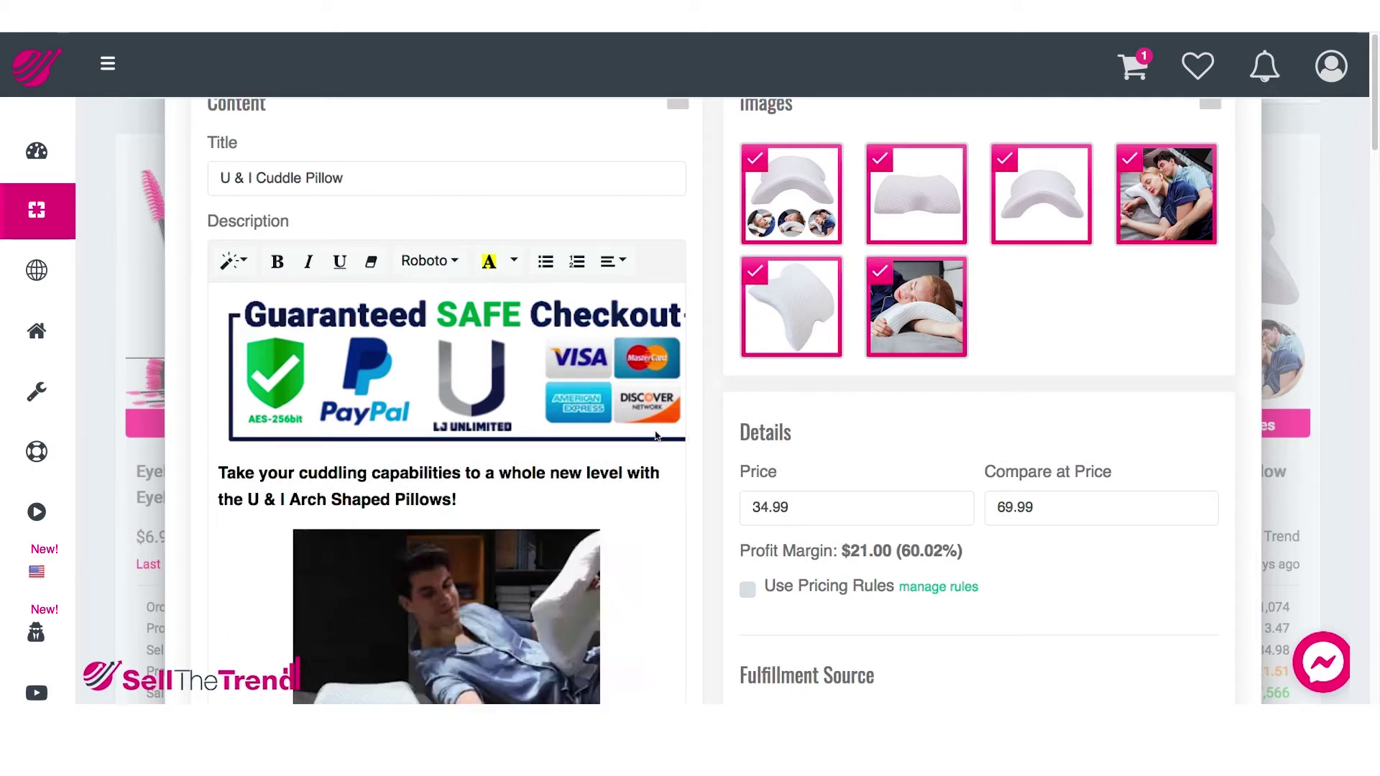
scroll(519, 364, down, 6)
scroll(520, 361, up, 4)
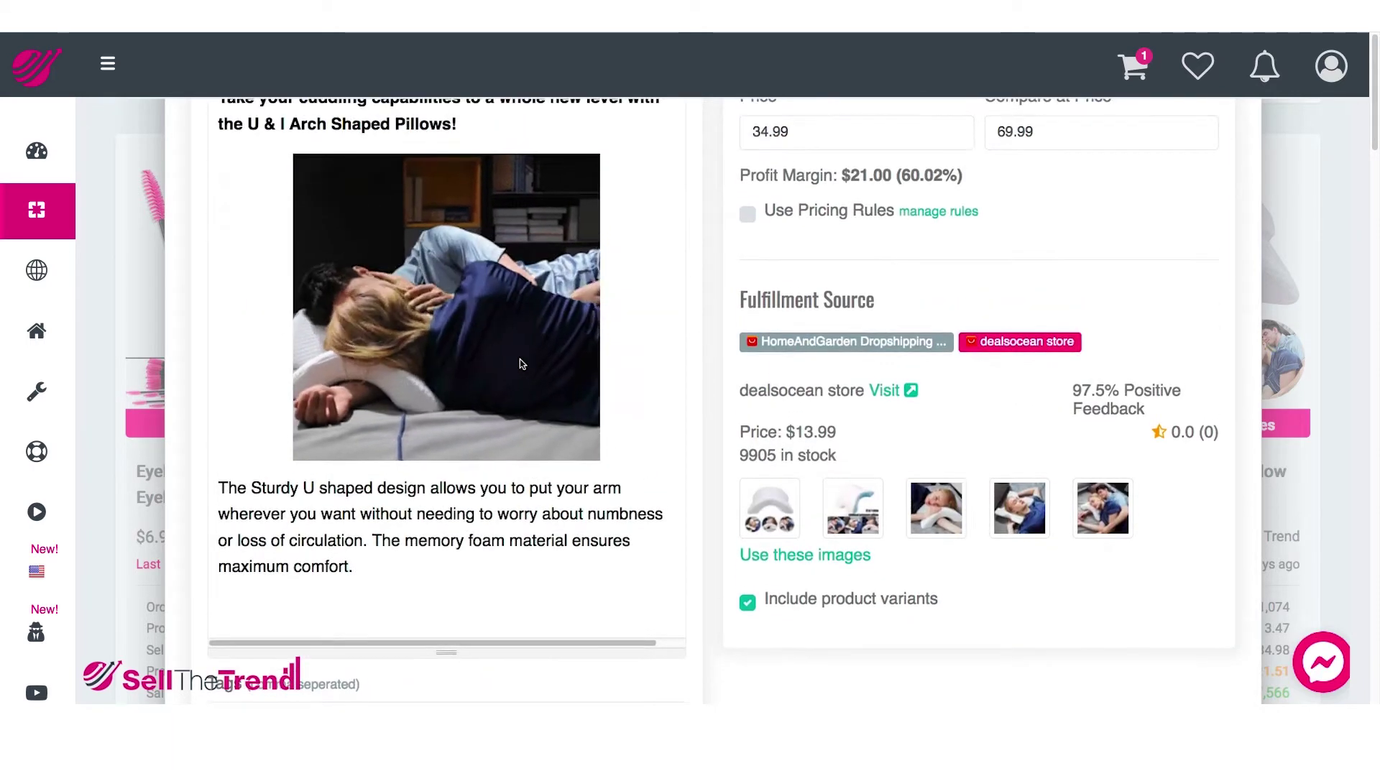
scroll(937, 563, up, 6)
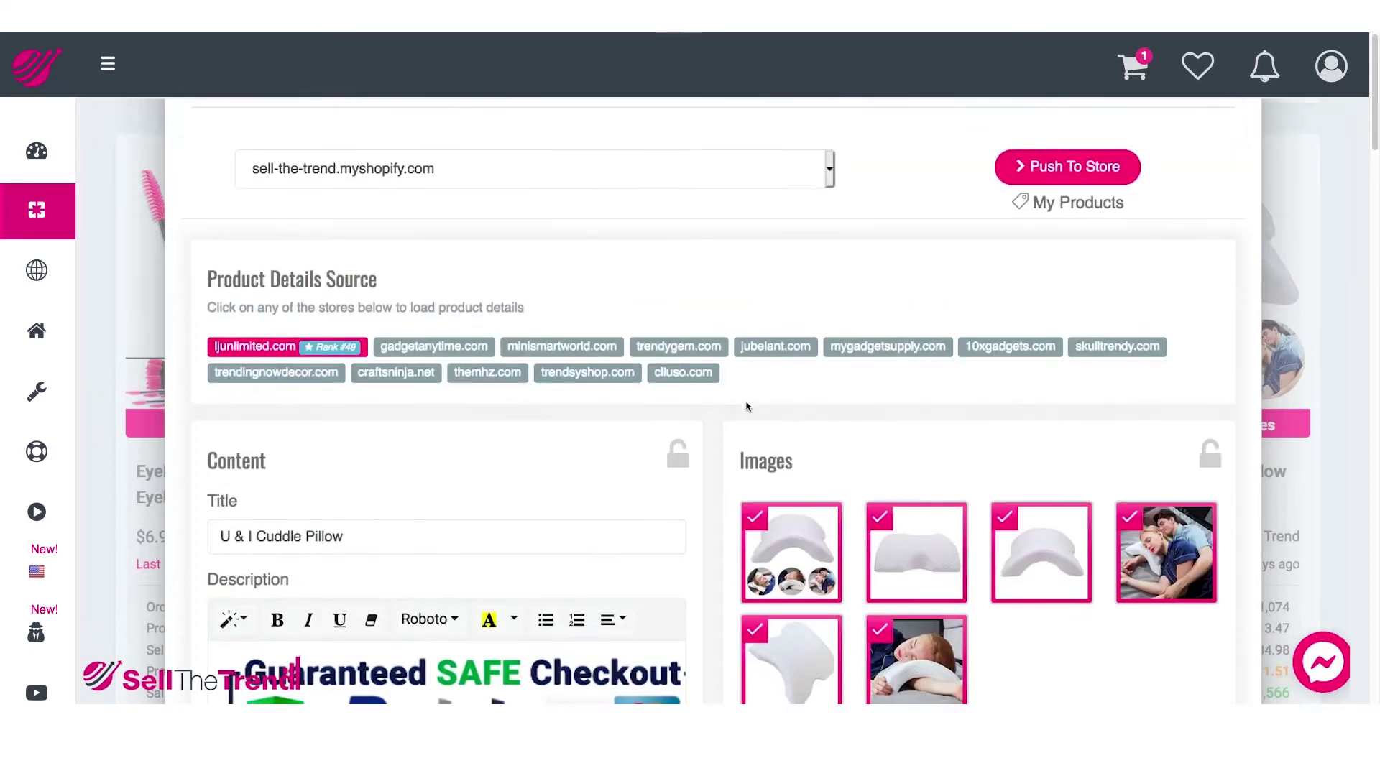
scroll(937, 562, down, 2)
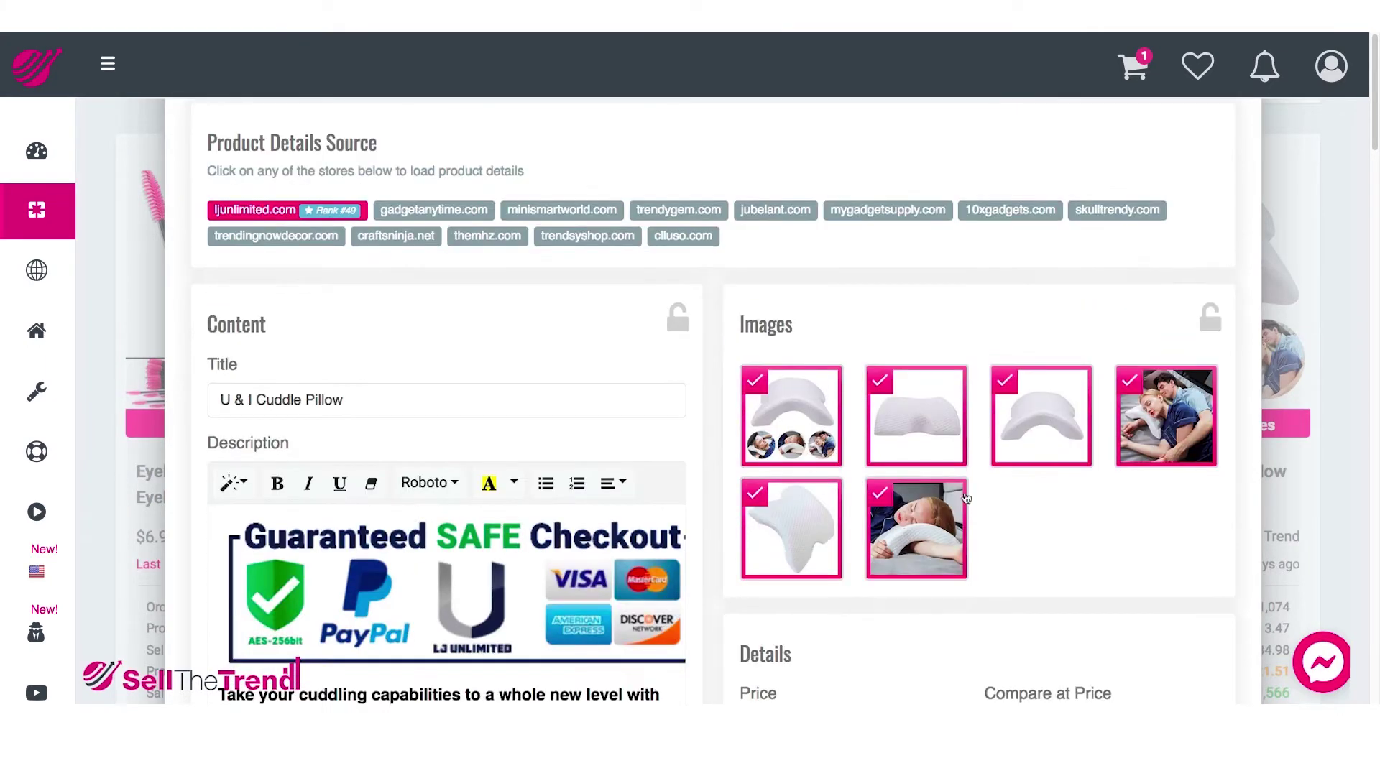
scroll(555, 478, down, 3)
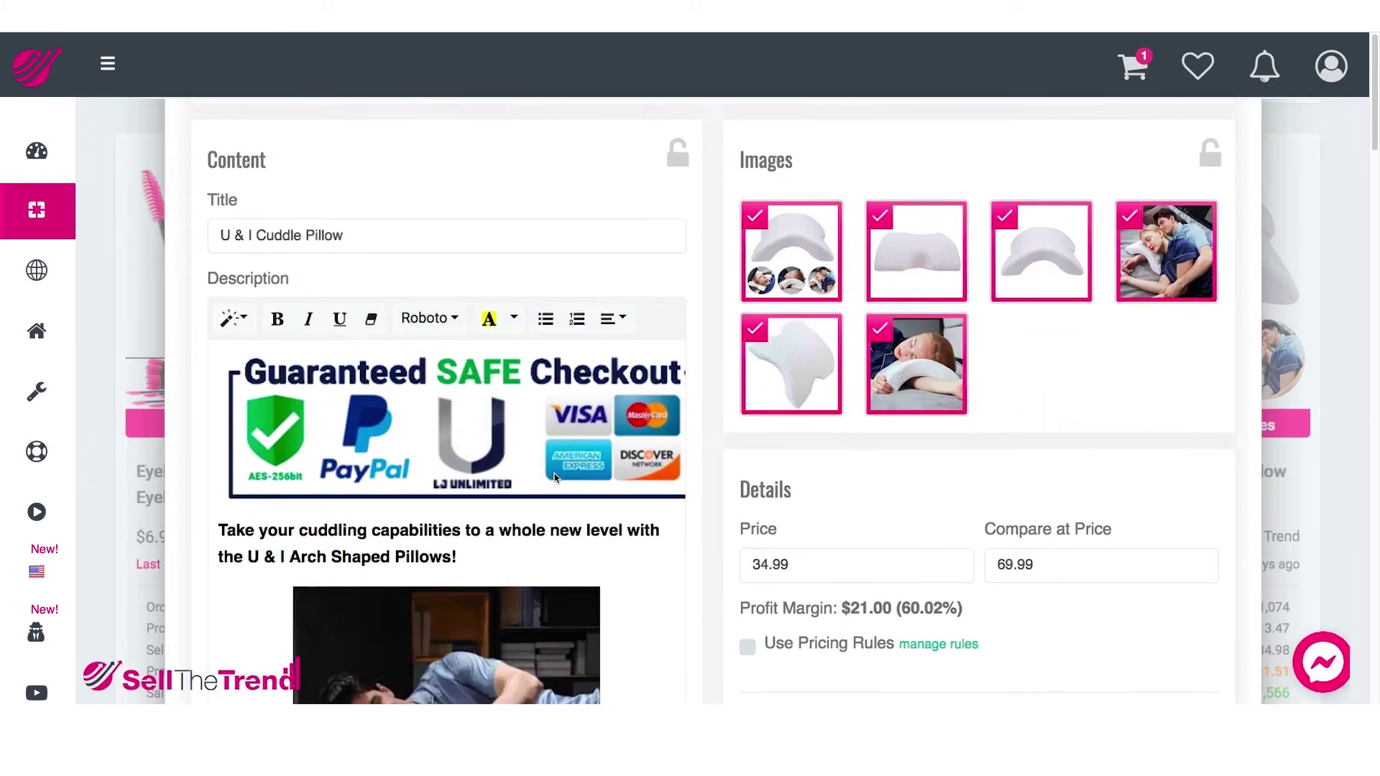
Step: Load the product details from gadgetanytime.com and check the replaced title, description and images
scroll(555, 478, up, 3)
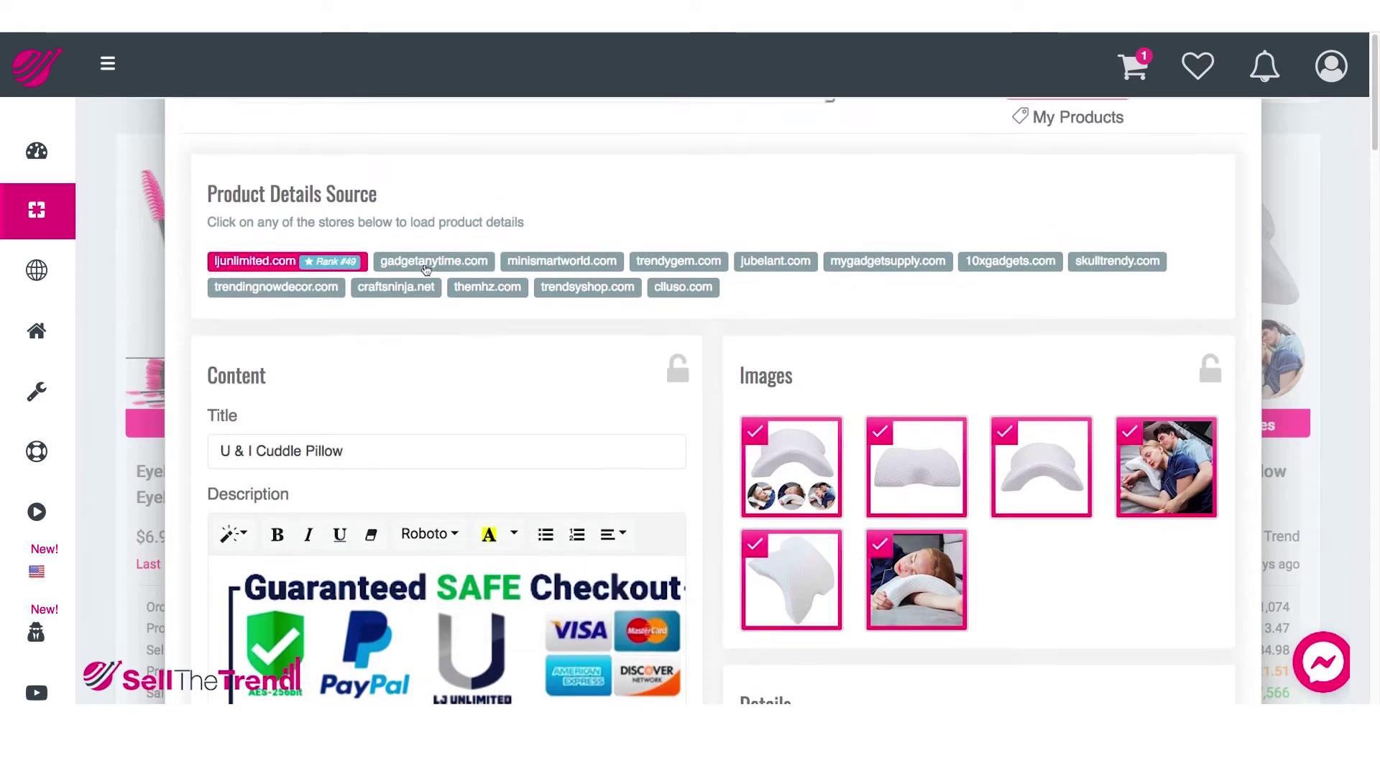
click(425, 266)
scroll(615, 384, down, 5)
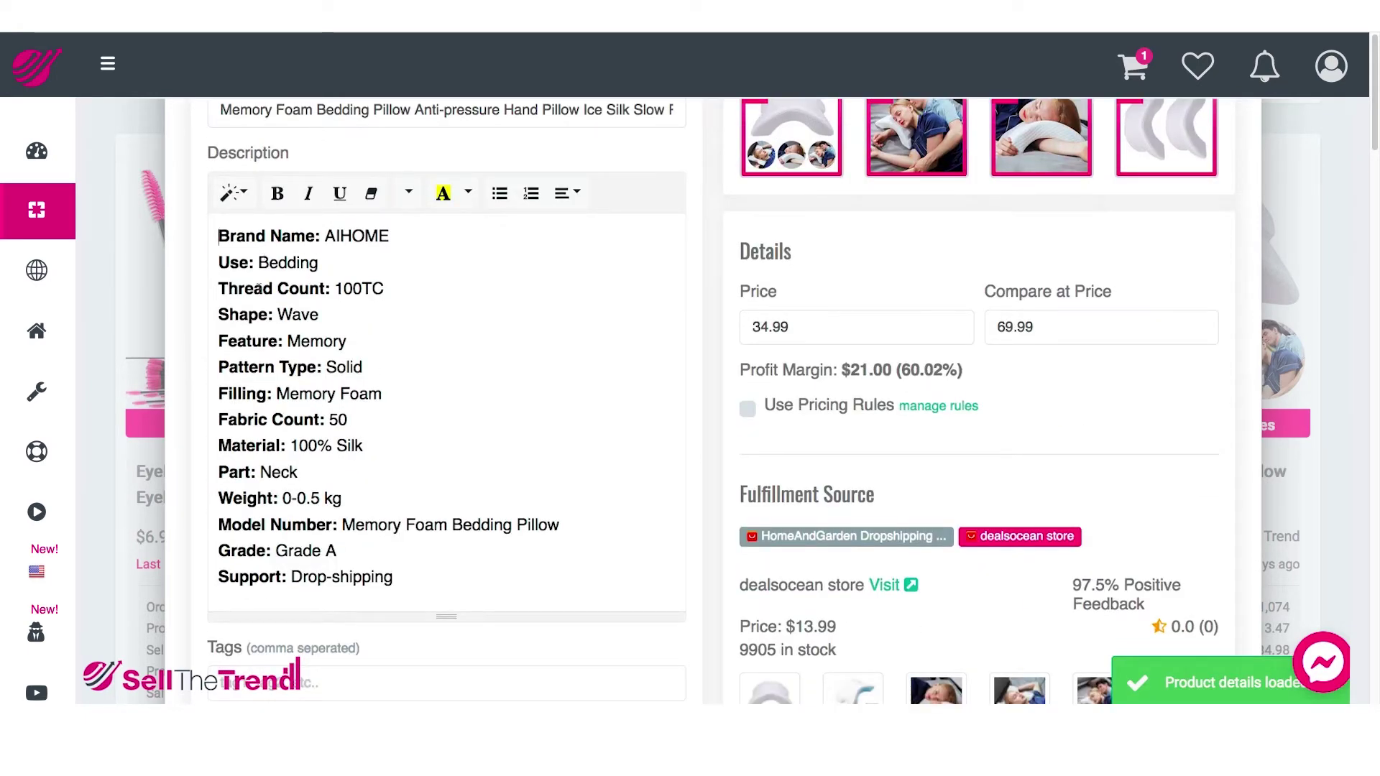
Step: Highlight the whole description loaded from gadgetanytime.com to examine it
drag(218, 237, 575, 575)
scroll(576, 534, up, 1)
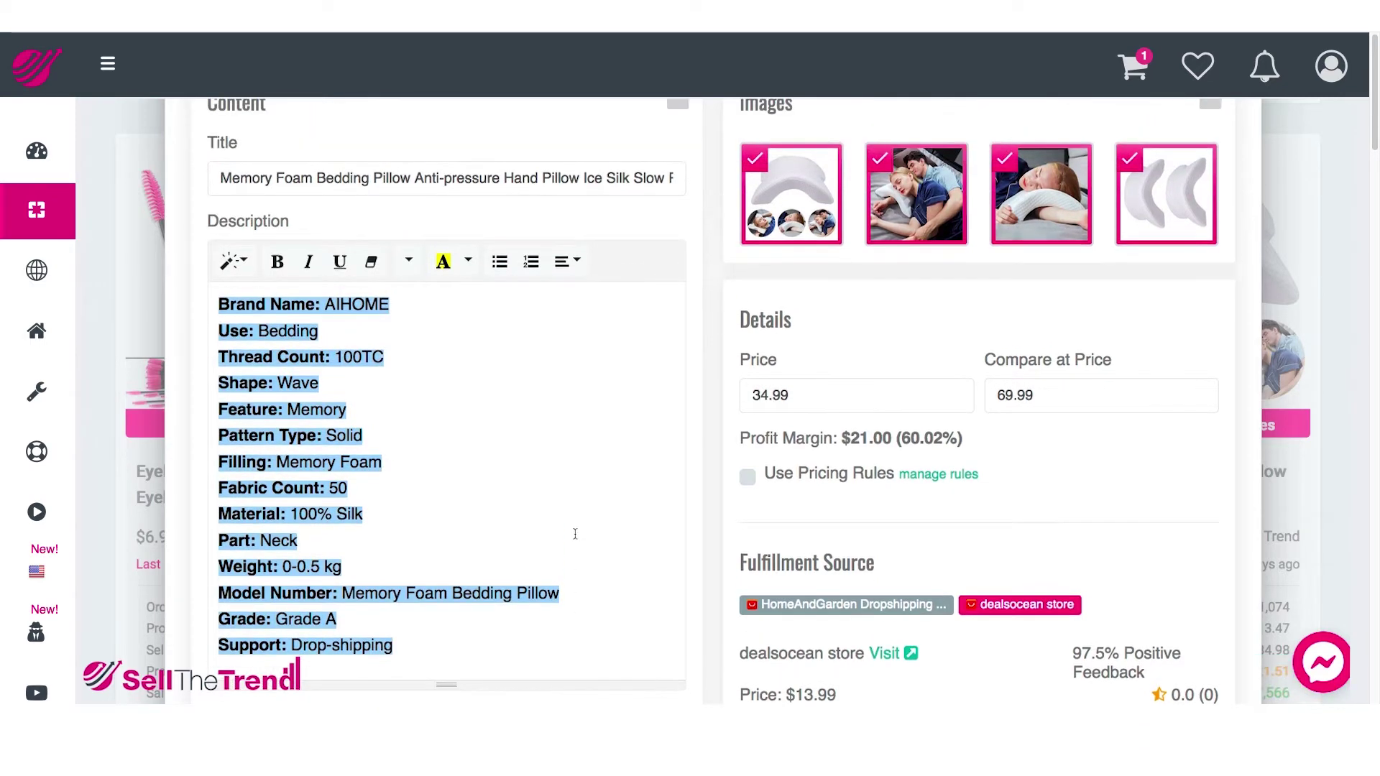
scroll(535, 500, up, 5)
Step: Load the product details from minismartworld.com and check the title, description and images it supplies
scroll(540, 501, down, 1)
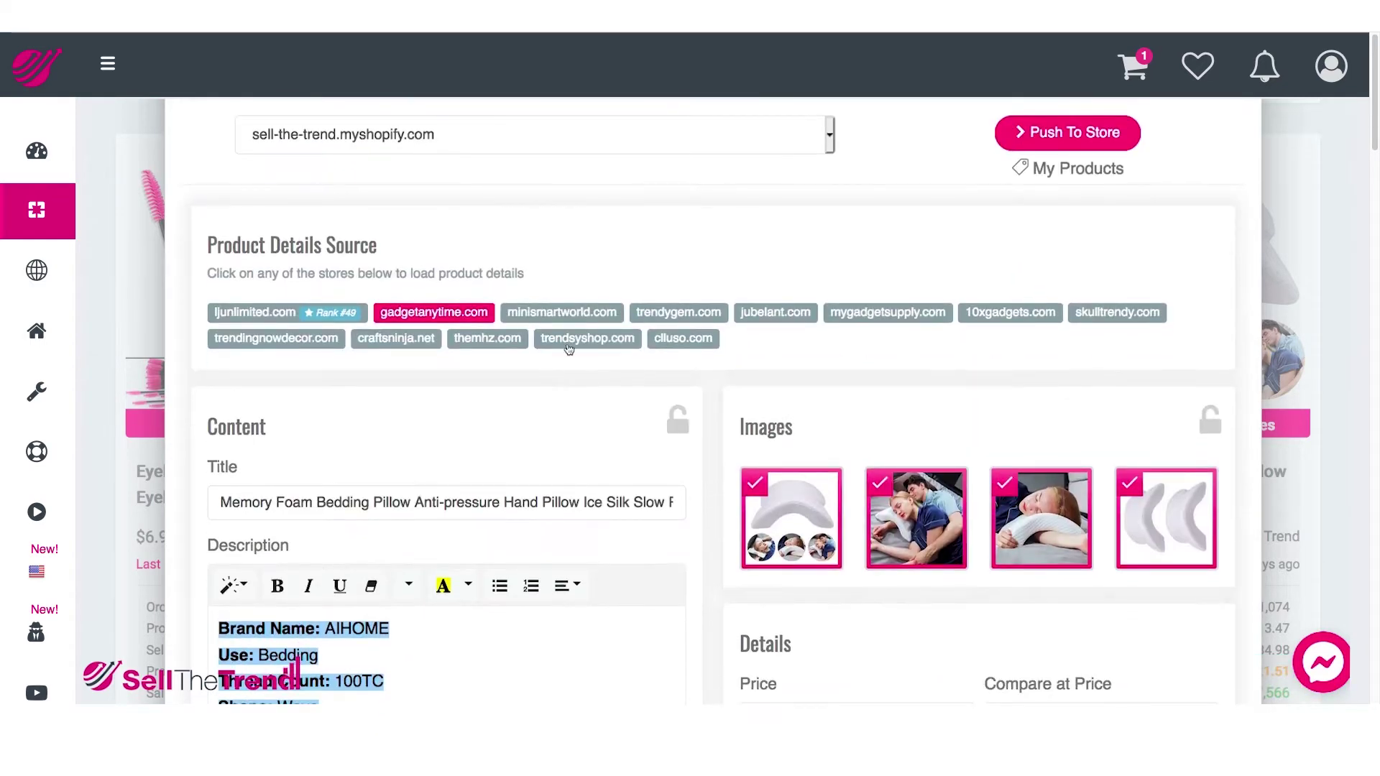
click(549, 315)
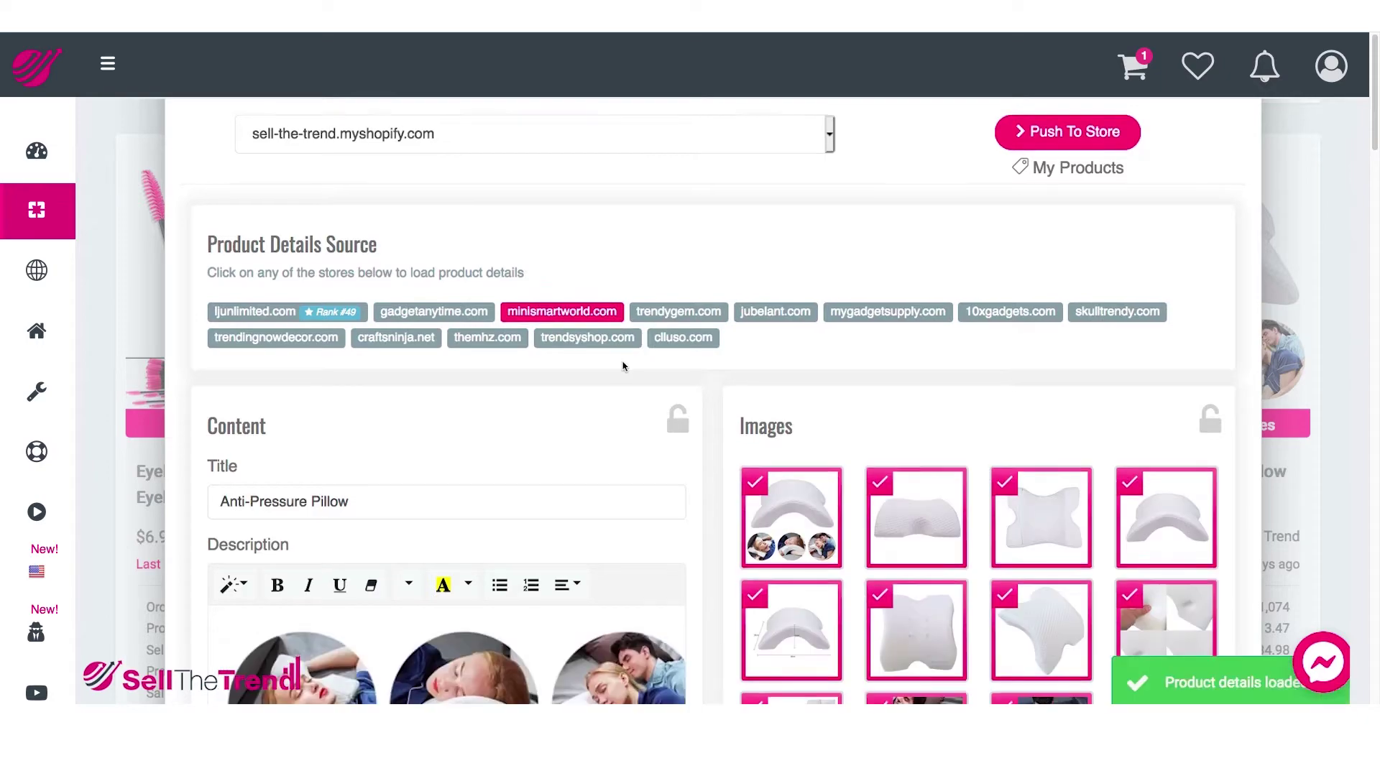
scroll(626, 363, down, 8)
scroll(474, 341, down, 5)
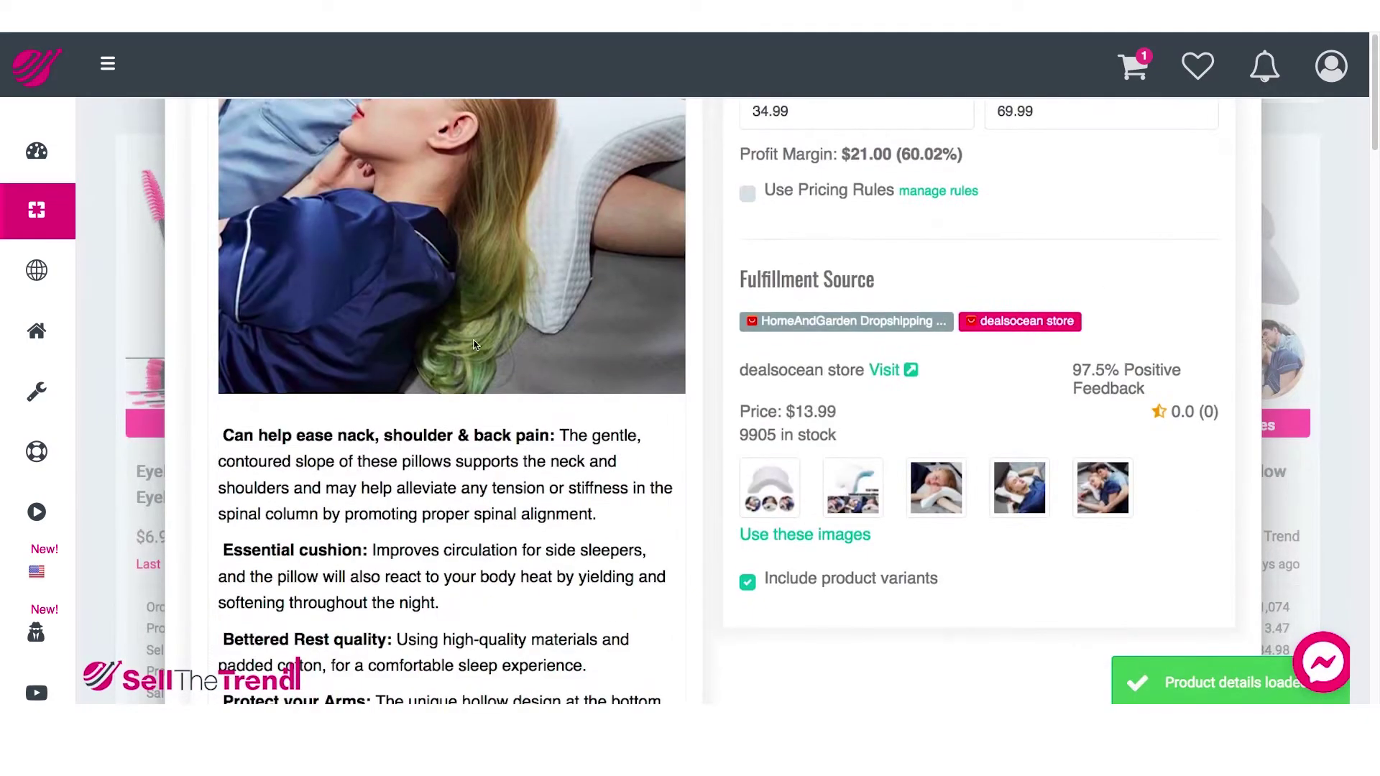
scroll(474, 343, up, 7)
scroll(474, 345, up, 7)
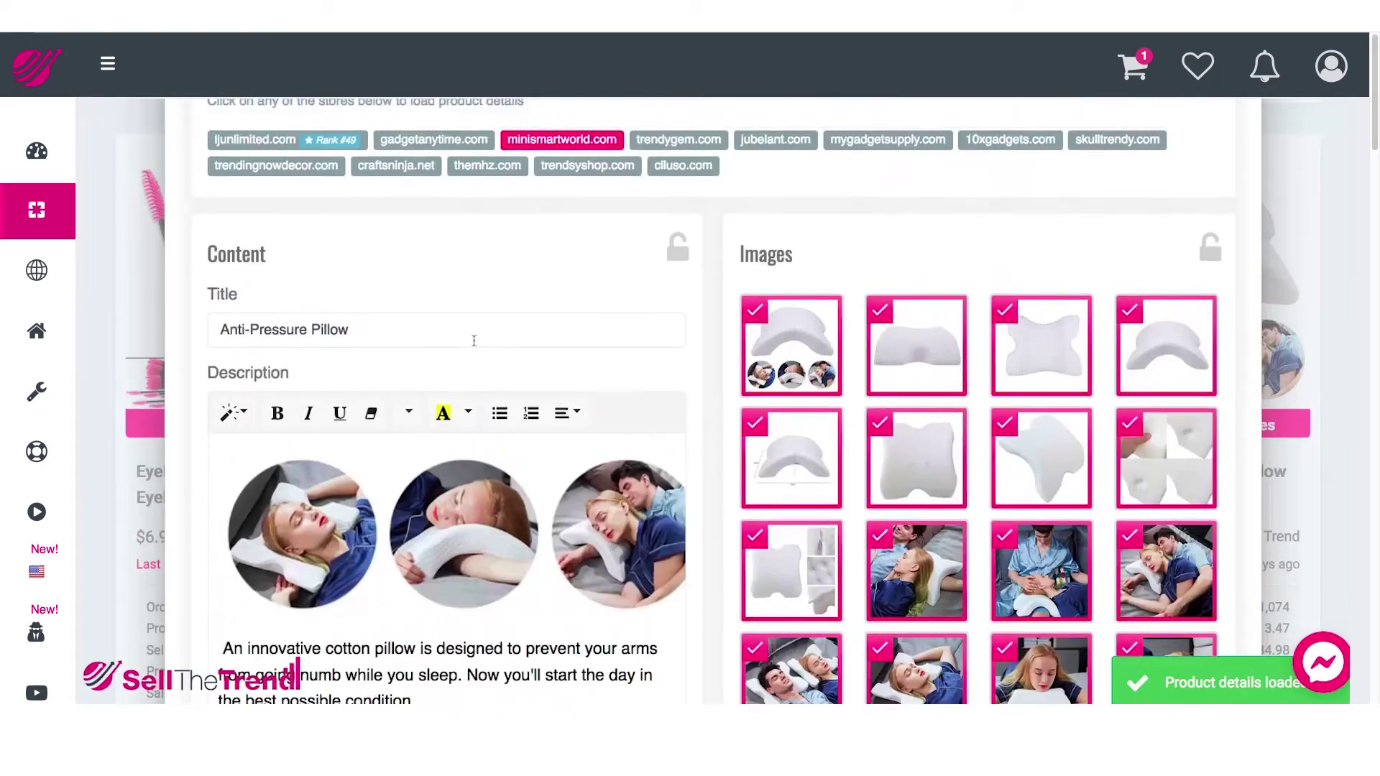
scroll(932, 447, down, 6)
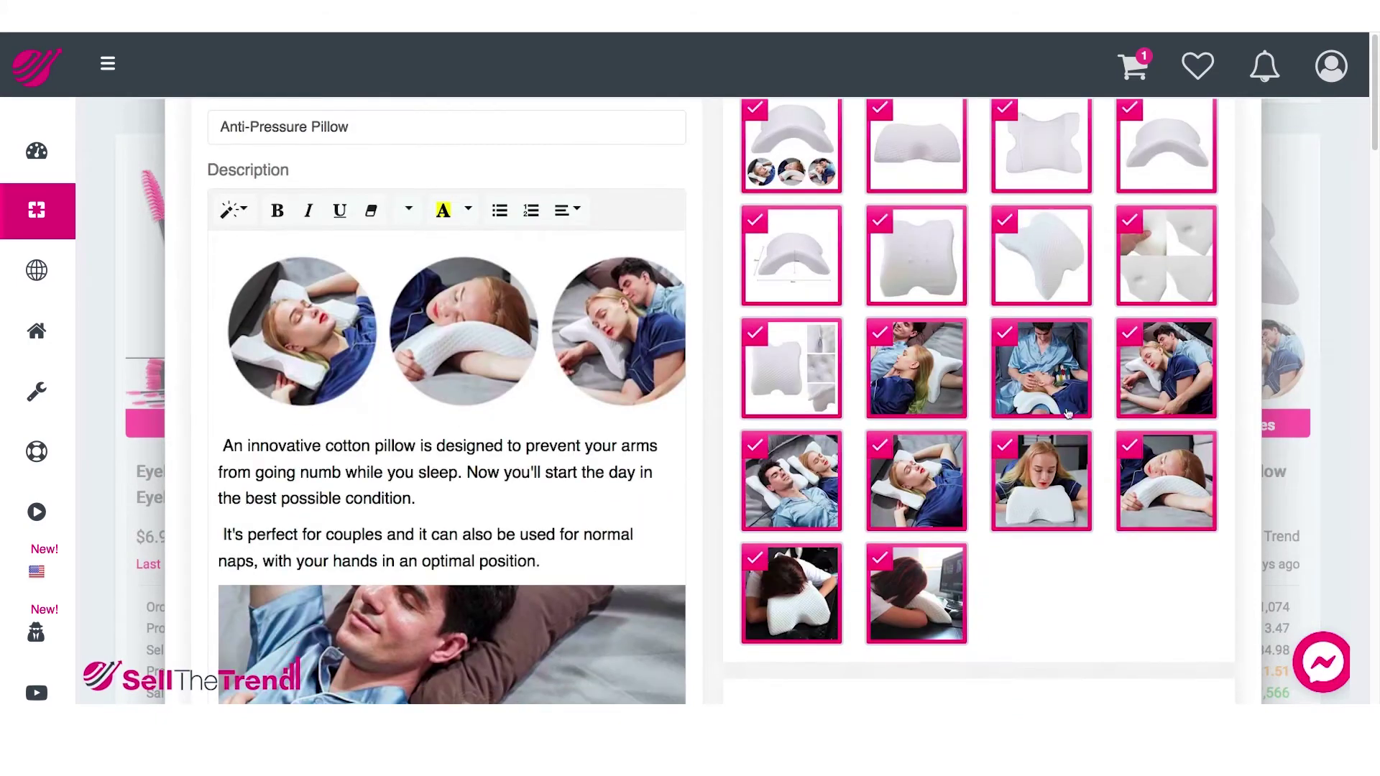
scroll(988, 381, up, 5)
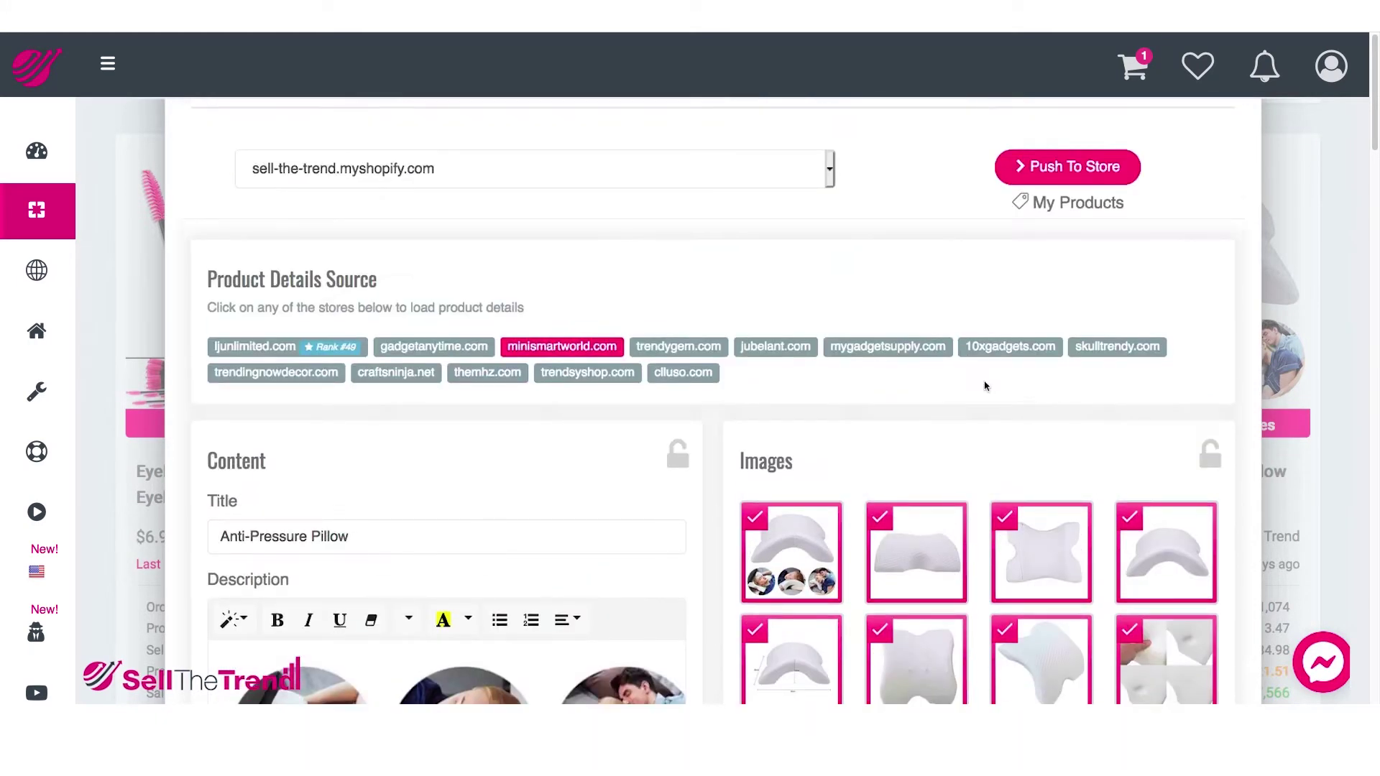
Step: Load the product details from trendygem.com and look over the new title, description and images
click(681, 347)
scroll(790, 367, down, 1)
scroll(790, 368, down, 10)
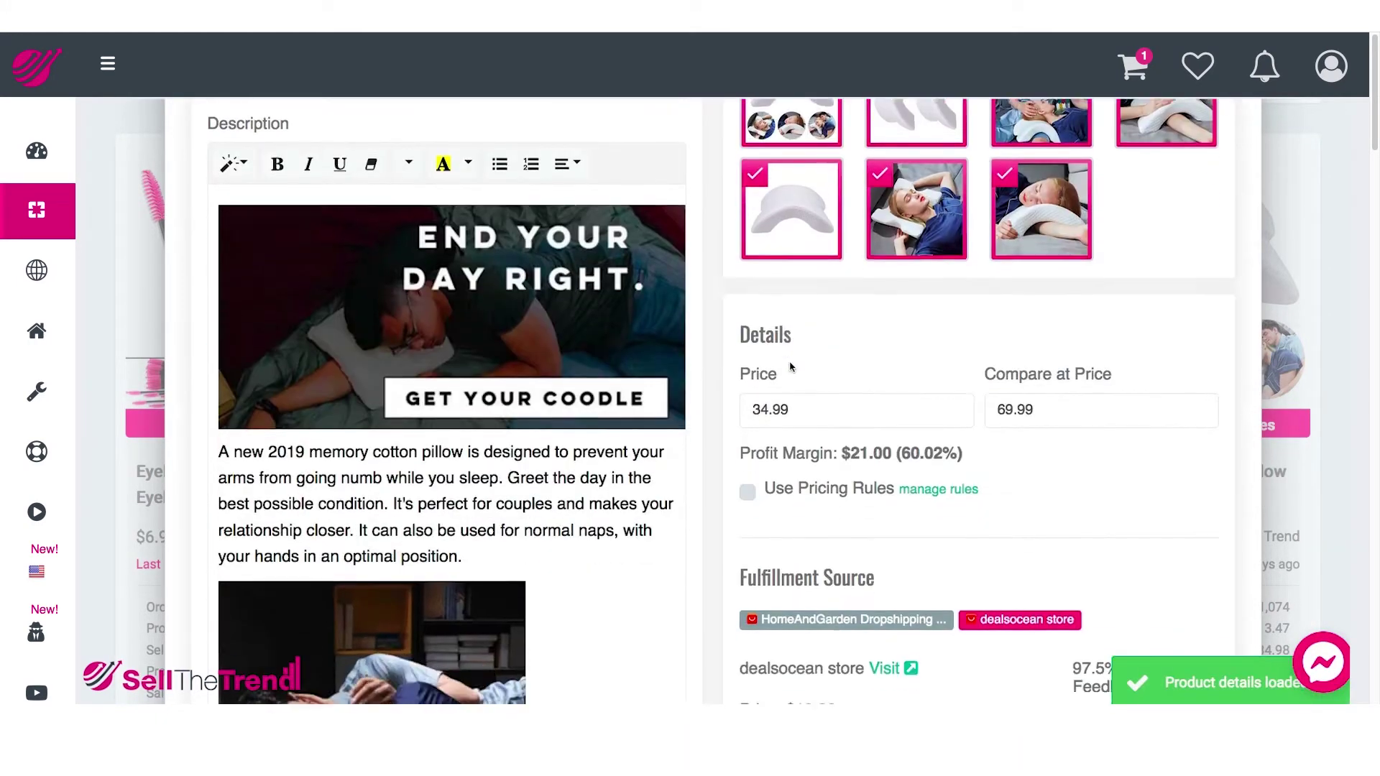
scroll(818, 349, down, 7)
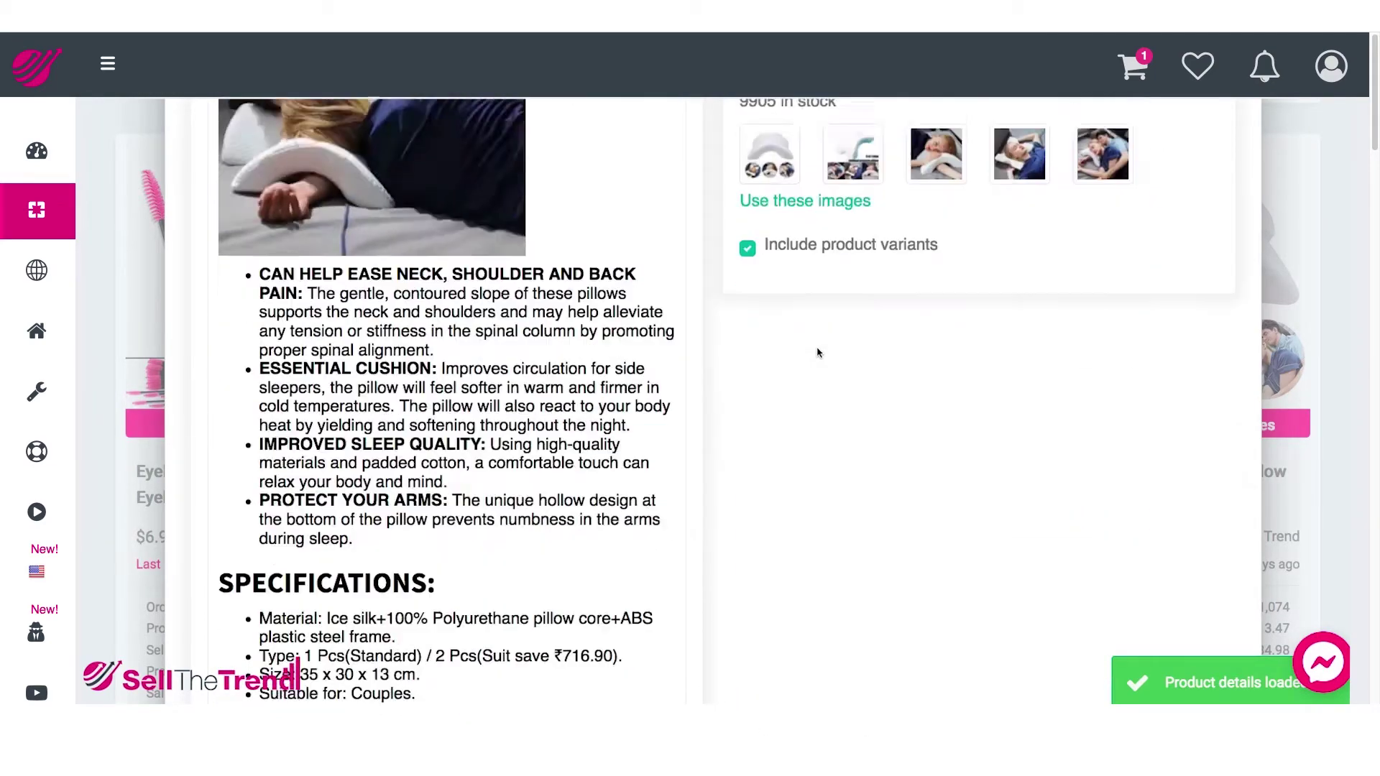
scroll(945, 386, up, 18)
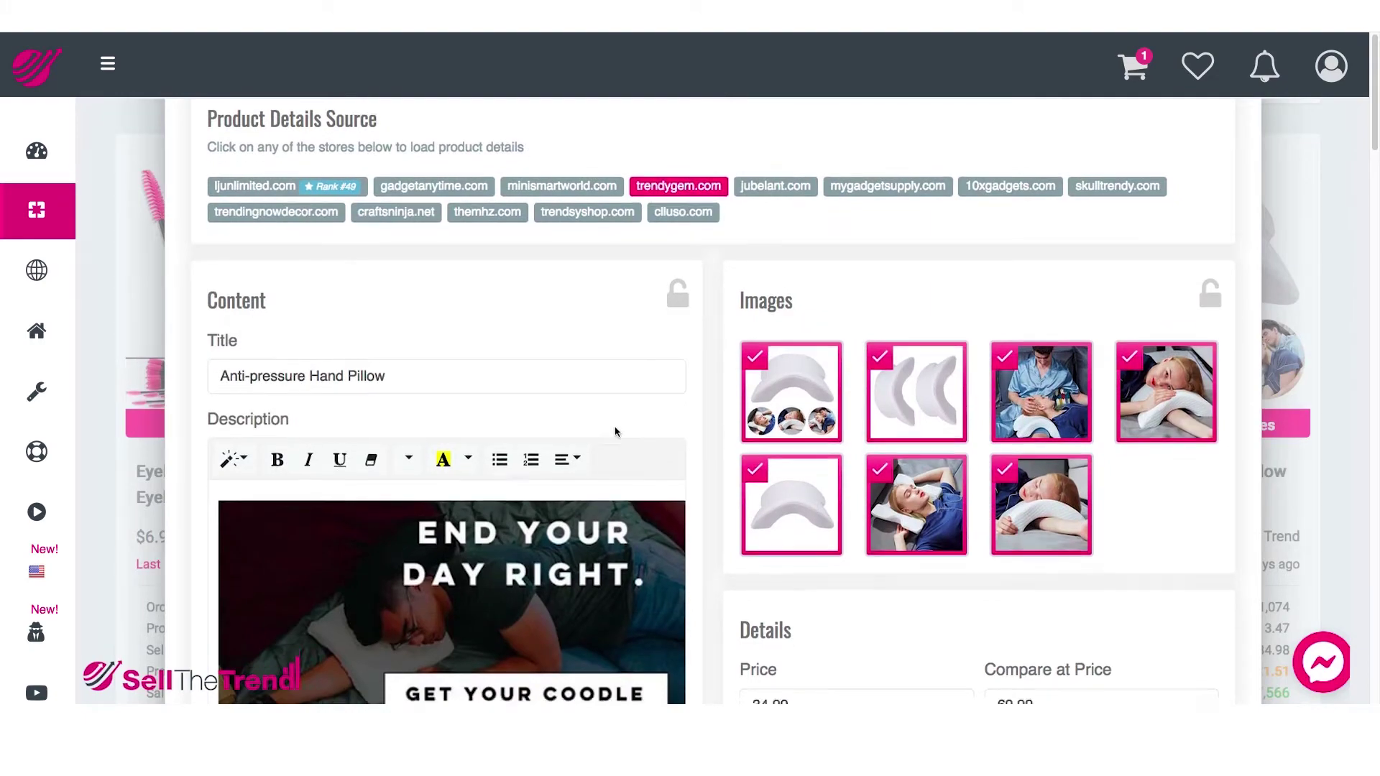
Step: Read through the trendygem.com description, including its benefits list, specifications and dimension picture
scroll(532, 424, down, 7)
scroll(453, 408, down, 5)
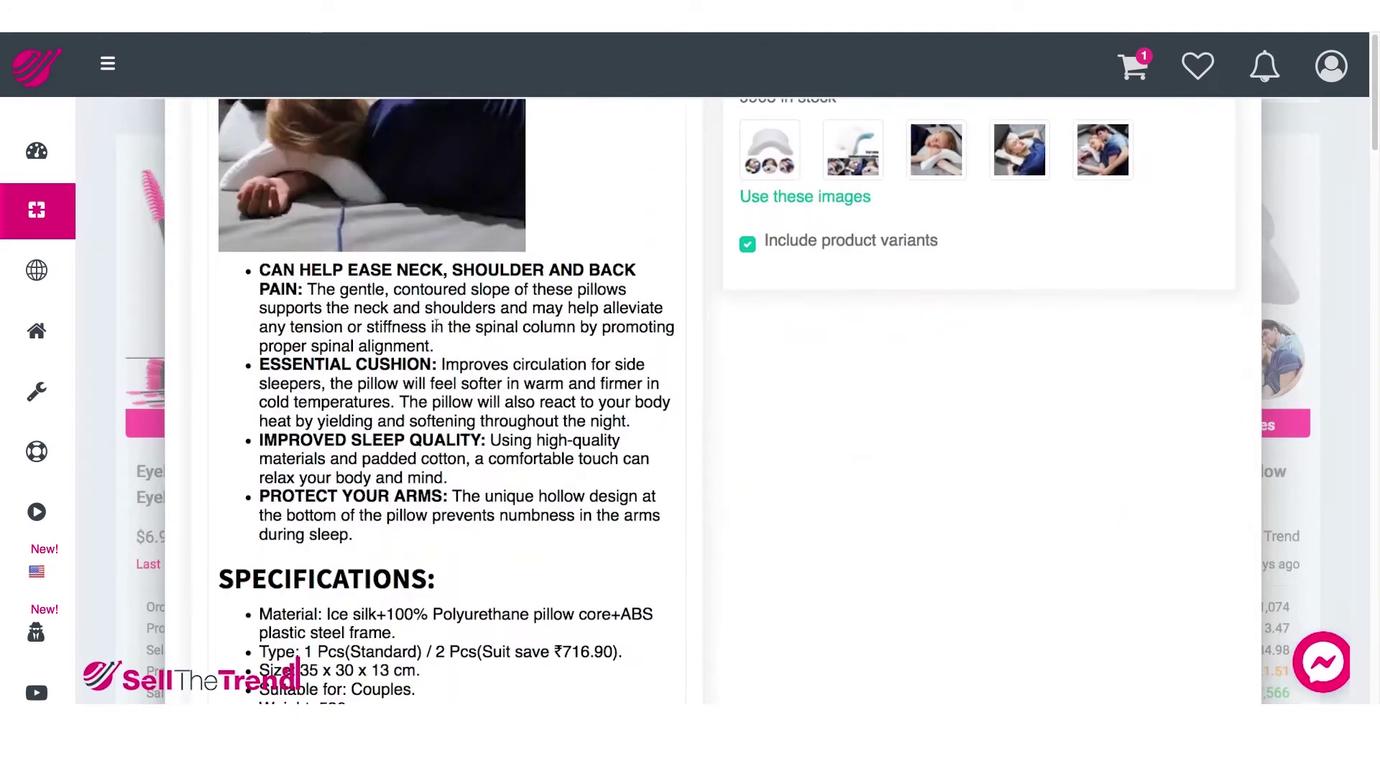
scroll(464, 370, down, 5)
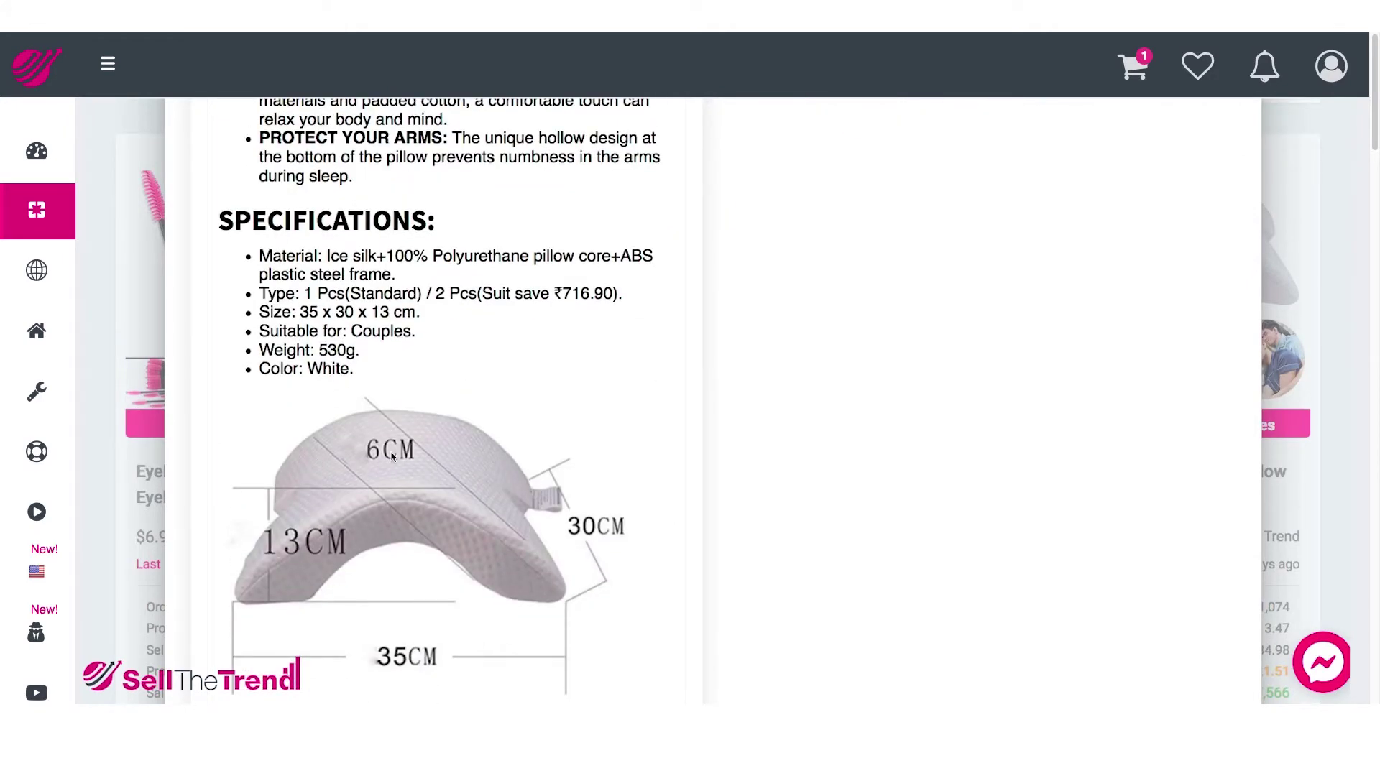
scroll(415, 447, up, 7)
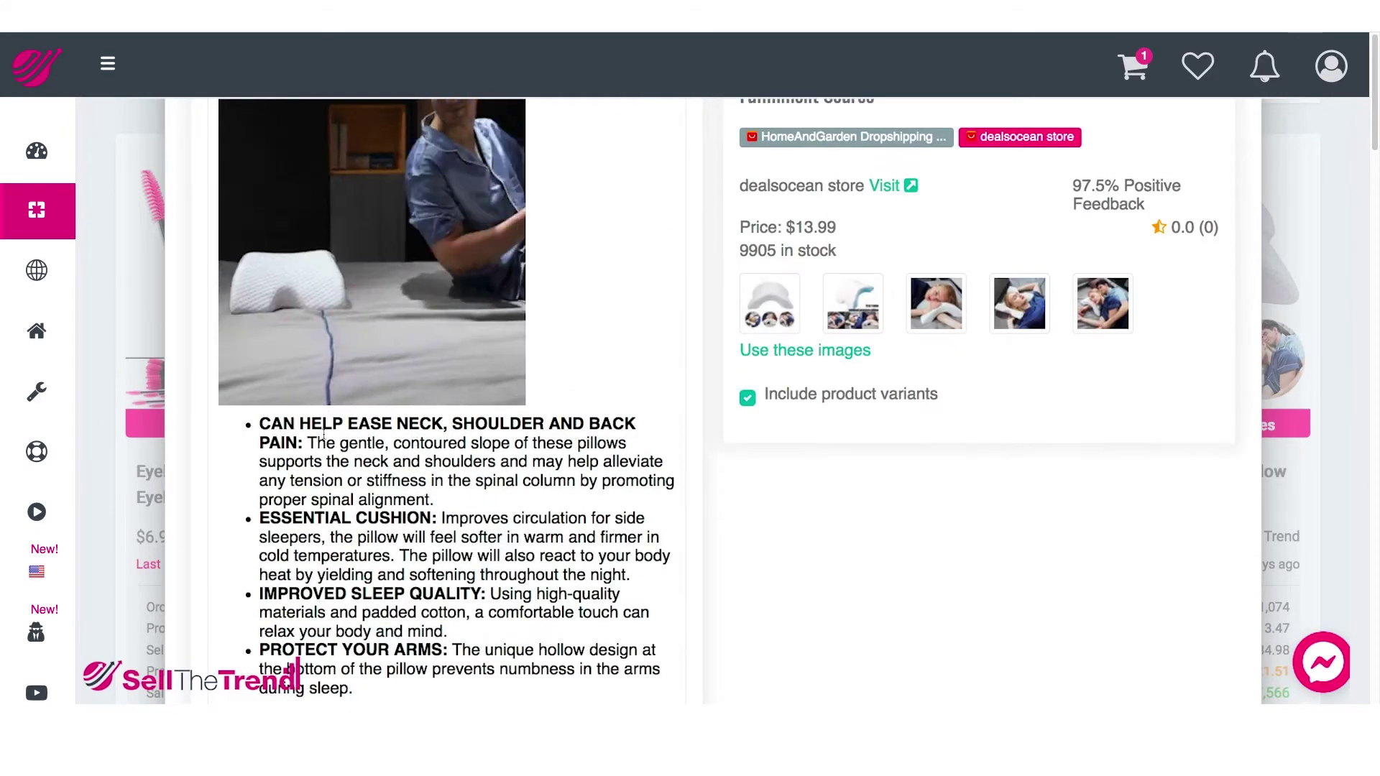
drag(323, 423, 430, 536)
scroll(414, 542, up, 5)
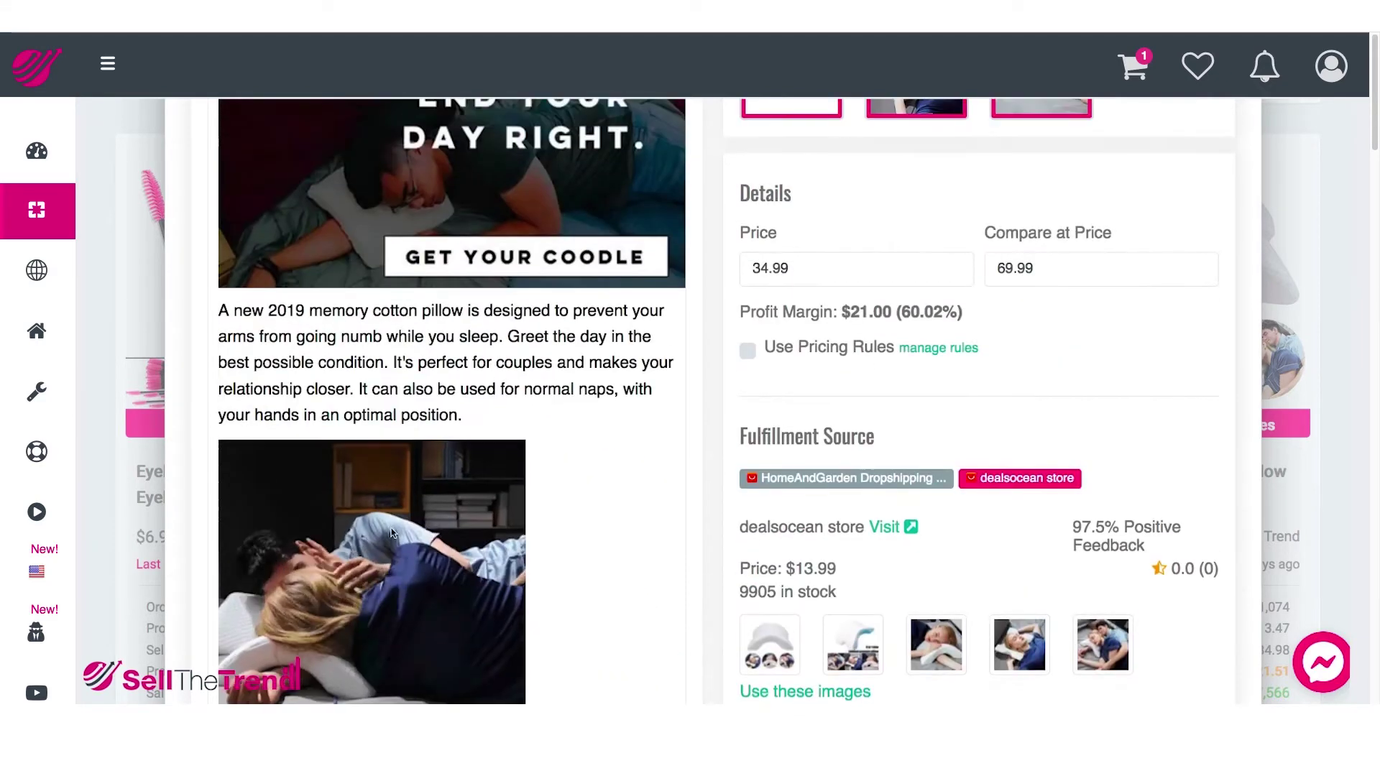
scroll(413, 541, up, 5)
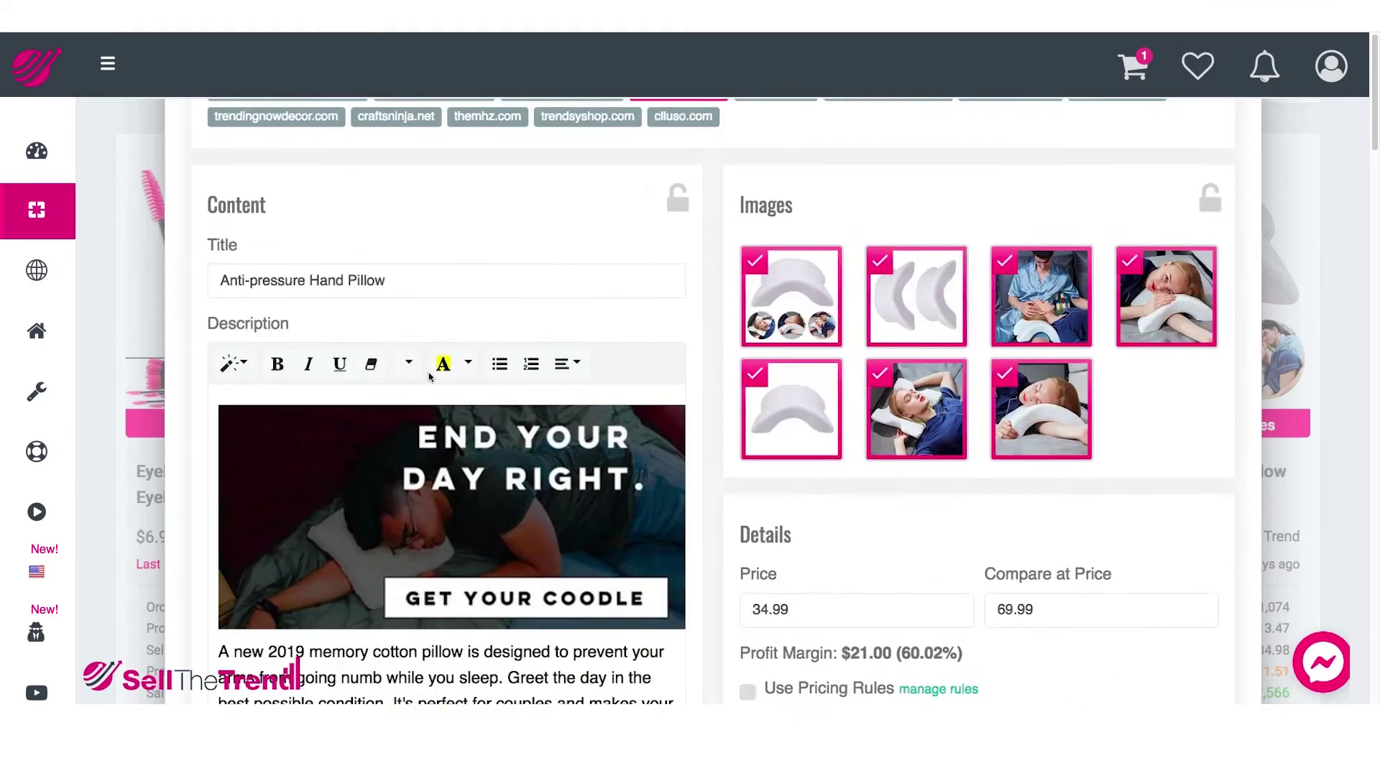
scroll(550, 327, up, 1)
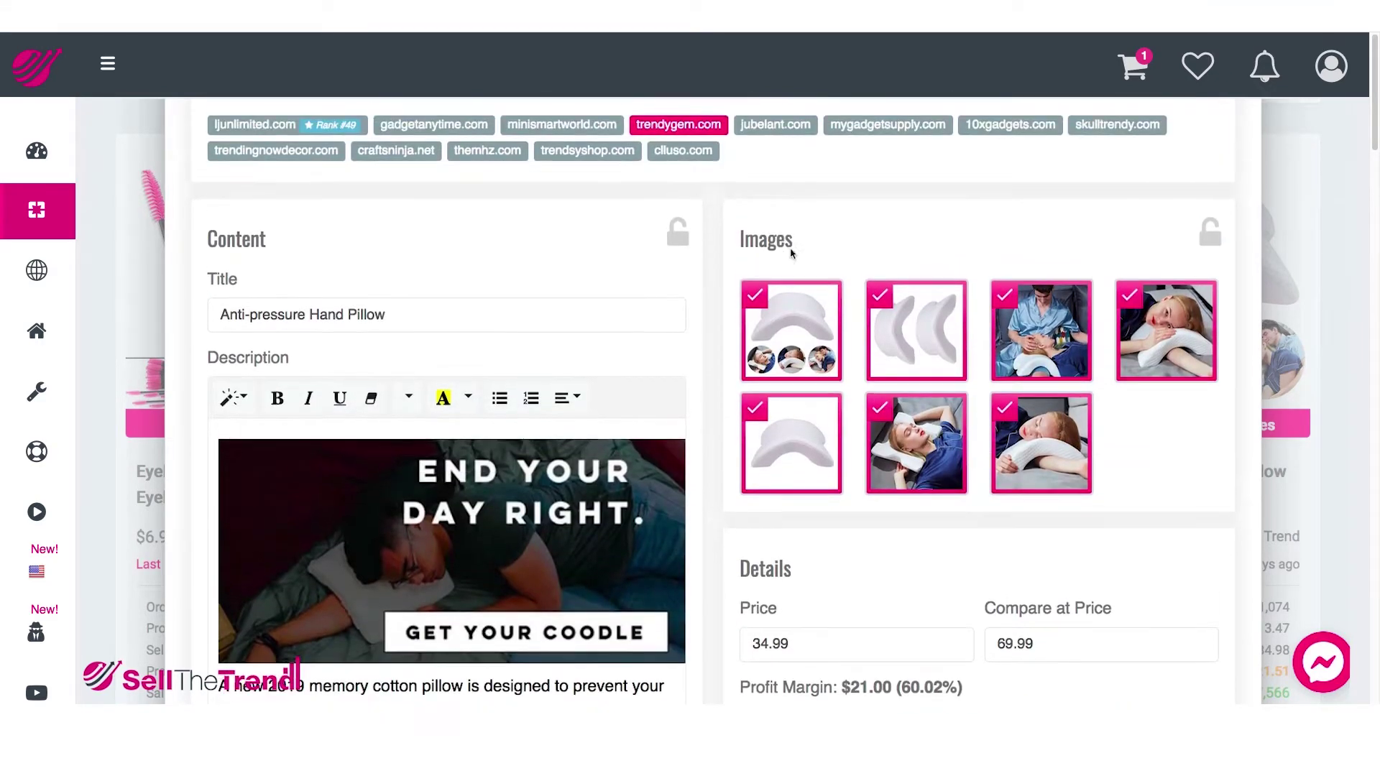
Step: Lock the Content section holding the trendygem.com title and description, and check the locked text
click(677, 238)
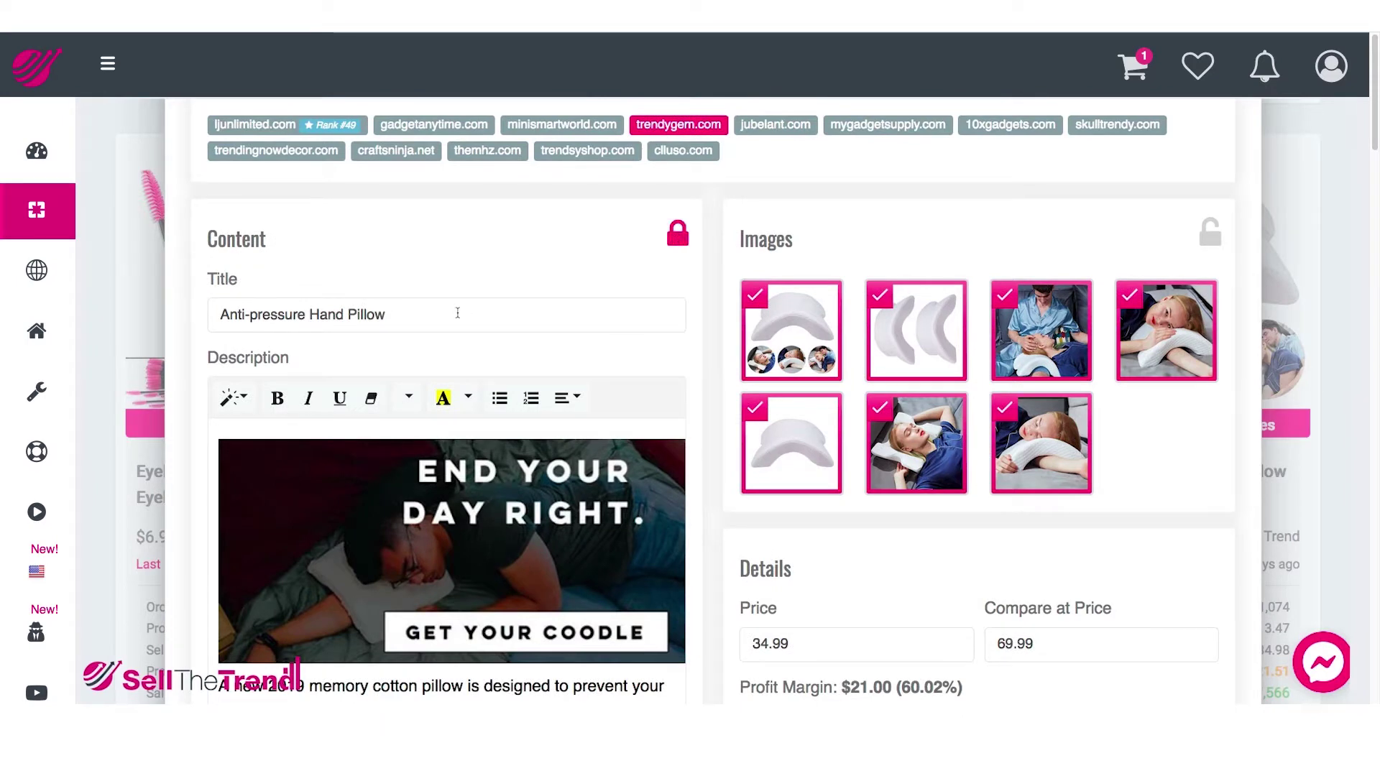
scroll(408, 514, up, 4)
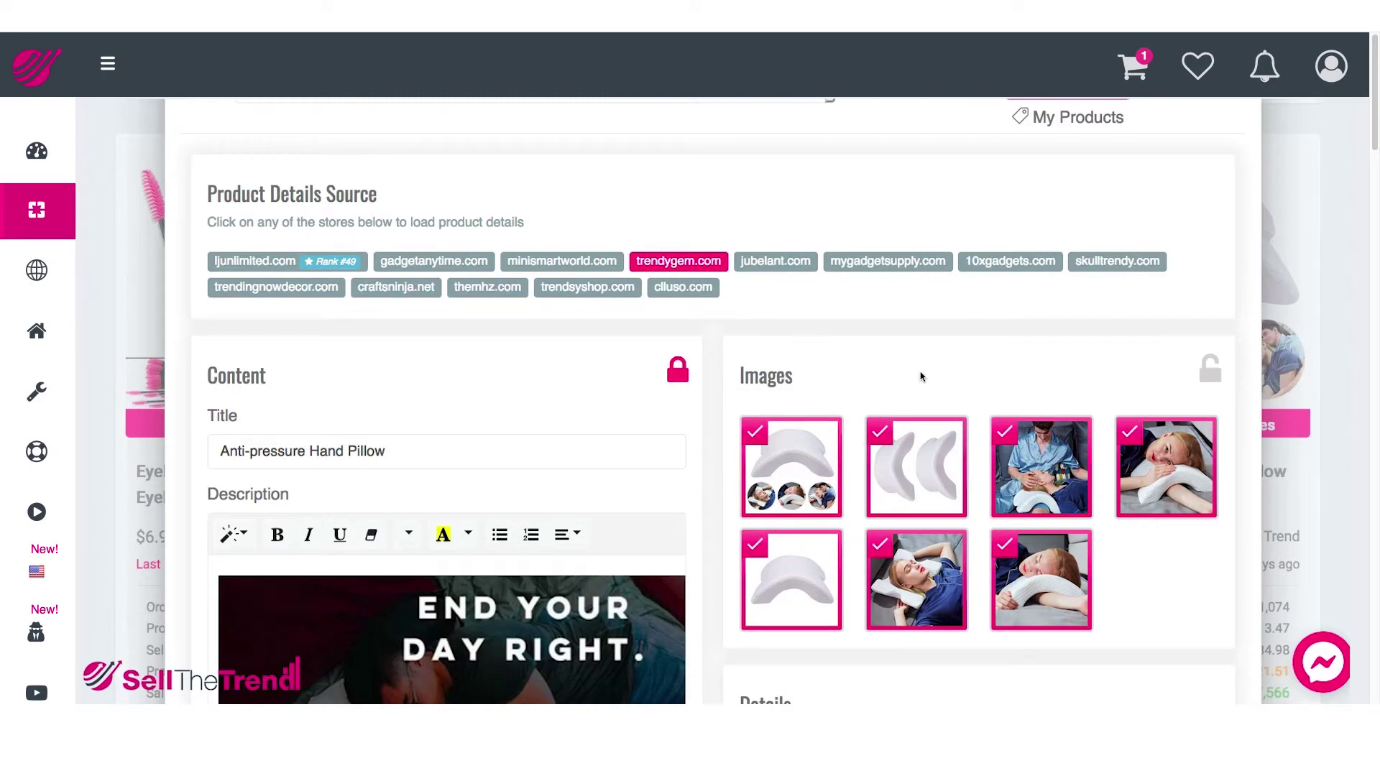
scroll(456, 374, down, 10)
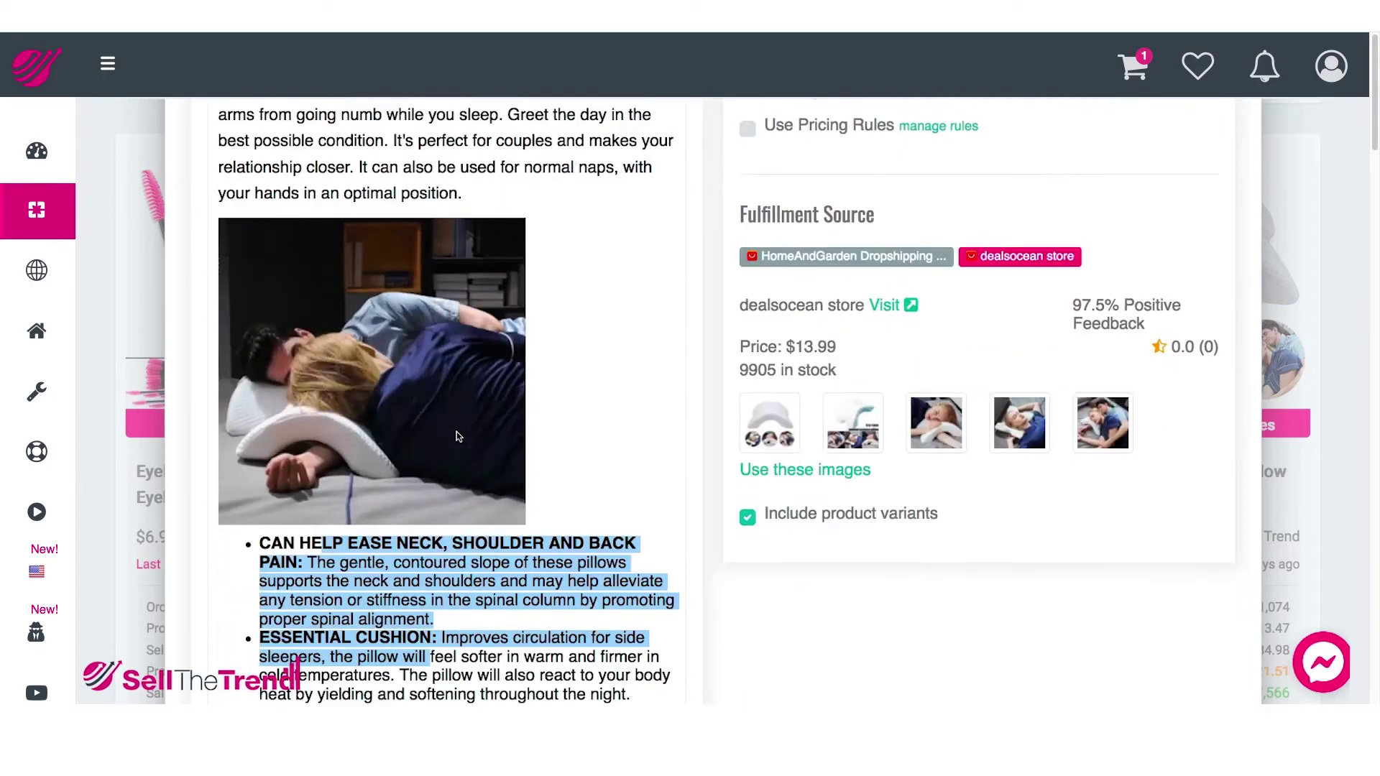
scroll(458, 436, up, 7)
scroll(458, 437, up, 5)
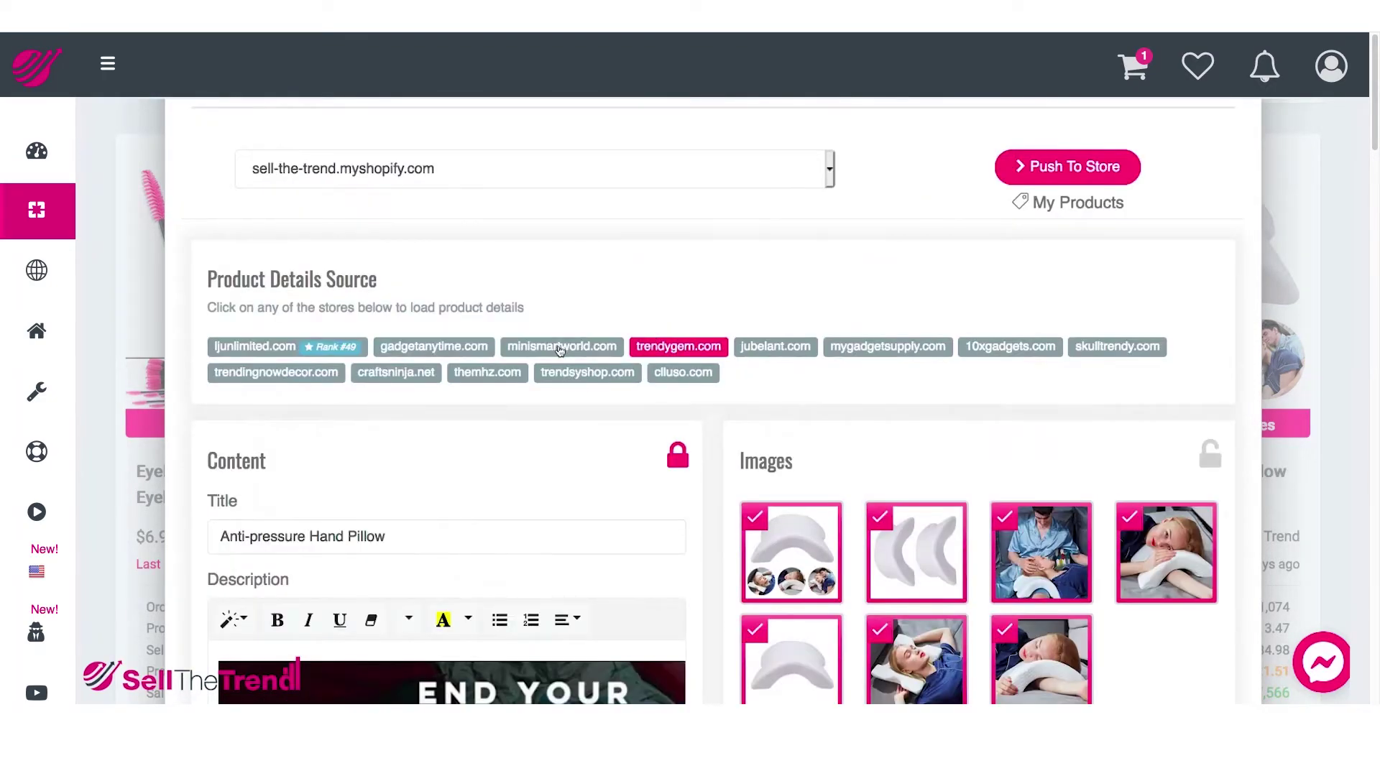
Step: Load the product images from minismartworld.com with the content locked, and compare them with the retained title and description
click(573, 346)
scroll(728, 406, down, 5)
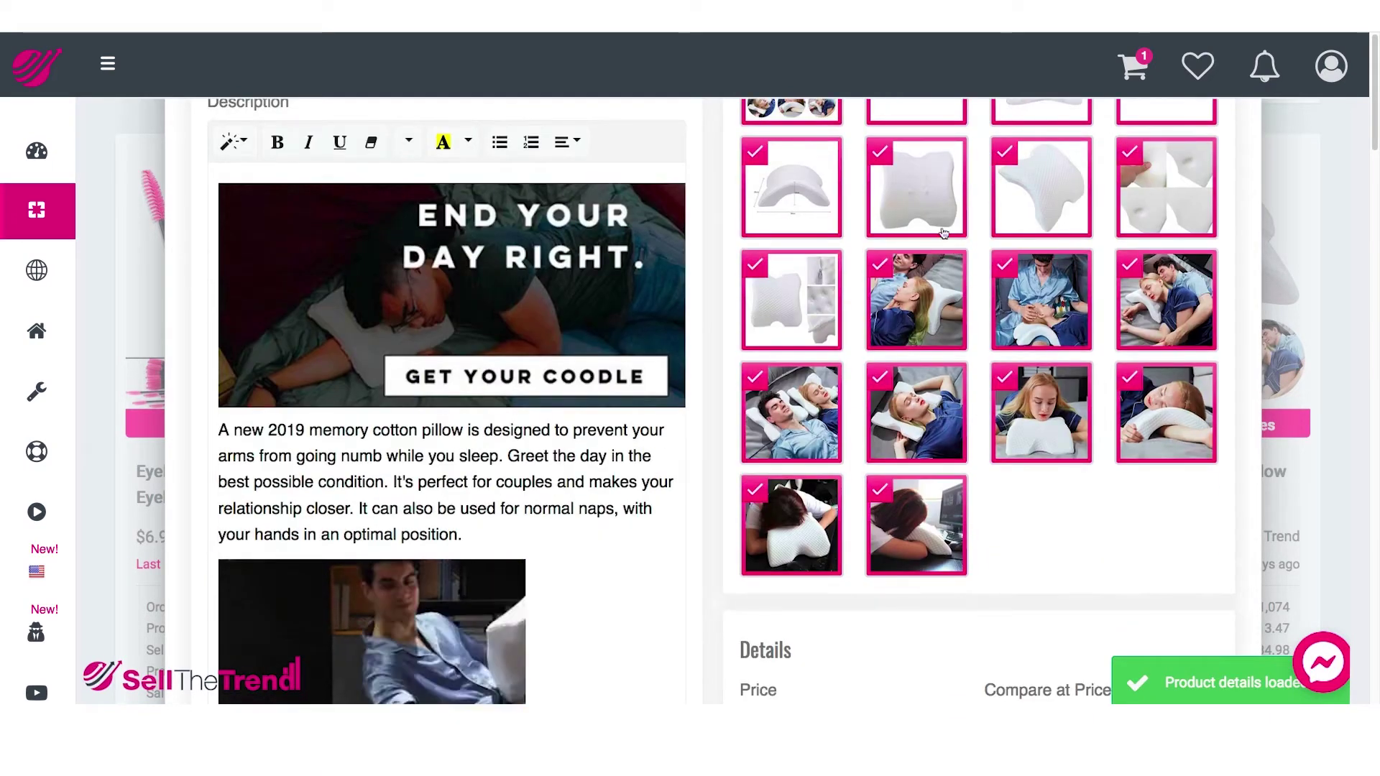
scroll(394, 333, up, 3)
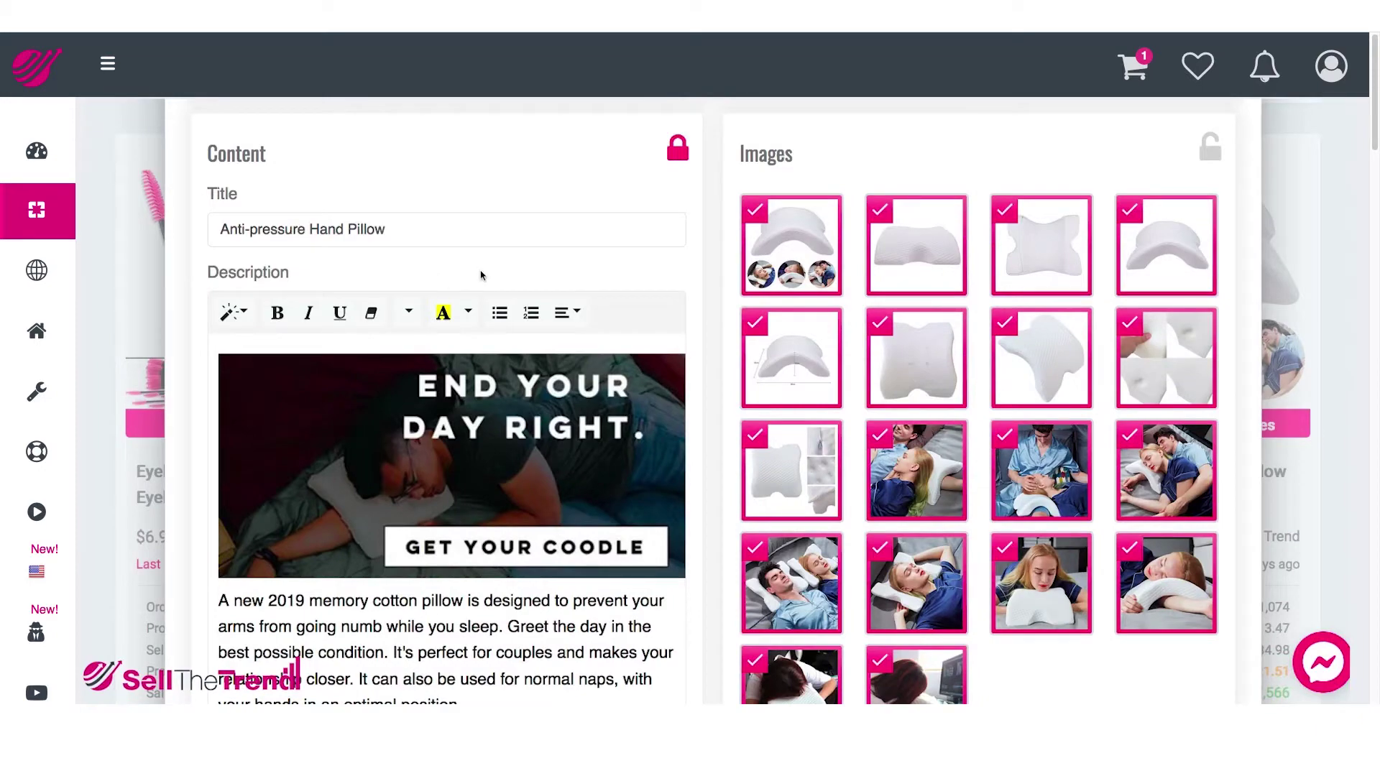
scroll(639, 302, up, 3)
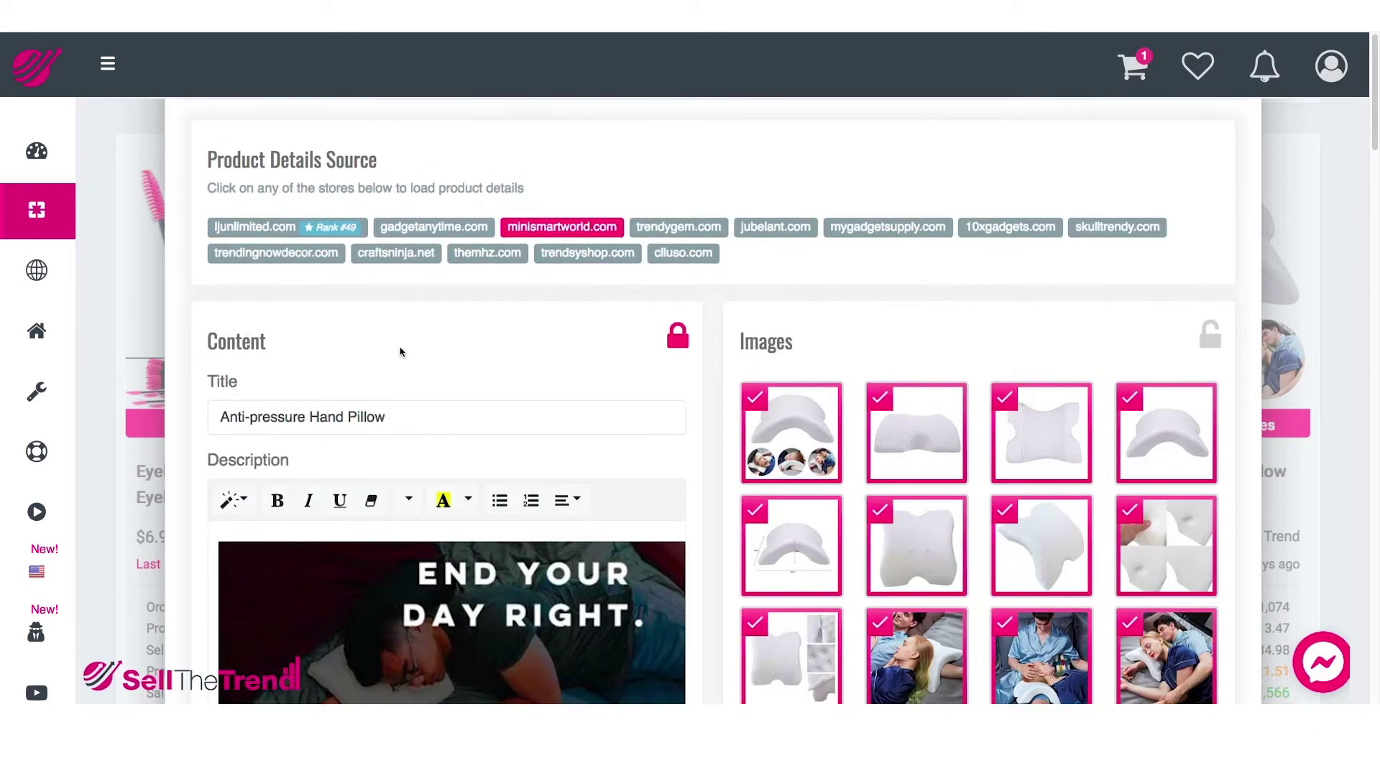
Step: Examine the locked description from its specifications back up to the title, and place the cursor in the title
scroll(400, 352, down, 15)
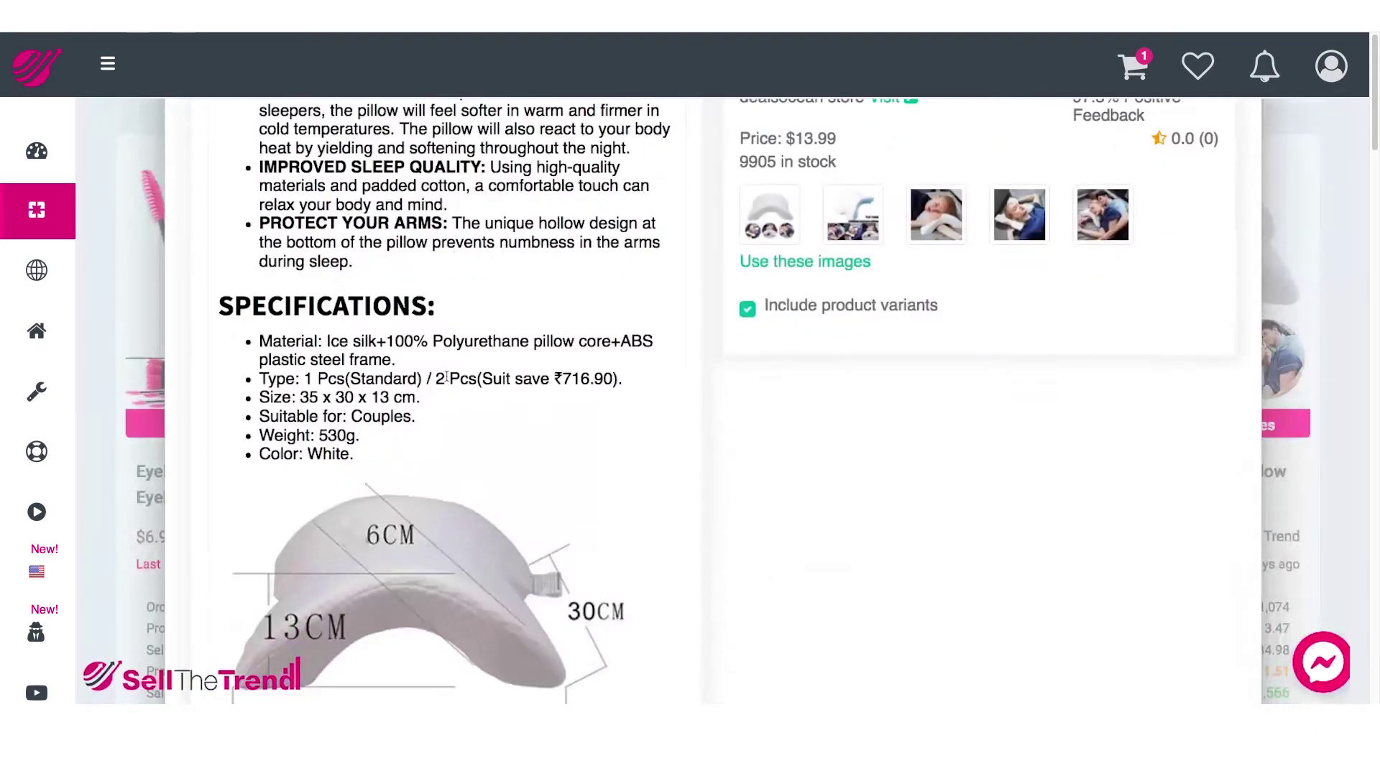
scroll(446, 377, down, 6)
scroll(445, 372, up, 2)
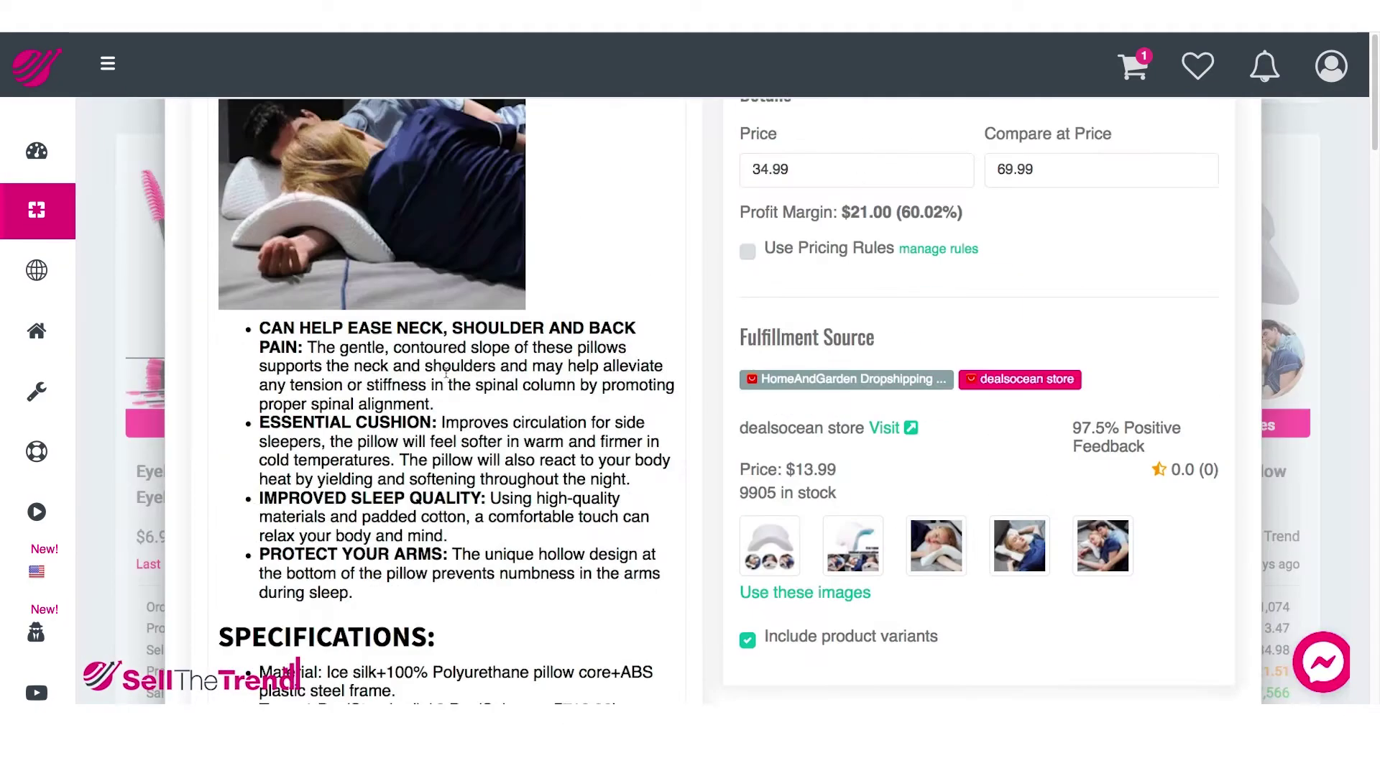
scroll(446, 373, up, 3)
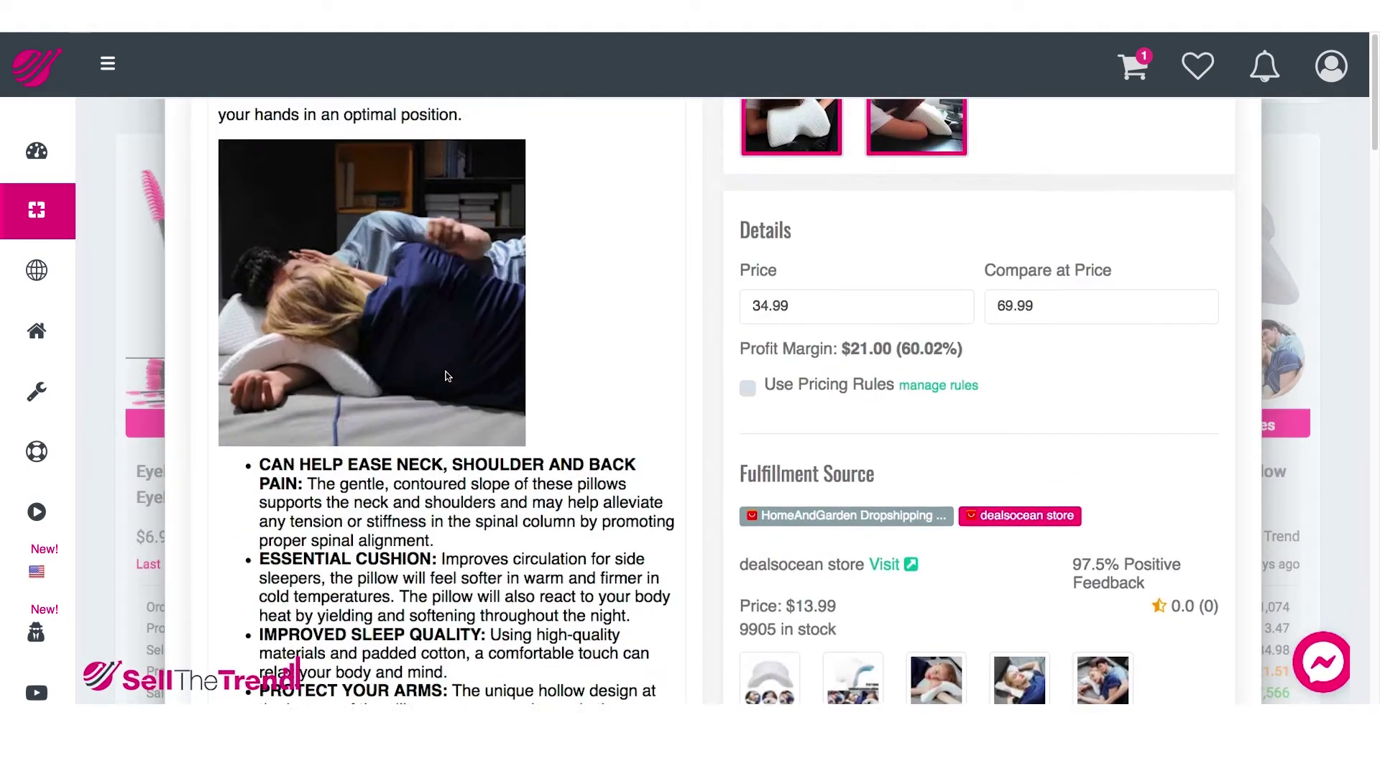
scroll(445, 498, up, 1)
scroll(445, 498, up, 10)
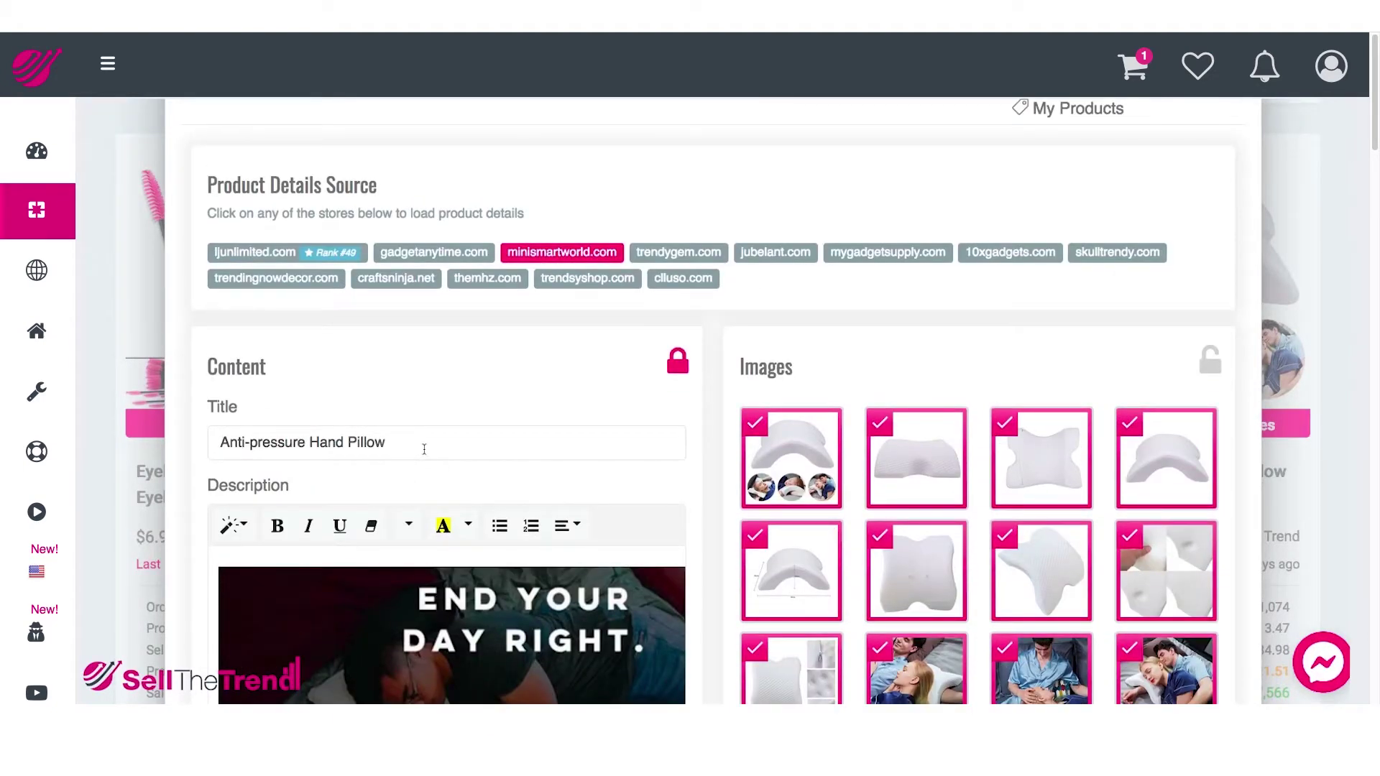
click(412, 444)
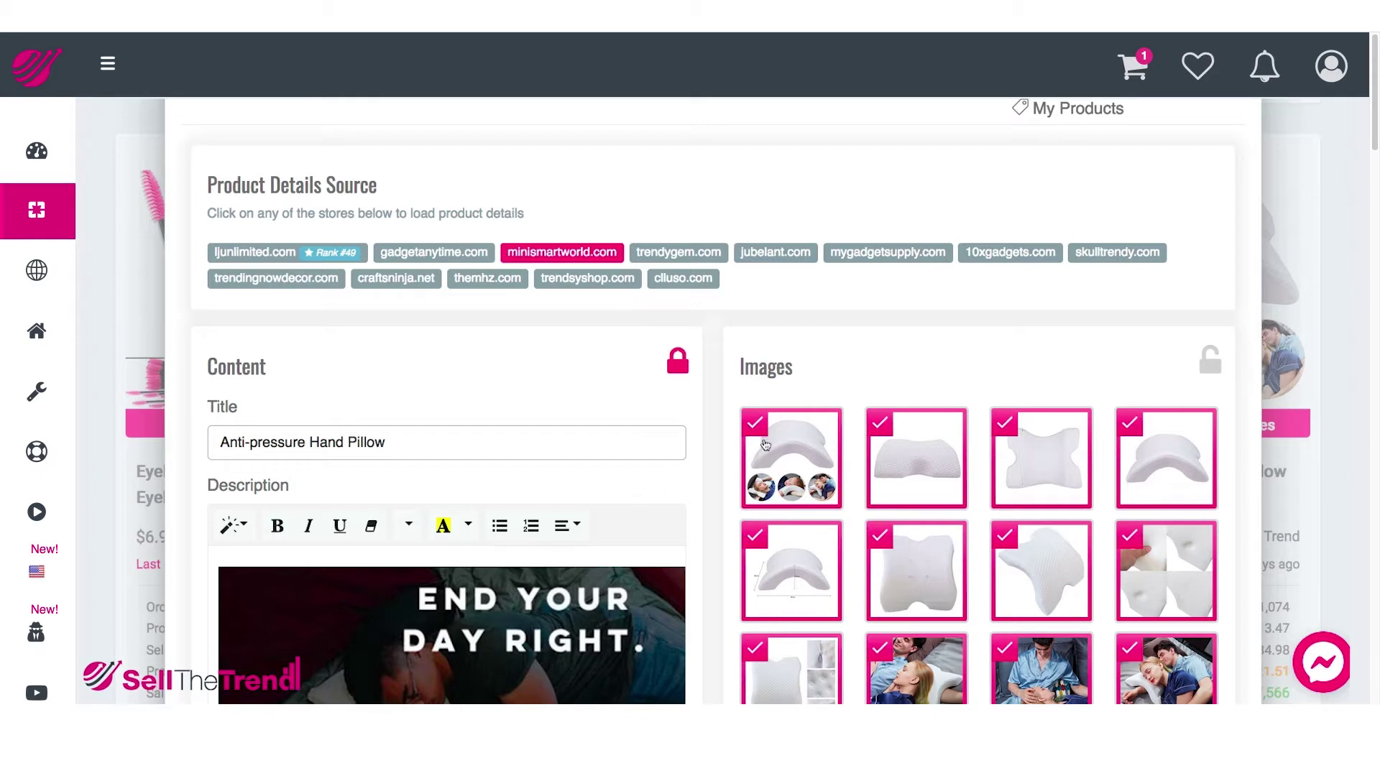
Step: Deselect the four-part close-up of a hand pressing the pillow, the desk-nap photo and the photo of the woman lying alone in navy
scroll(1024, 445, down, 2)
scroll(1024, 445, down, 1)
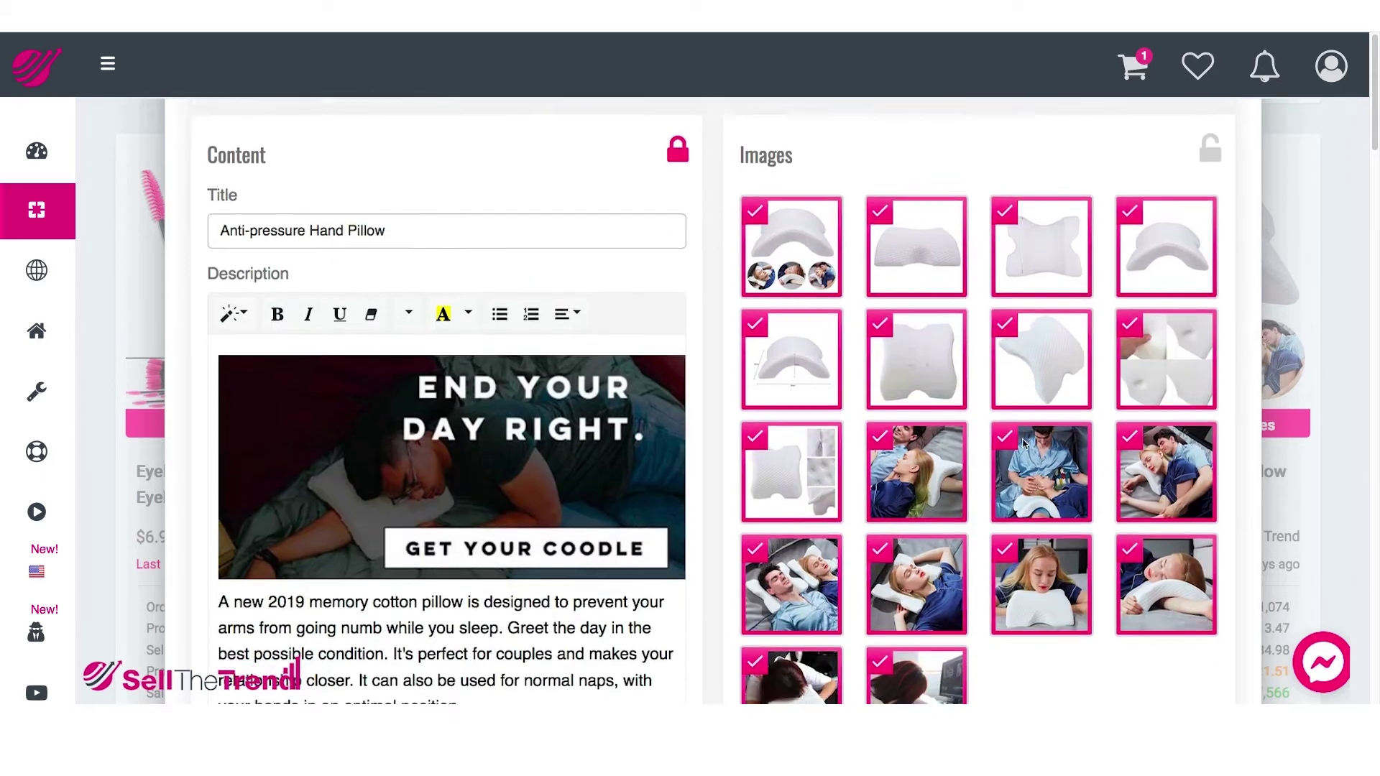
scroll(1159, 382, down, 1)
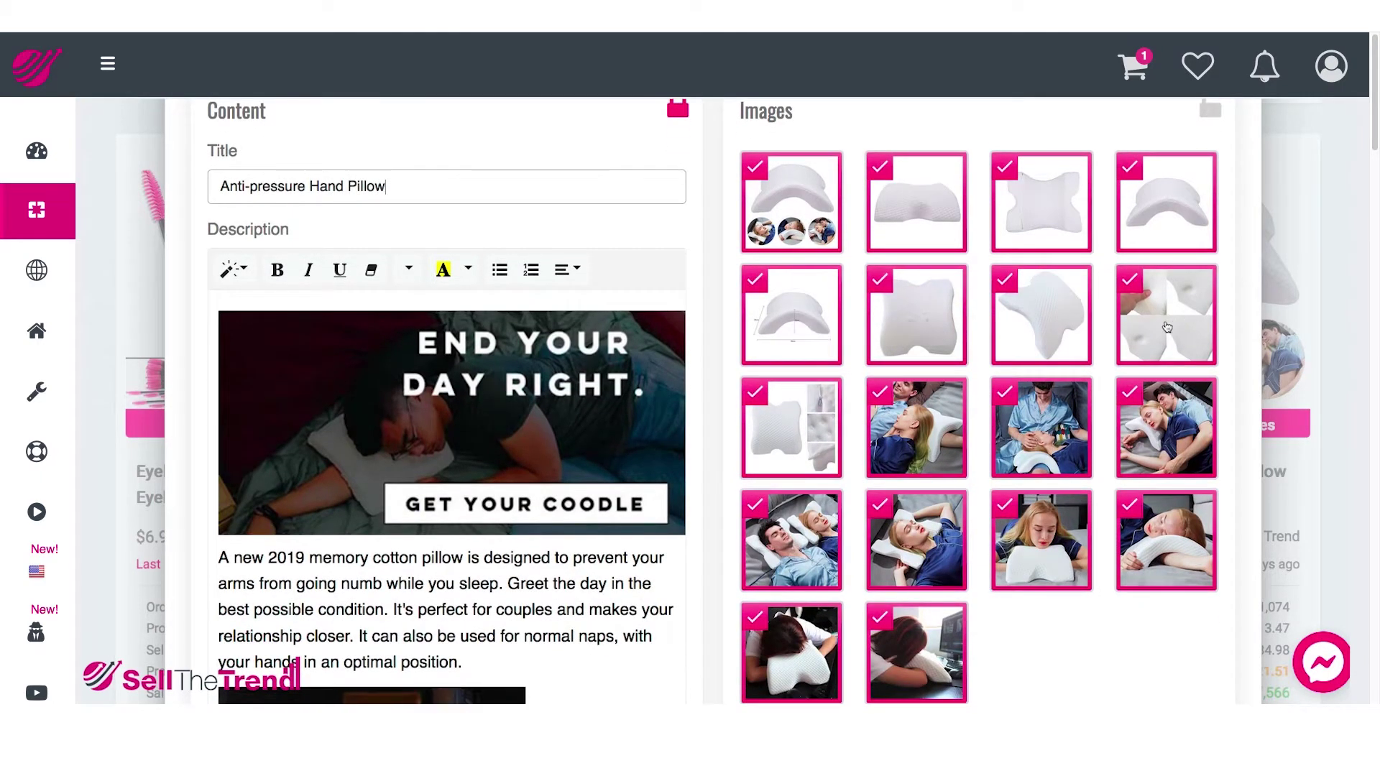
click(1162, 331)
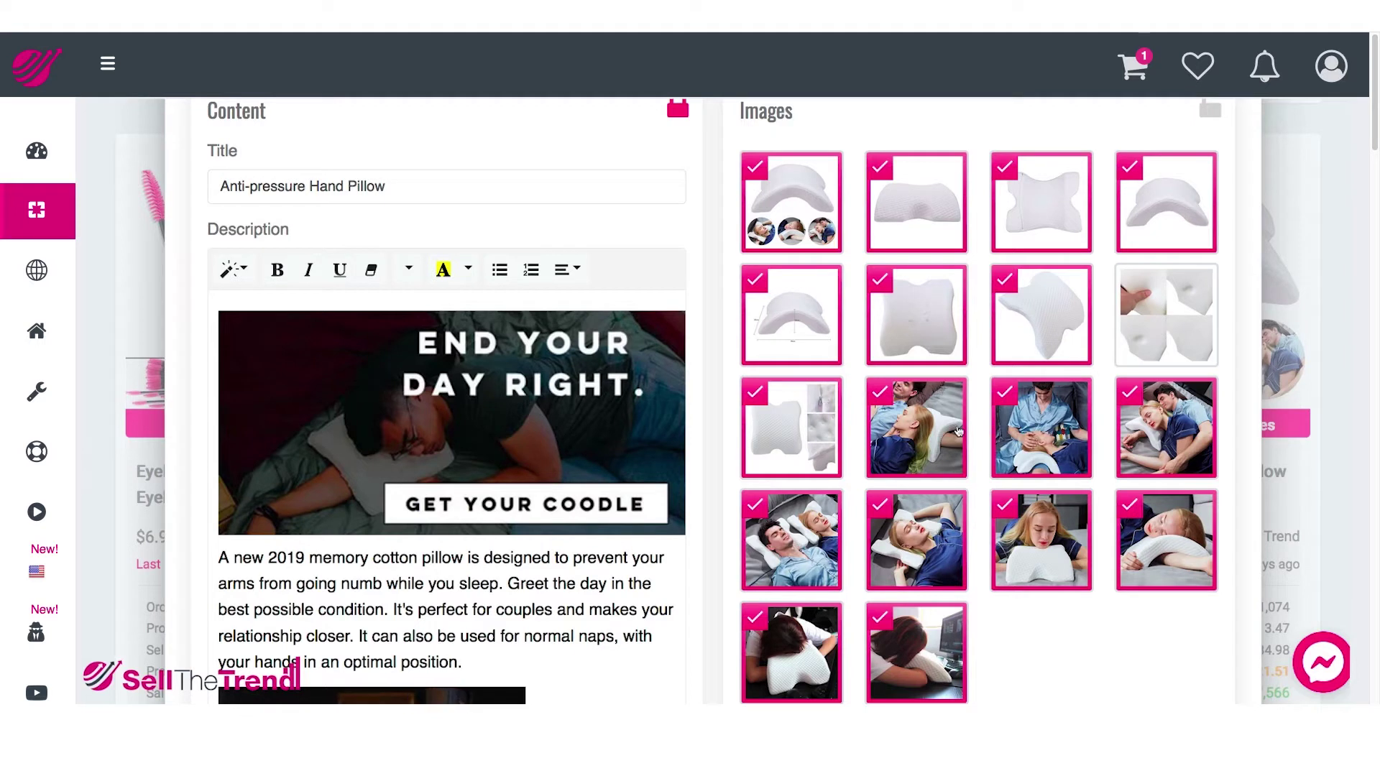
scroll(903, 400, down, 1)
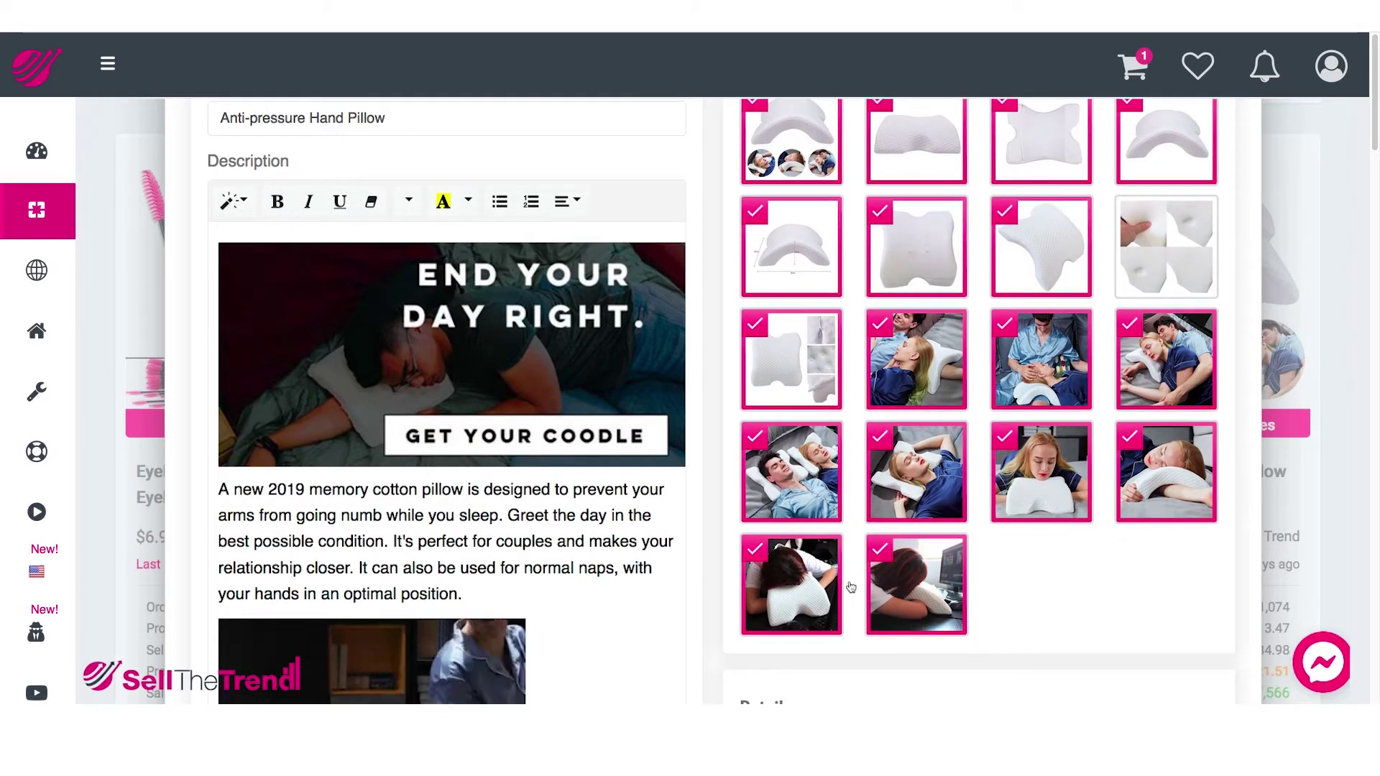
click(906, 590)
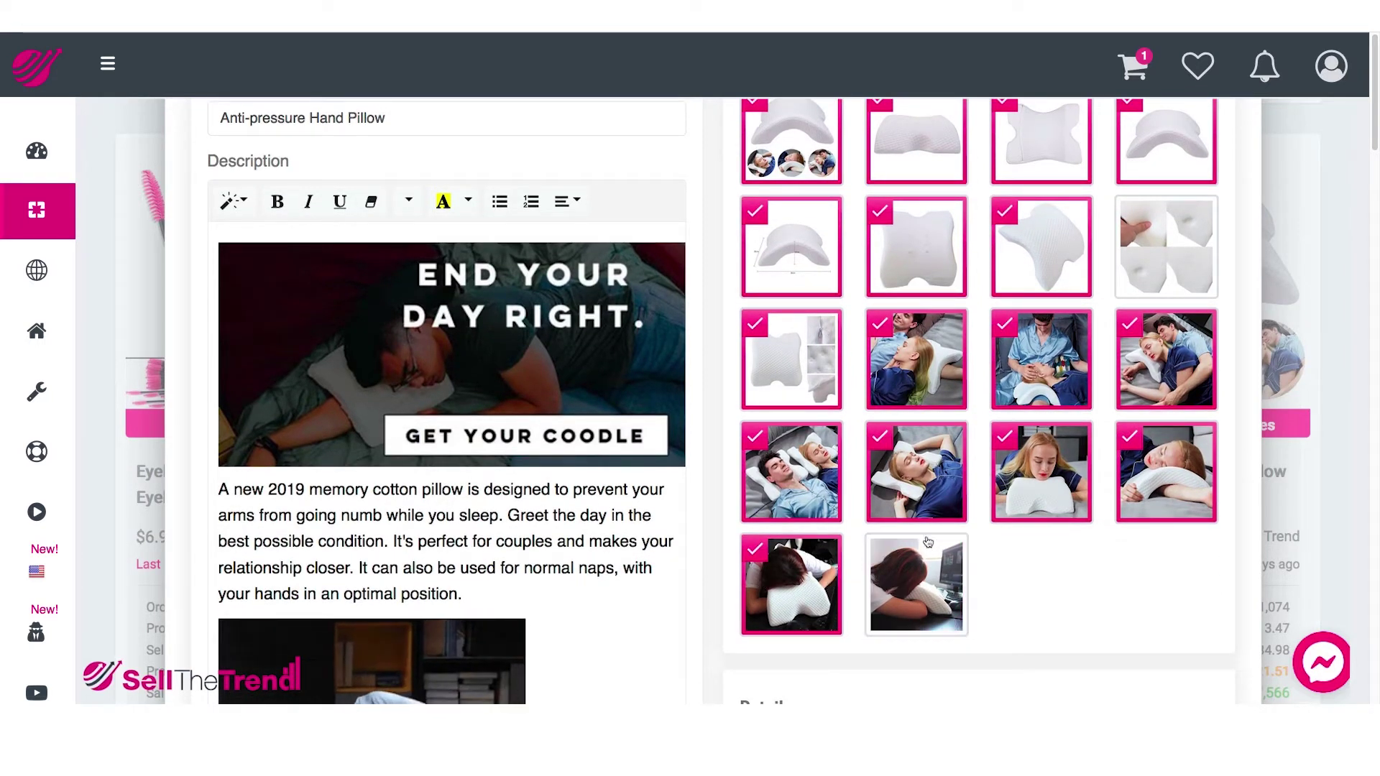
scroll(921, 496, up, 1)
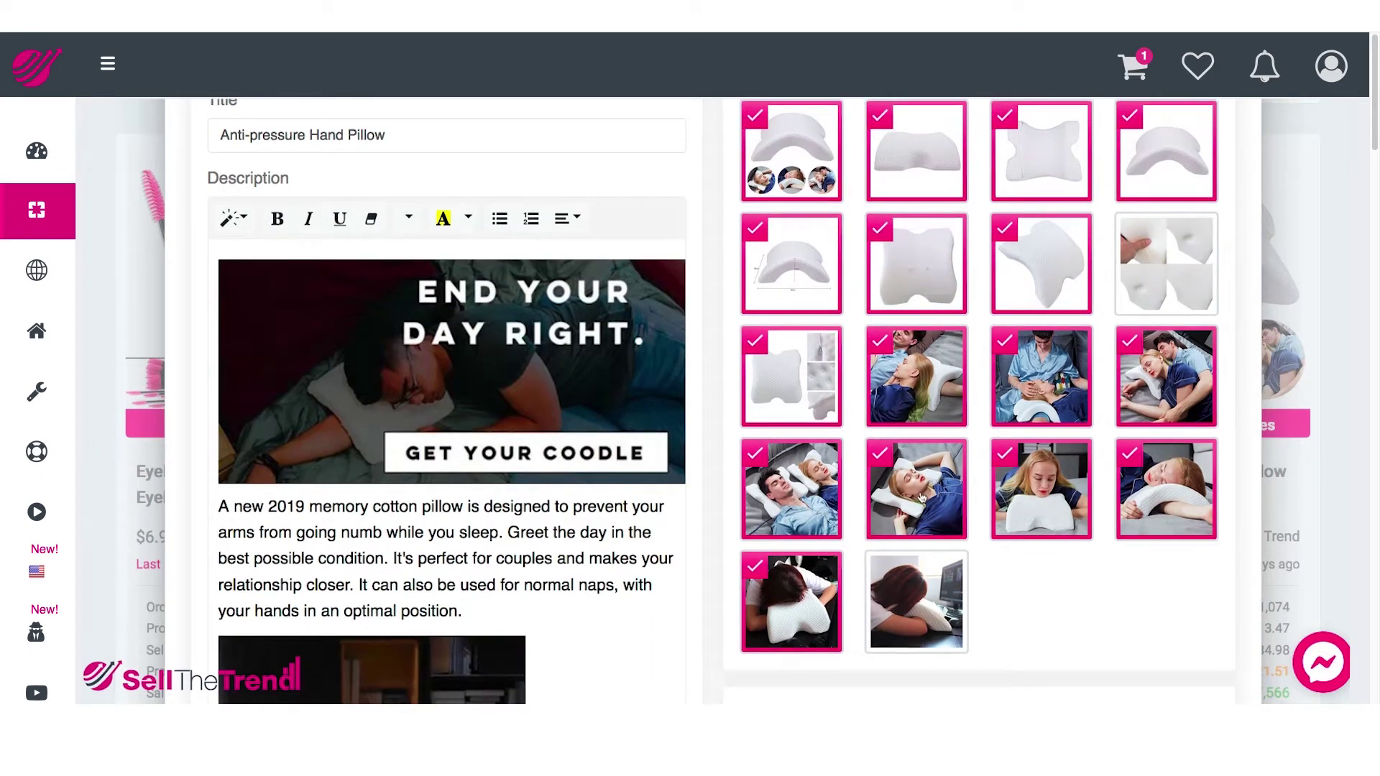
click(922, 495)
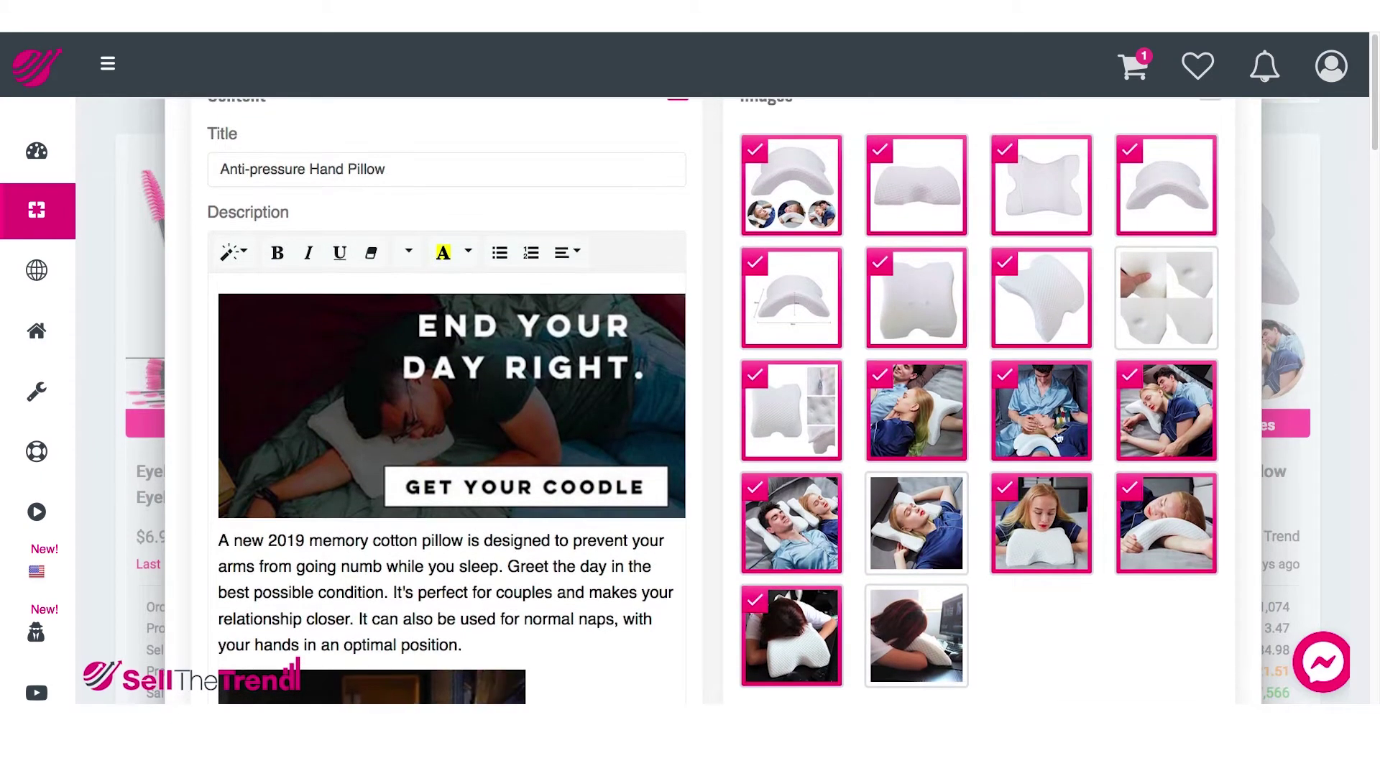
Step: Review the locked pillow description alongside the chosen product images, and lock the Images section with that selection
scroll(972, 440, up, 1)
scroll(776, 422, up, 5)
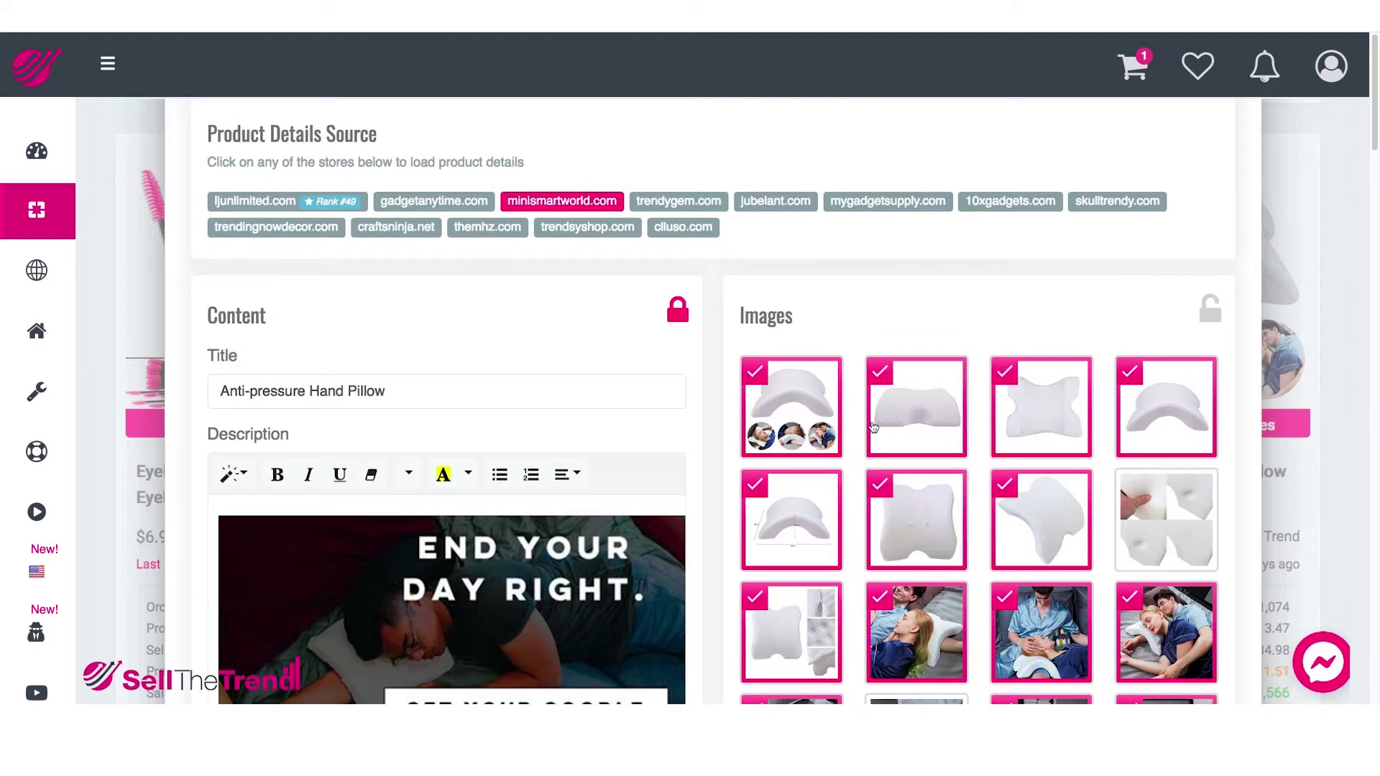
scroll(899, 424, down, 5)
scroll(1007, 428, up, 2)
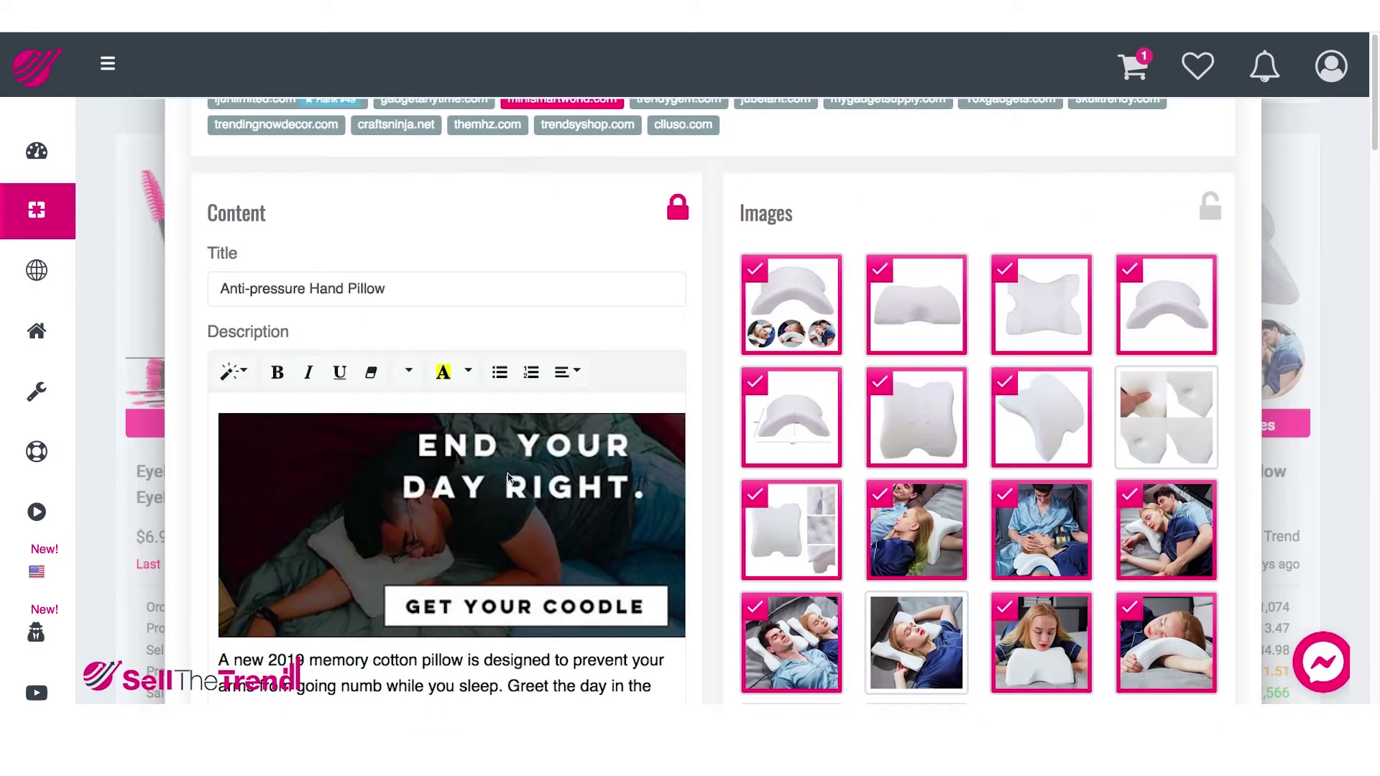
scroll(511, 481, up, 1)
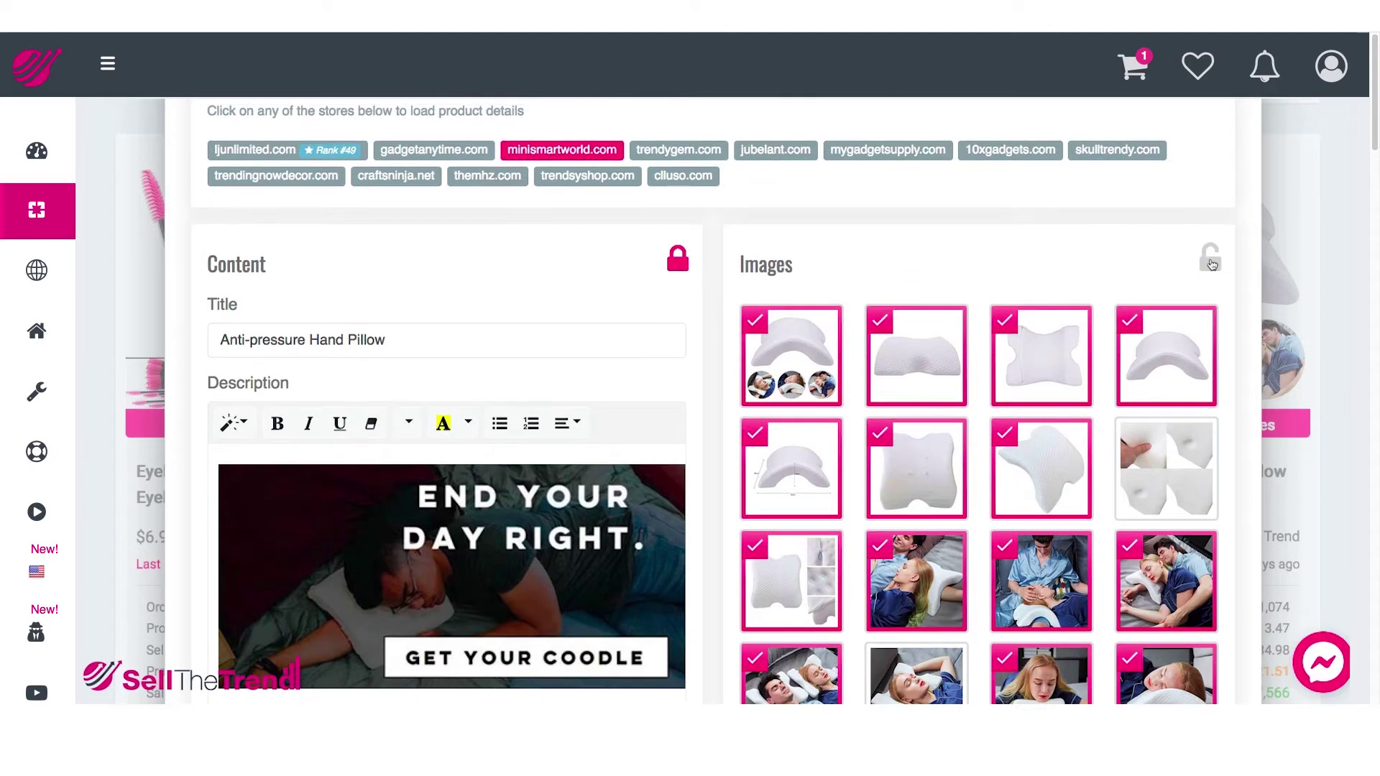
click(1210, 260)
scroll(968, 332, up, 1)
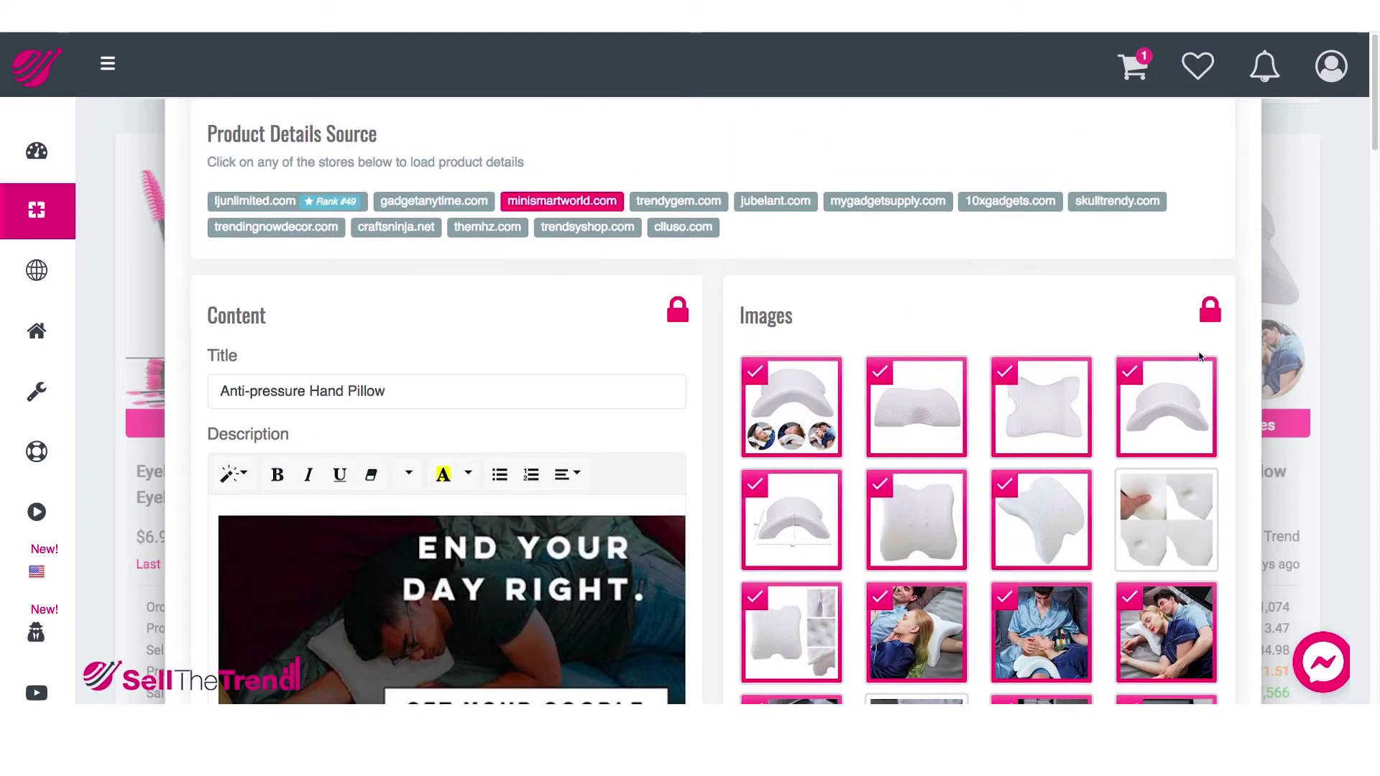
Step: Load product details from trendygem.com, jubelant.com and mygadgetsupply.com in turn with both sections locked, and check the retained content and images
click(664, 202)
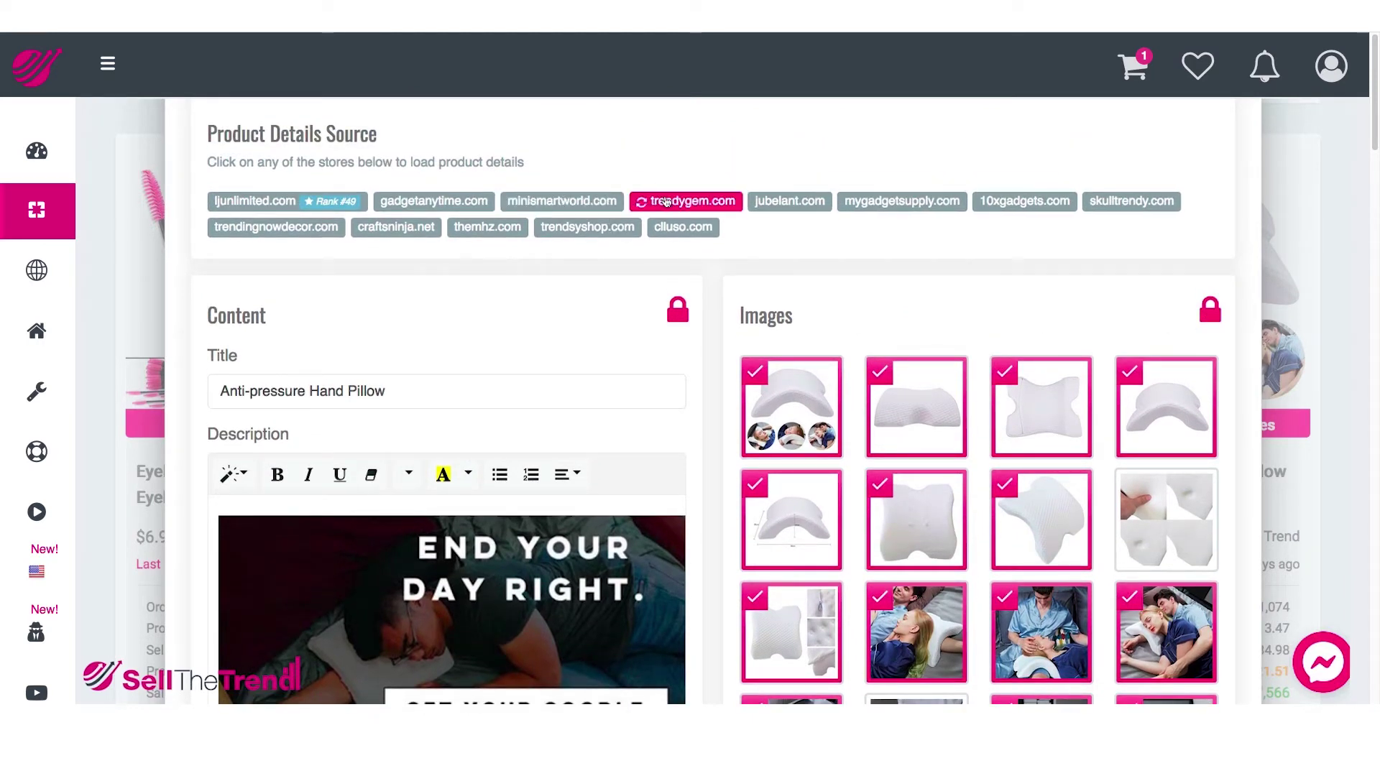
click(795, 203)
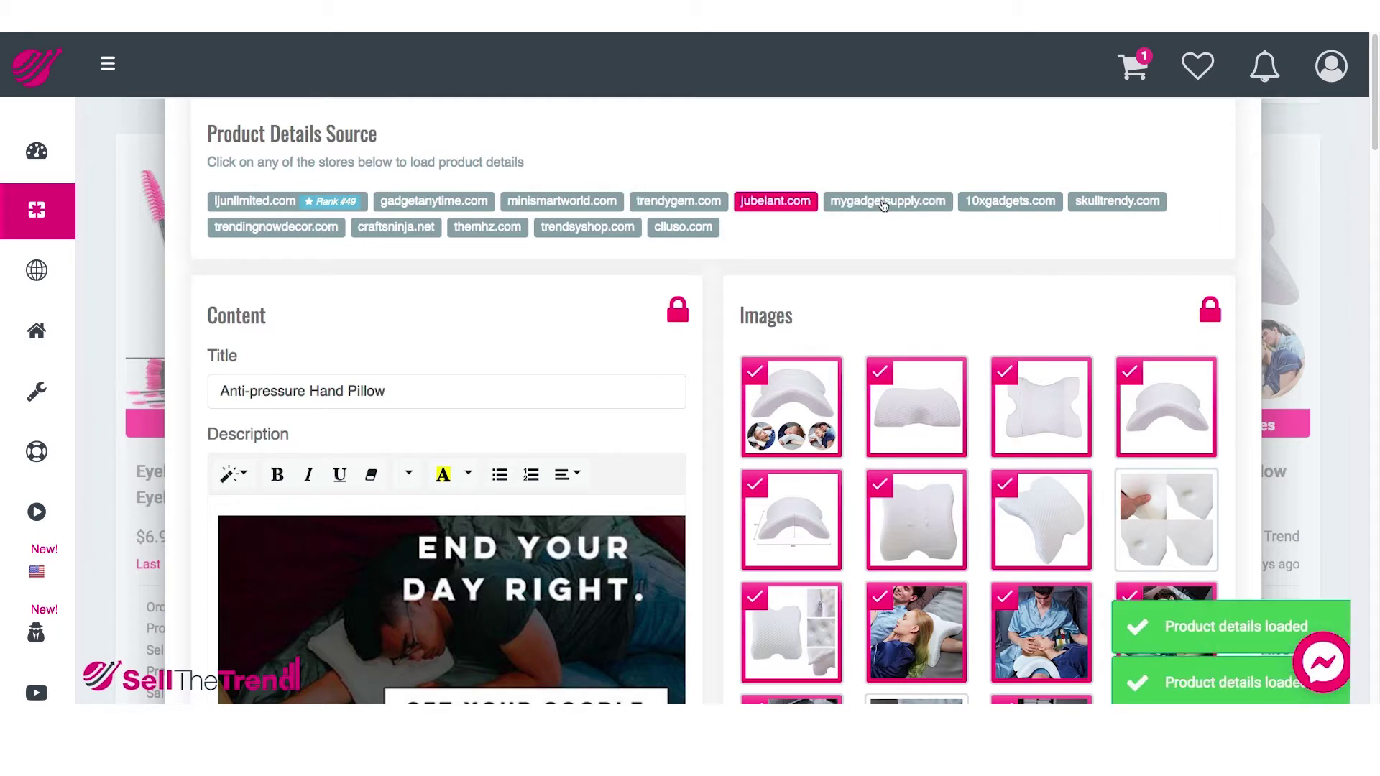
click(887, 201)
scroll(496, 409, down, 1)
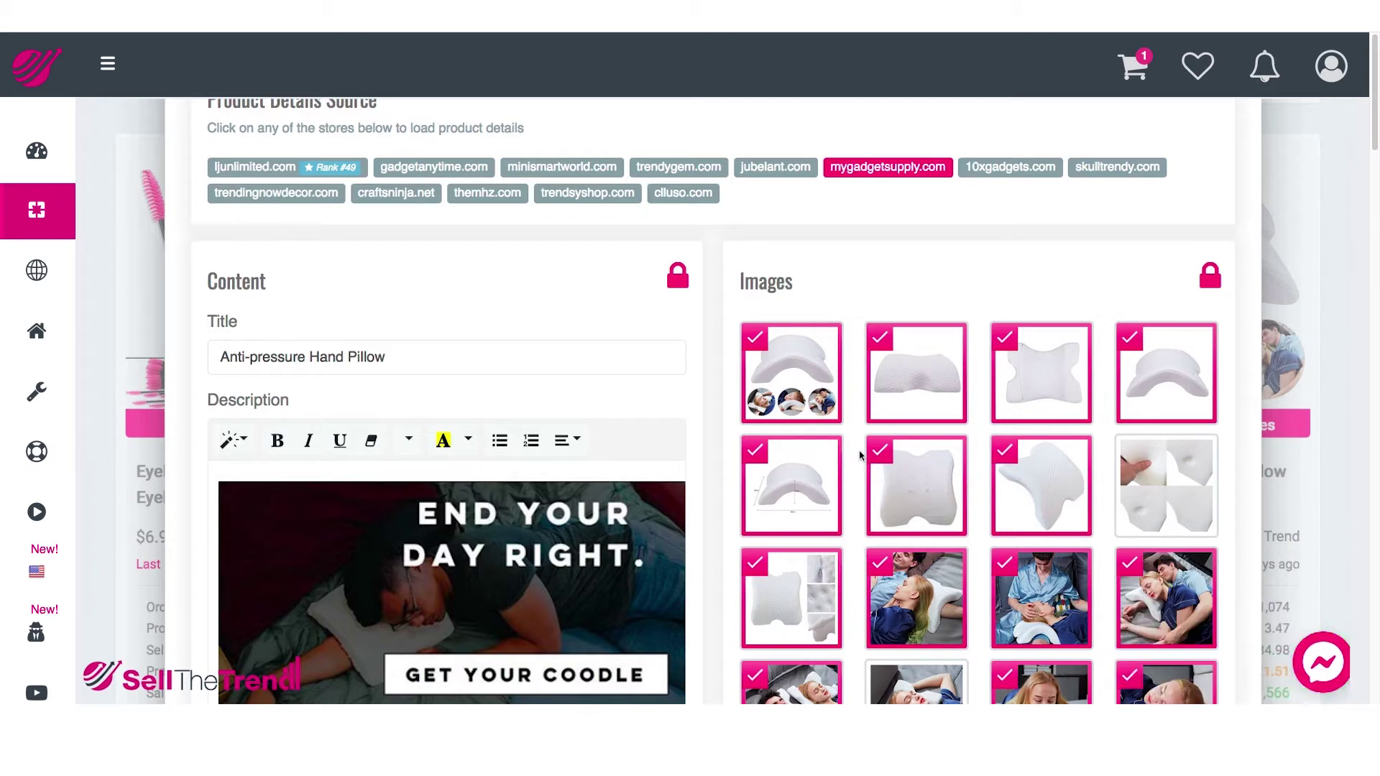
scroll(860, 456, down, 5)
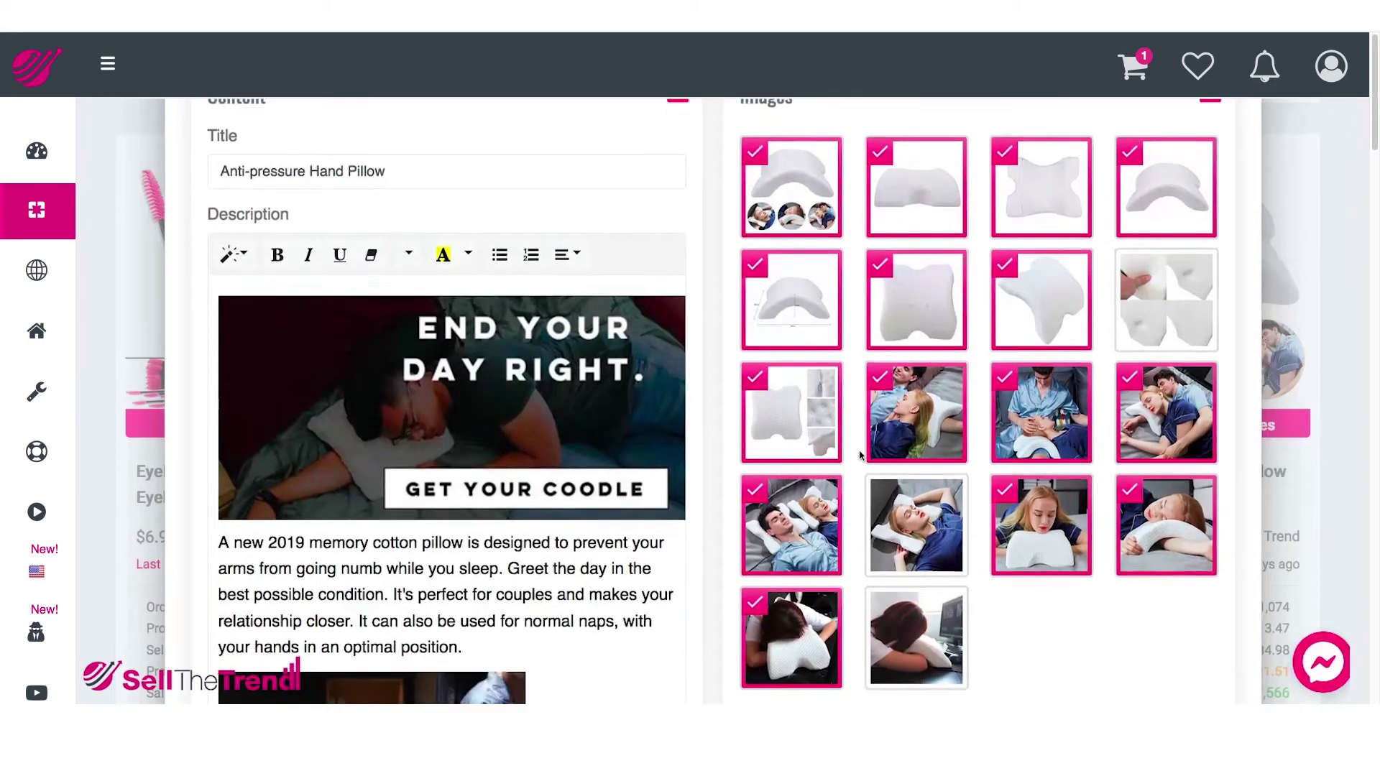
Step: Examine the price and compare-at price in the product details, and return to the list of source stores
scroll(859, 456, down, 5)
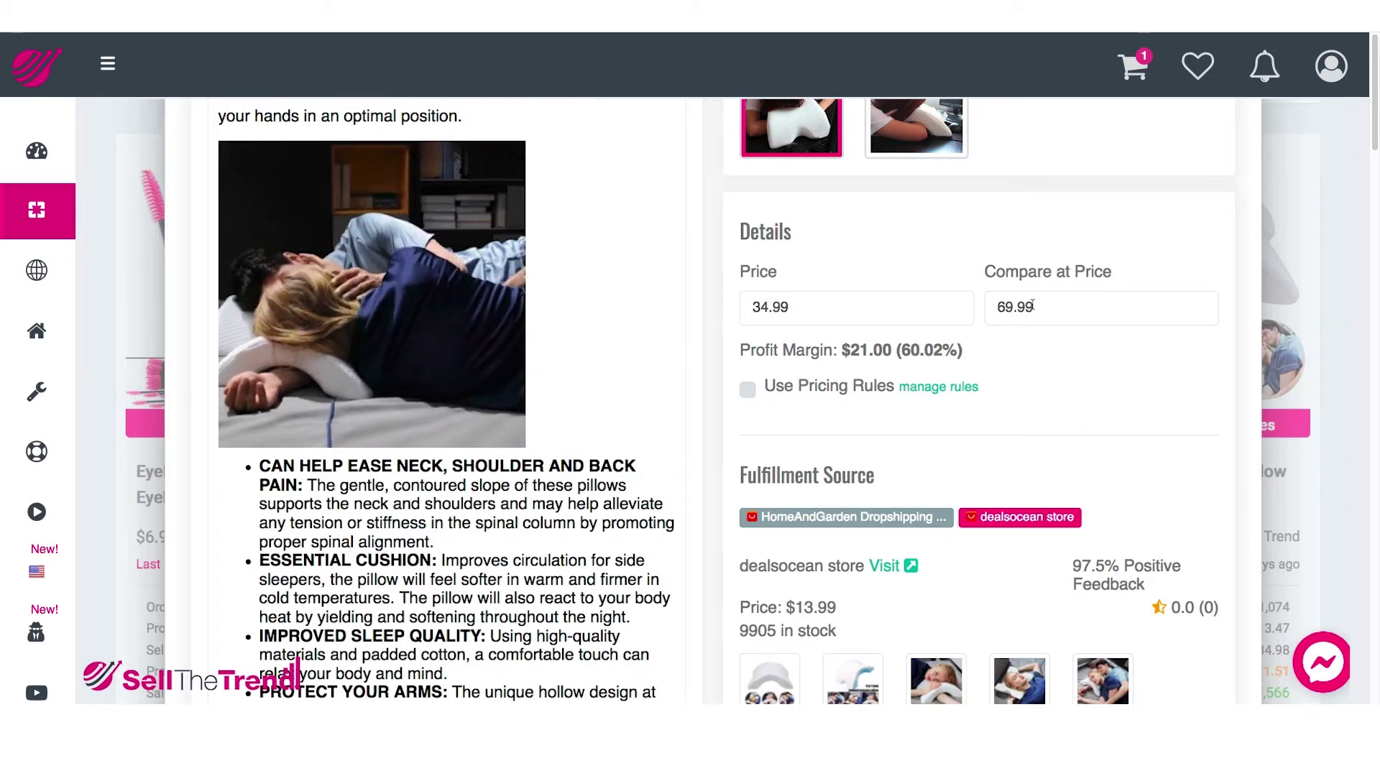
drag(789, 309, 733, 310)
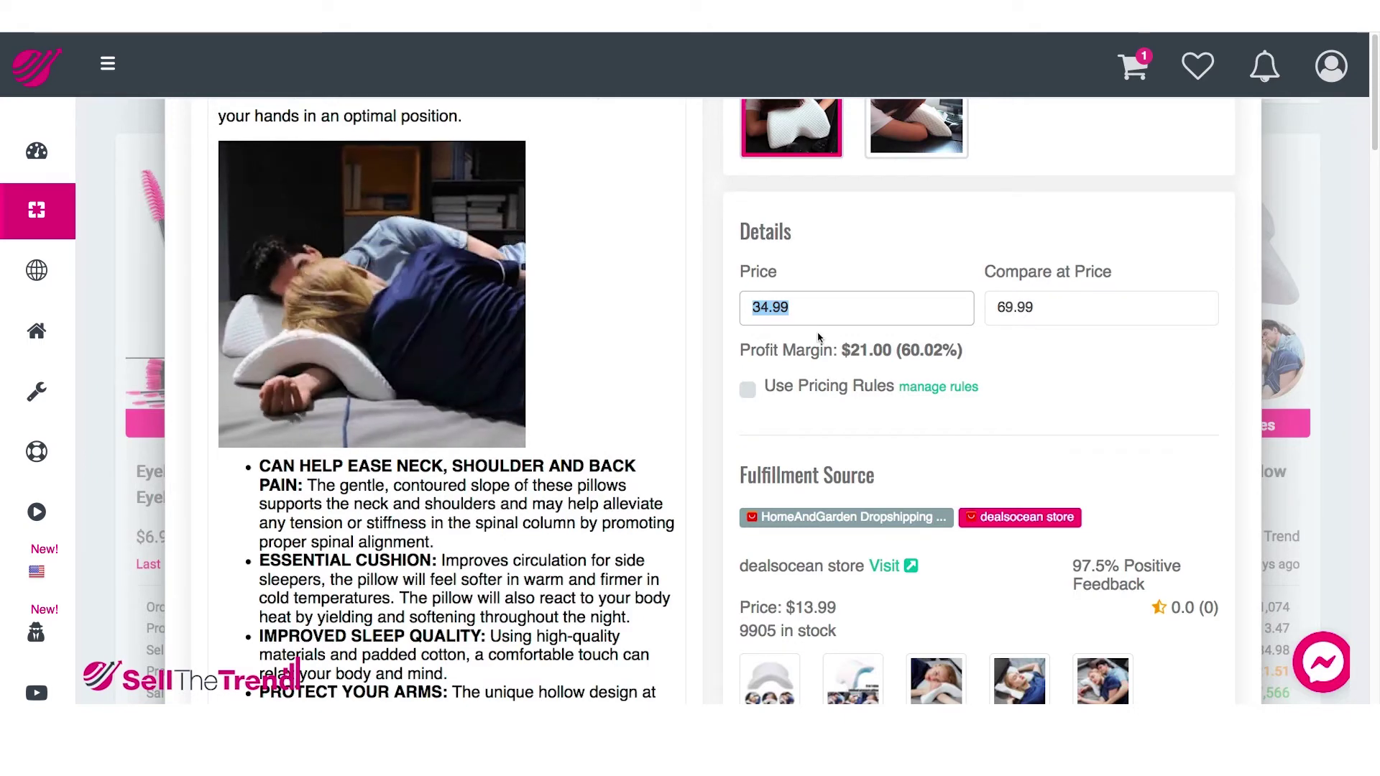
scroll(818, 338, up, 10)
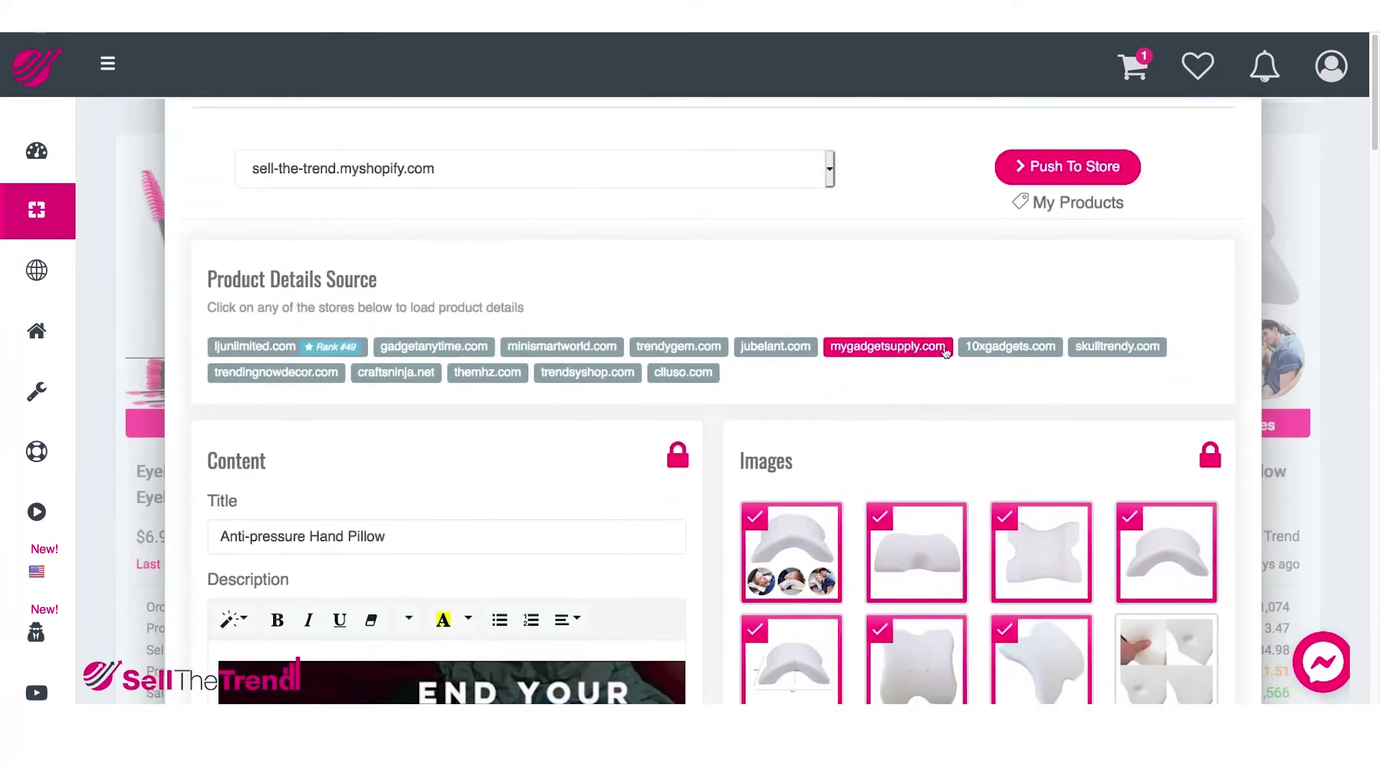
scroll(830, 363, down, 1)
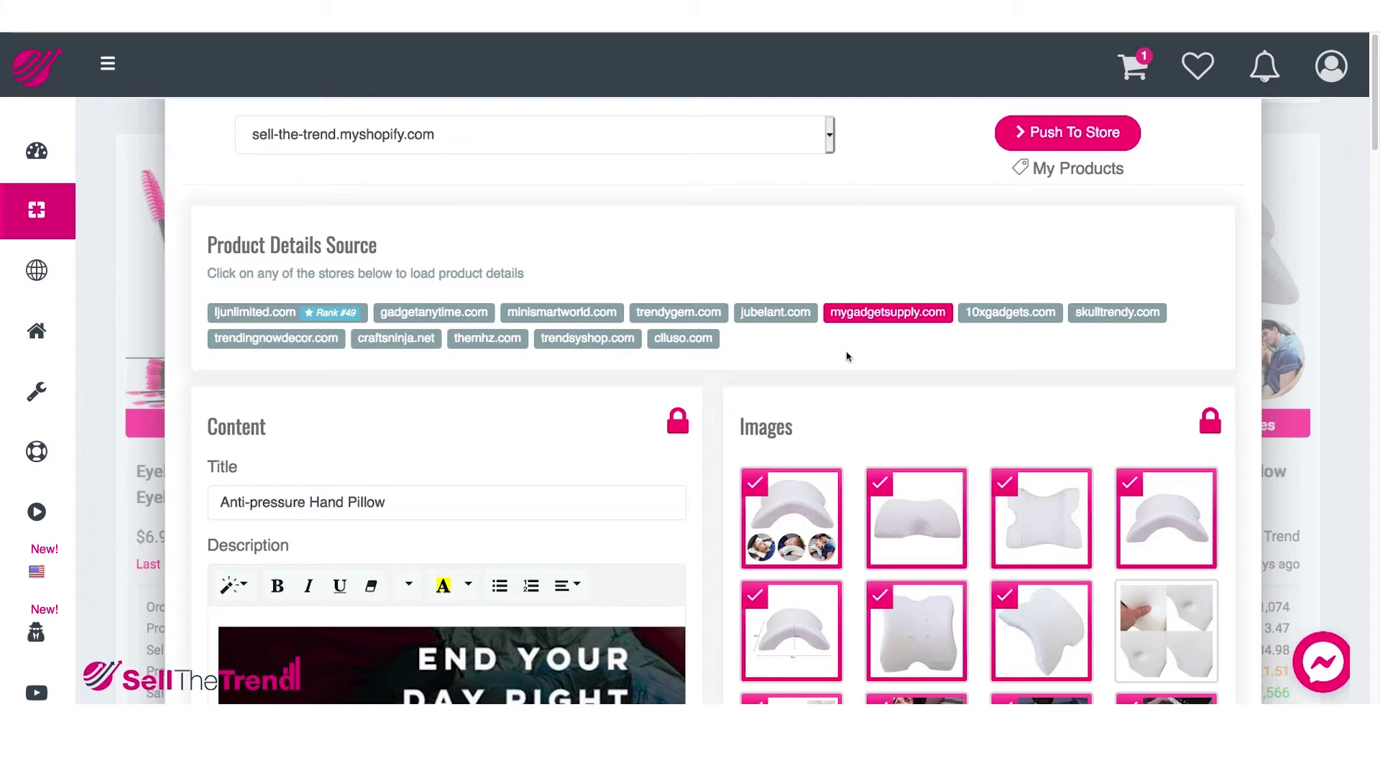
Step: Check the pricing rules option, the selling price and the profit margin percentage in the product details
scroll(847, 356, down, 10)
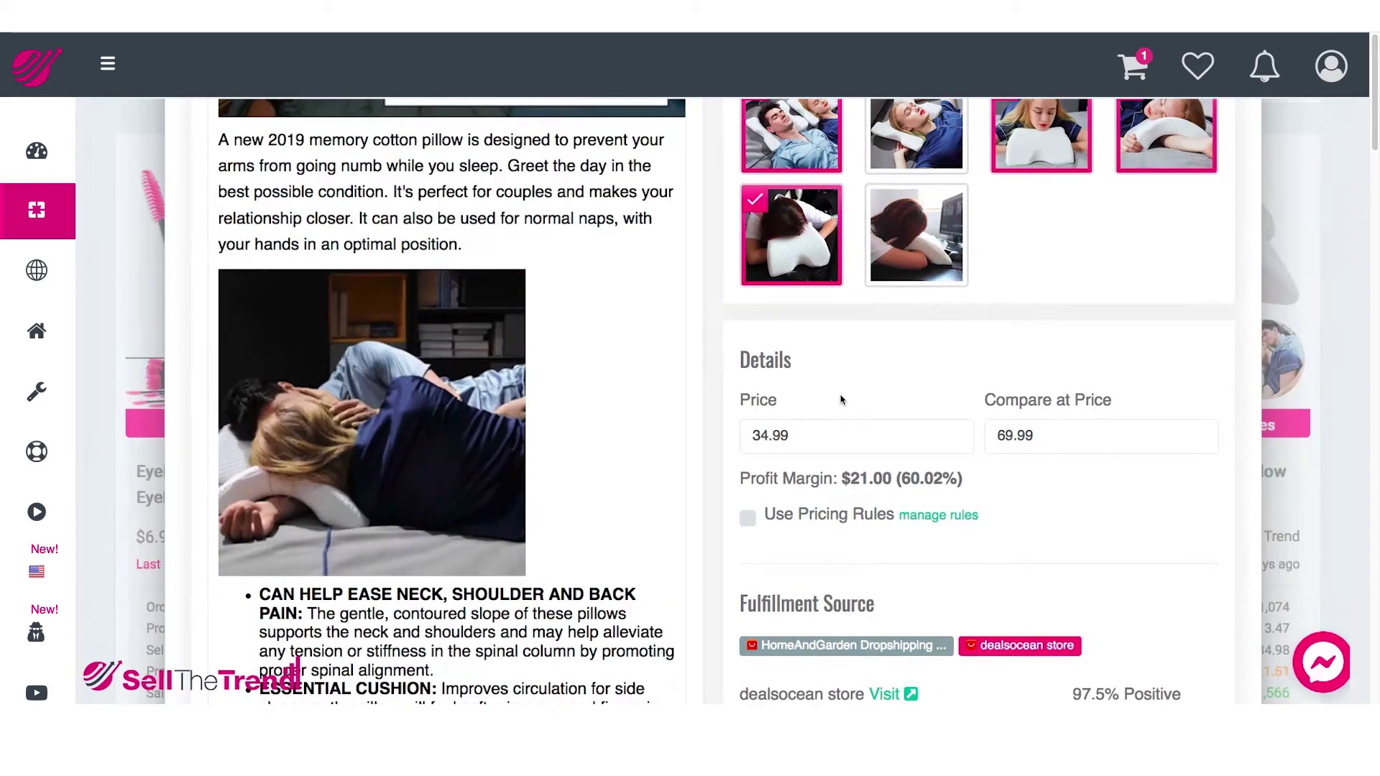
scroll(841, 400, down, 2)
scroll(856, 322, down, 2)
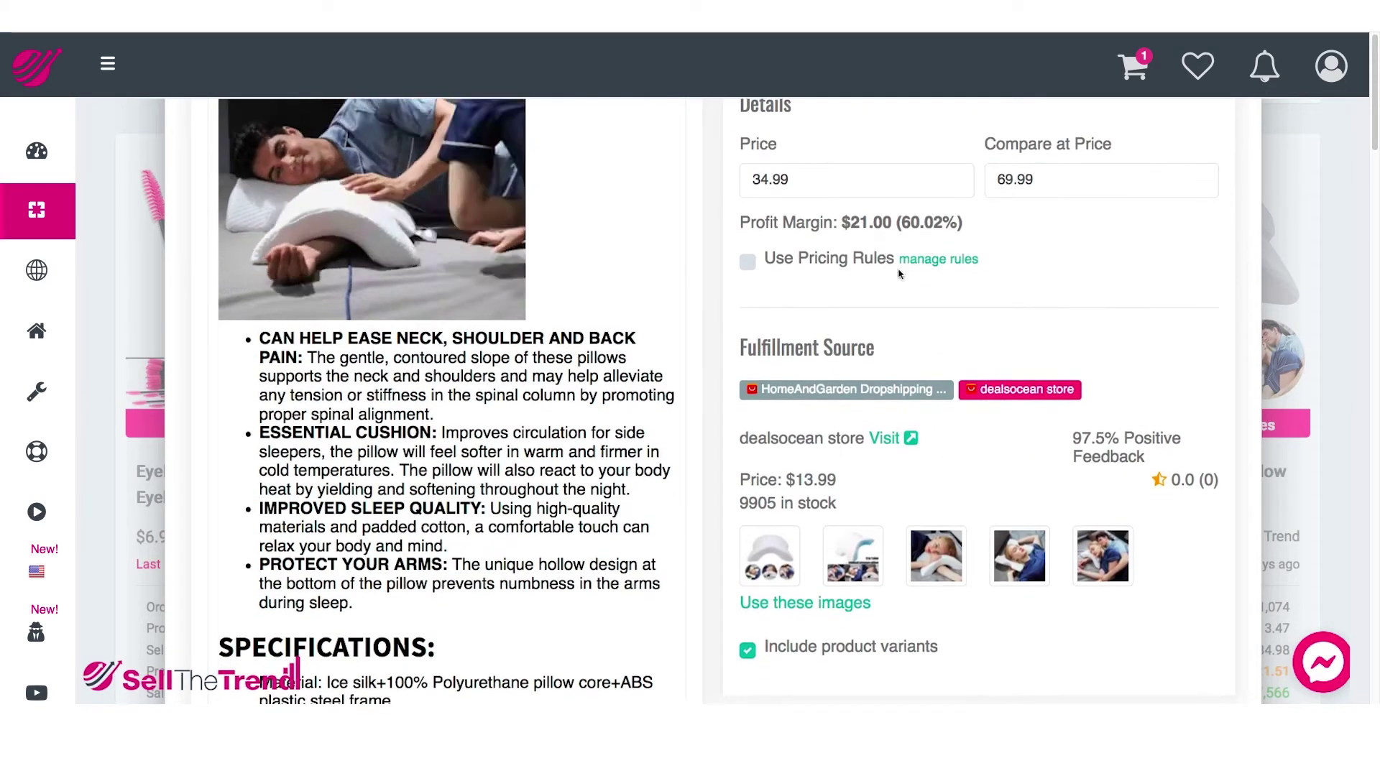
scroll(849, 270, up, 1)
scroll(822, 249, up, 2)
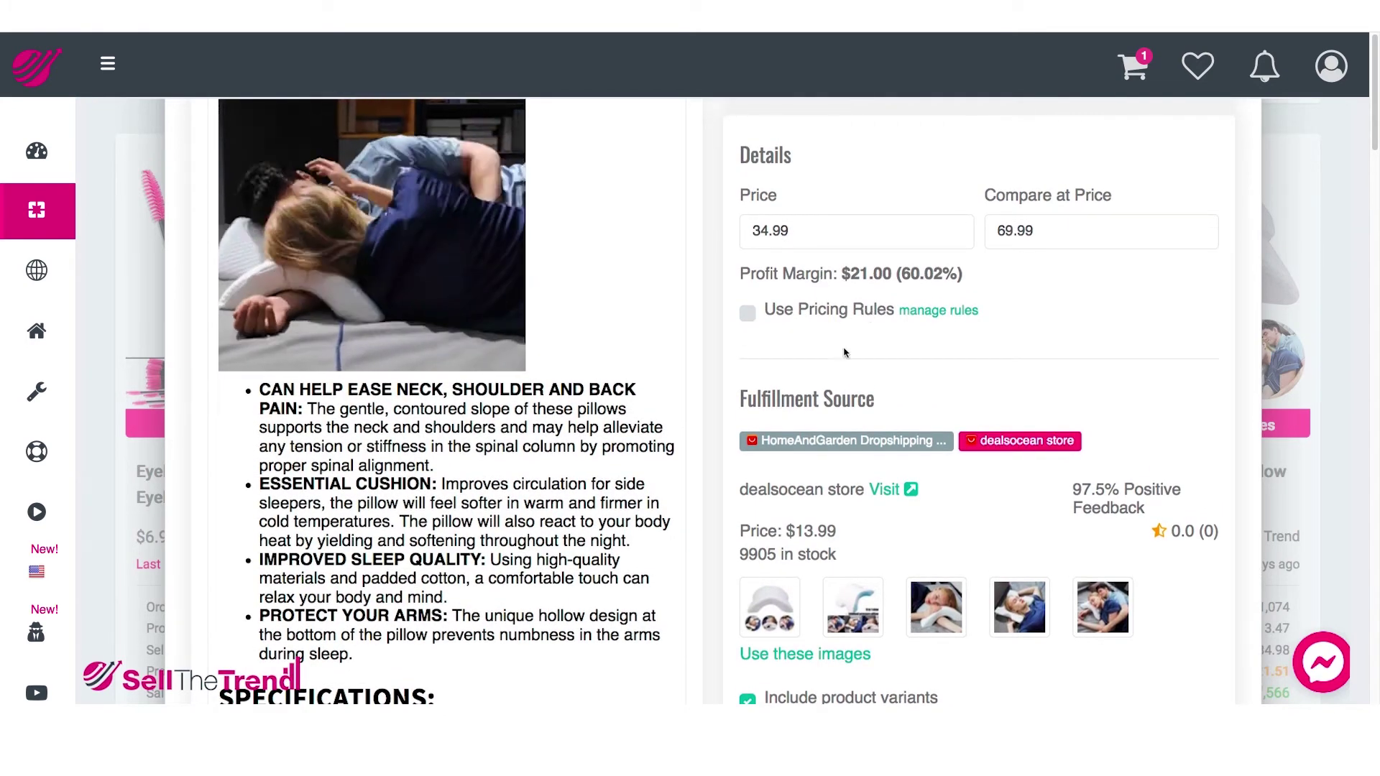
drag(781, 237, 735, 242)
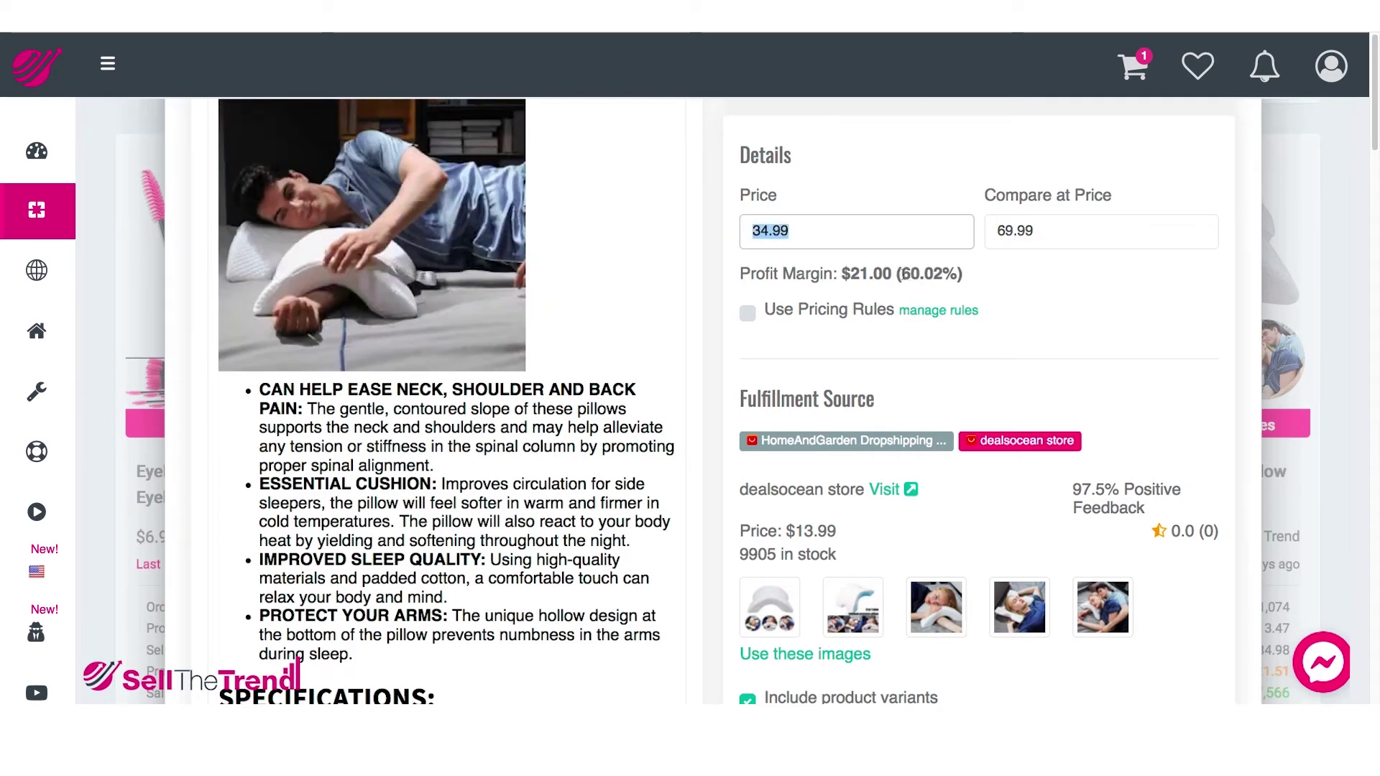
drag(904, 274, 959, 274)
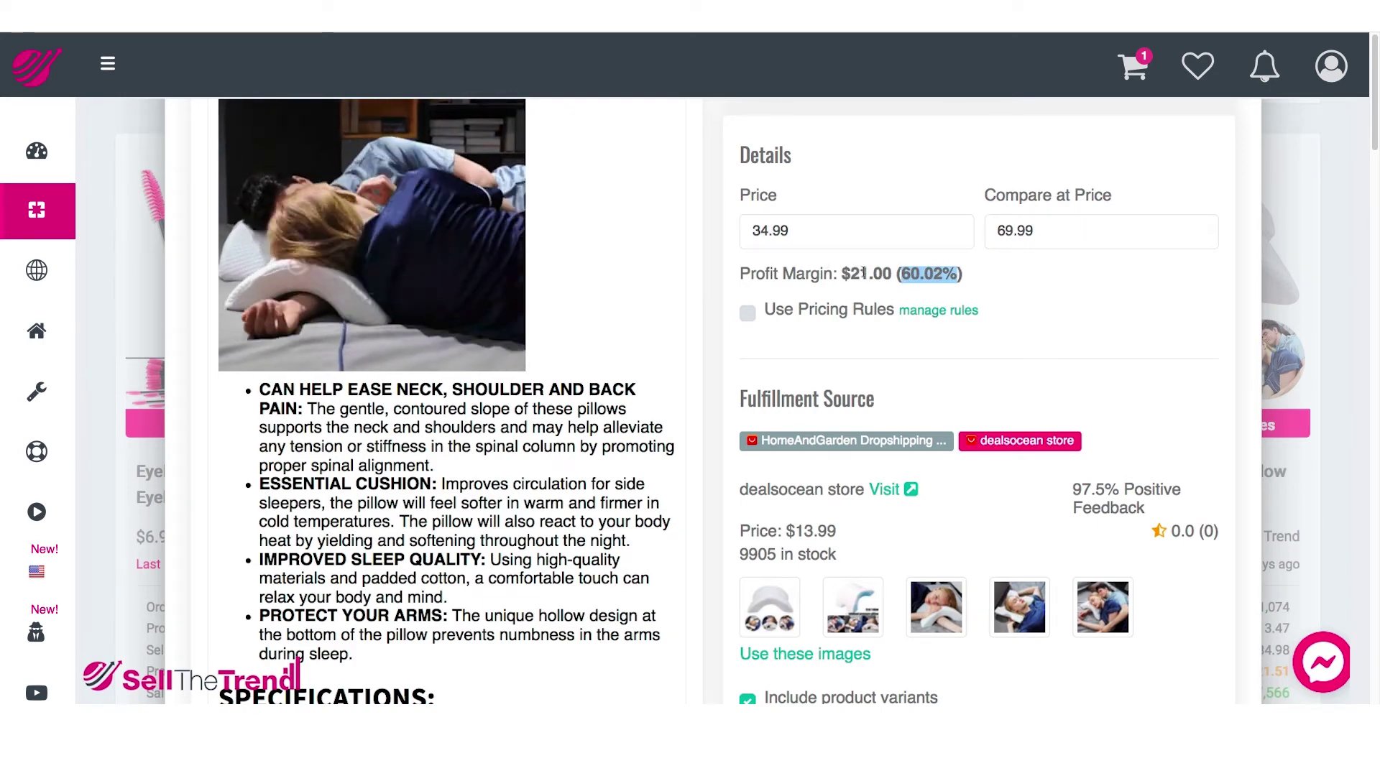
Step: Look over the pricing details once more and examine the dealsocean store's price, stock and feedback under Fulfillment Source
scroll(863, 273, down, 2)
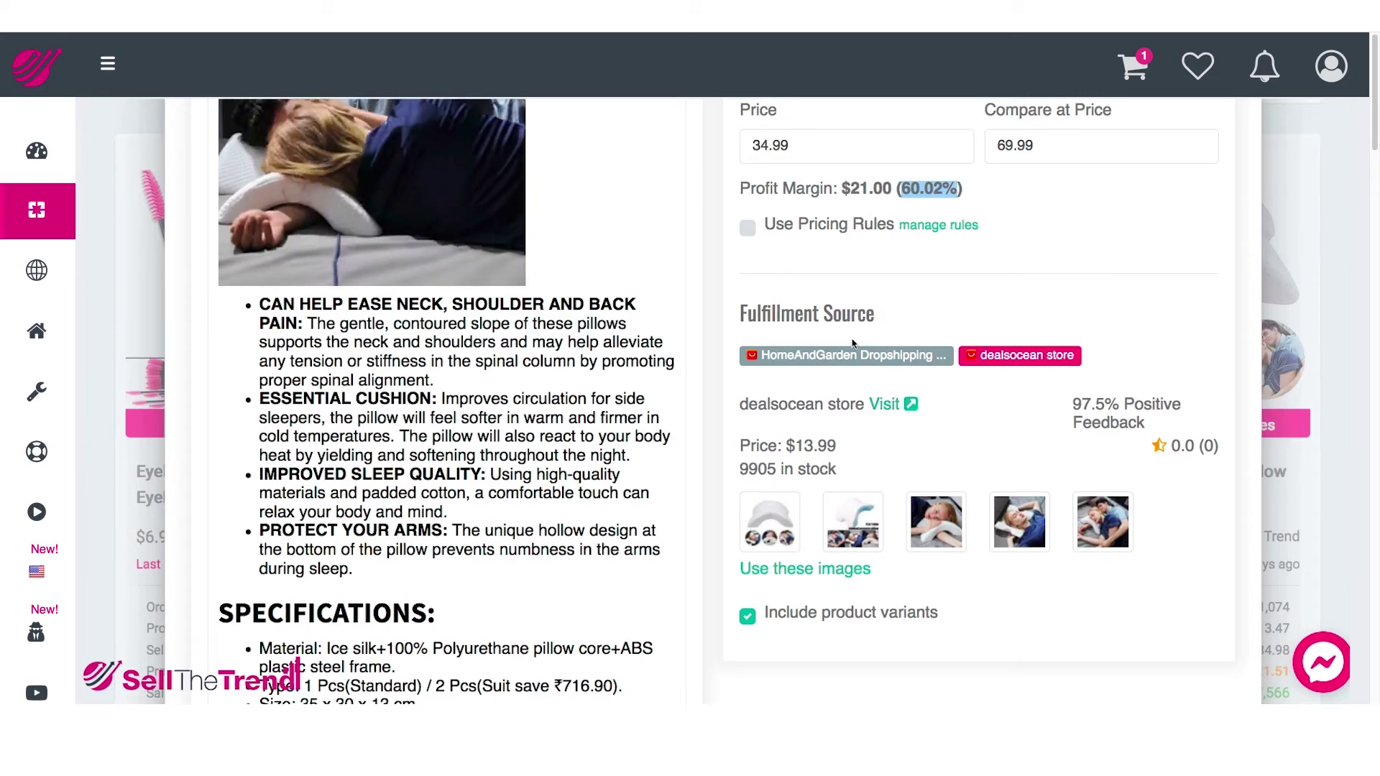
scroll(771, 245, up, 12)
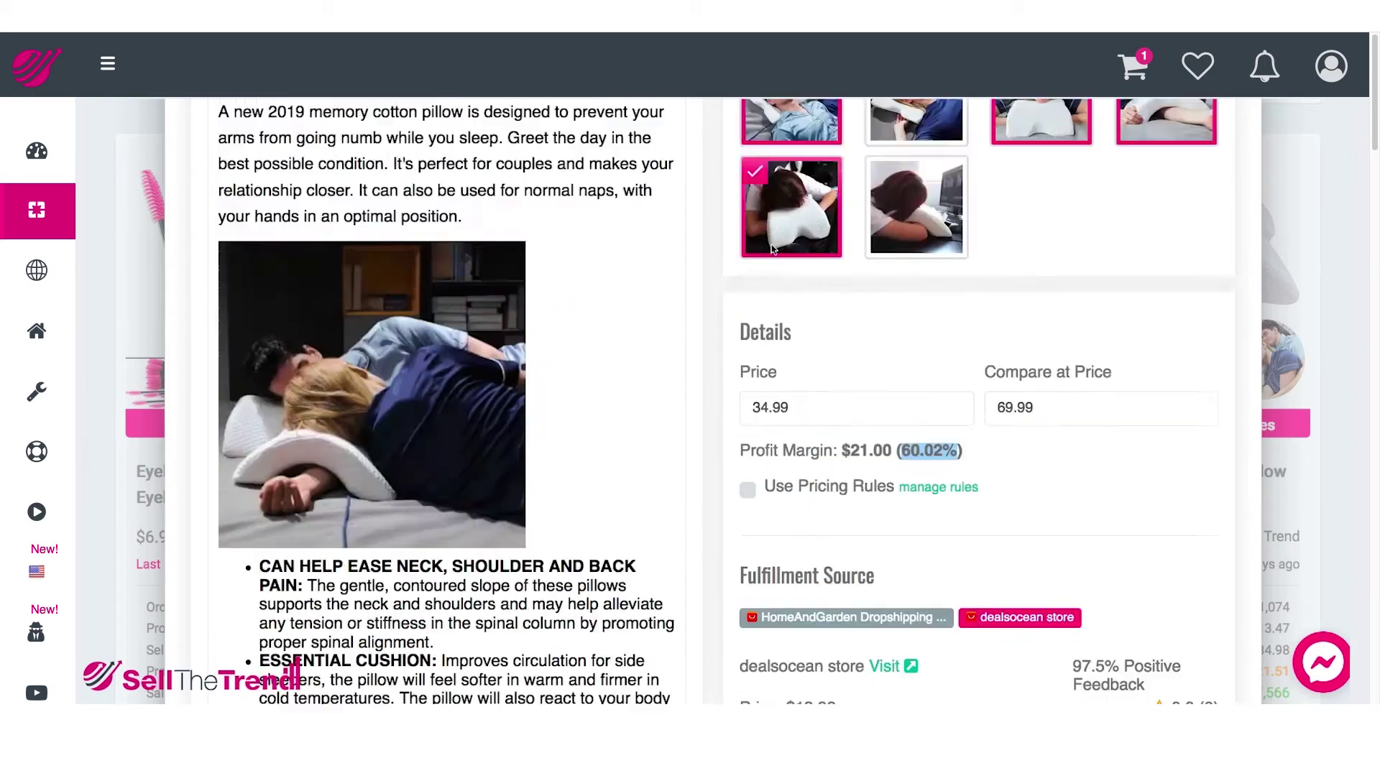
scroll(773, 249, down, 5)
scroll(773, 249, down, 5)
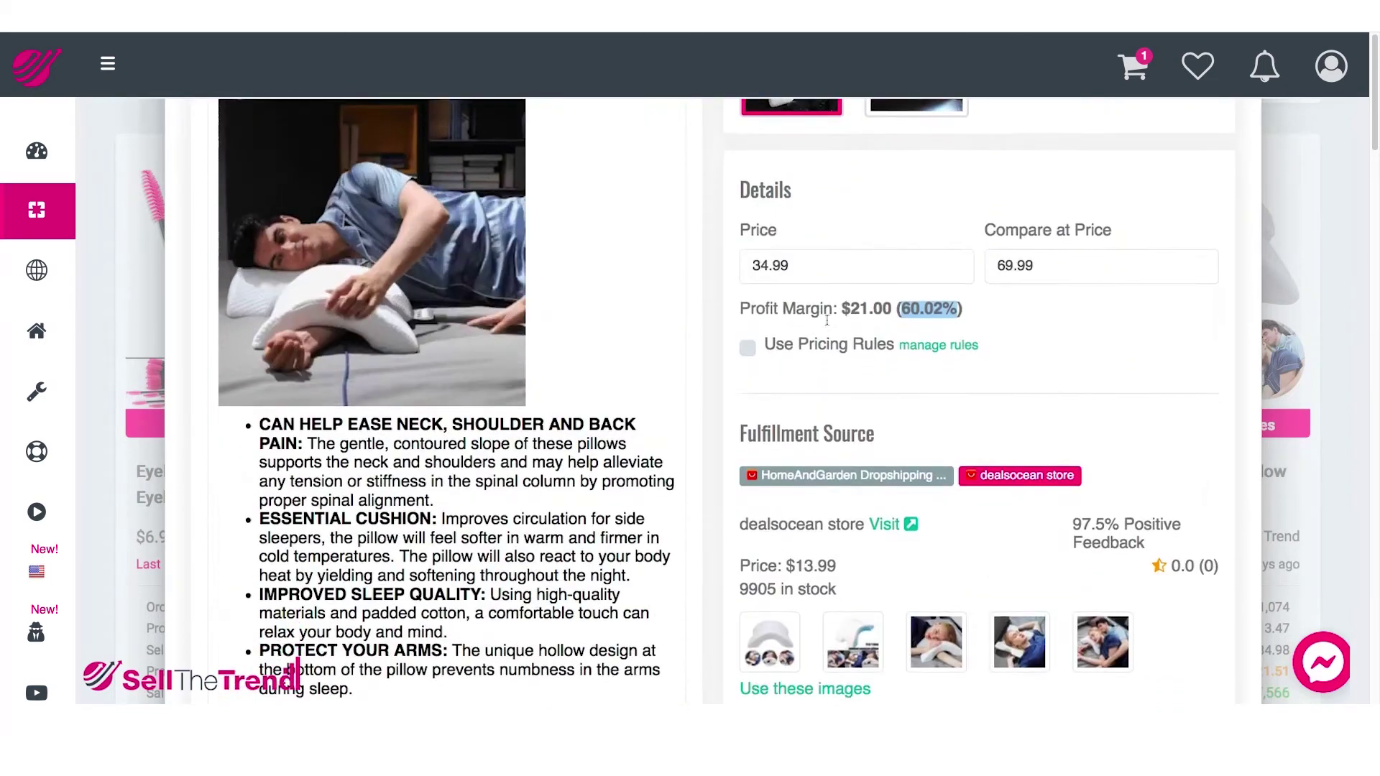
scroll(877, 342, down, 2)
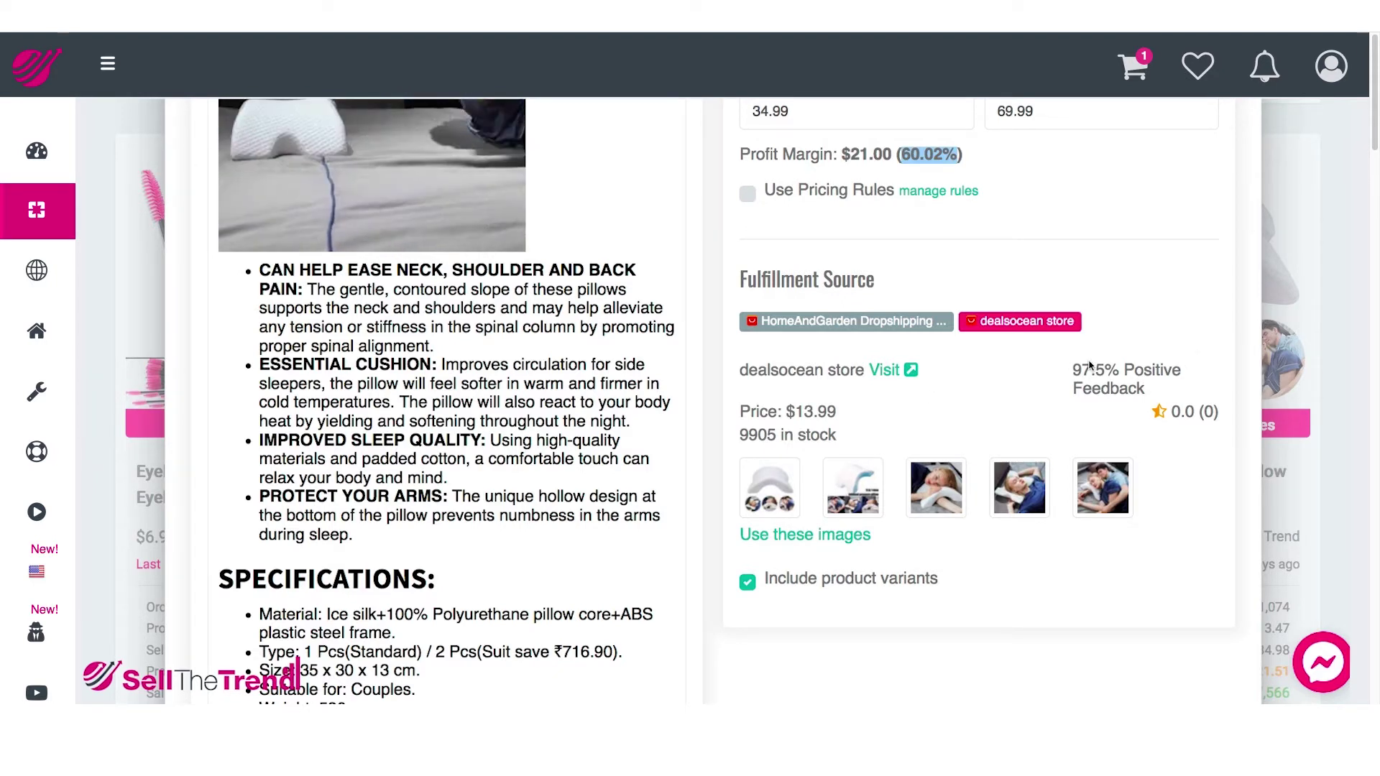
click(1021, 256)
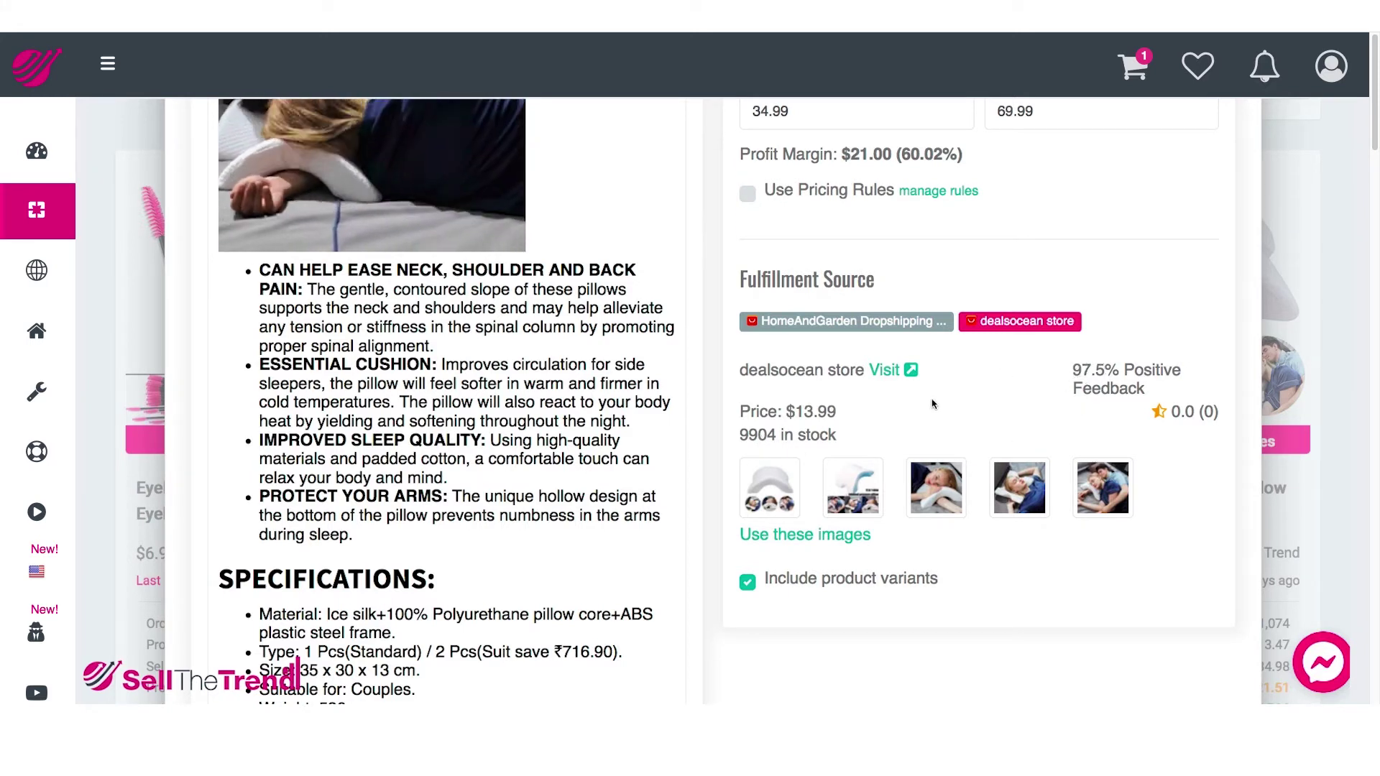
Step: Switch the fulfillment source to HomeAndGarden Dropshipping Store and examine its price range, stock and number of variants
click(880, 330)
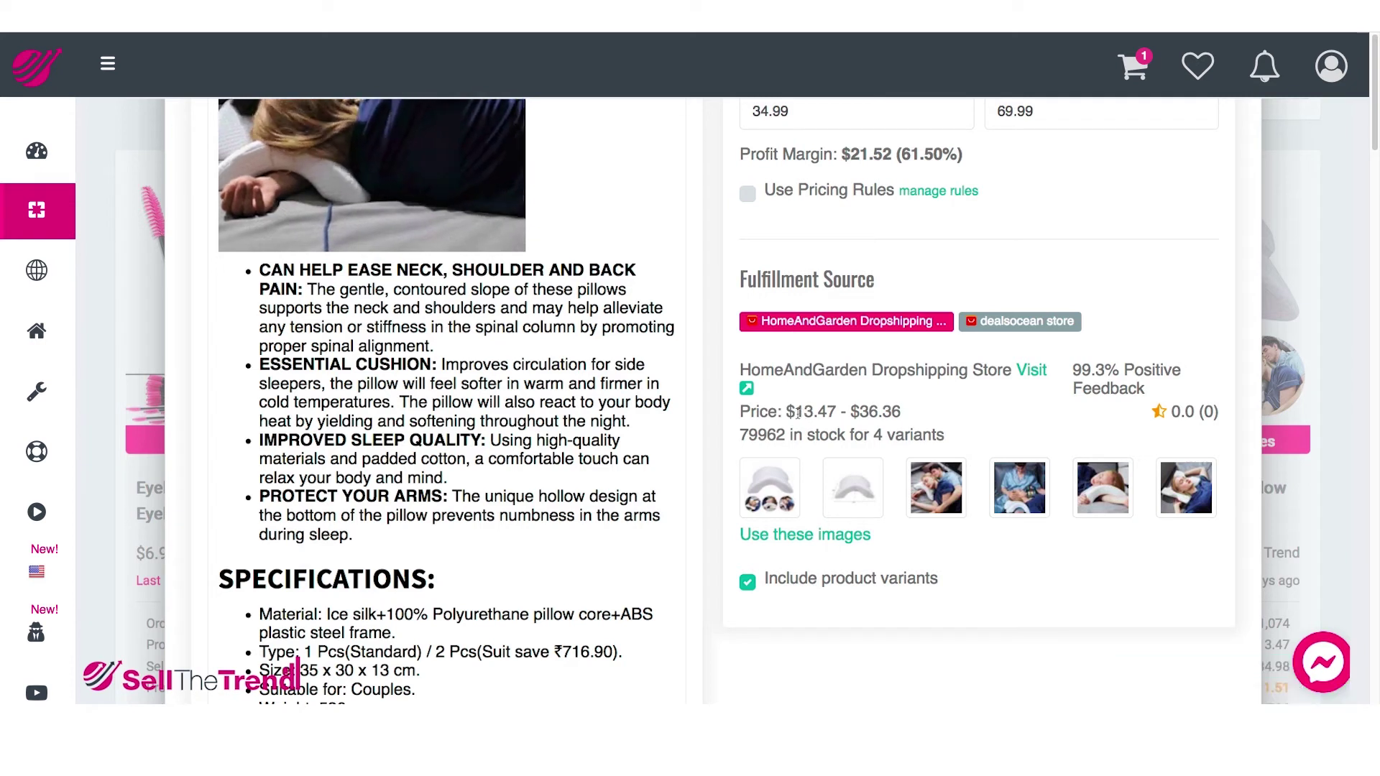
drag(795, 416, 877, 415)
click(757, 438)
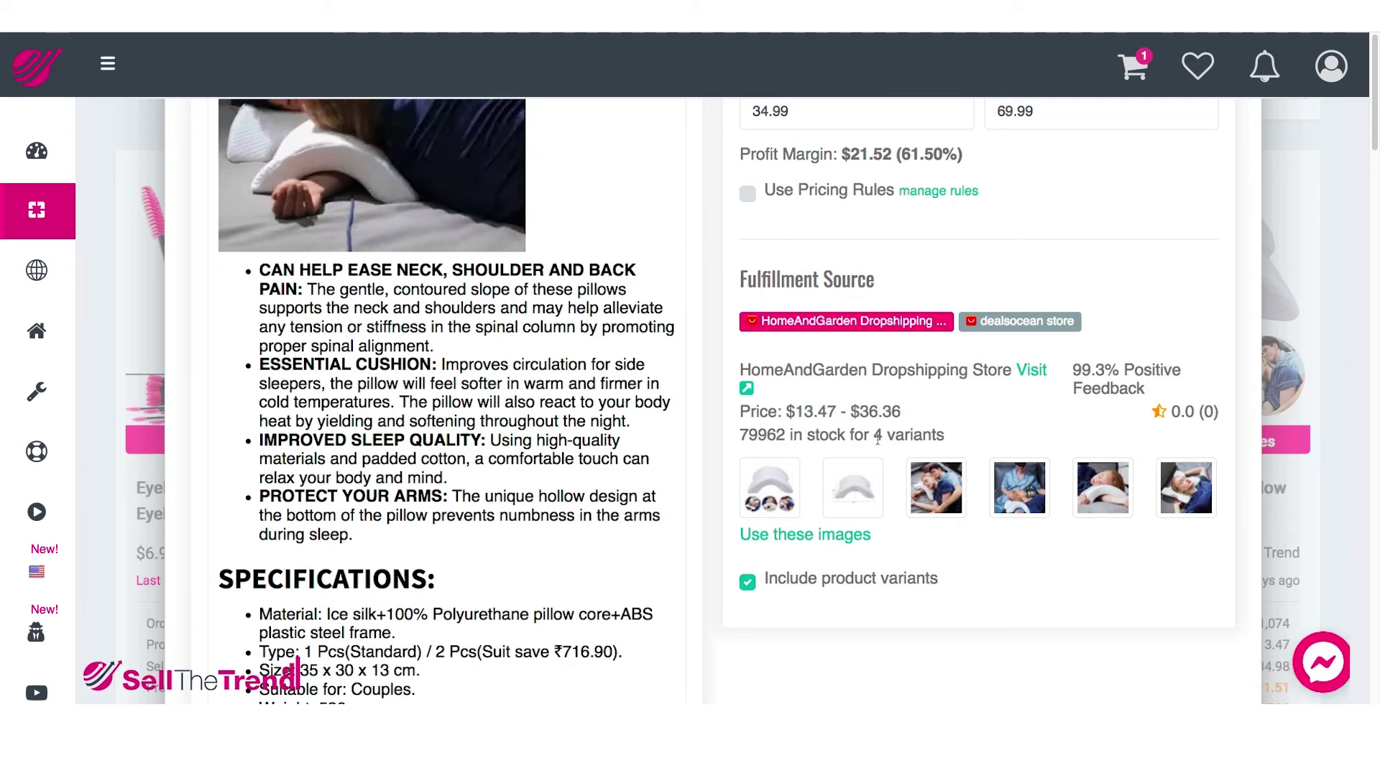
drag(875, 436, 946, 437)
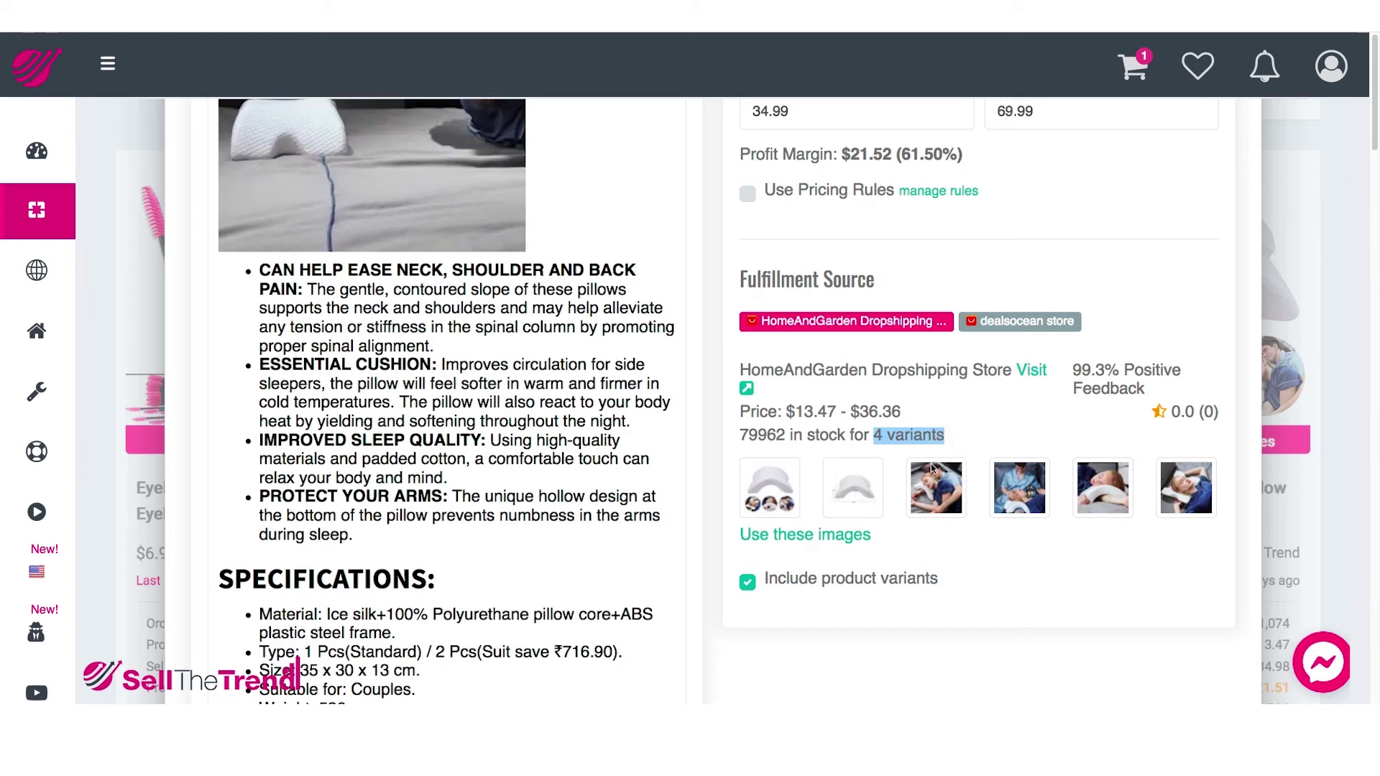
click(949, 440)
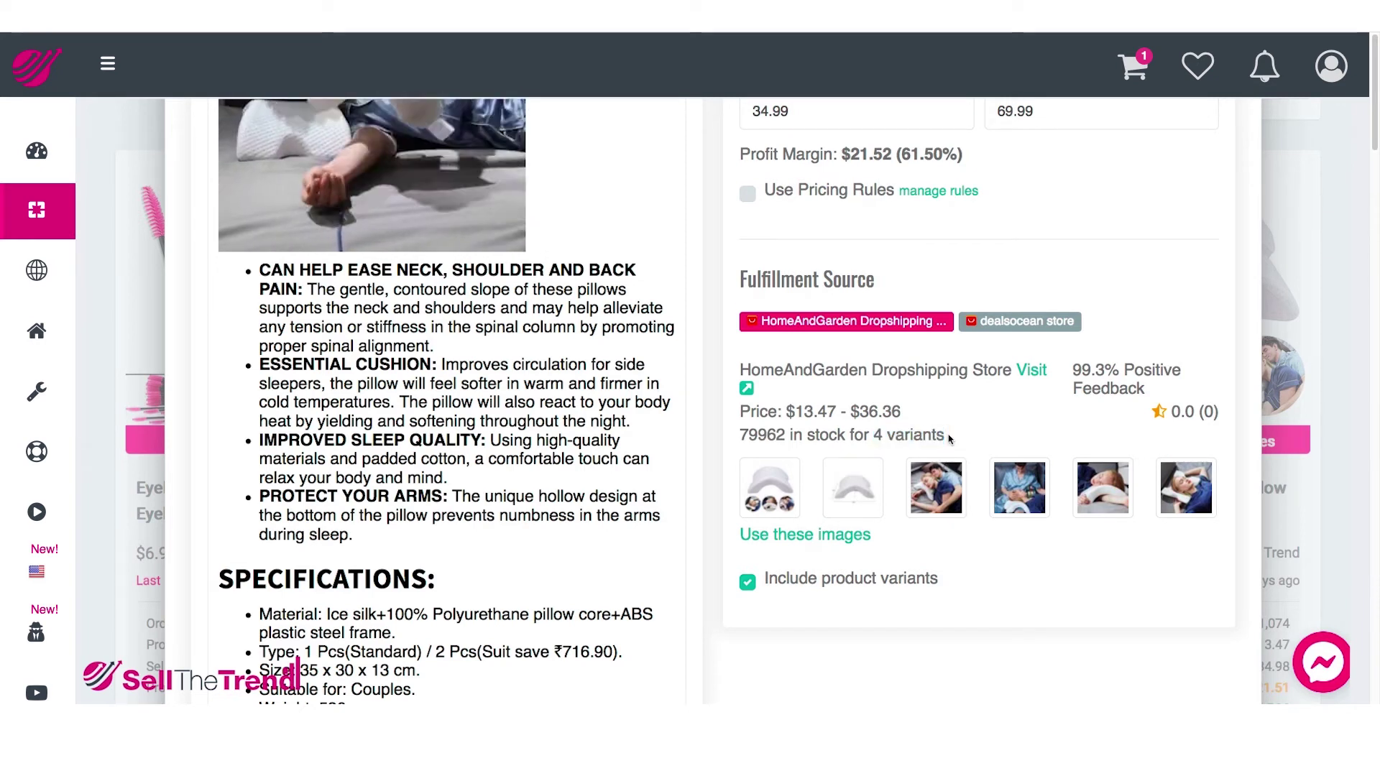
Step: Switch the fulfillment source back to dealsocean store and view its pillow listing on AliExpress
click(998, 328)
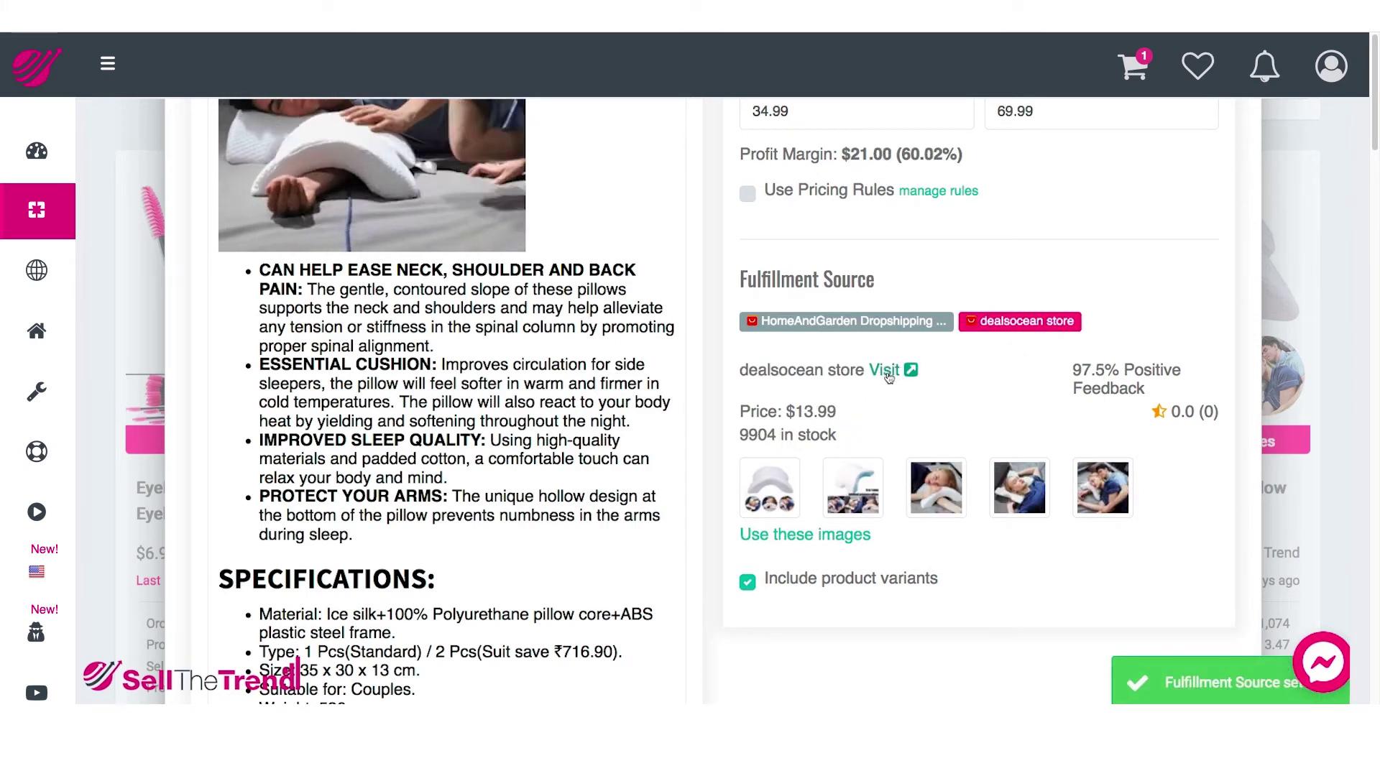
click(899, 371)
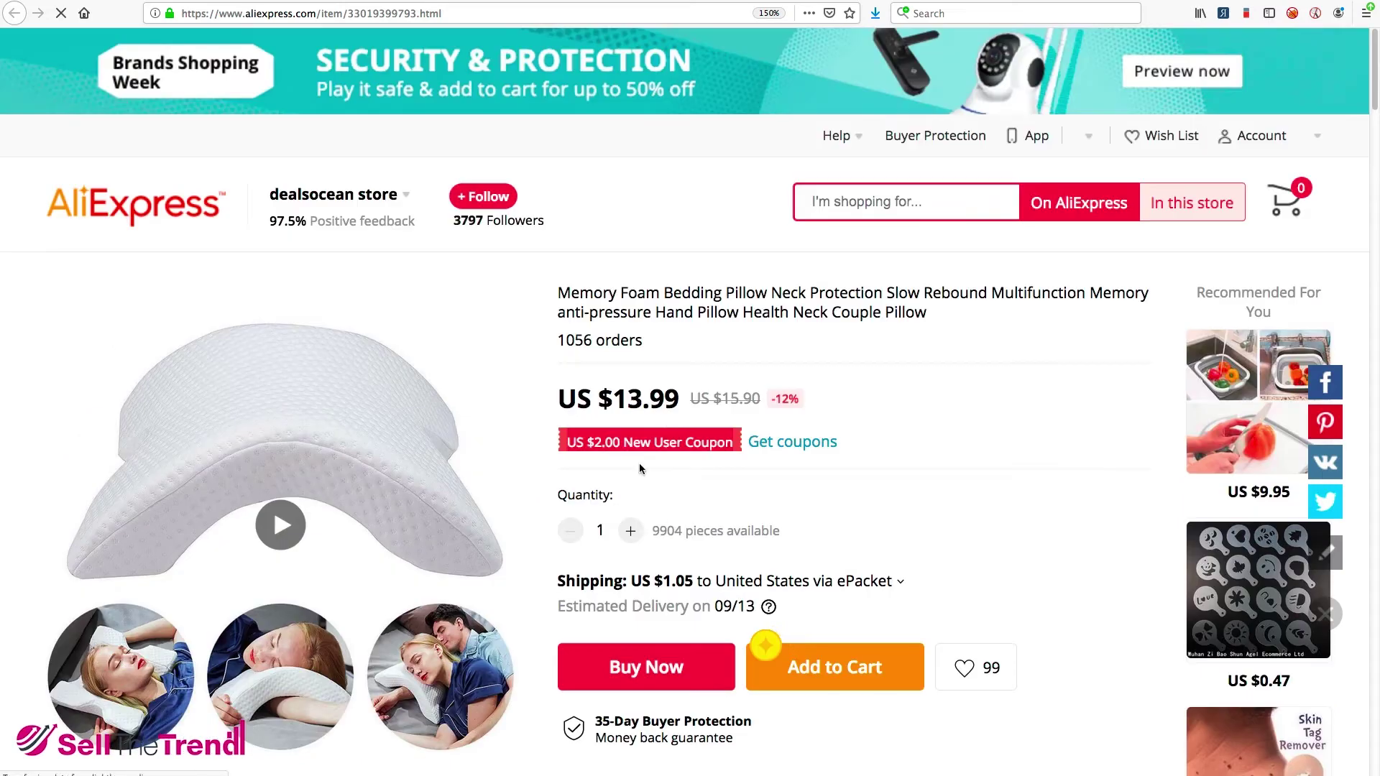
scroll(537, 468, down, 2)
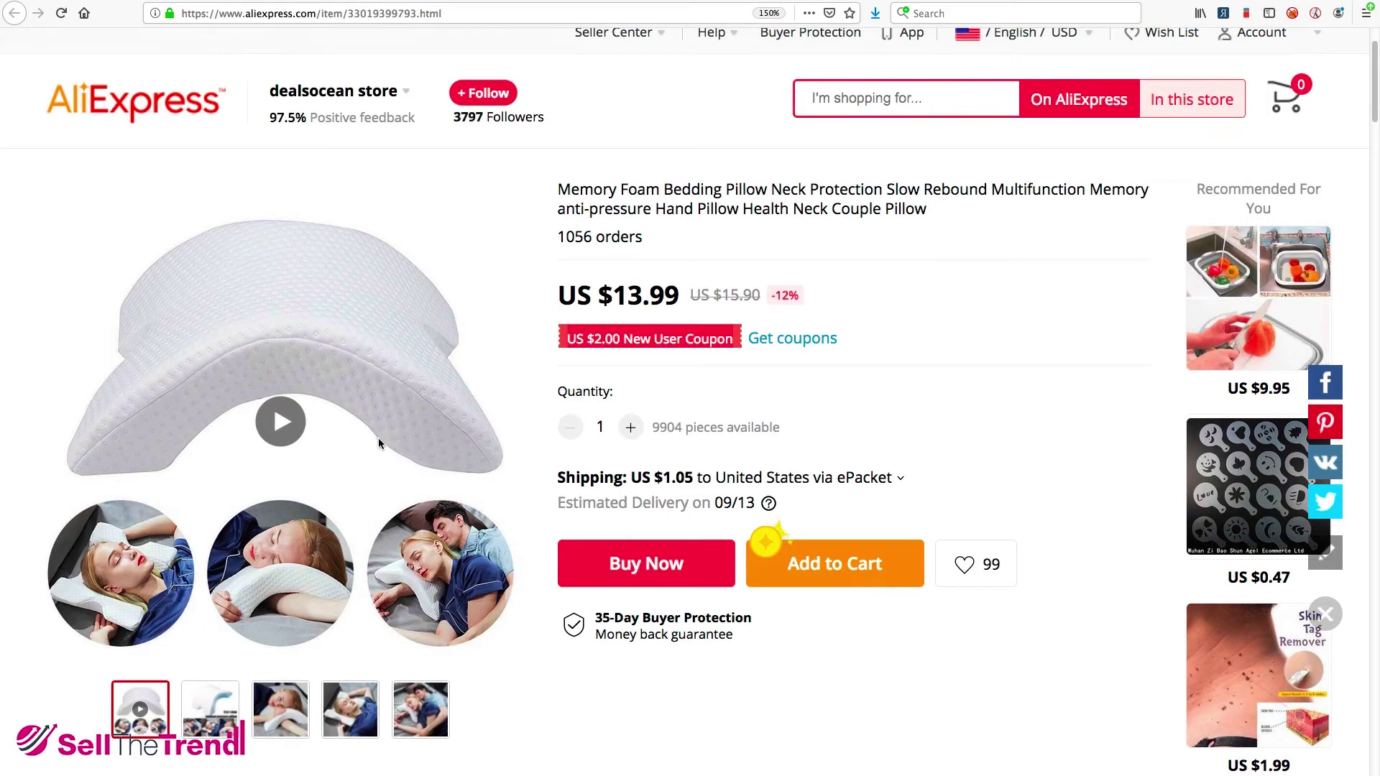
scroll(378, 444, up, 2)
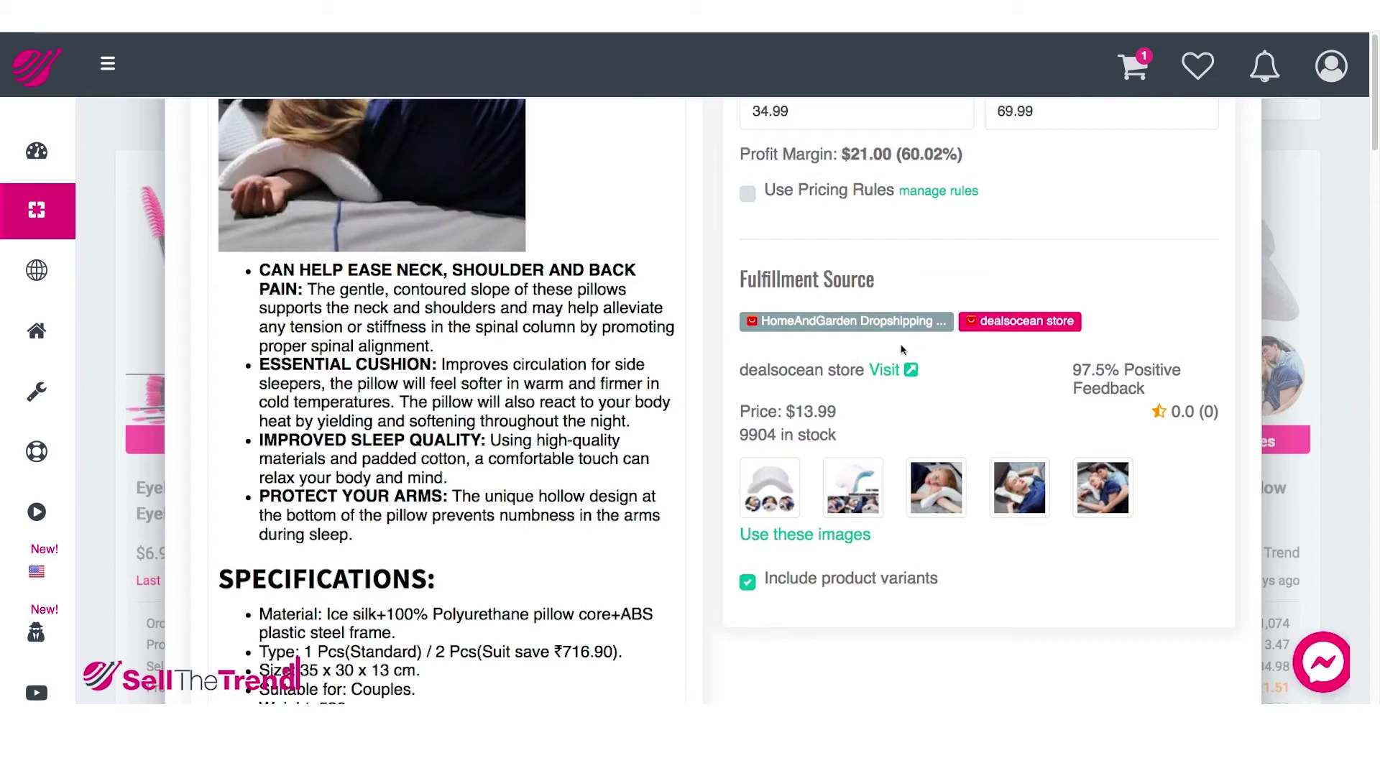
Step: Set the fulfillment source to HomeAndGarden Dropshipping Store and open its pillow listing on AliExpress
click(849, 327)
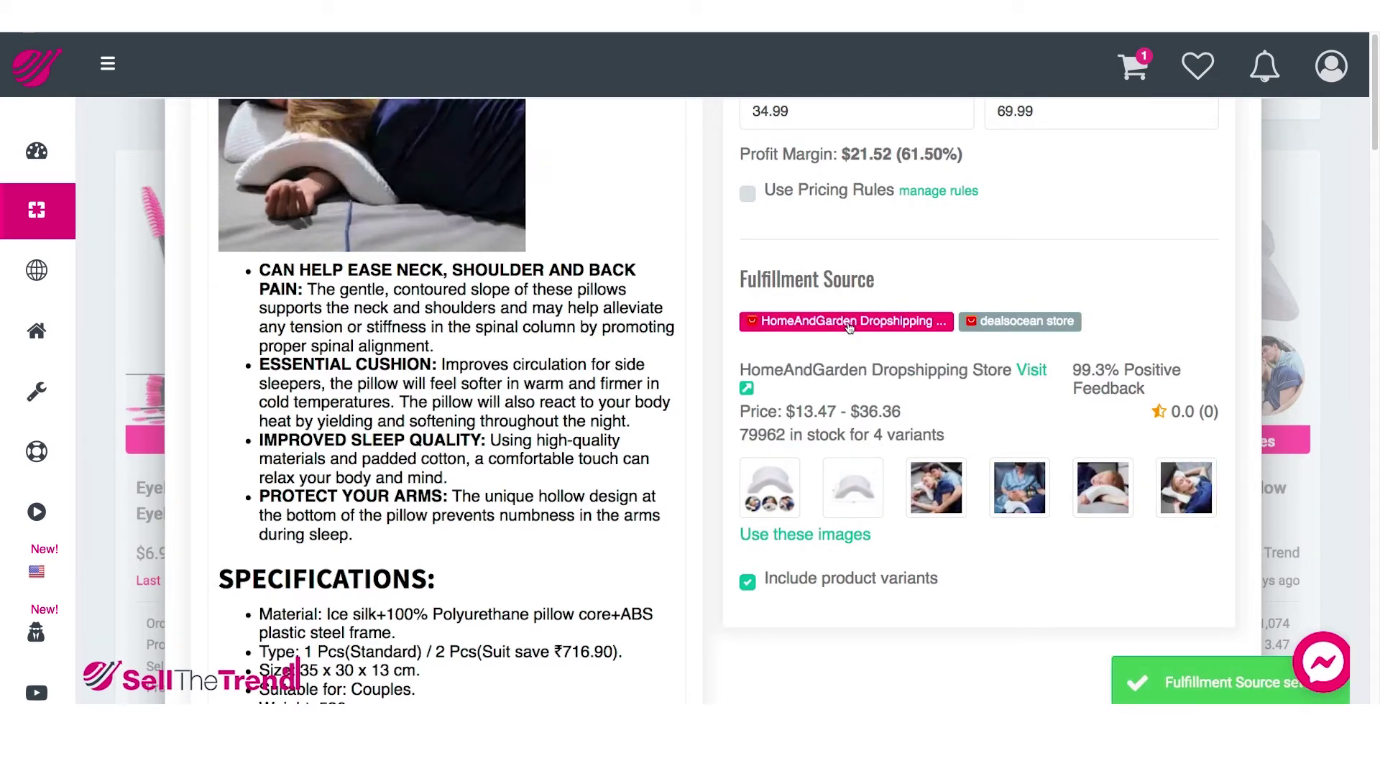
click(1032, 371)
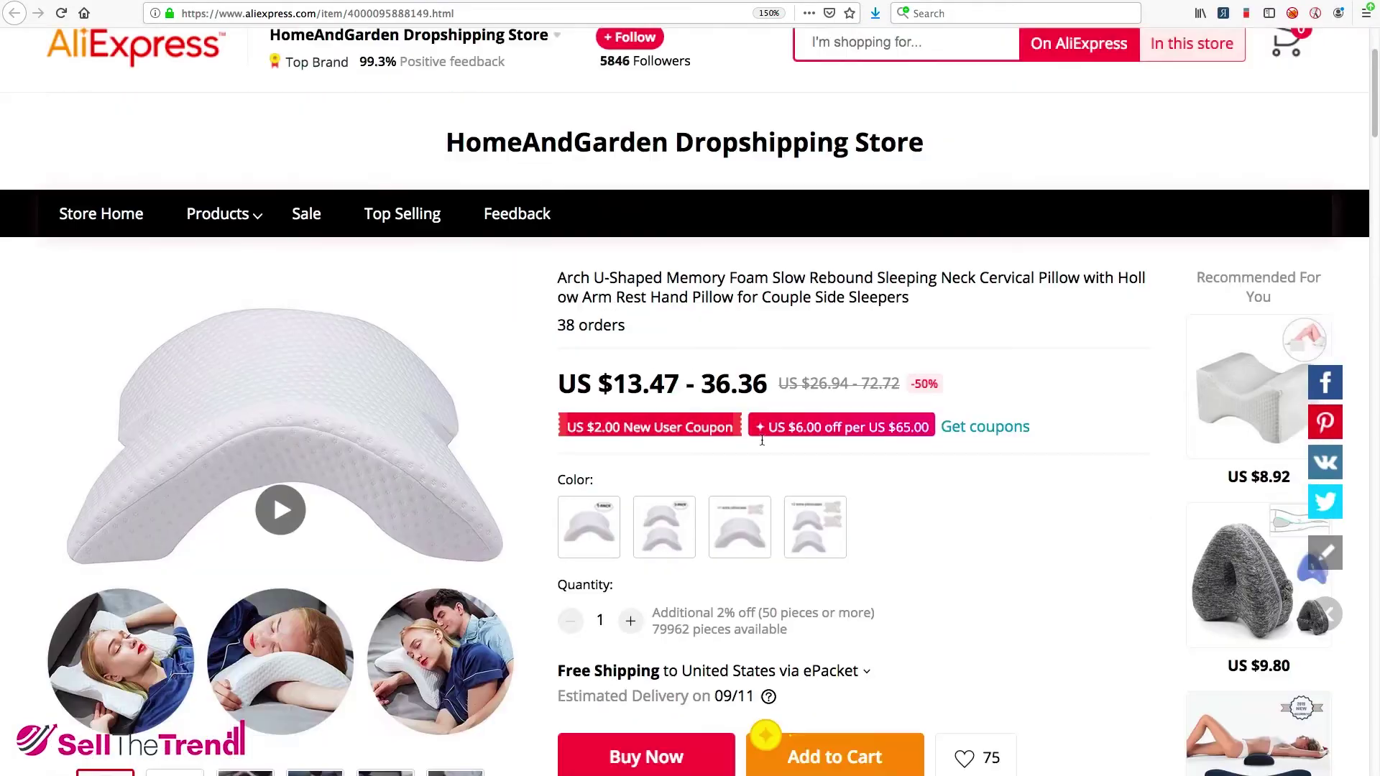
Step: Compare the listing's four pillow variants, from the single pack through the two-pack to the 2pack n 2 extra case
scroll(683, 417, down, 3)
click(599, 432)
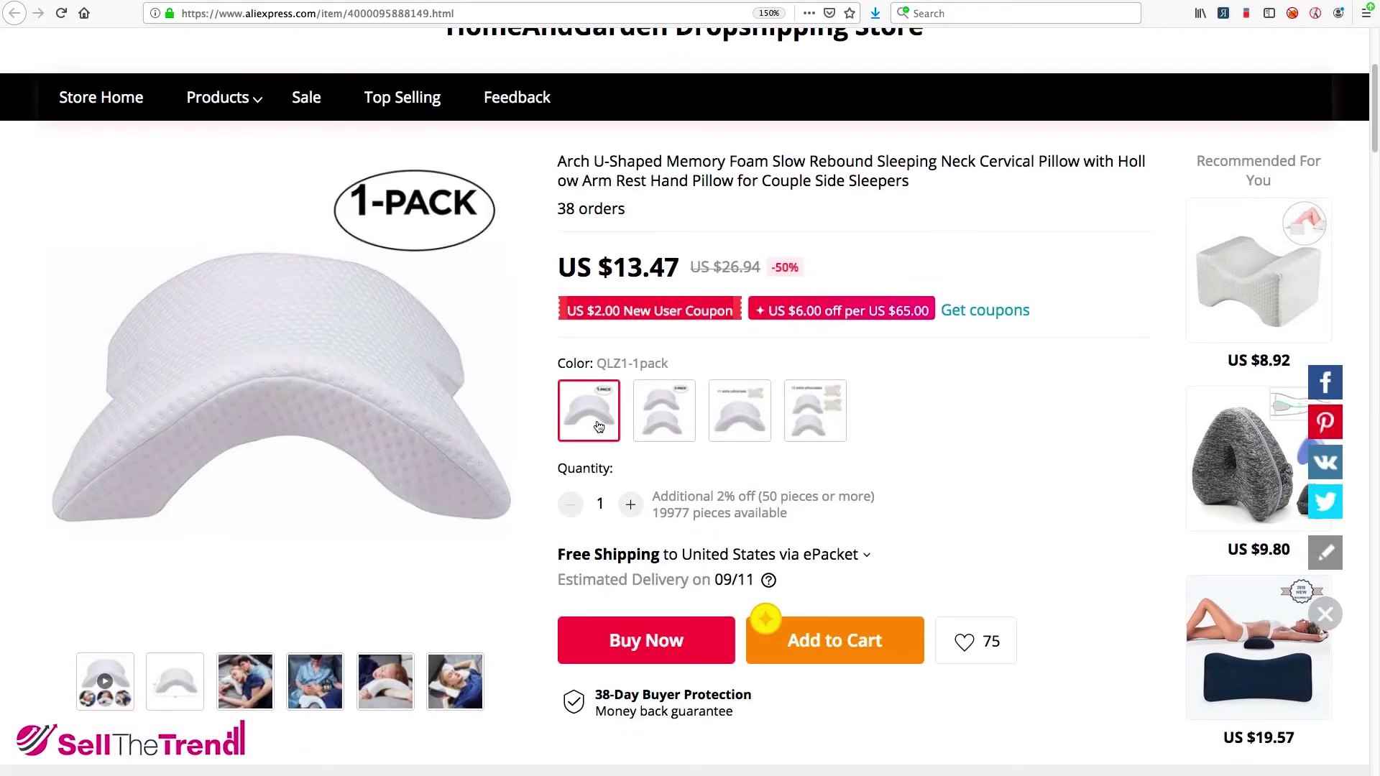
click(677, 424)
click(734, 422)
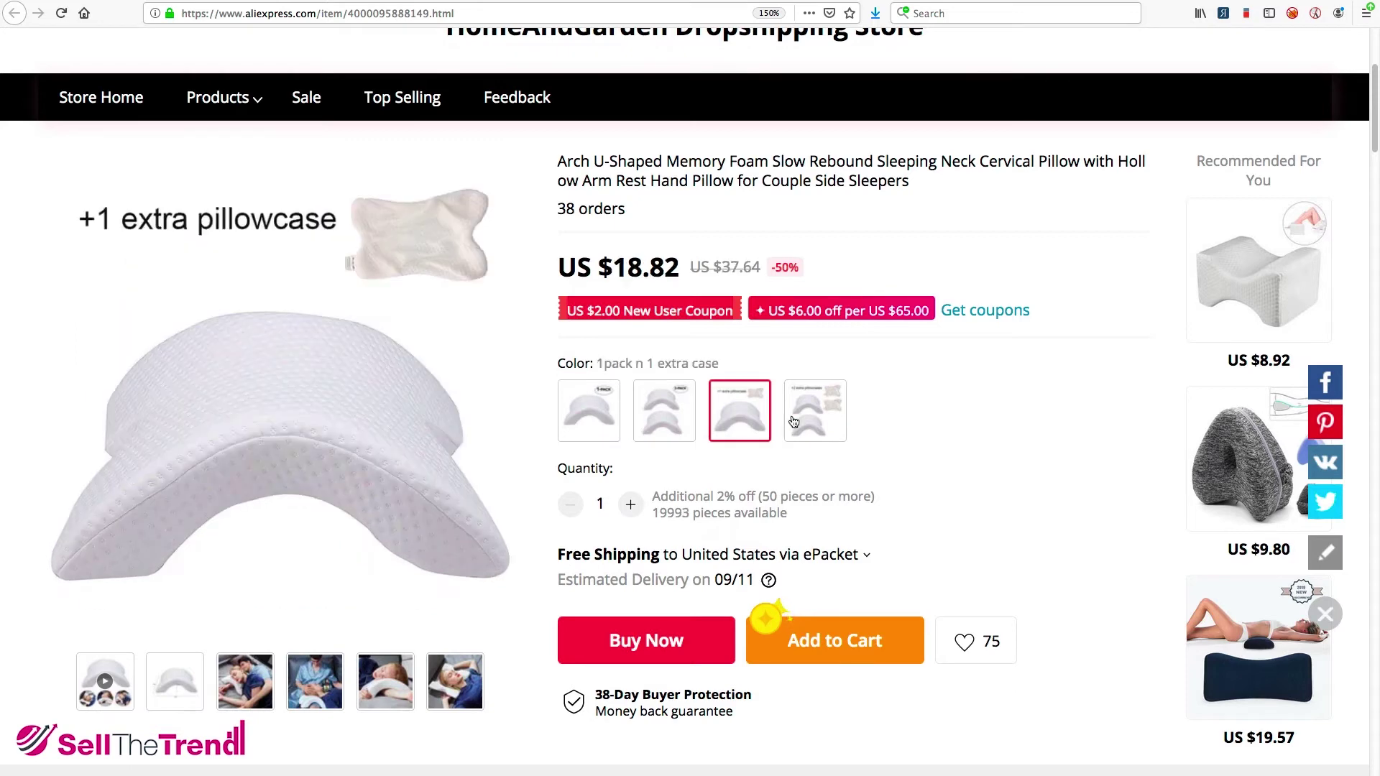
click(811, 418)
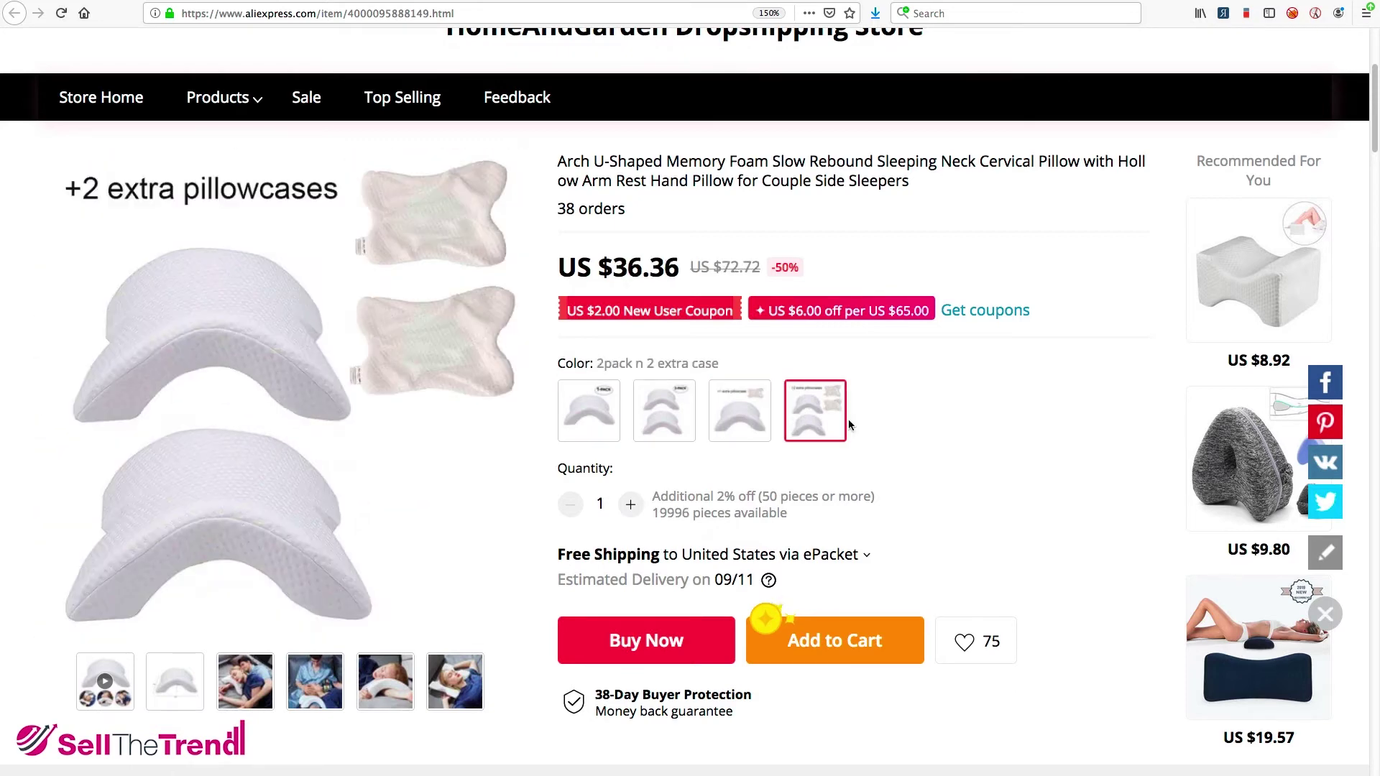
Step: Compare the prices of the pillow's two-pack, single pack and 1pack n 1 extra case variants on the AliExpress listing
click(678, 418)
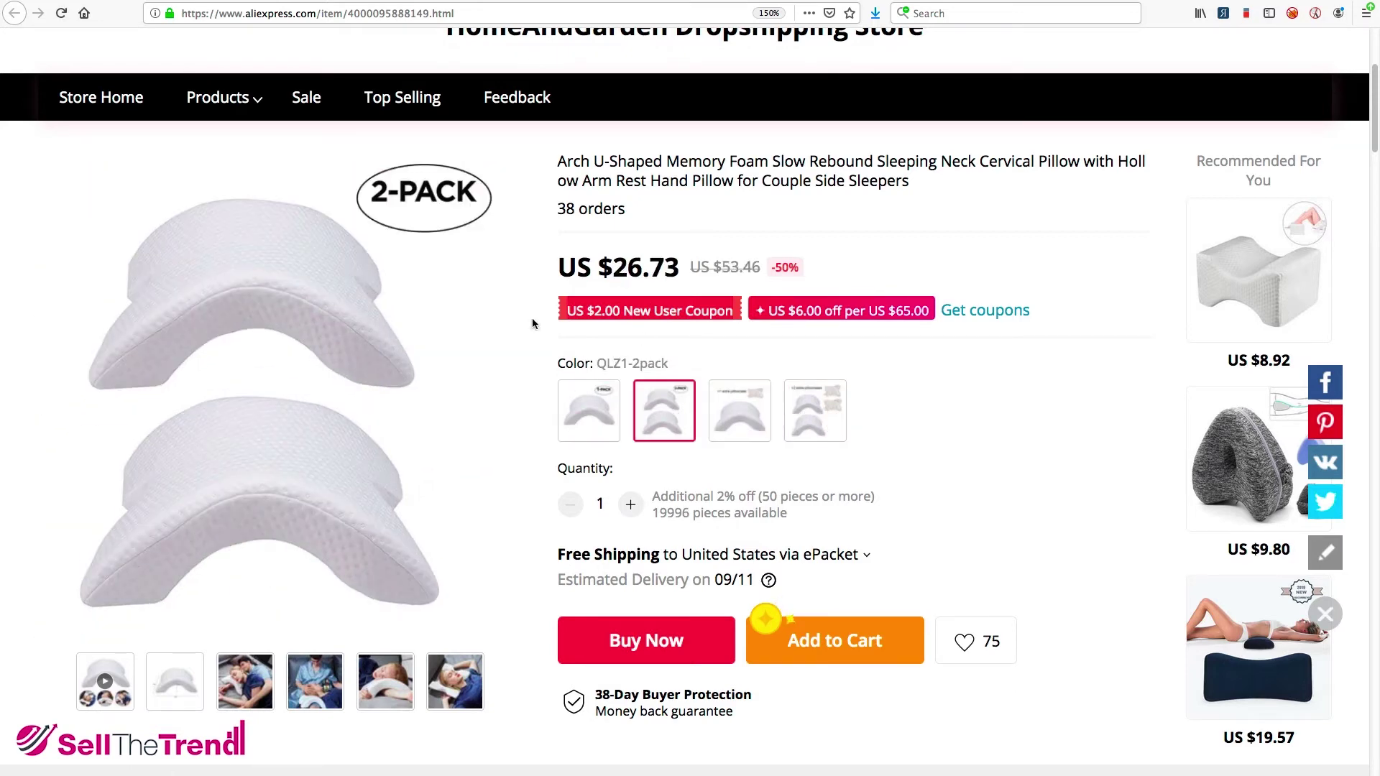
click(607, 402)
click(736, 405)
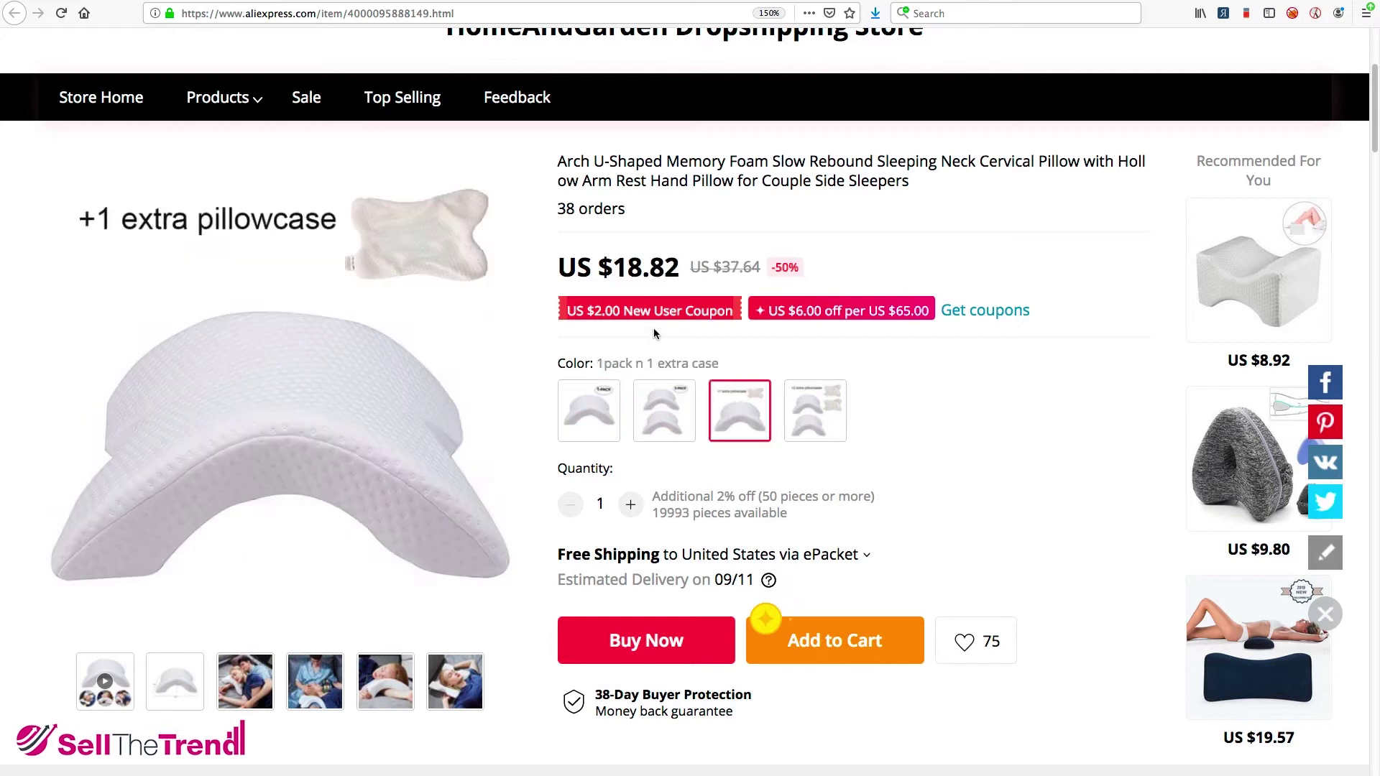
click(602, 417)
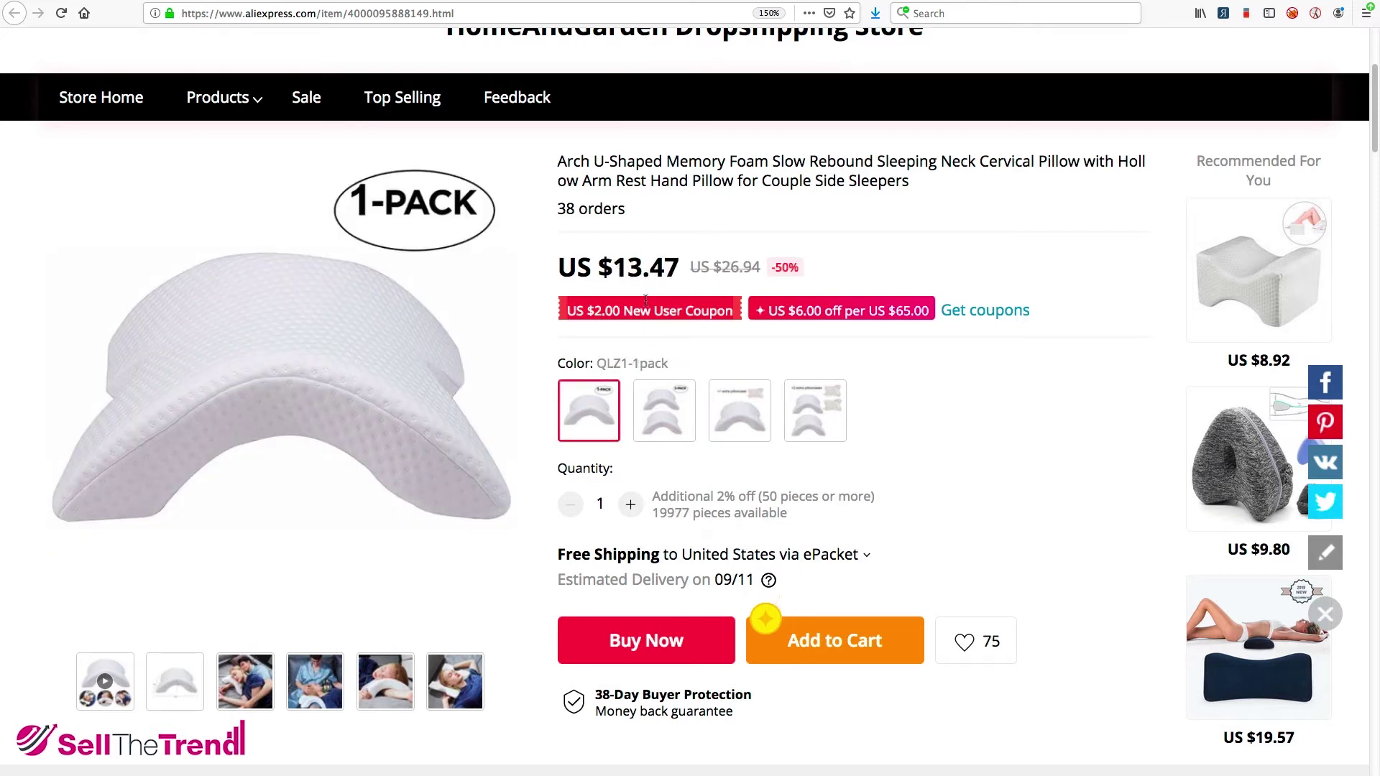
click(679, 408)
click(731, 422)
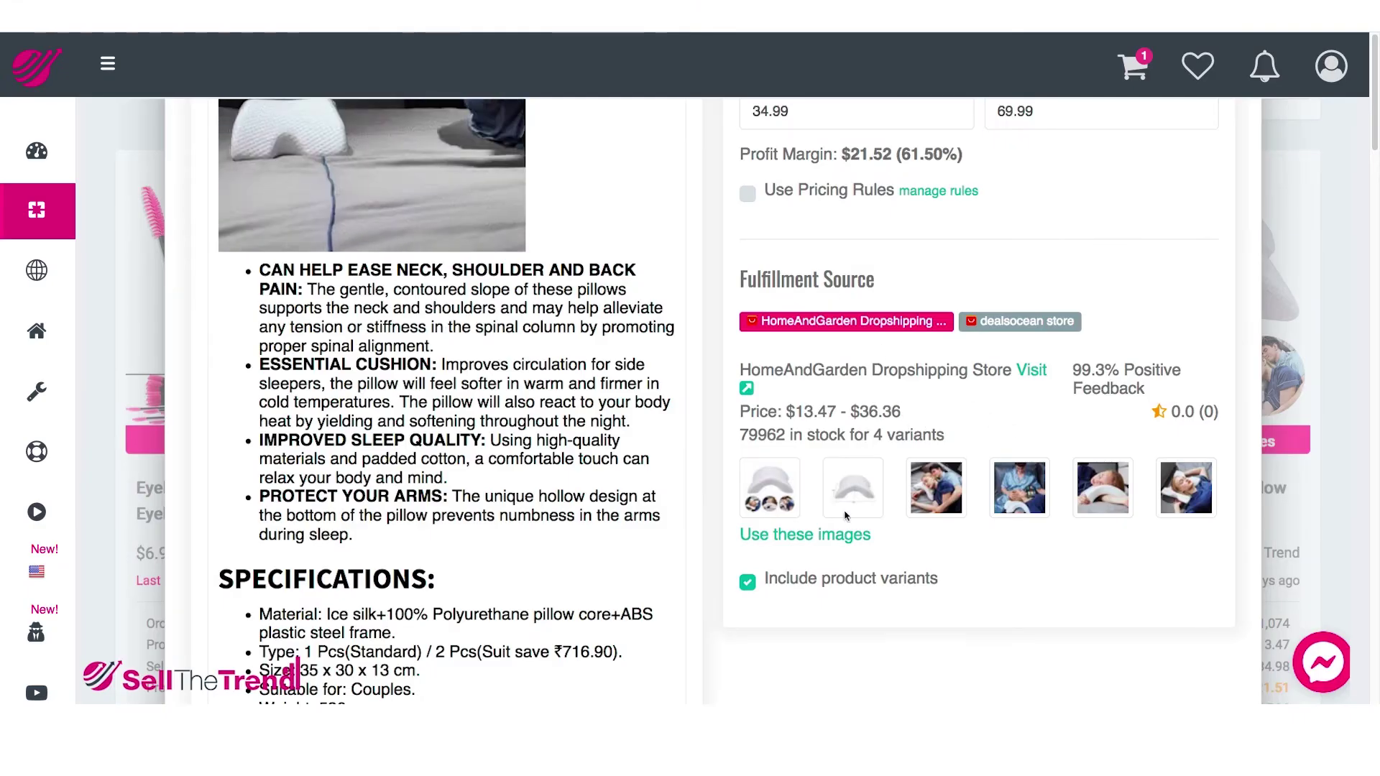
Step: Switch the fulfillment source to dealsocean store to compare its offer, and return it to HomeAndGarden Dropshipping Store
click(1021, 323)
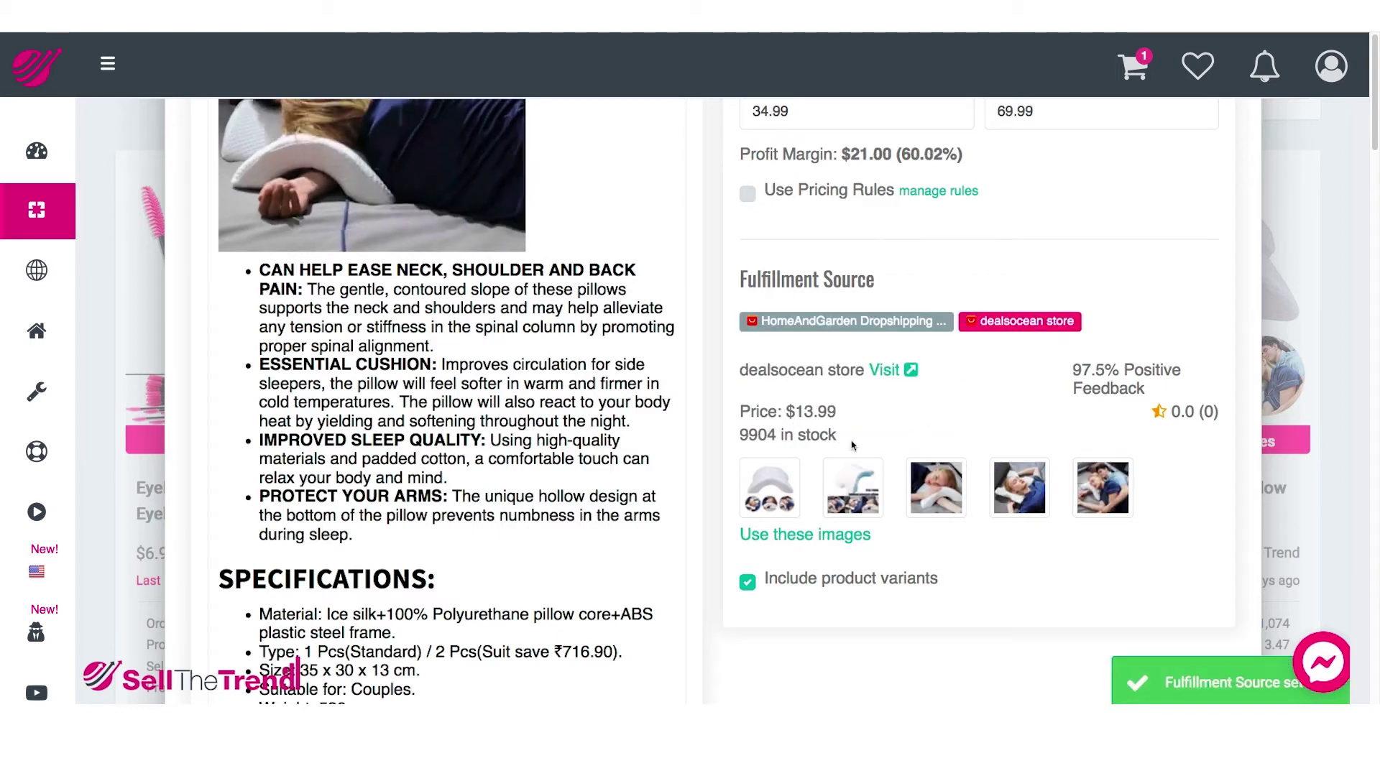
click(877, 325)
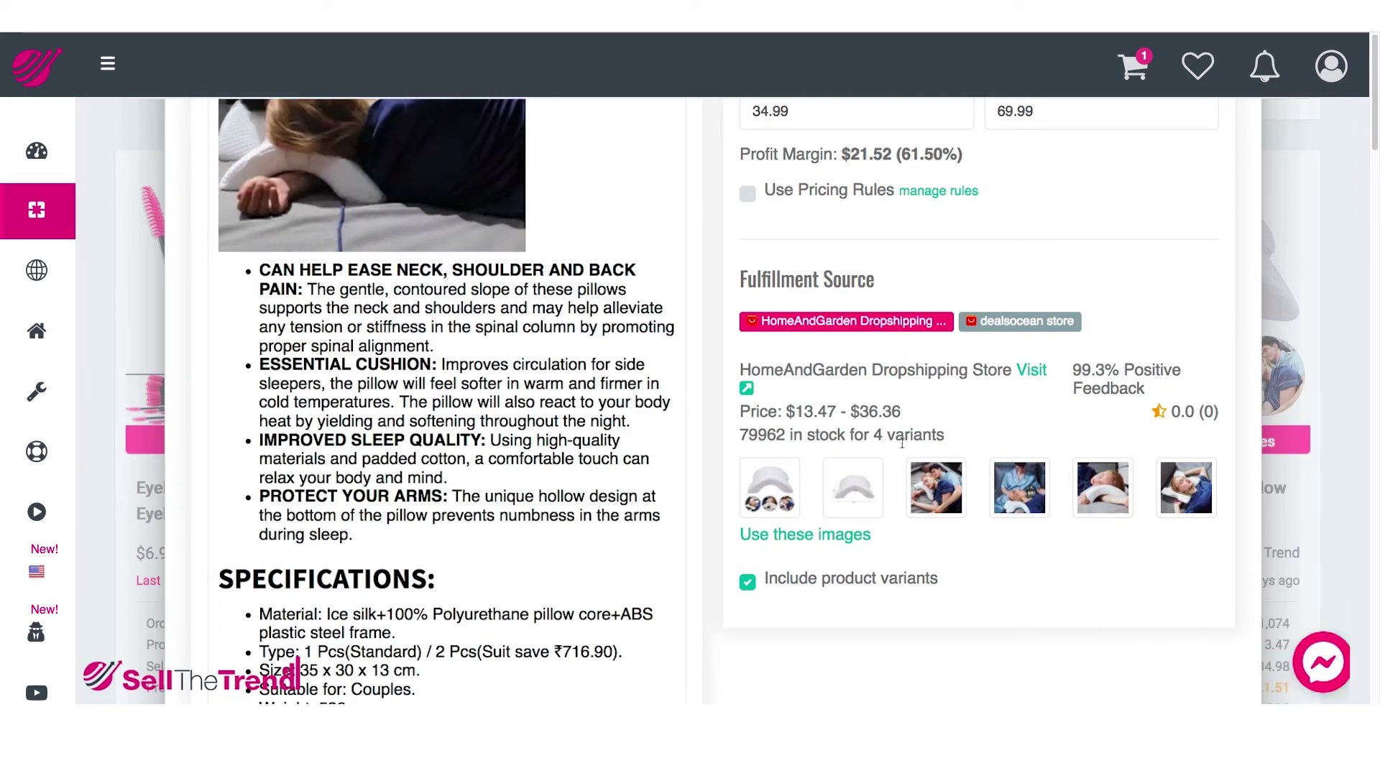
Step: Check the pillow's selling price and profit margin against the lowest variant cost of the HomeAndGarden supplier
scroll(905, 453, up, 5)
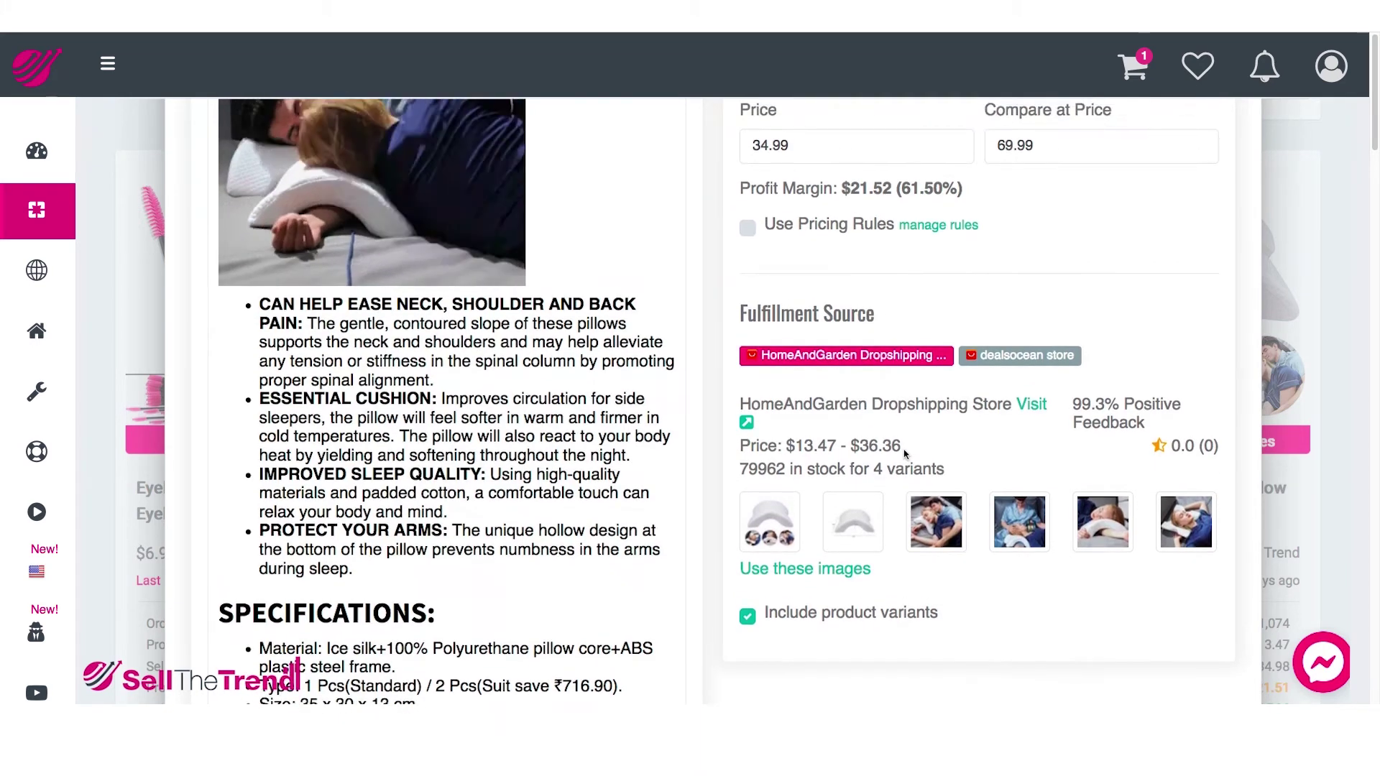
scroll(897, 427, down, 3)
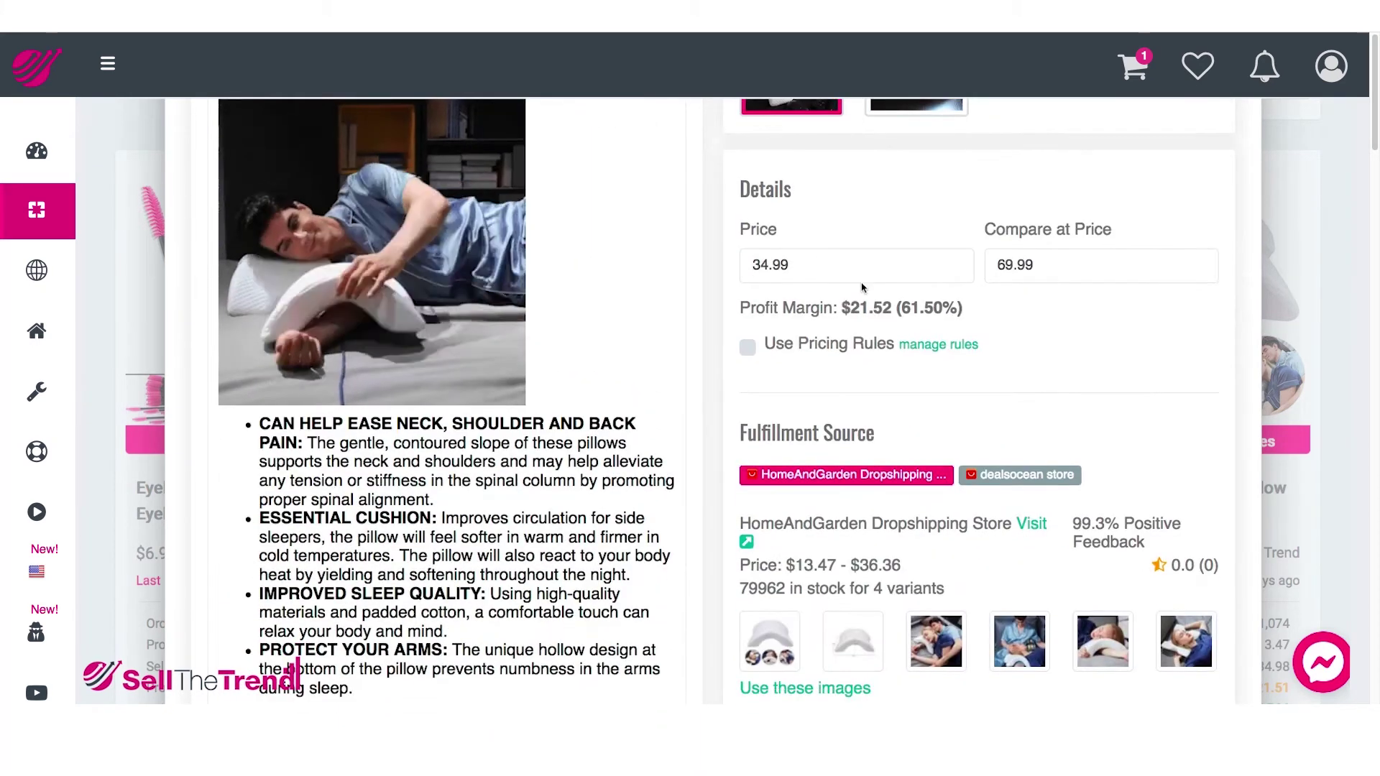
scroll(816, 281, down, 1)
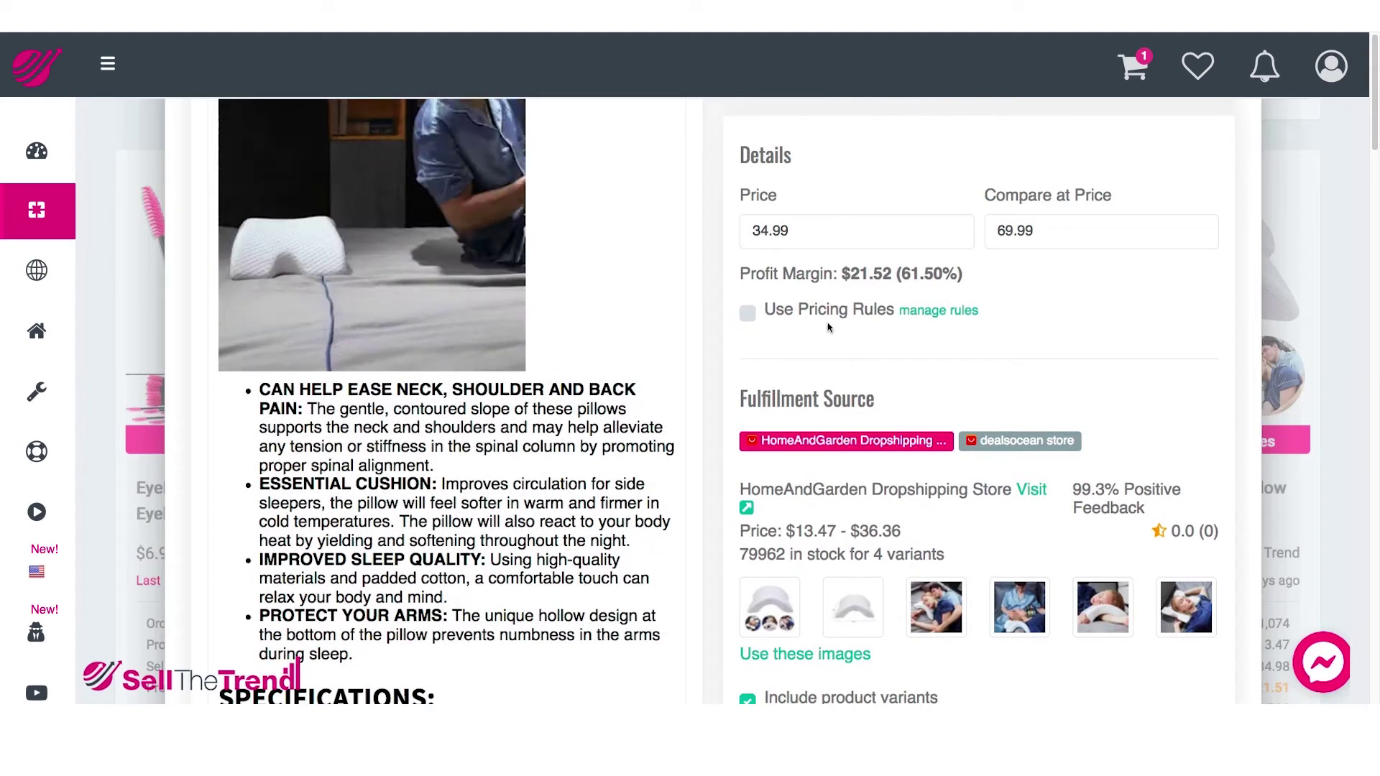
scroll(891, 338, down, 1)
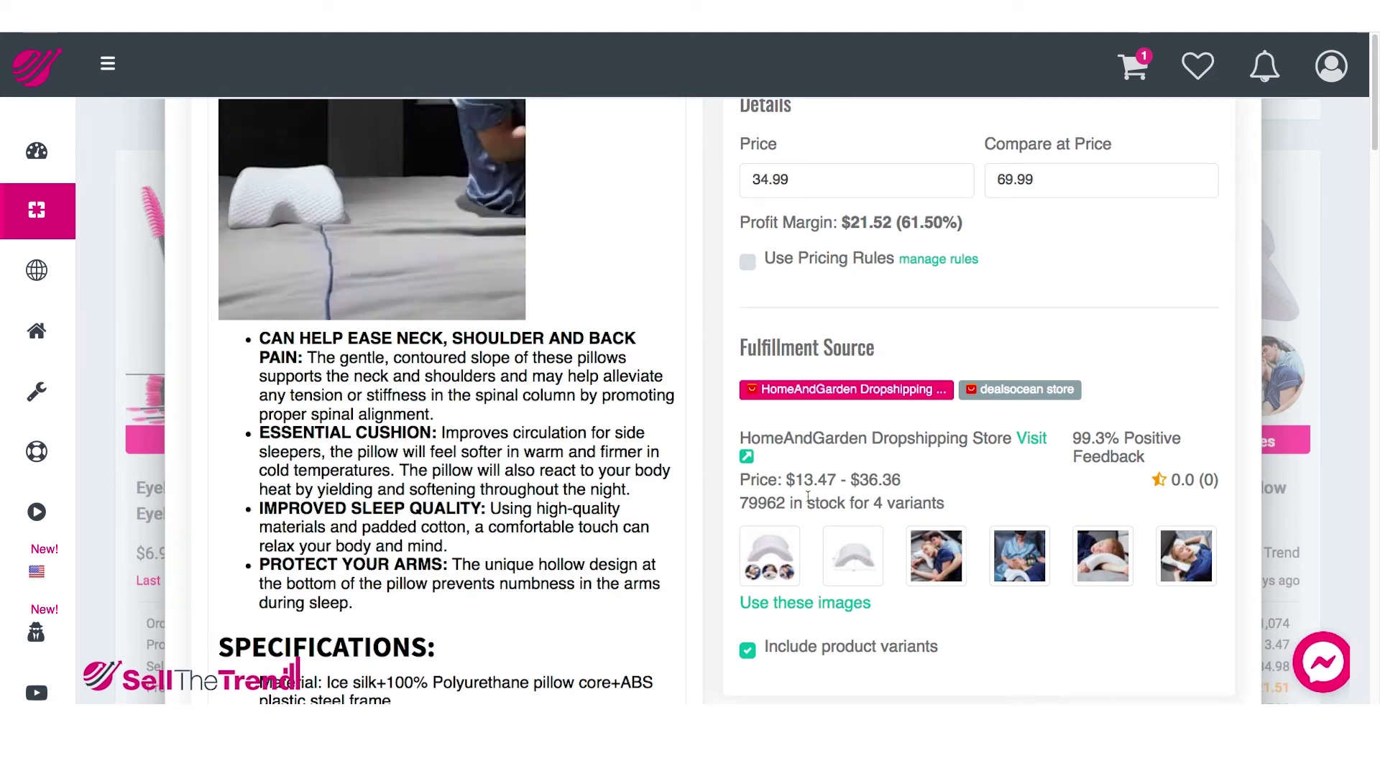
drag(796, 480, 836, 481)
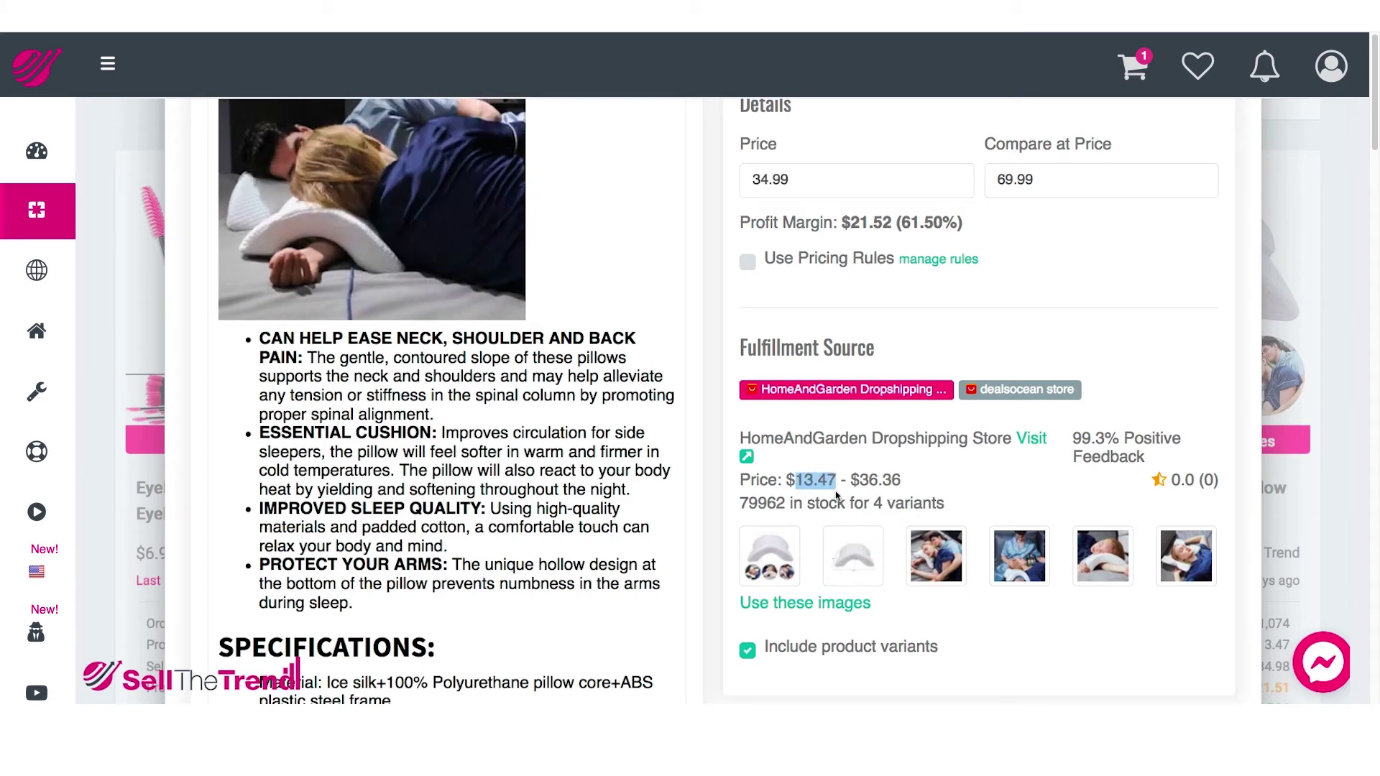
click(896, 506)
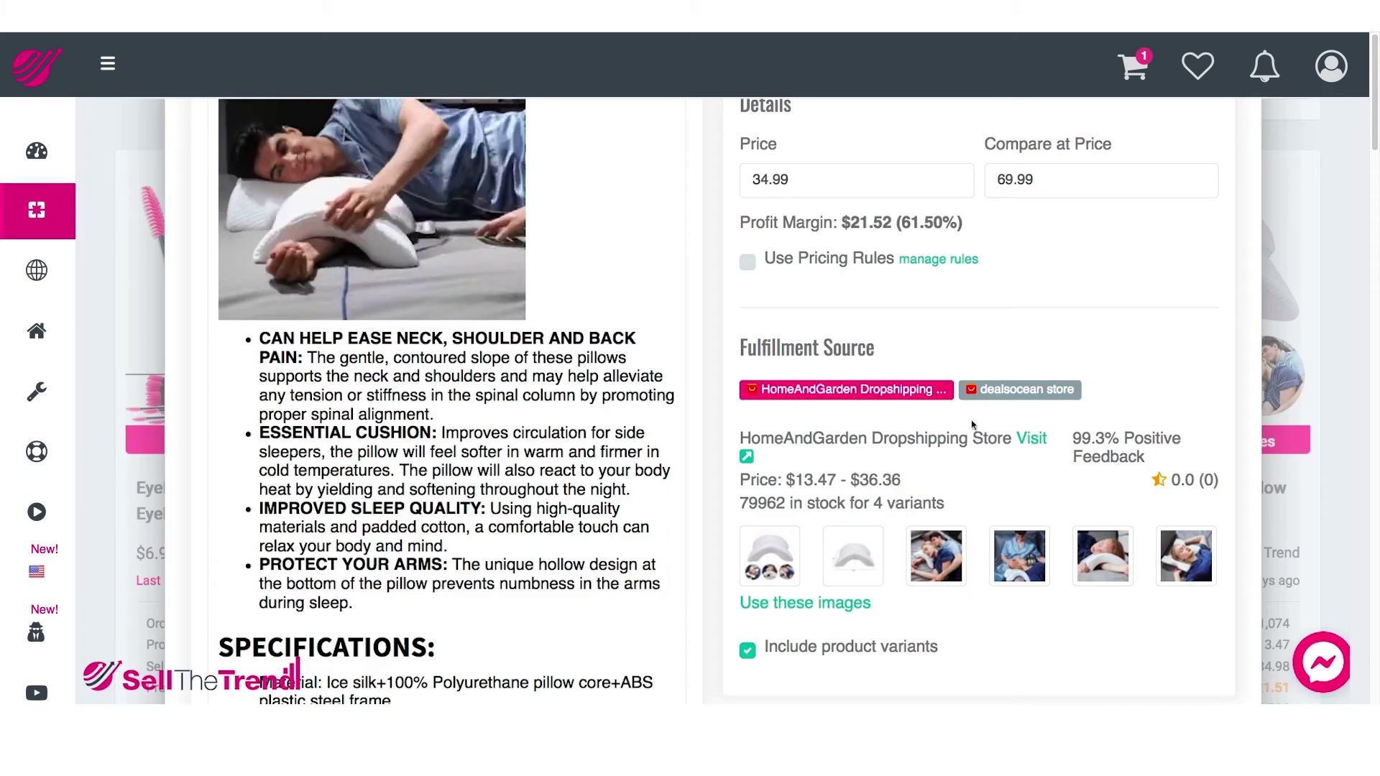
Step: View the HomeAndGarden pillow listing on AliExpress and compare its variants' prices up to the 2pack n 2 extra case
click(1033, 439)
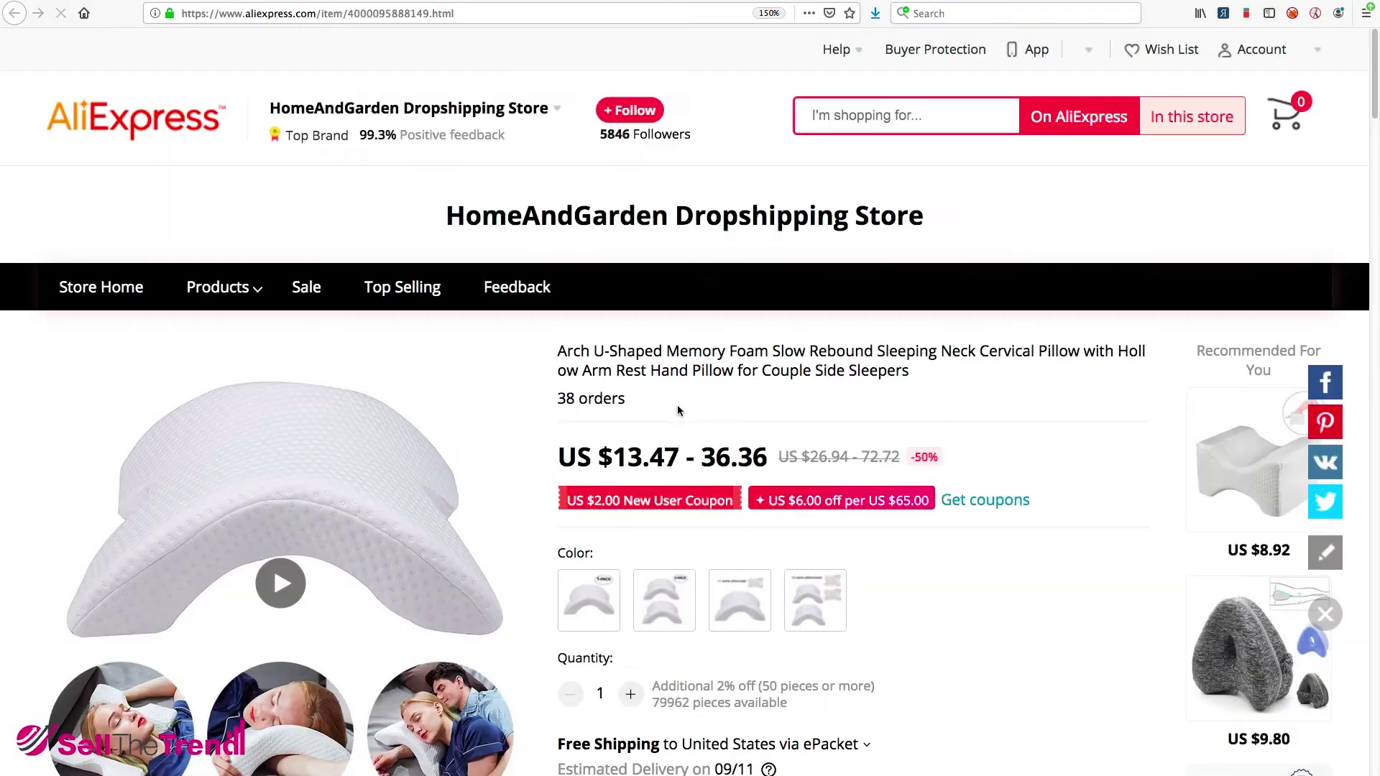
scroll(613, 692, down, 3)
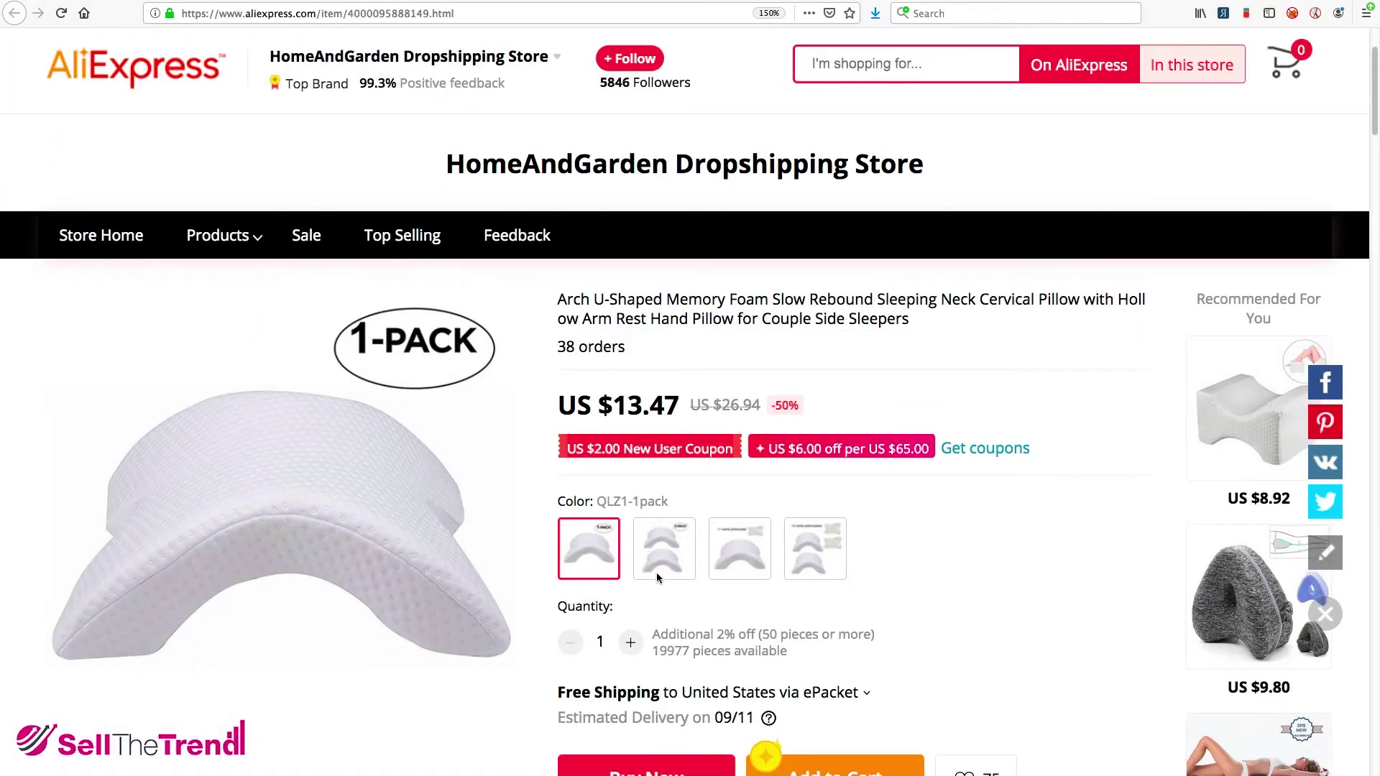
click(660, 566)
click(736, 559)
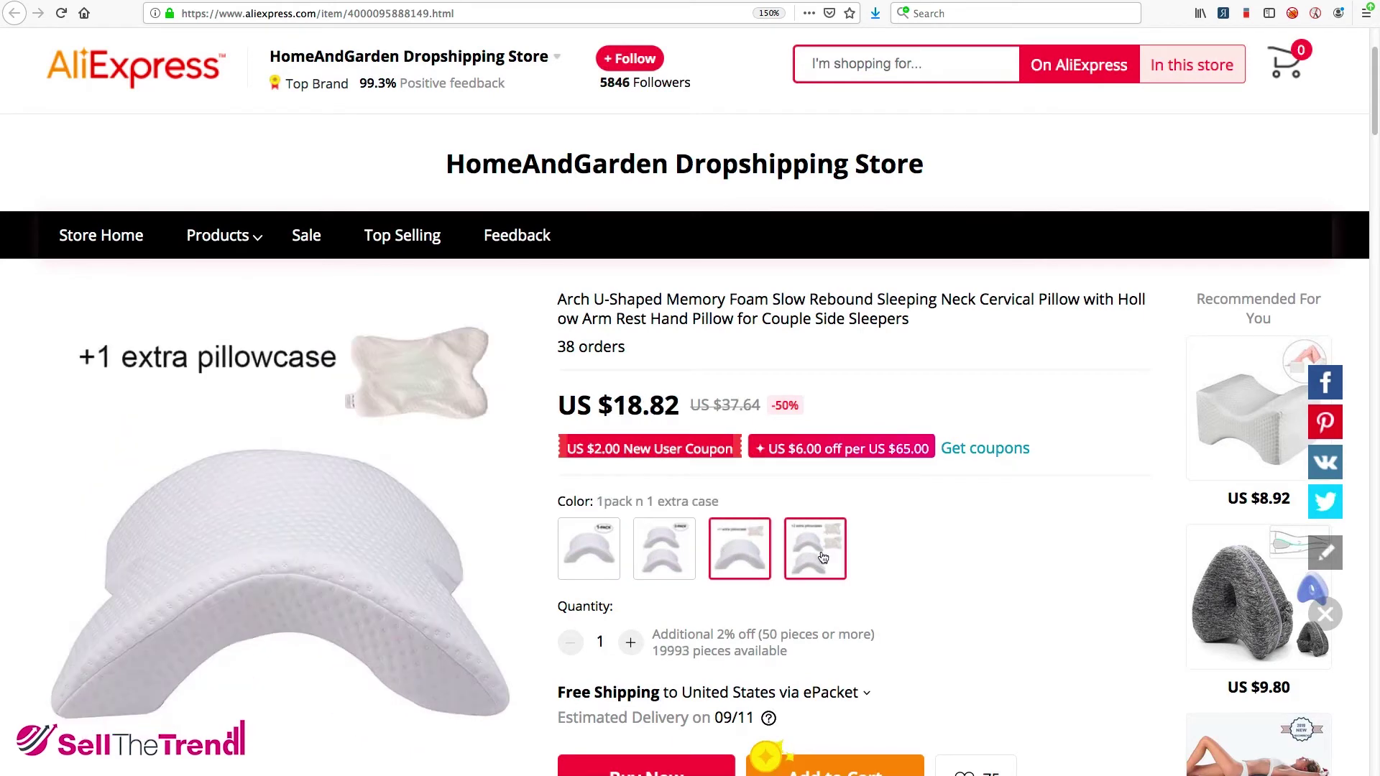
click(823, 558)
mouse_move(381, 75)
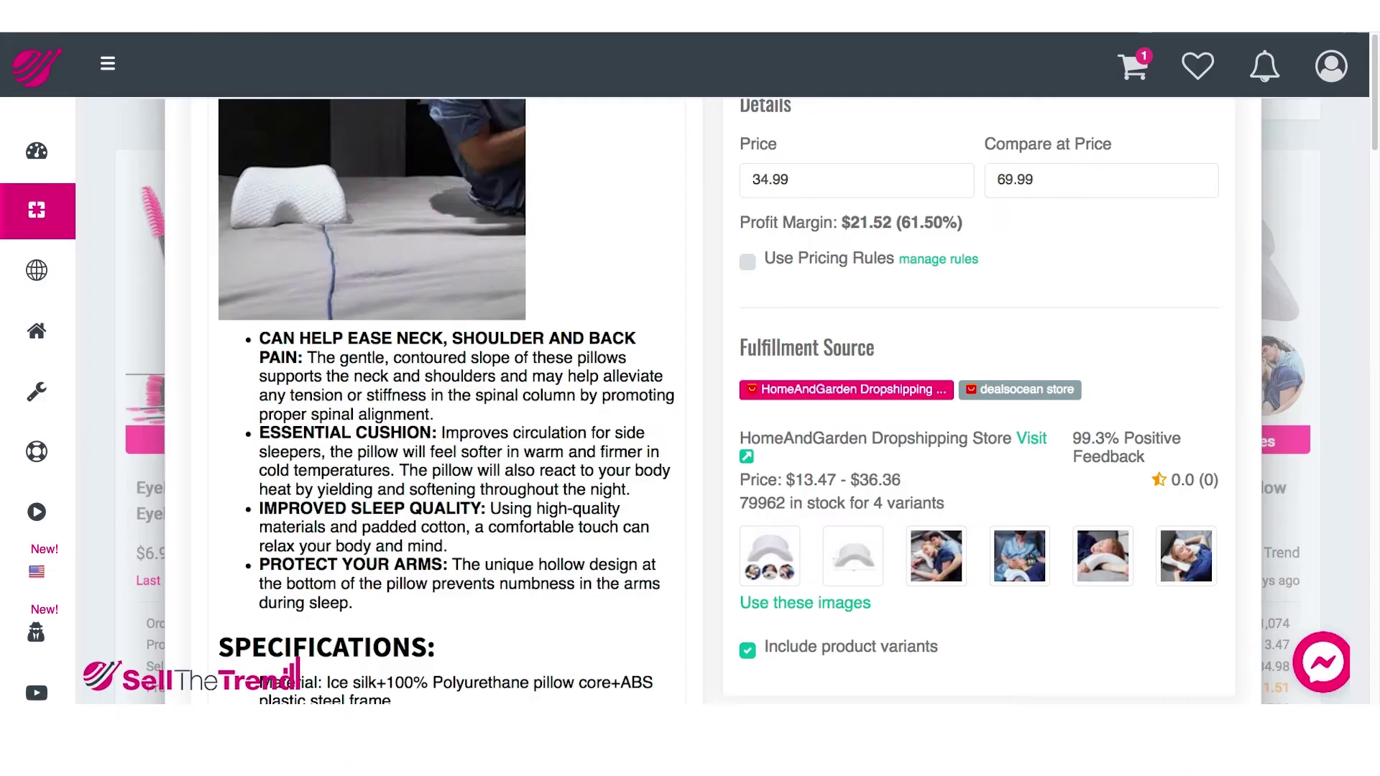
Step: Compare the pillow's fixed selling price with the supplier's highest variant cost in the product details
scroll(849, 391, up, 2)
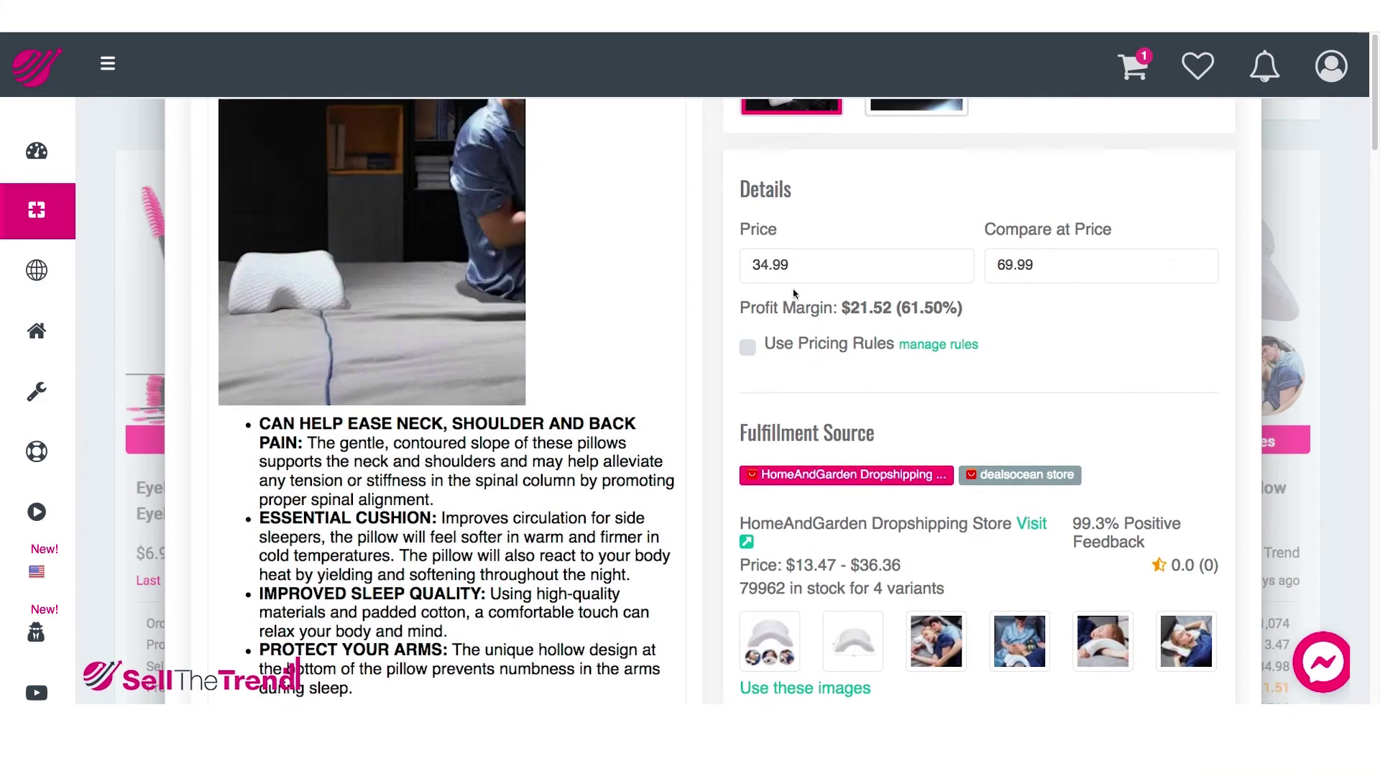
double_click(741, 265)
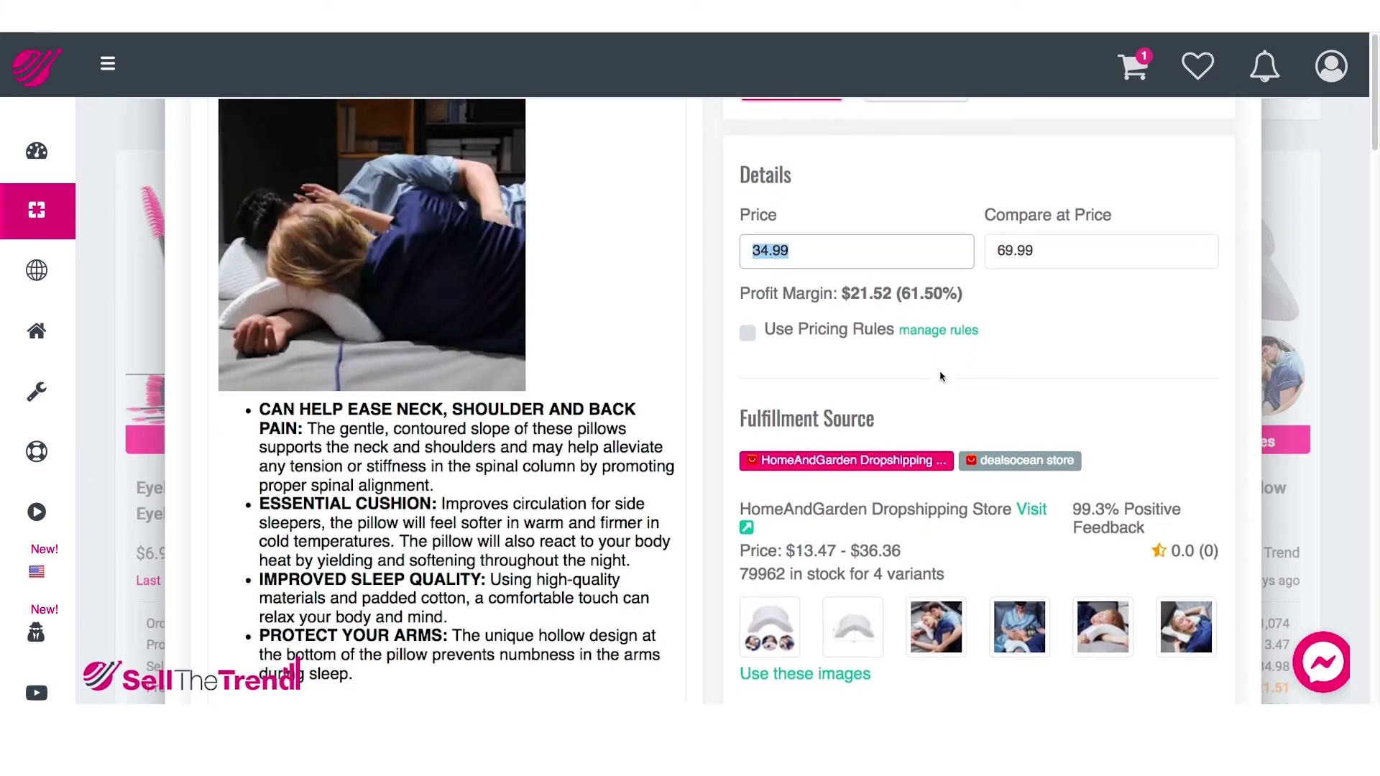
scroll(943, 369, down, 1)
drag(847, 532, 903, 532)
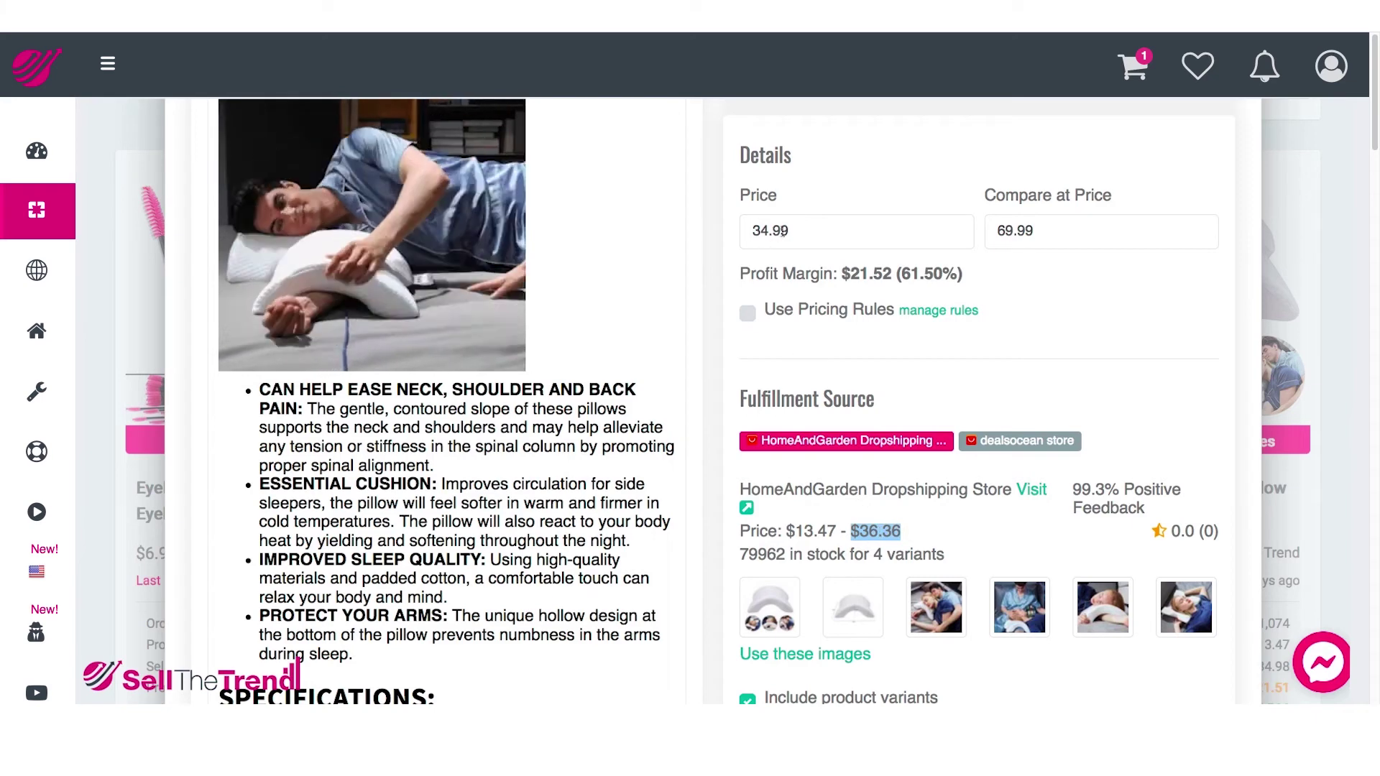
double_click(737, 231)
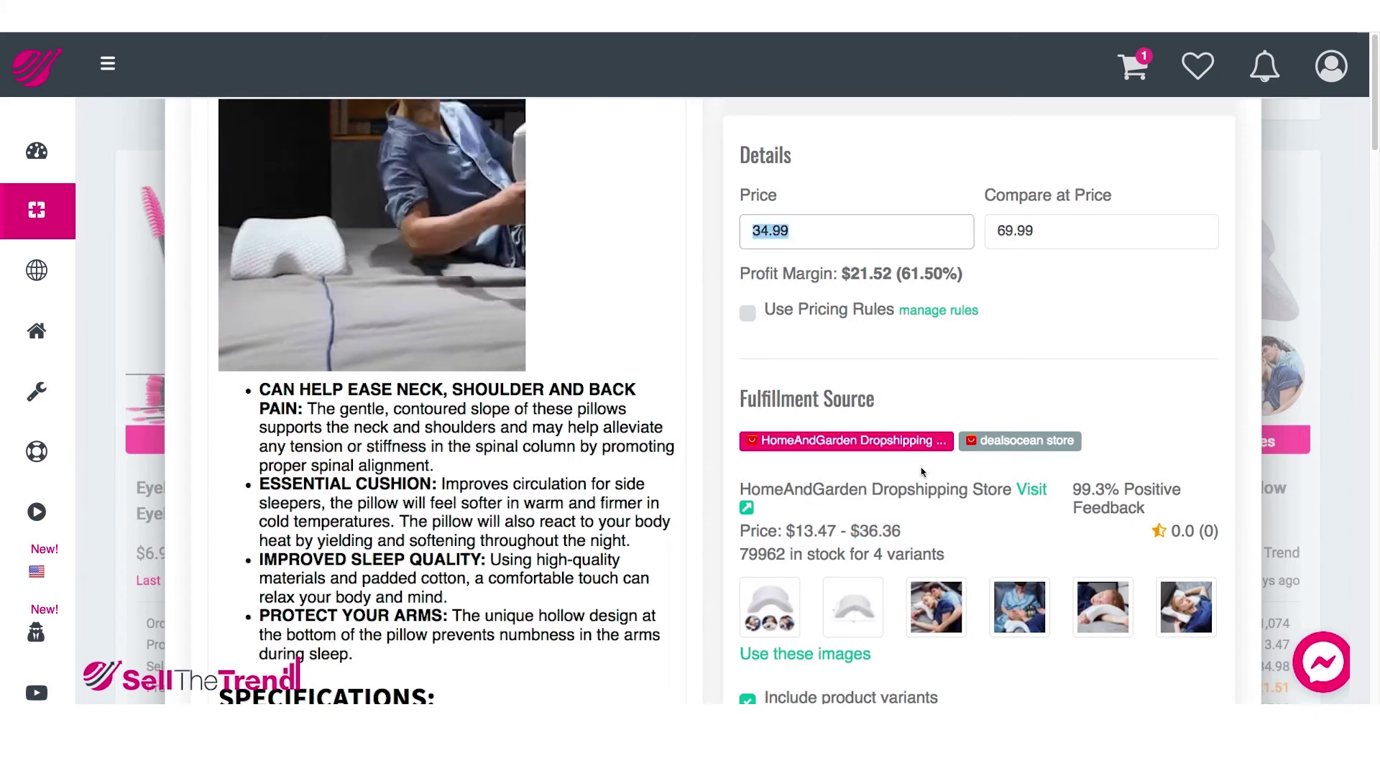
Step: Enable pricing rules for the pillow and open the rule settings to examine the final product price multiplier
scroll(895, 525, down, 1)
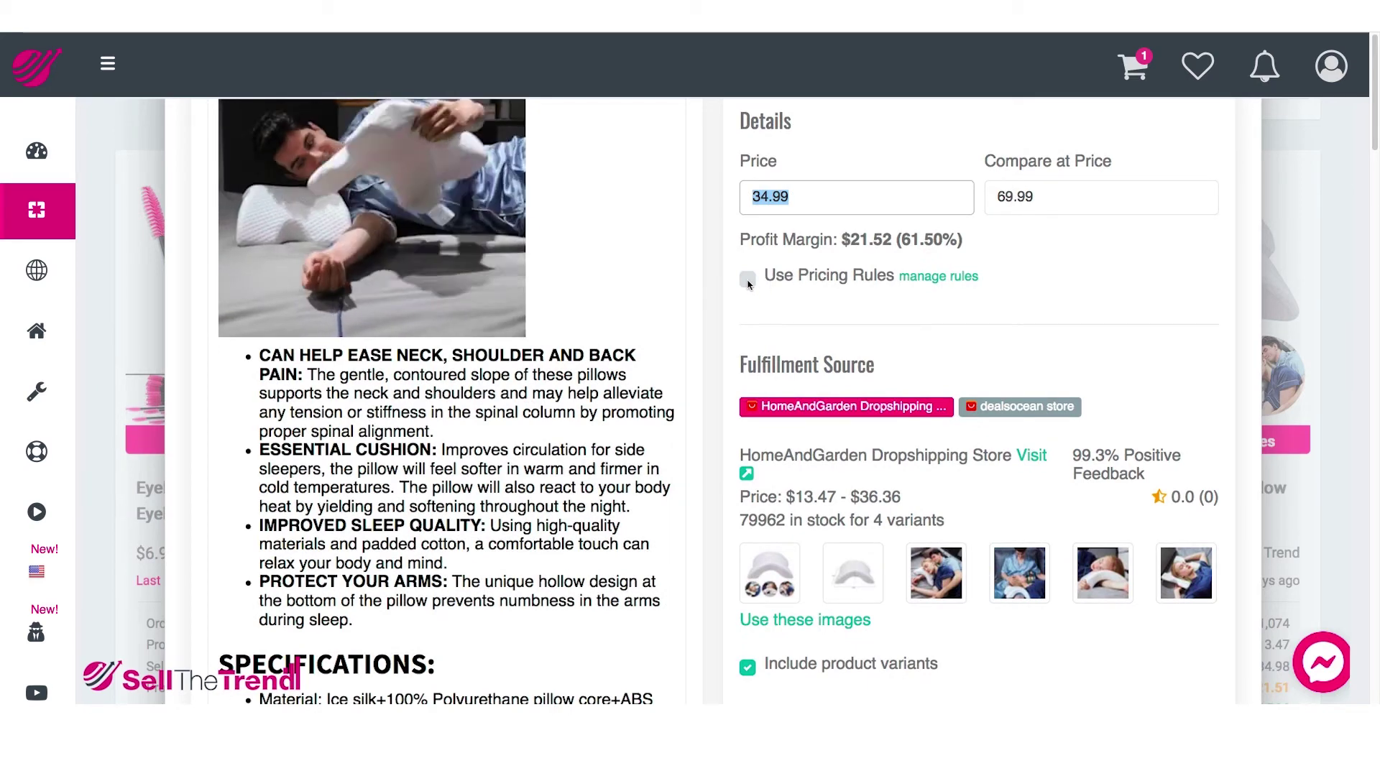
click(747, 280)
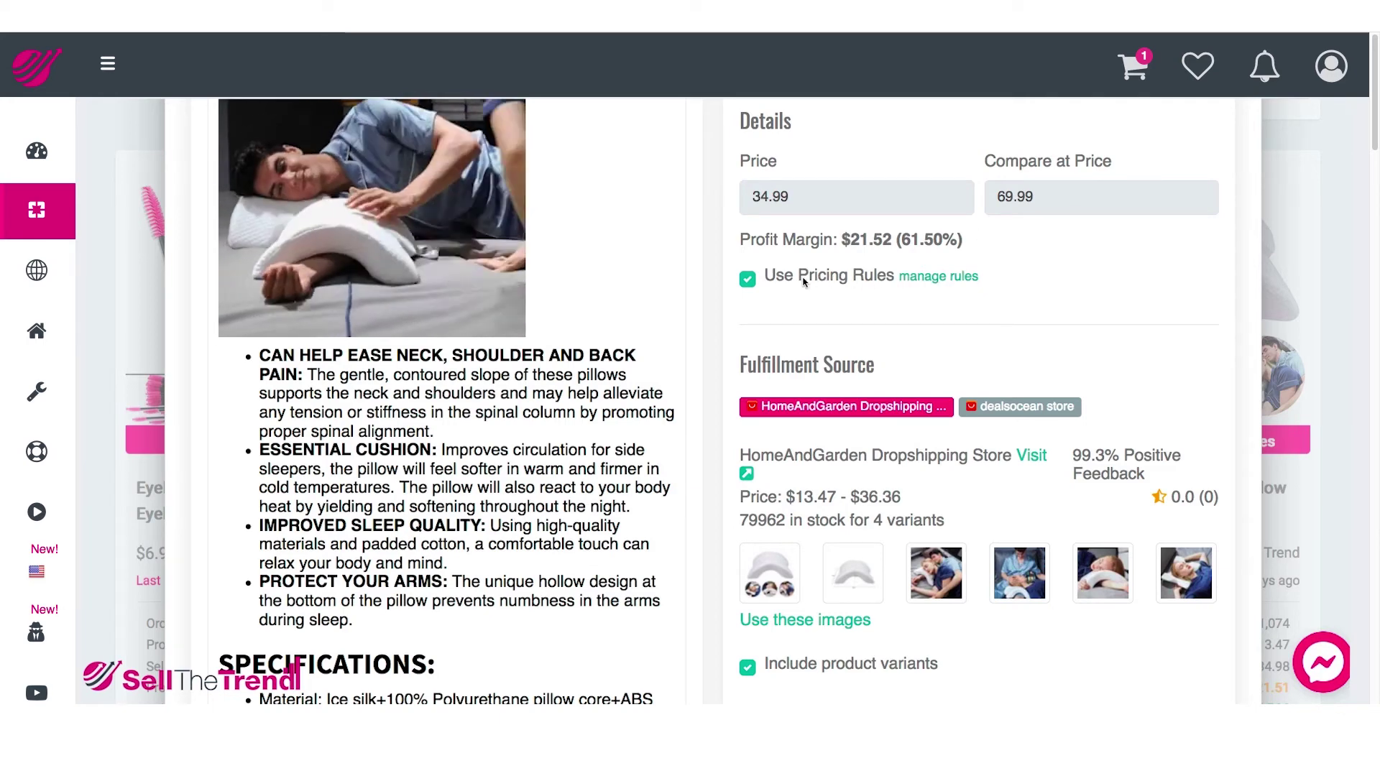
click(941, 278)
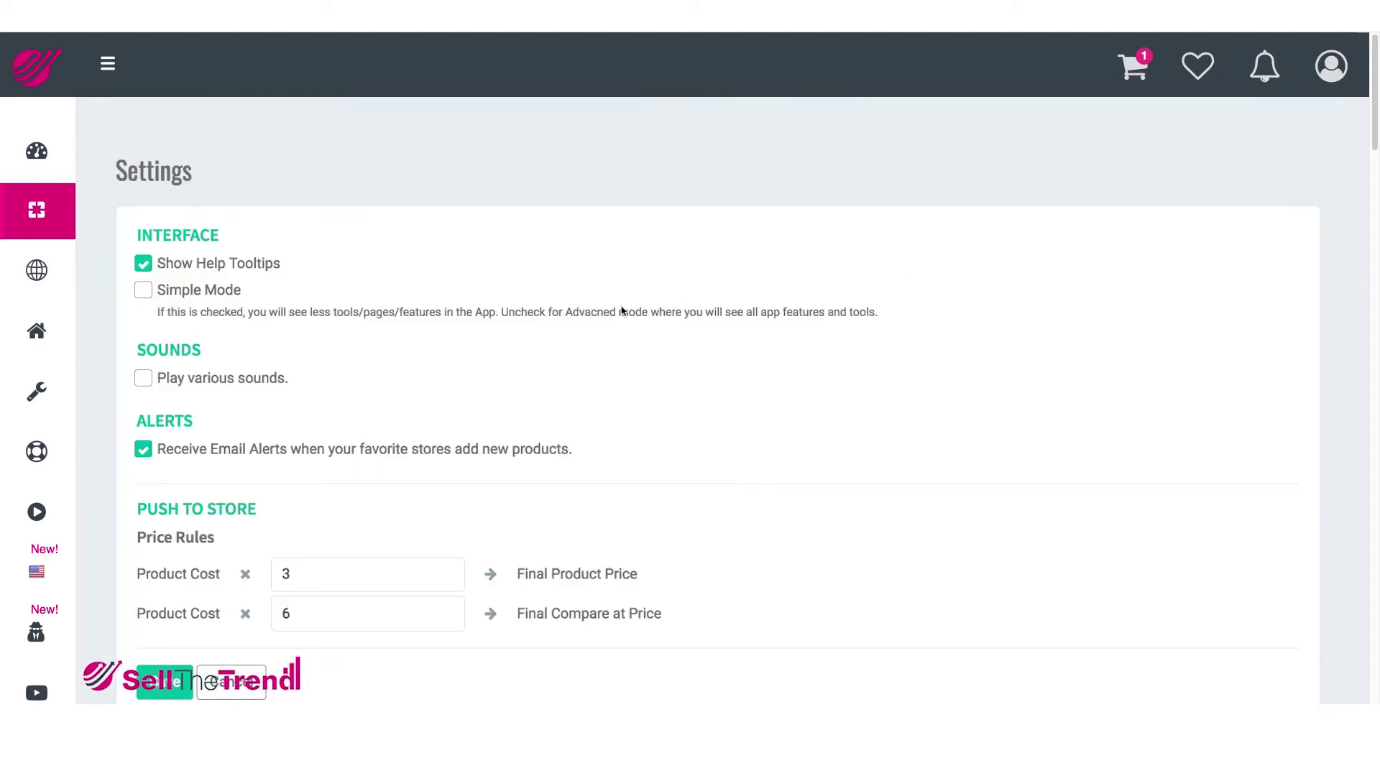
scroll(622, 310, down, 2)
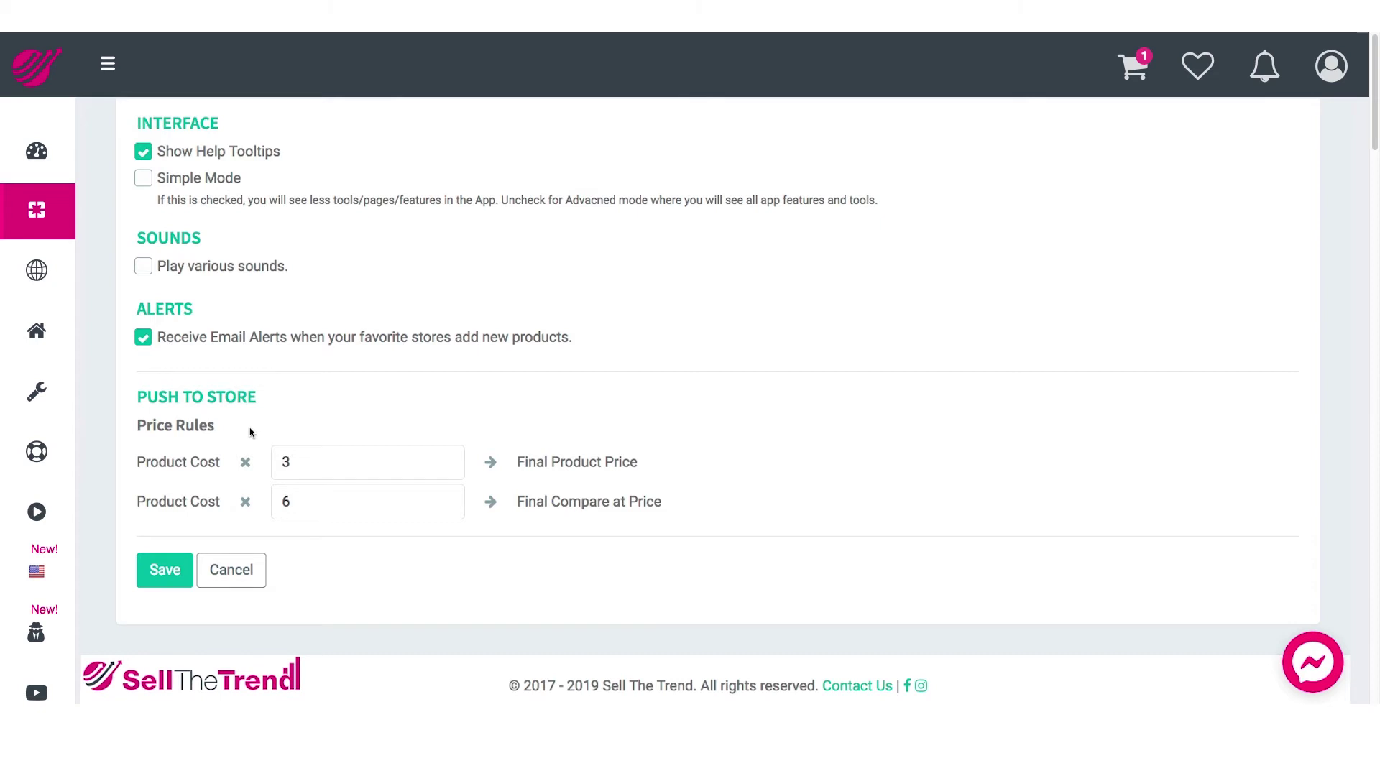
click(308, 464)
drag(518, 462, 649, 464)
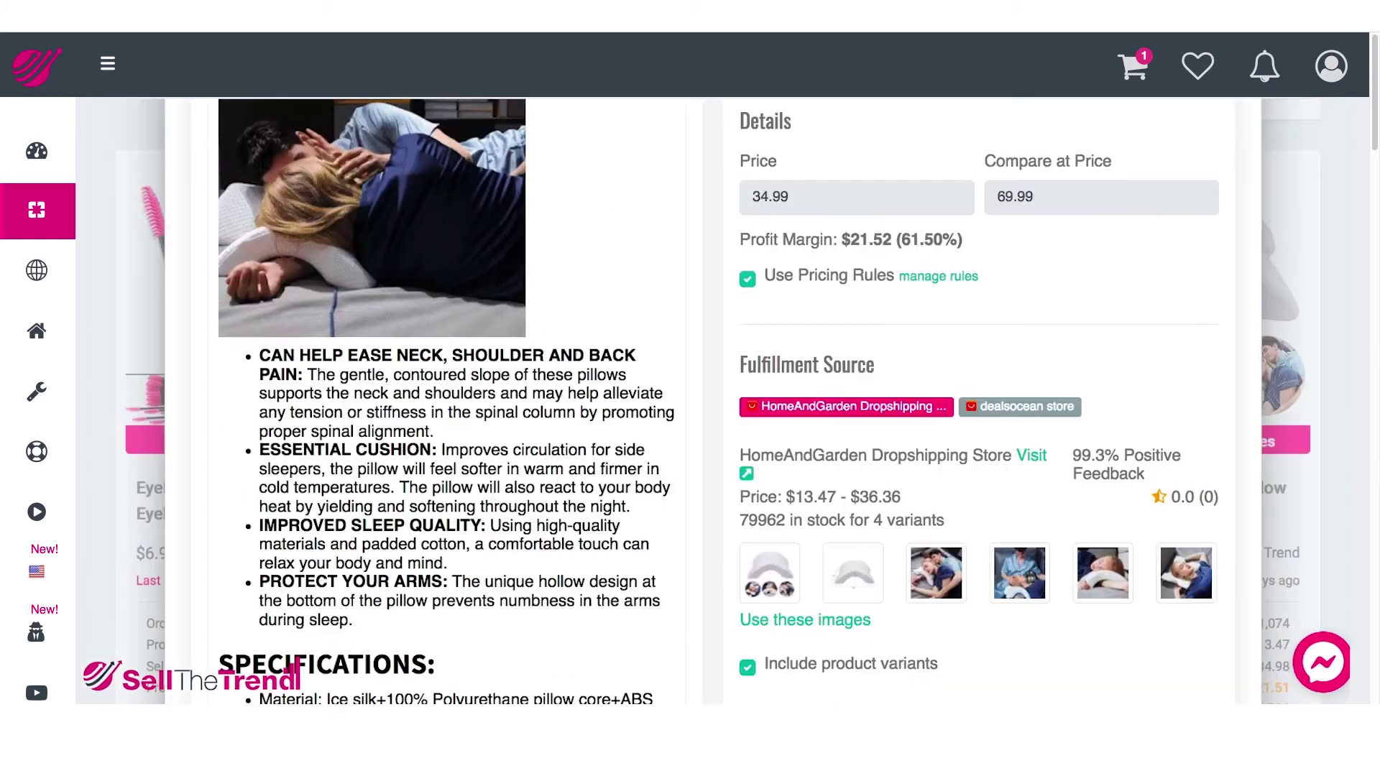
Step: Reopen the HomeAndGarden pillow listing on AliExpress and check the costs of the 1-pack and 2-pack variants
scroll(840, 557, down, 1)
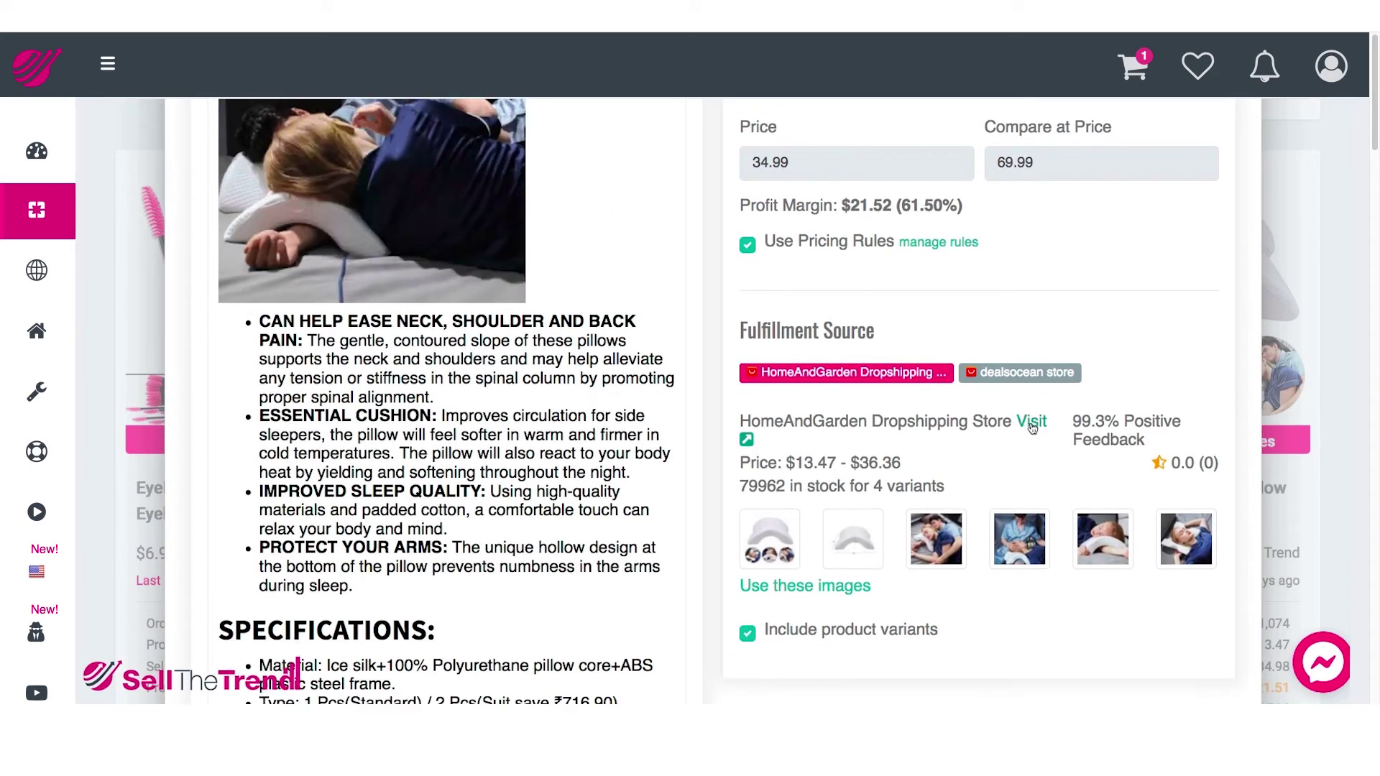
click(1032, 423)
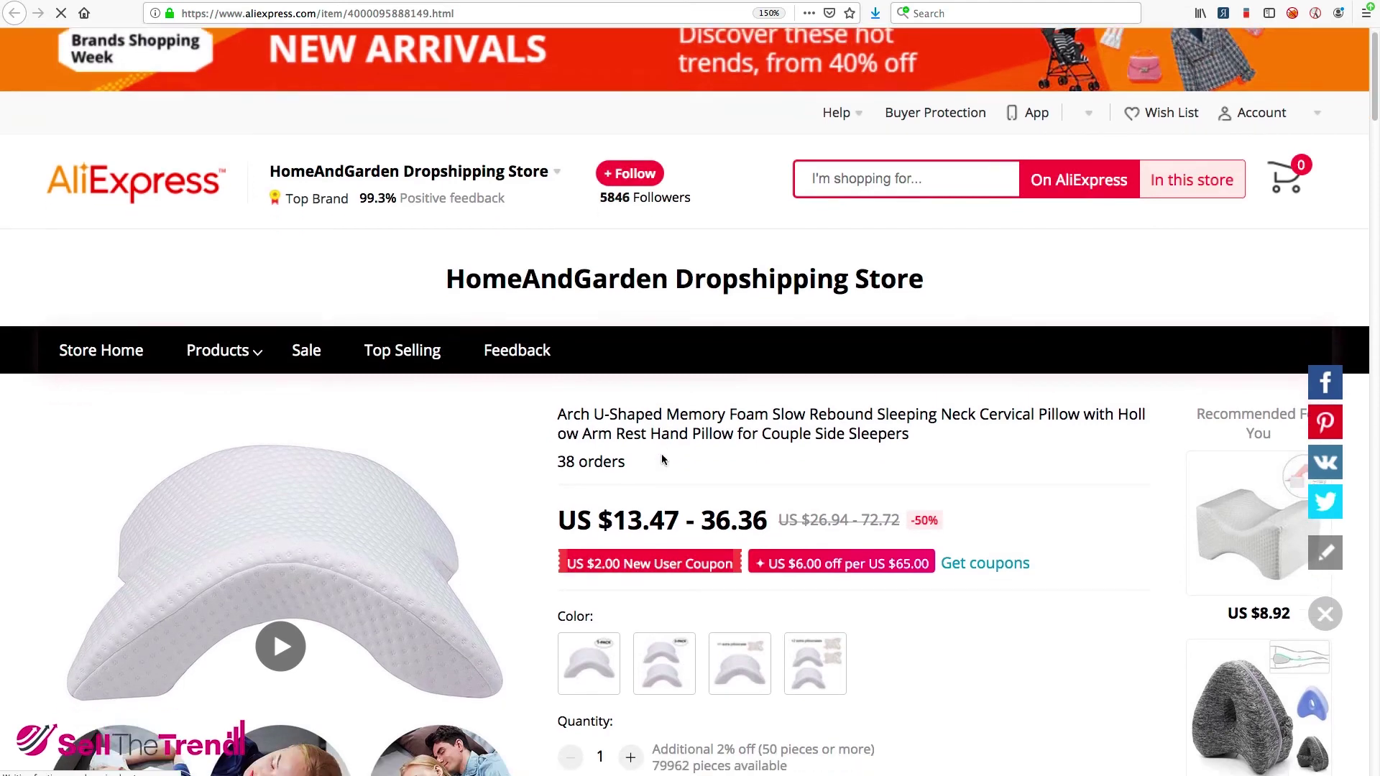
scroll(661, 455, down, 3)
click(601, 462)
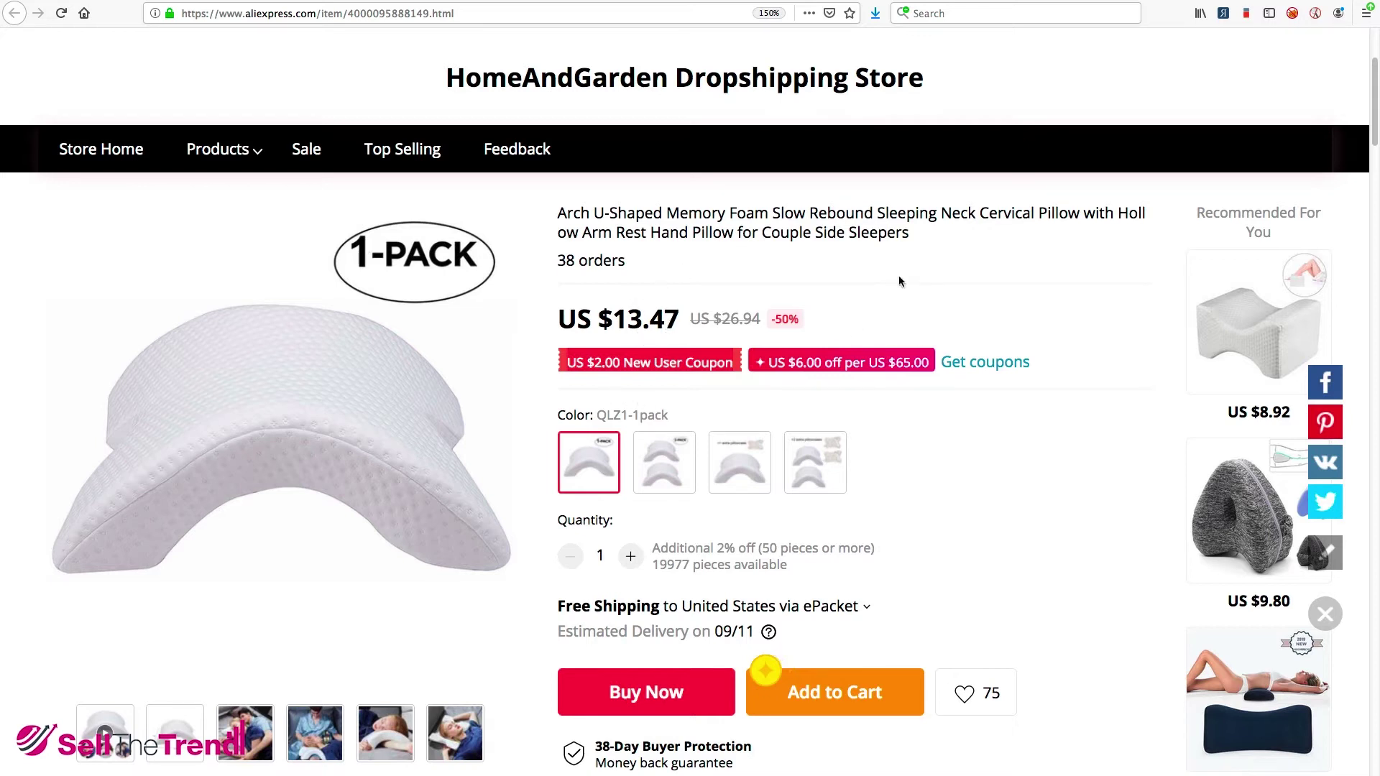
click(663, 468)
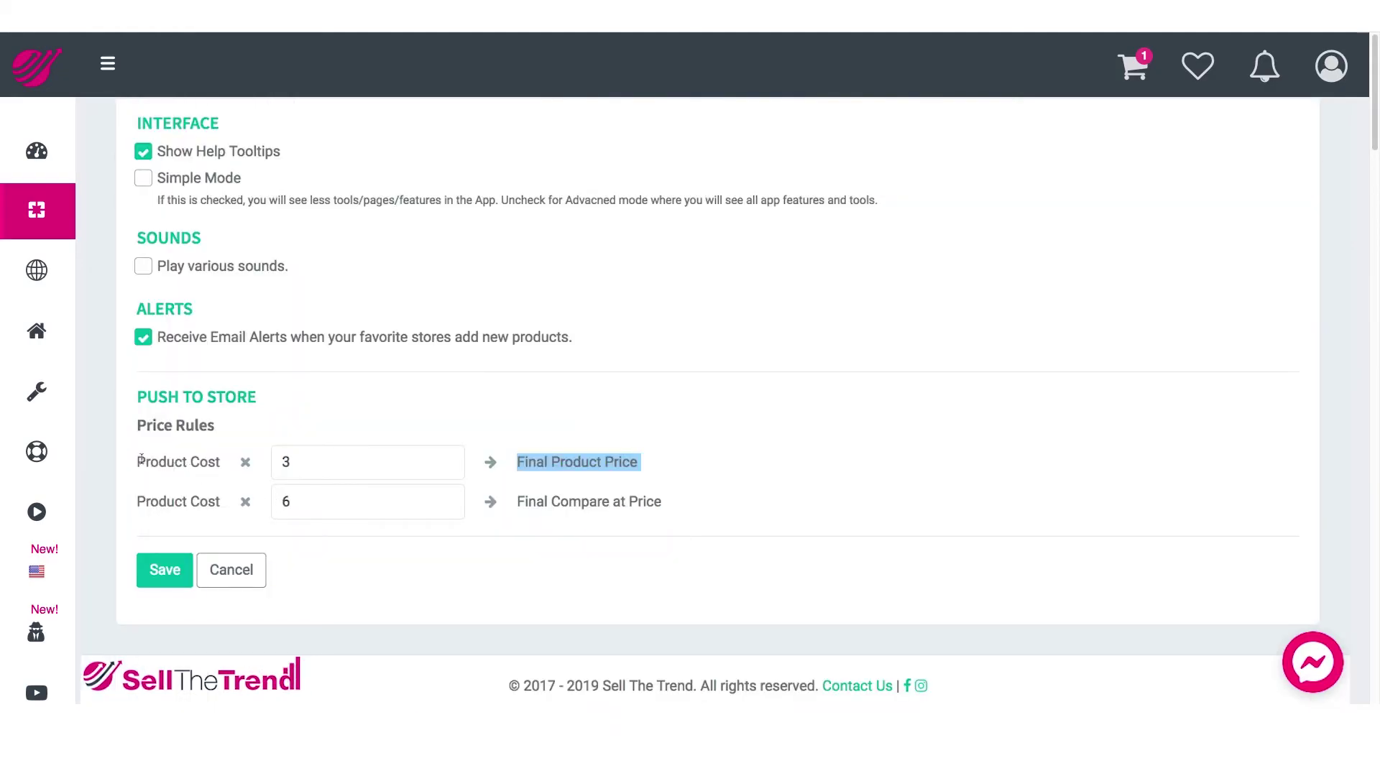
Step: Examine the price rule multipliers for the final product price and the final compare at price in the settings
click(287, 462)
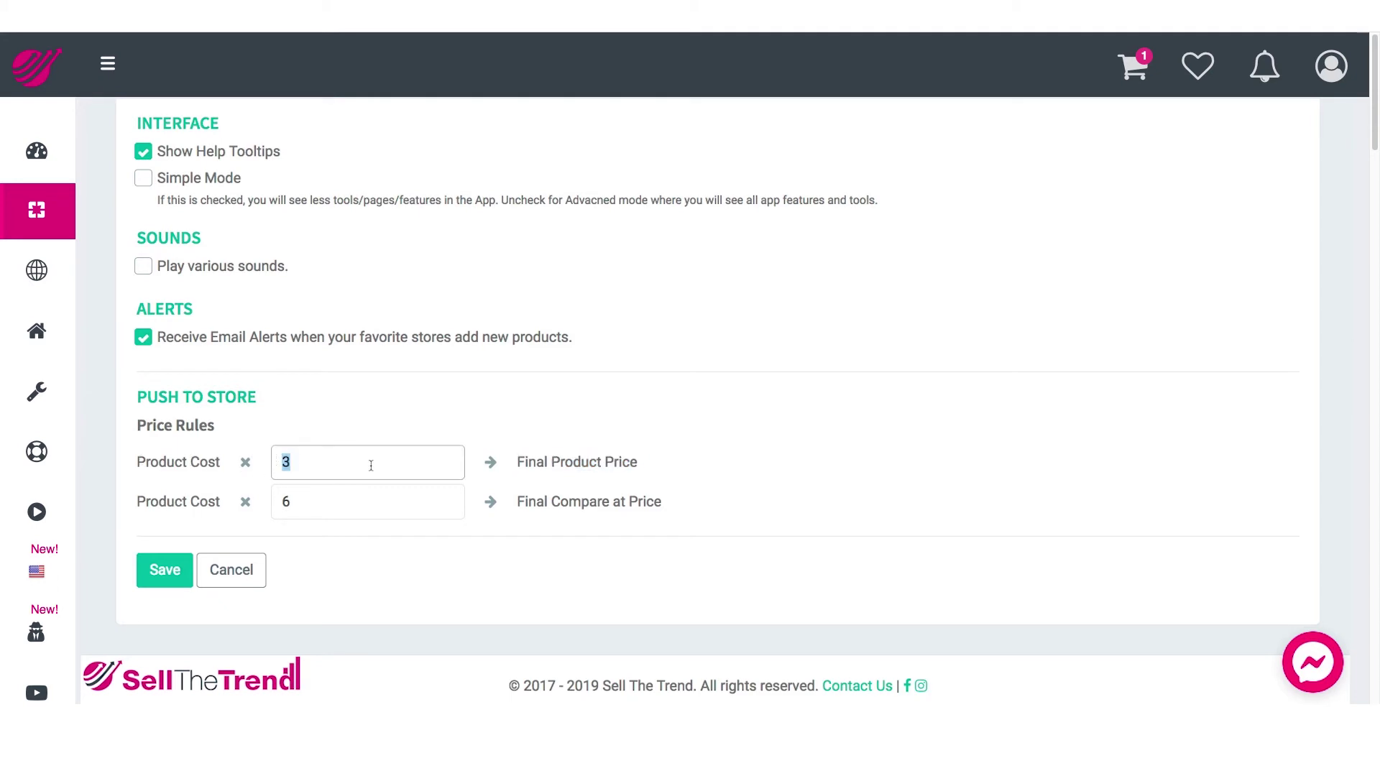
click(539, 466)
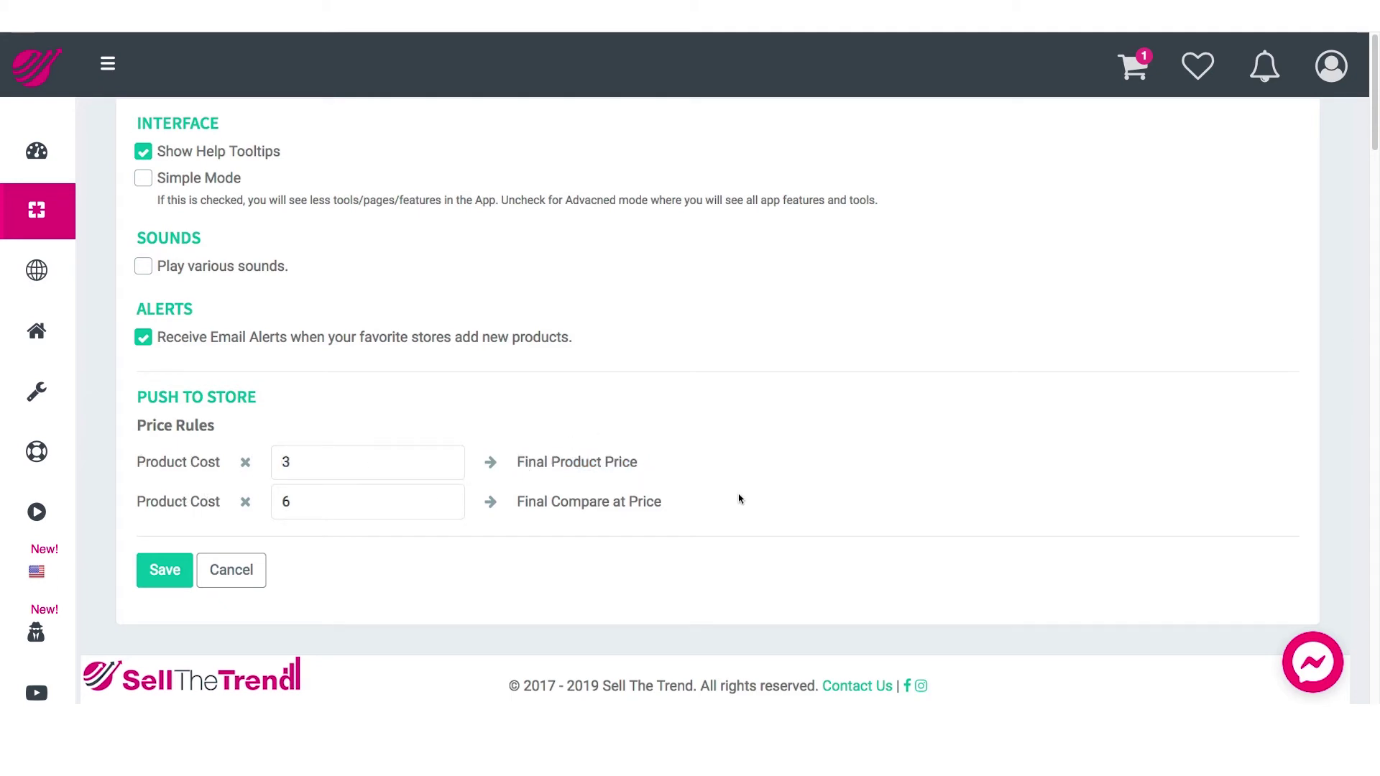
drag(519, 501, 666, 503)
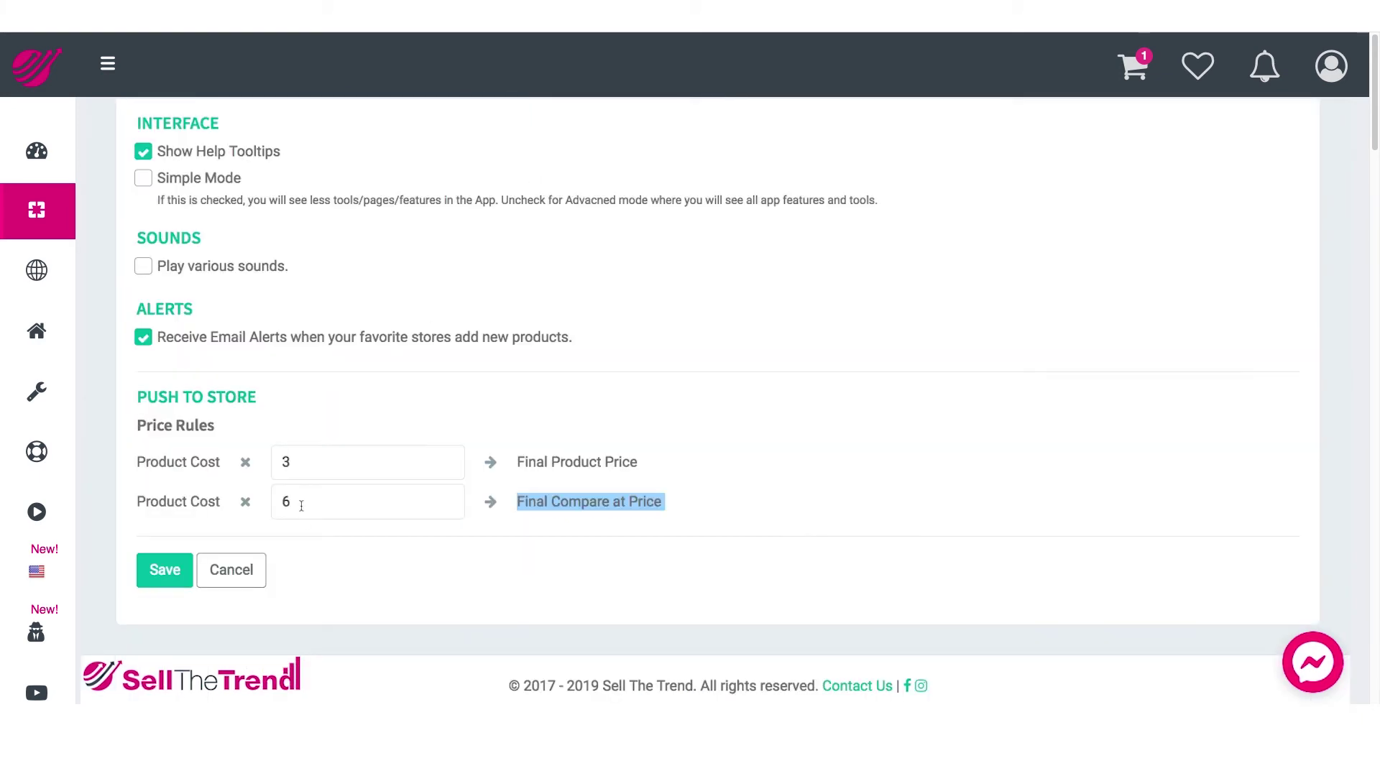
click(291, 501)
drag(291, 501, 165, 506)
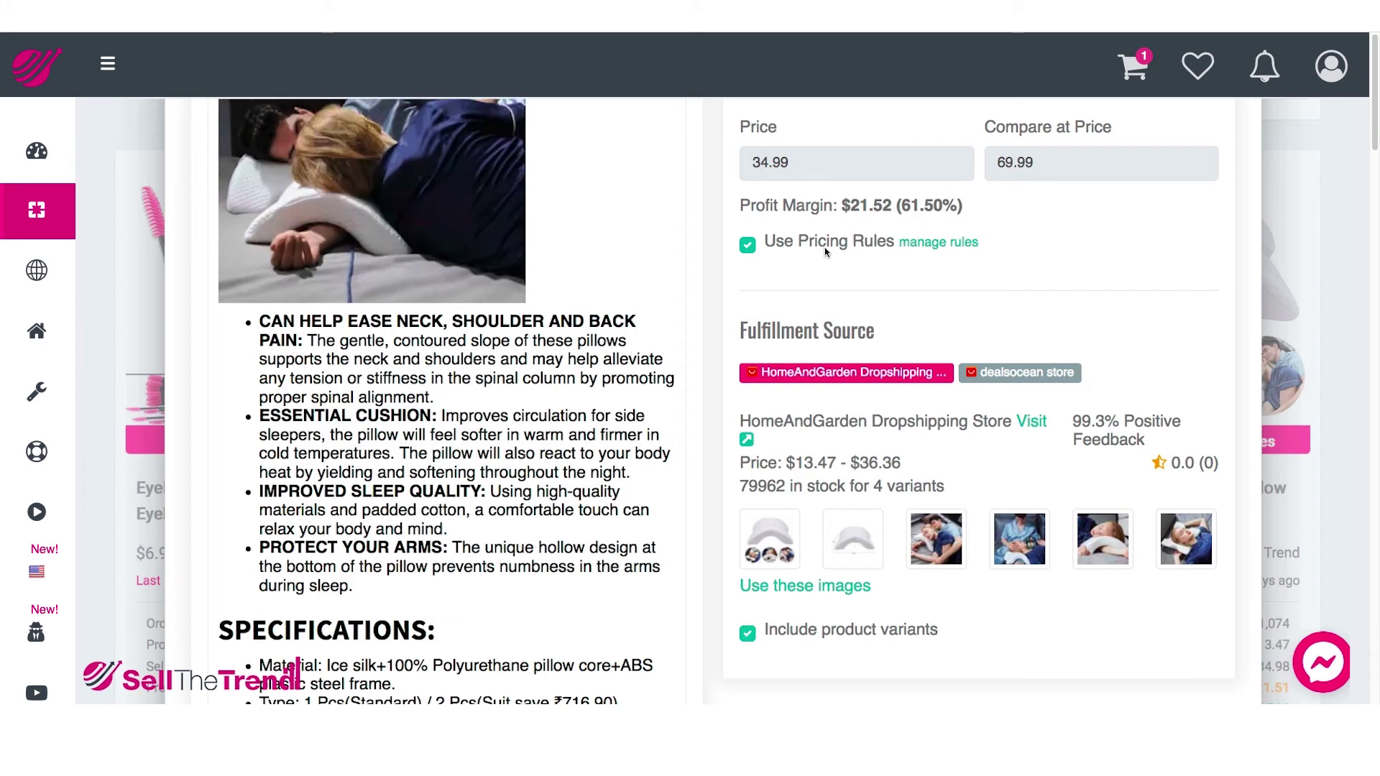
Step: Review the pillow's details with pricing rules enabled, focusing on the supplier's highest variant cost
scroll(825, 252, up, 1)
scroll(866, 285, up, 1)
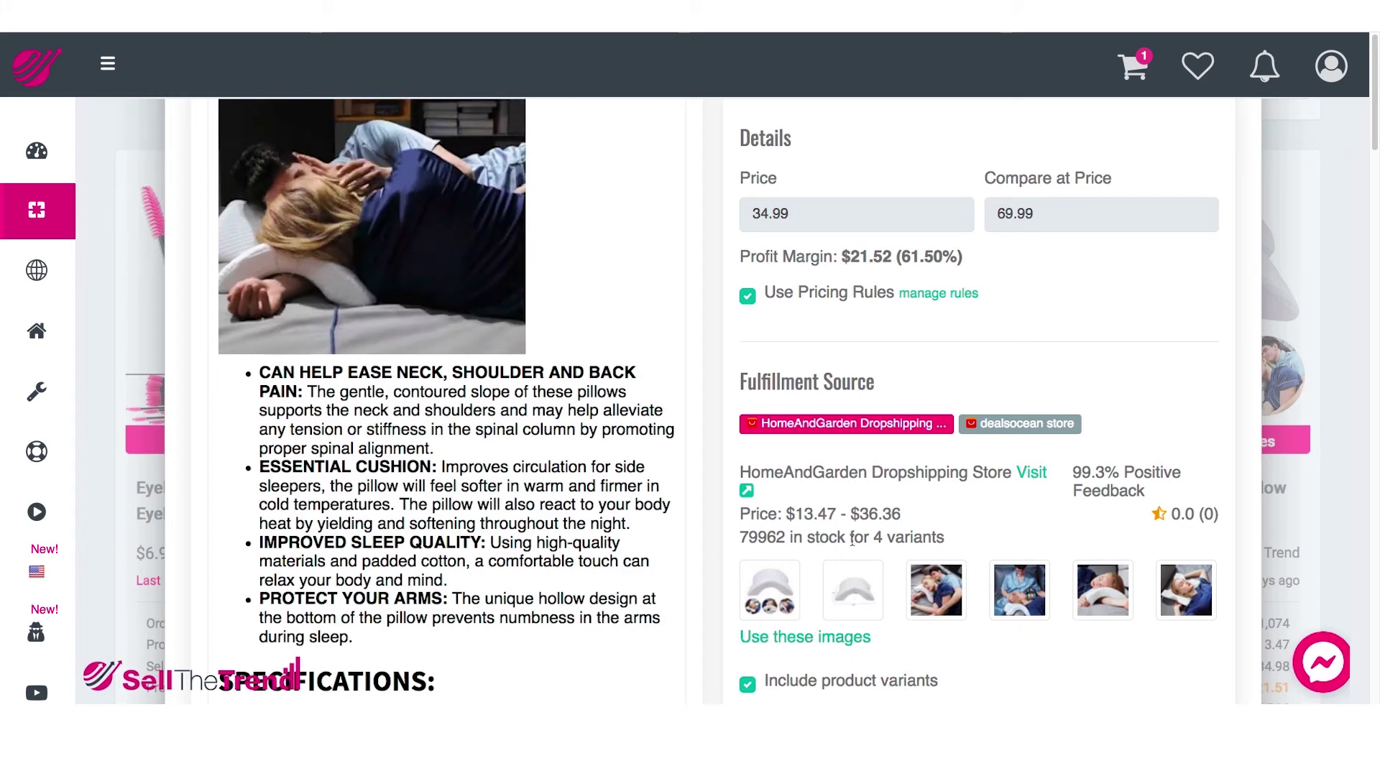
drag(858, 515, 905, 517)
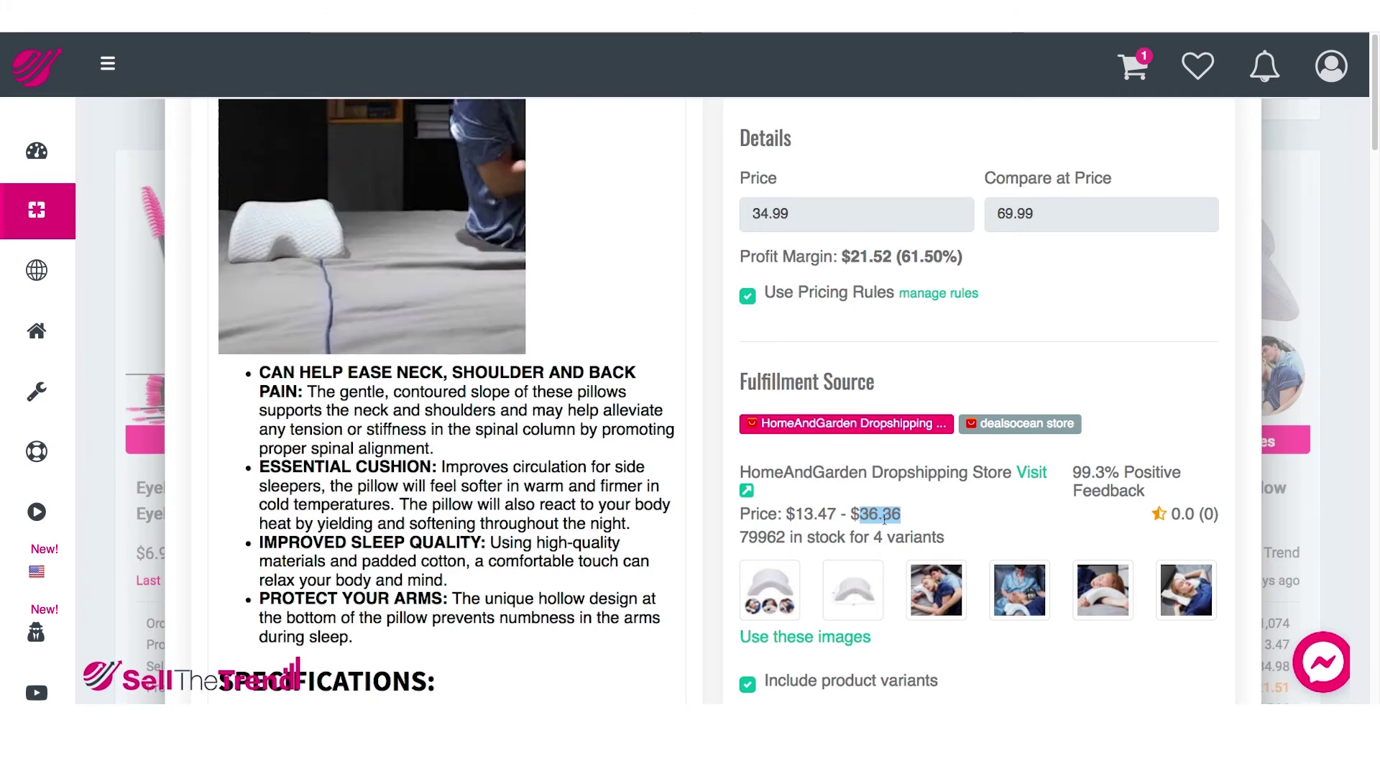
Step: Compare the pillow's price and profit margin with the HomeAndGarden supplier's price range and variant stock
scroll(927, 521, down, 3)
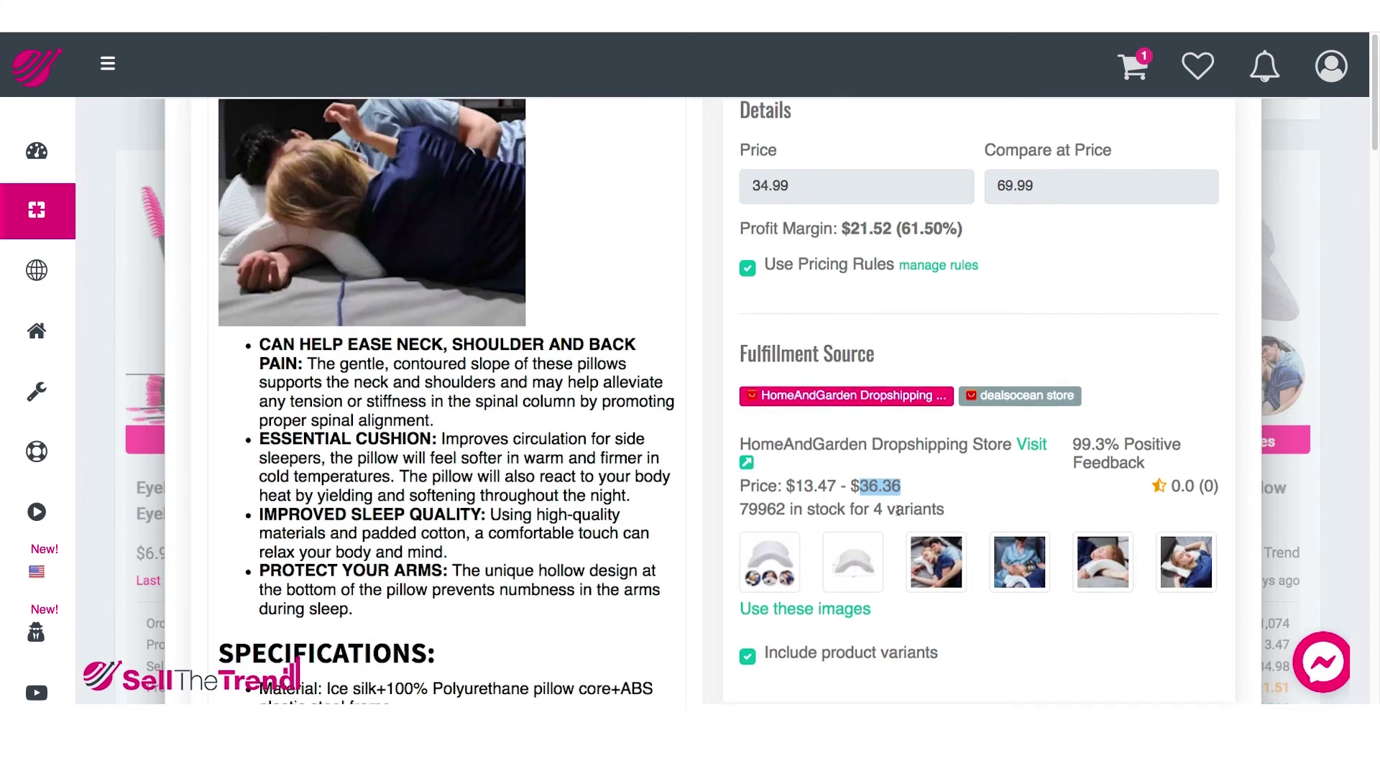
scroll(899, 515, up, 4)
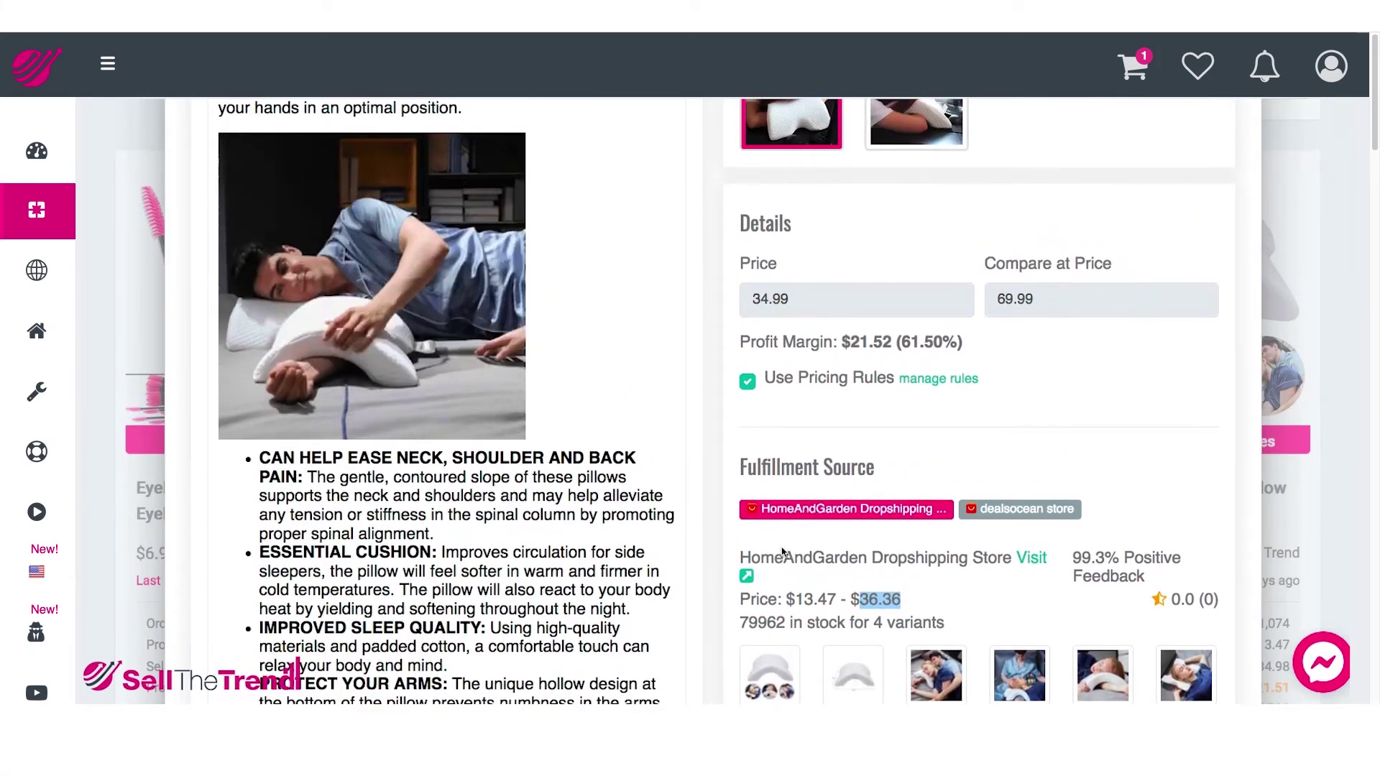
click(782, 547)
scroll(782, 546, down, 3)
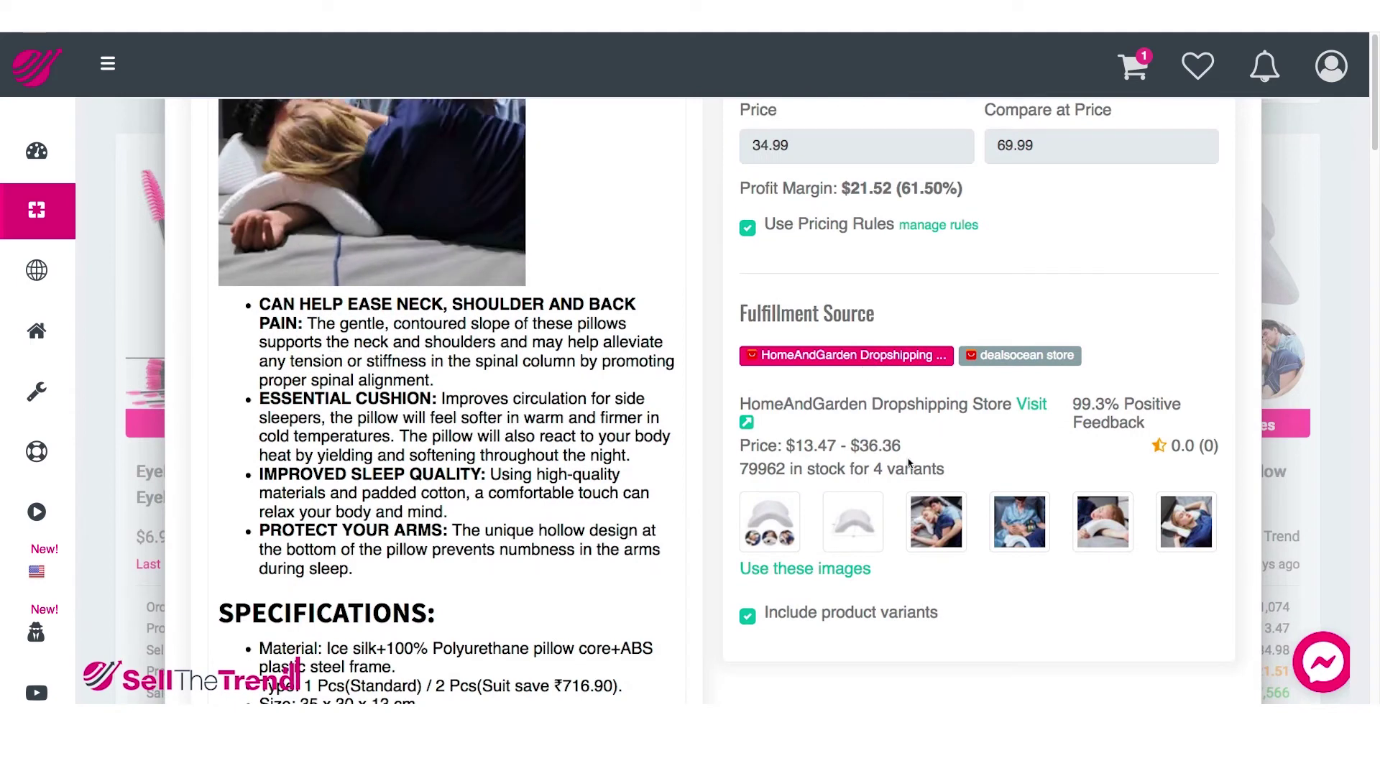
scroll(909, 464, up, 3)
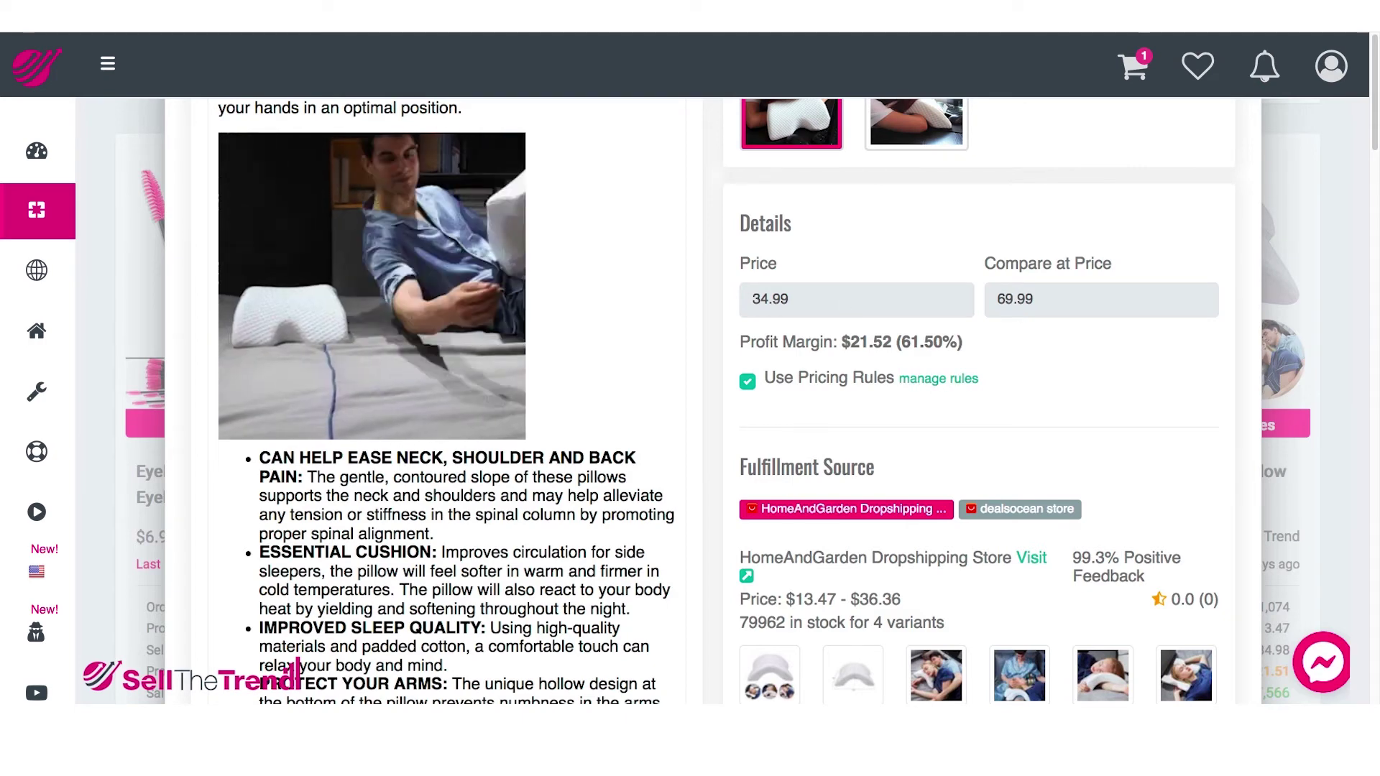
Step: Reopen the pricing rule settings and recheck the final product price multiplier
click(938, 379)
click(307, 465)
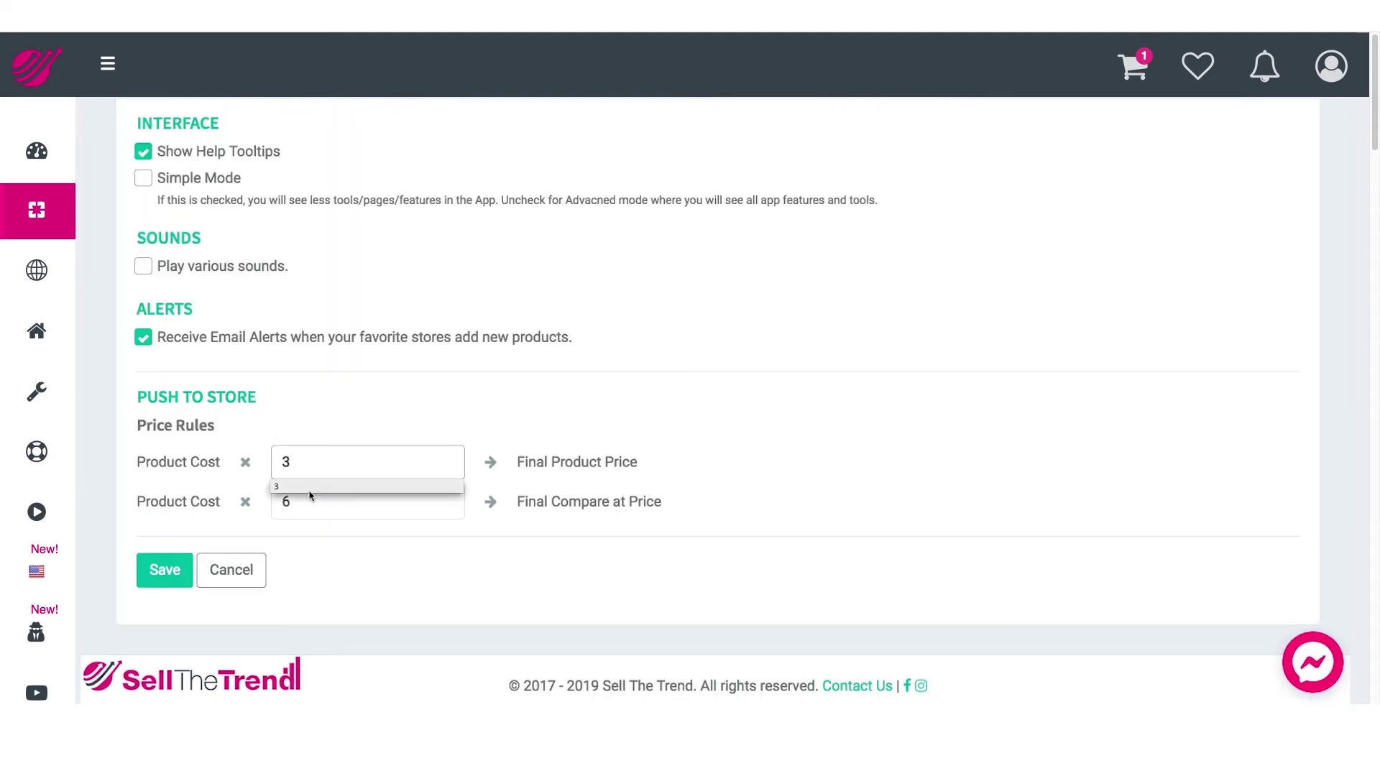
click(387, 408)
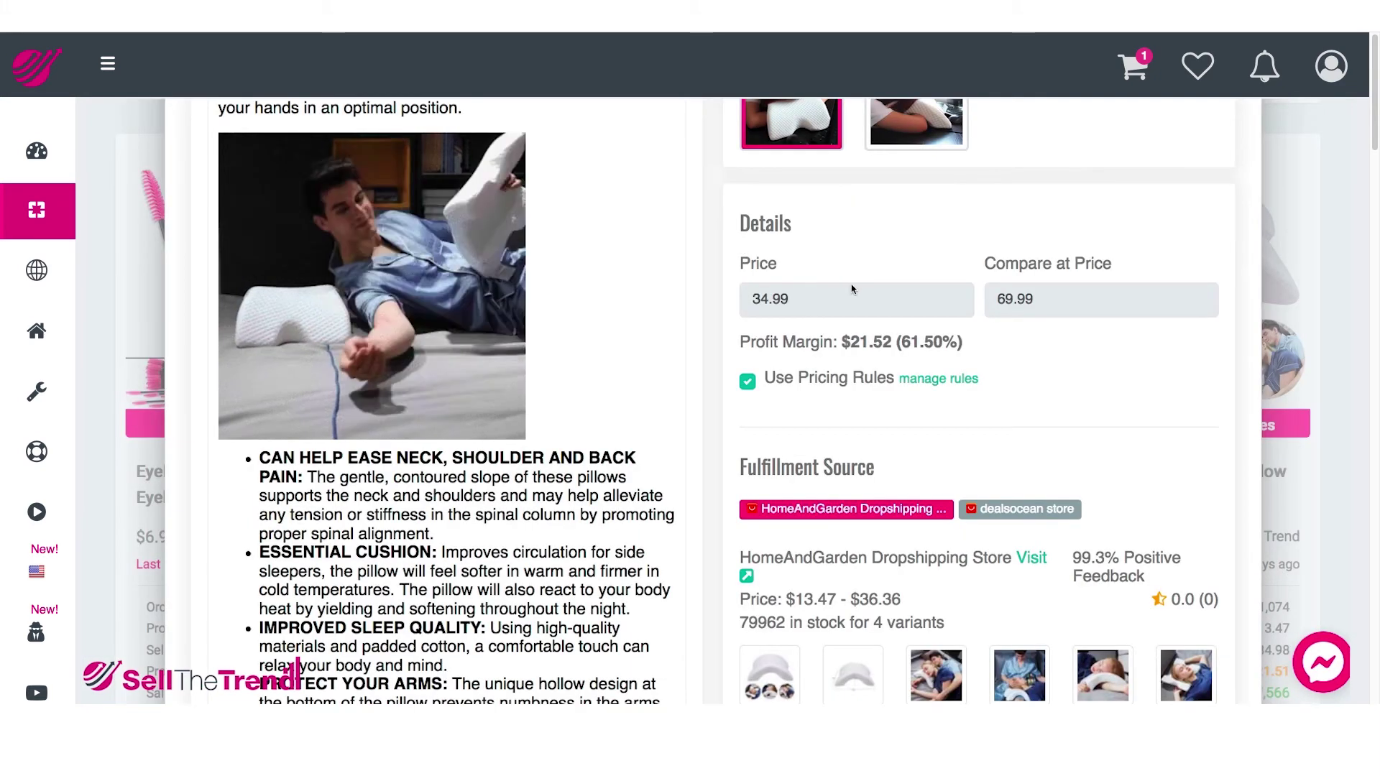
Step: Push the Anti-pressure Hand Pillow to the sell-the-trend.myshopify.com store
scroll(852, 289, up, 9)
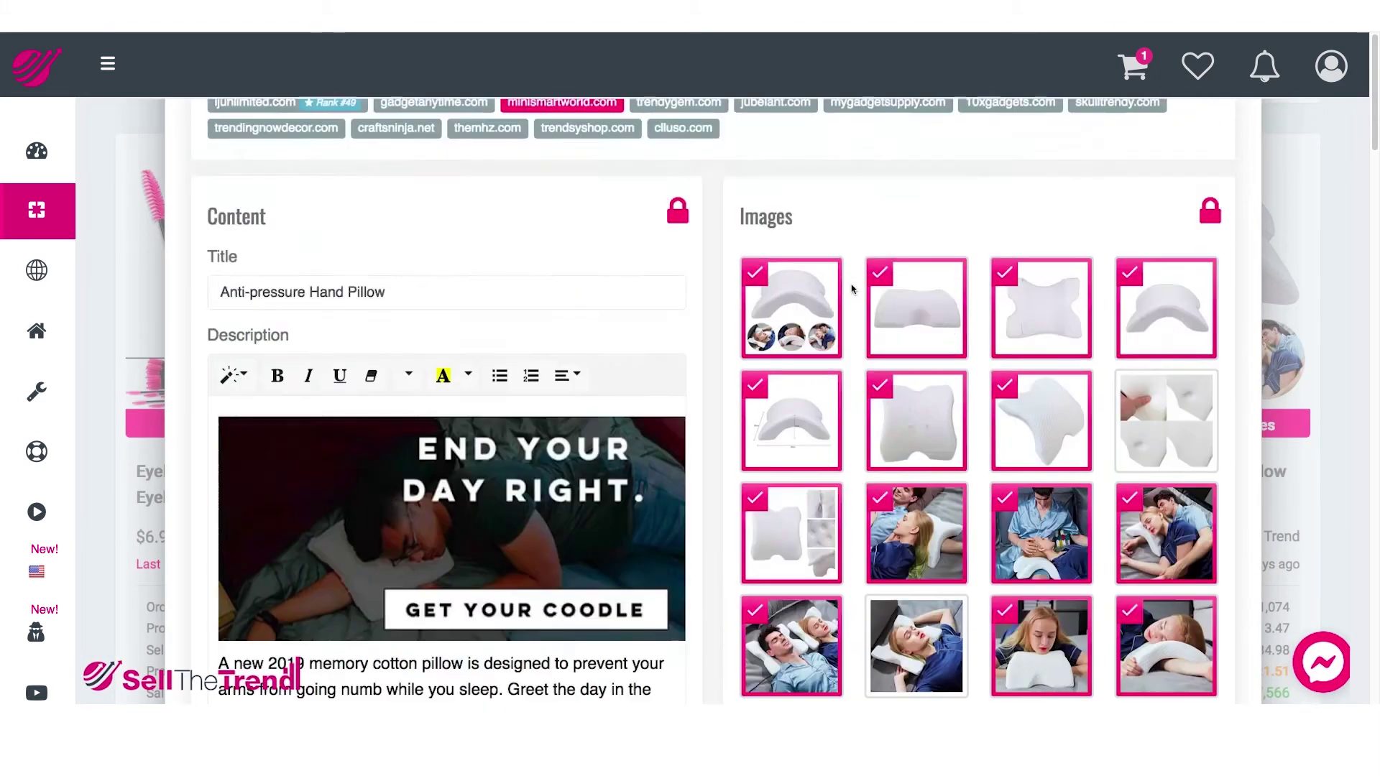
scroll(851, 289, up, 3)
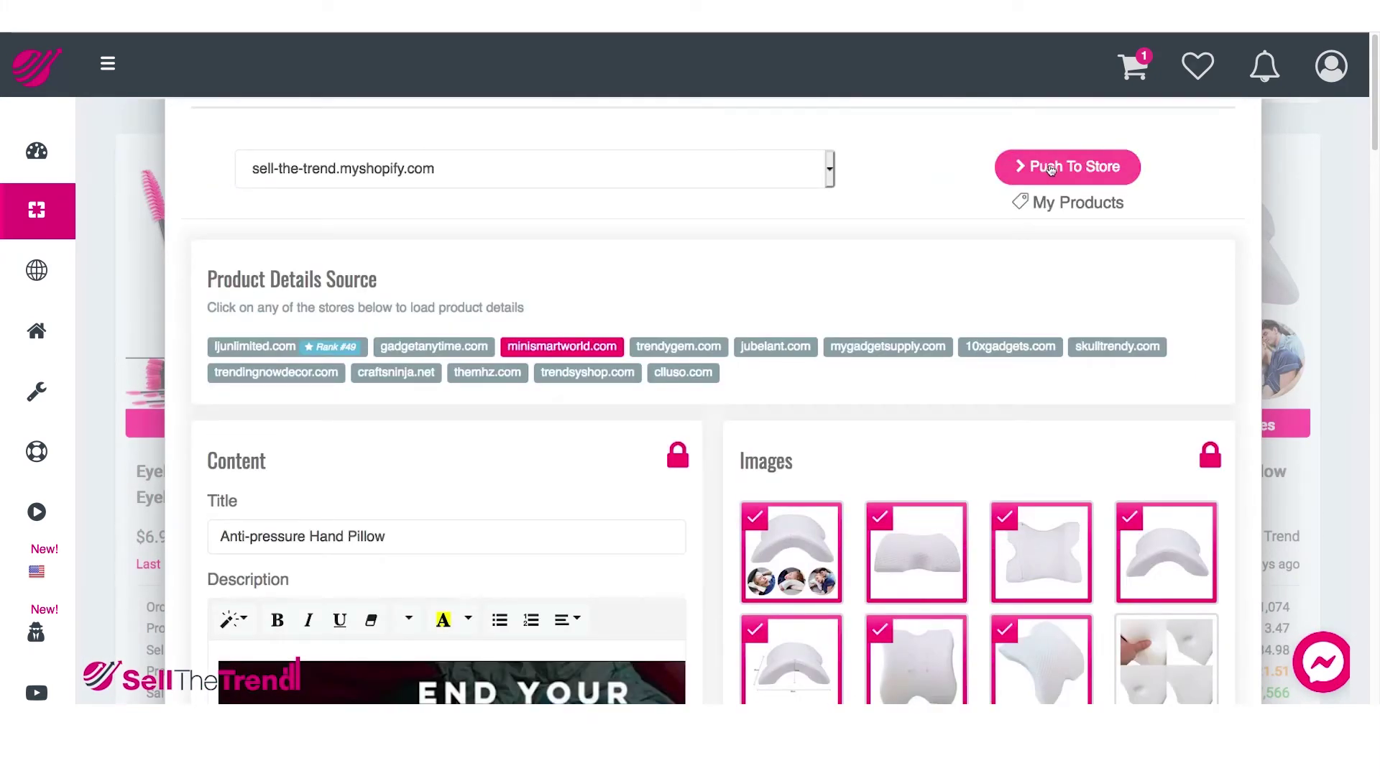
click(1051, 168)
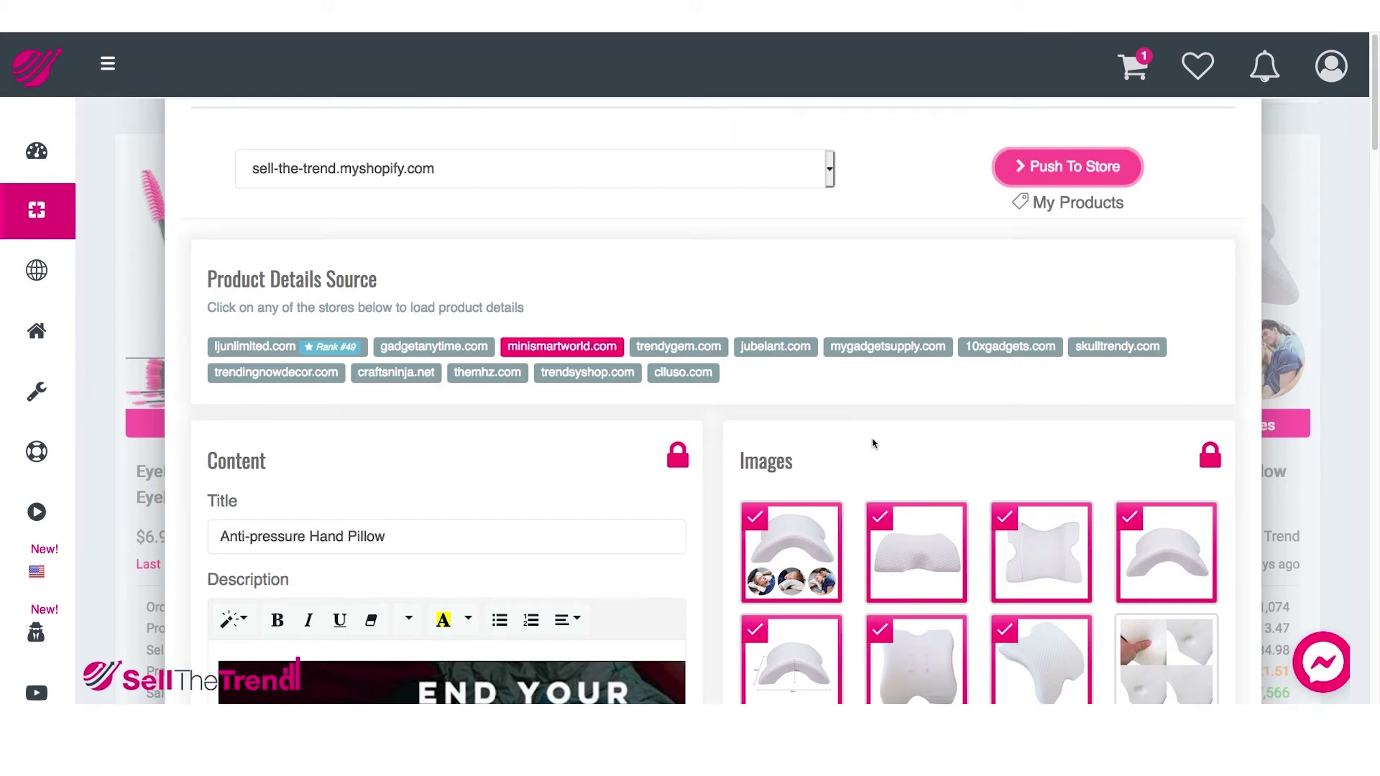
Step: Look over the pillow's images, pricing and fulfillment source once more, and open the list of pushed products
scroll(875, 445, down, 10)
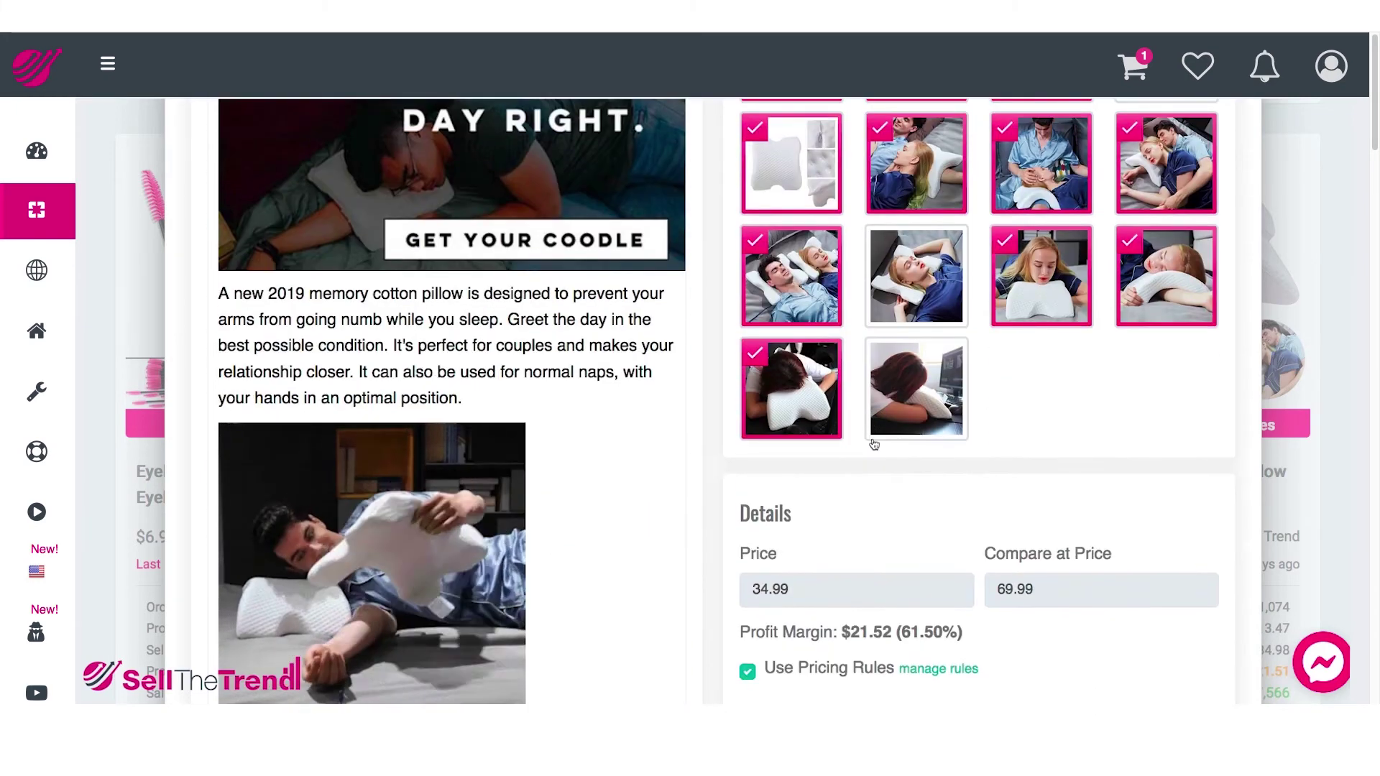
scroll(874, 444, down, 6)
scroll(874, 444, down, 10)
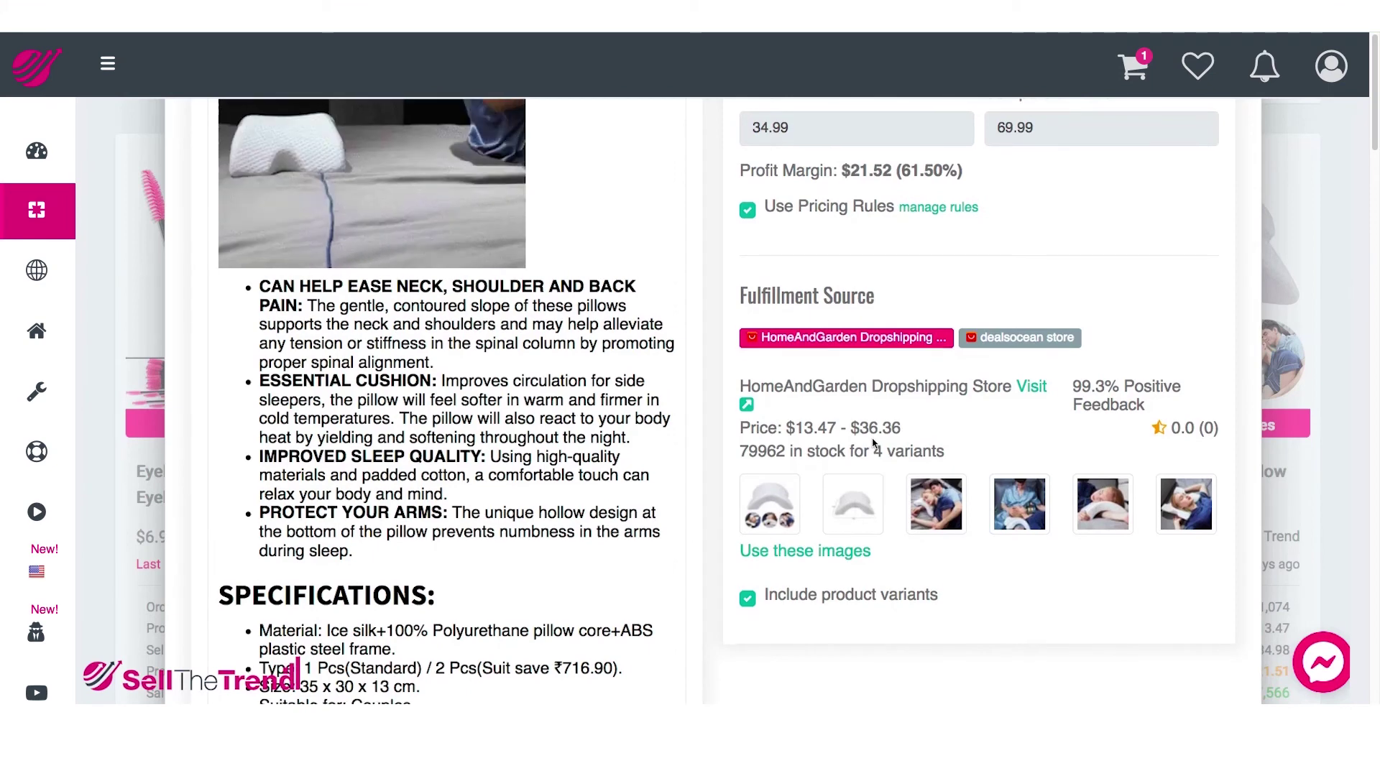
scroll(874, 444, up, 20)
scroll(874, 444, up, 3)
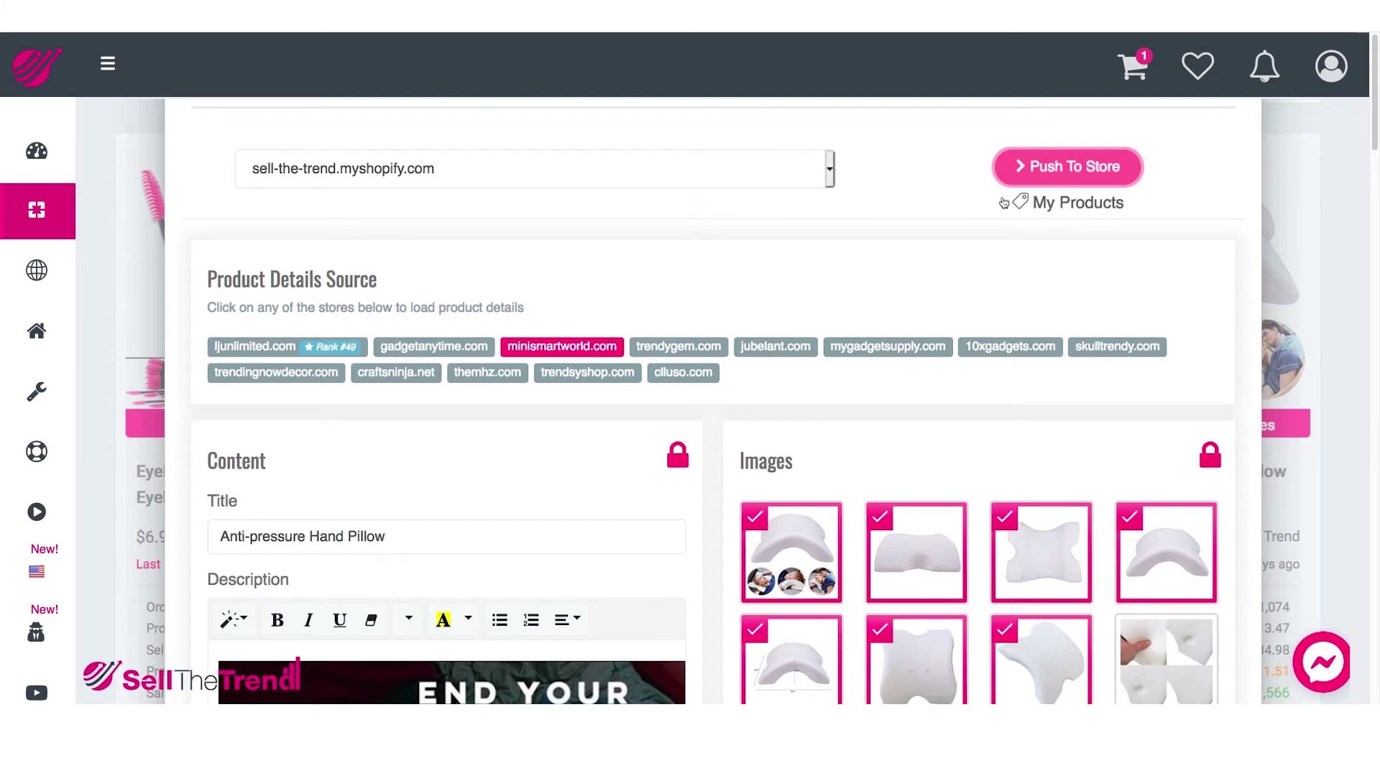
click(1075, 204)
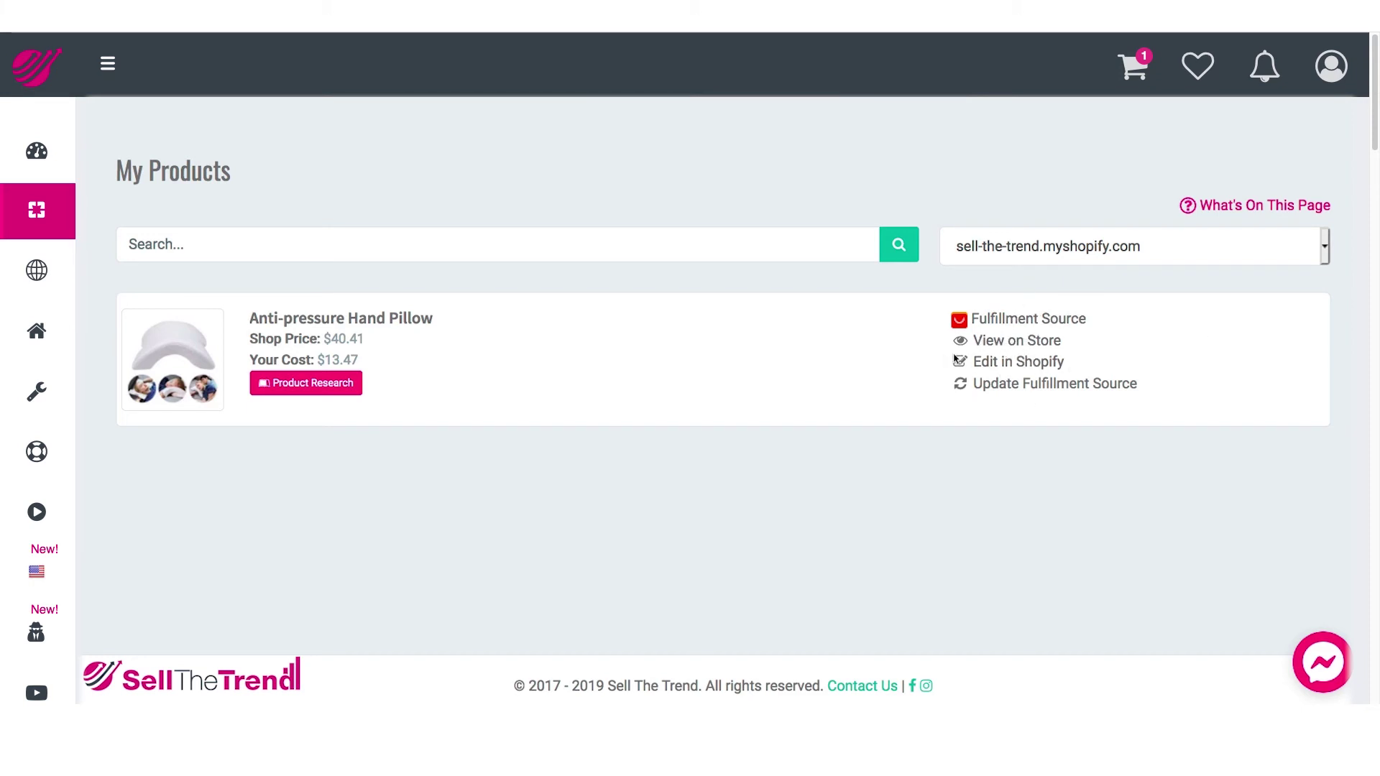
Step: Open the pushed pillow's fulfillment source and view its HomeAndGarden listing on AliExpress
click(1025, 322)
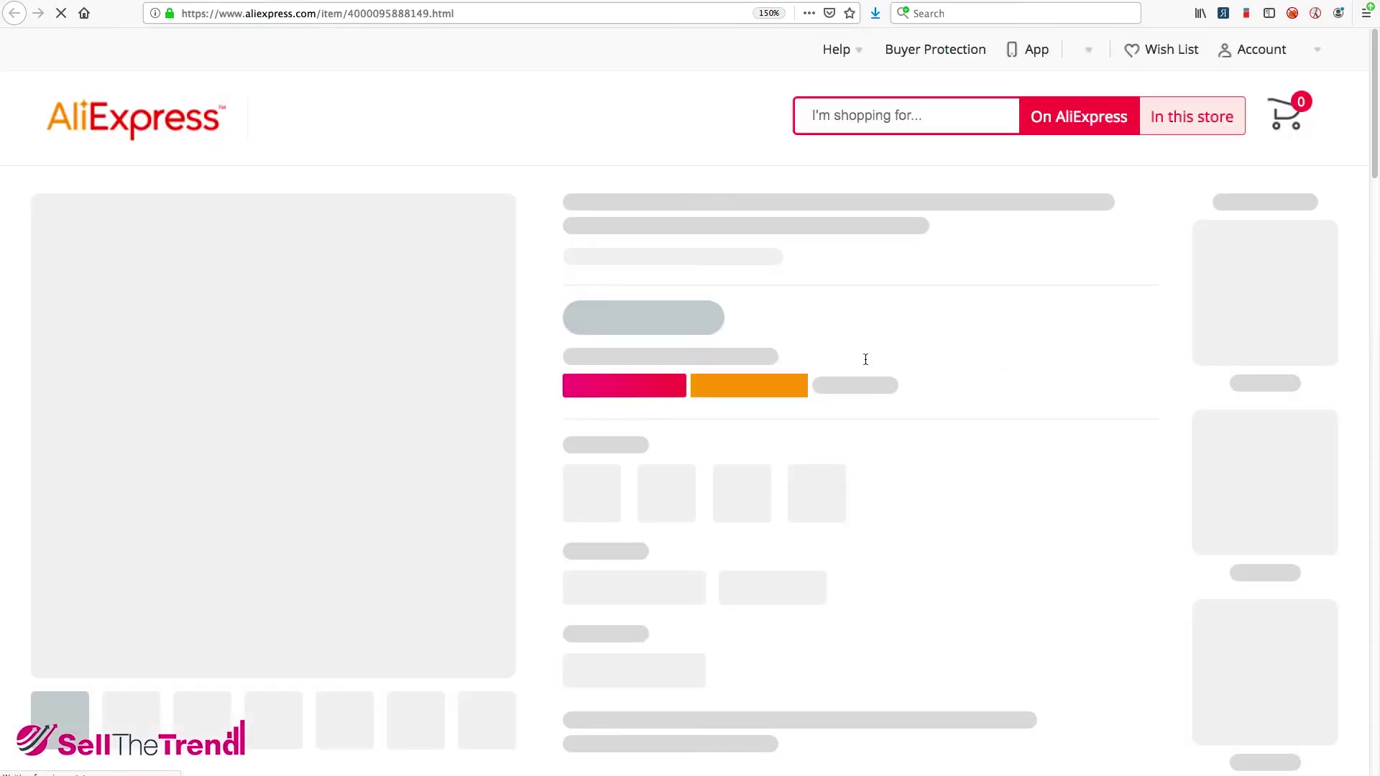
scroll(768, 414, down, 3)
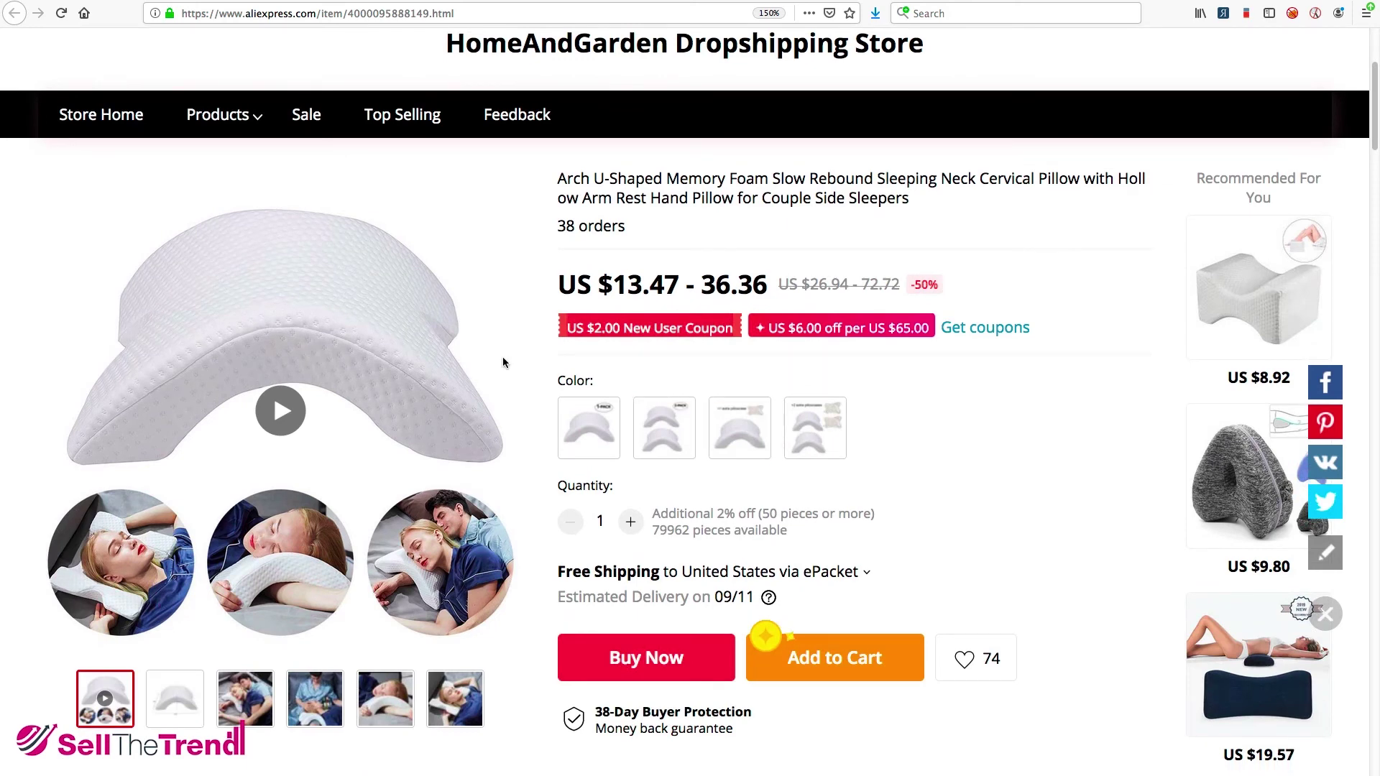
scroll(502, 367, up, 3)
scroll(637, 431, down, 1)
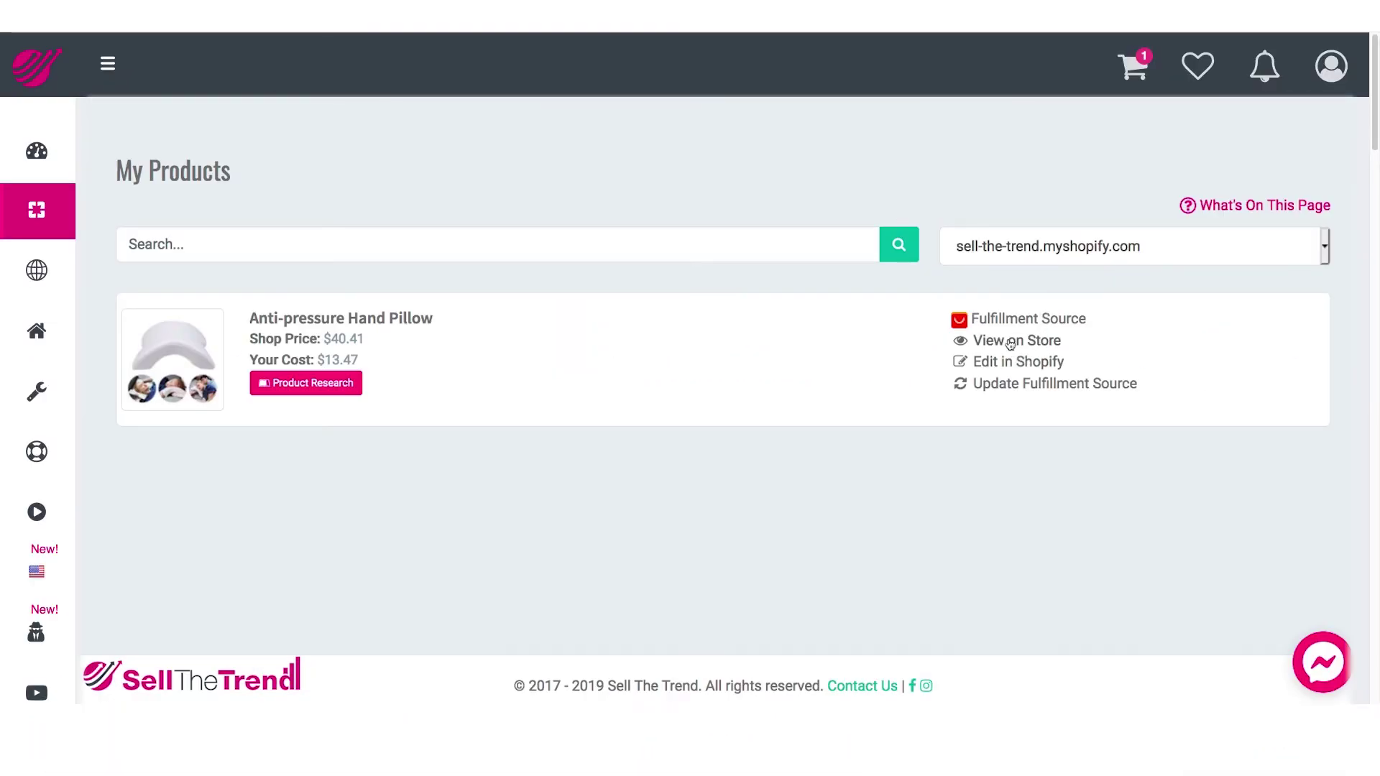
Step: View the pillow on the Shopify storefront and check the price of each variant, ending on QLZ1-1pack
click(1011, 342)
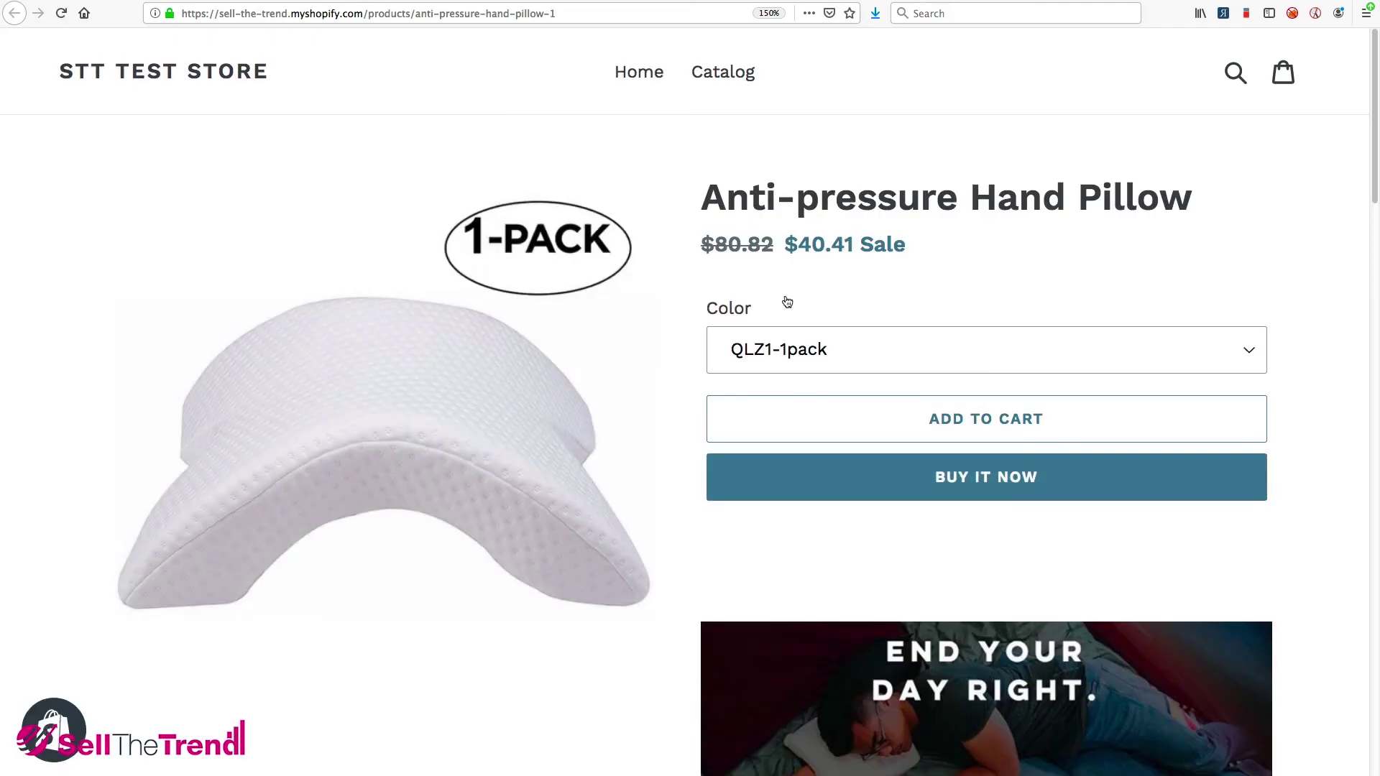
click(801, 350)
click(805, 362)
click(806, 369)
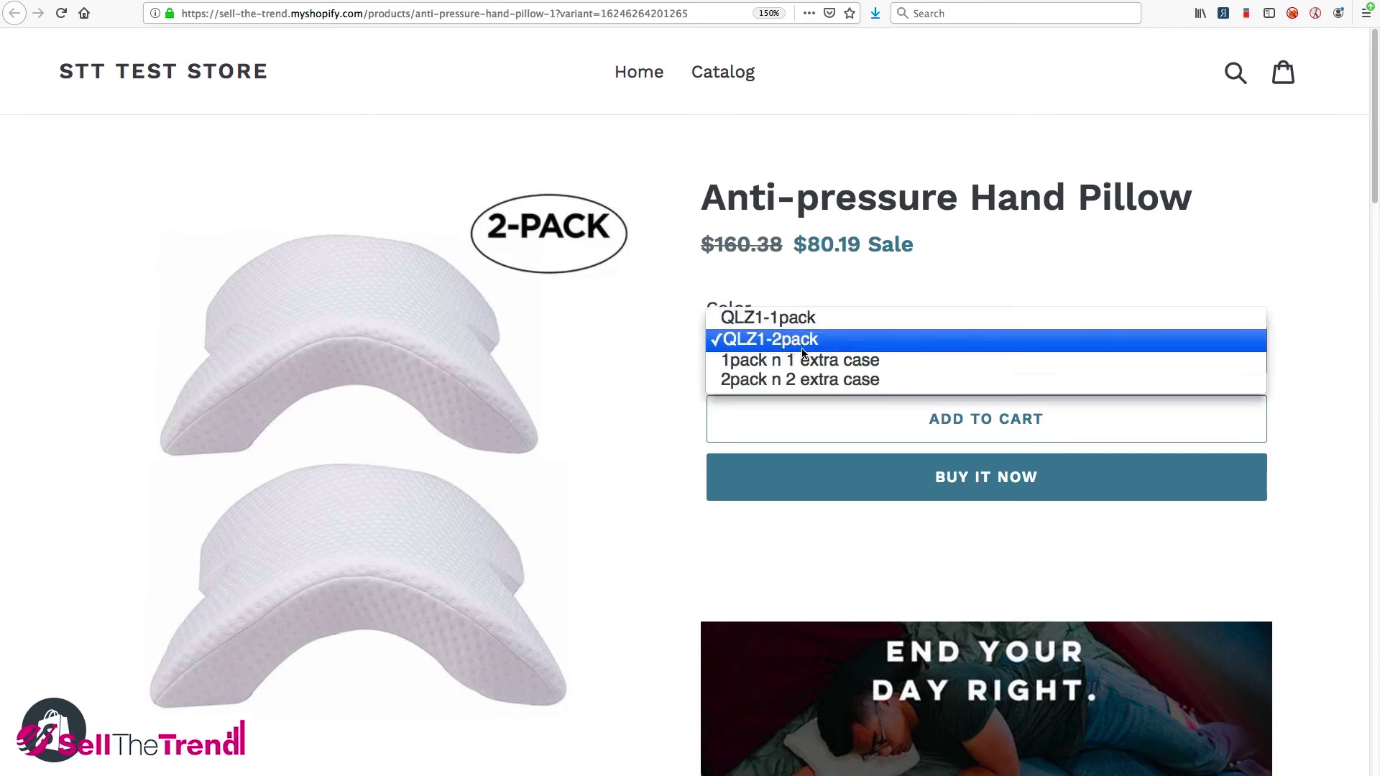
click(800, 367)
click(801, 369)
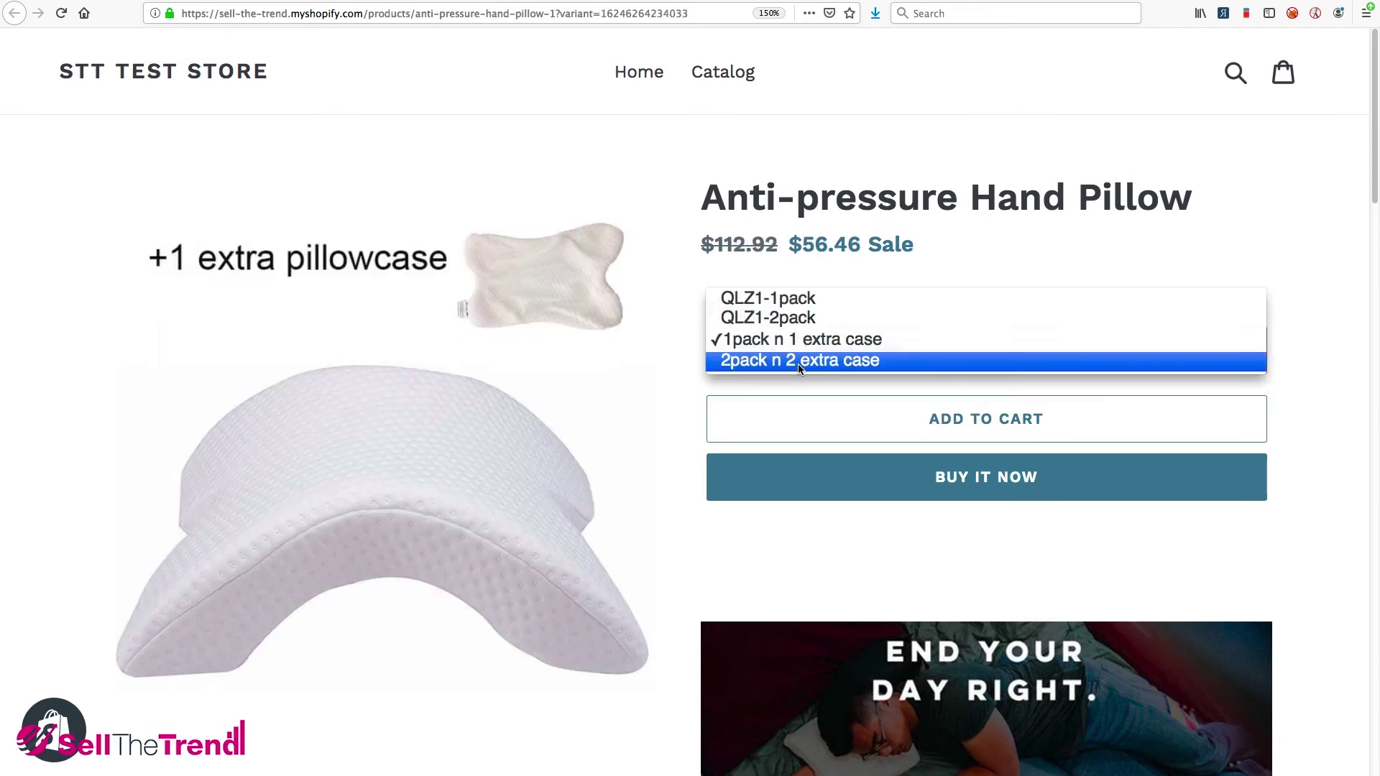
click(798, 363)
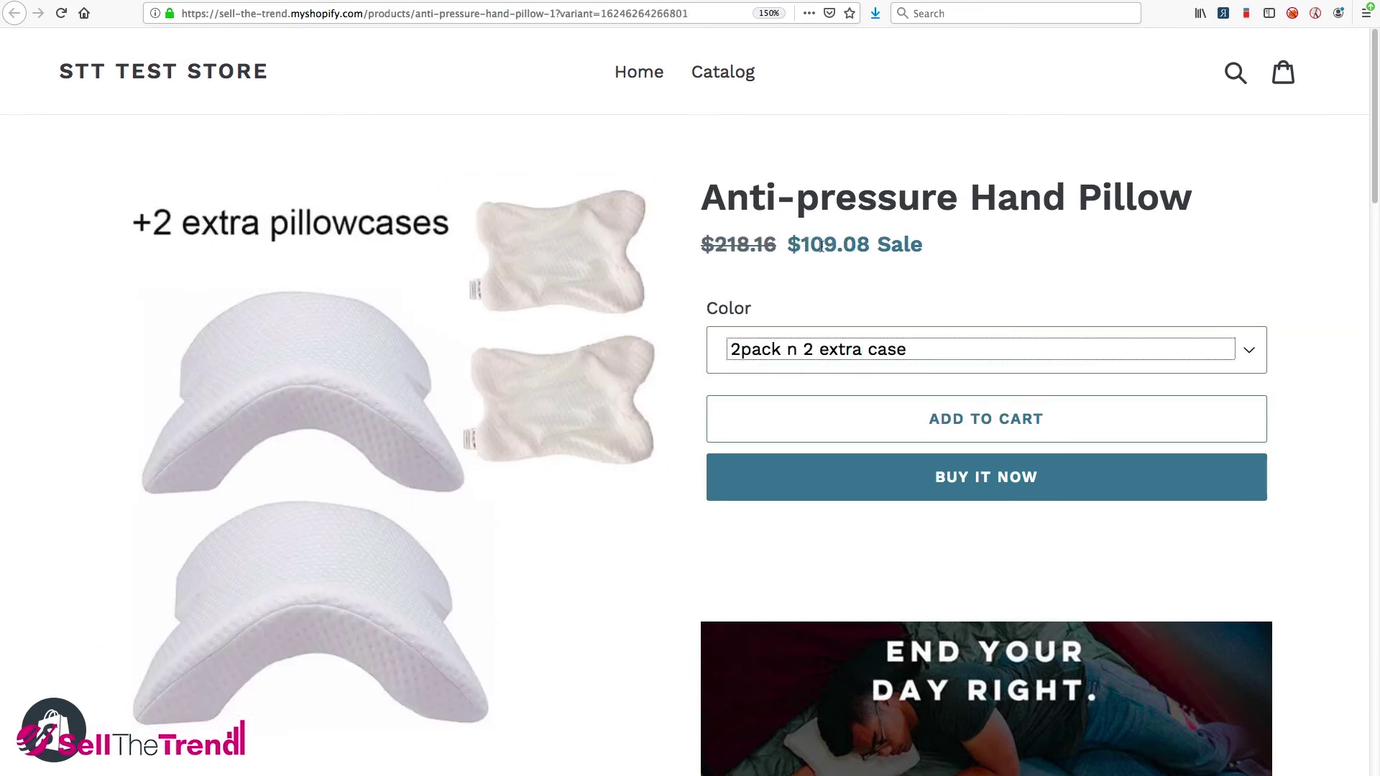
click(800, 352)
click(800, 275)
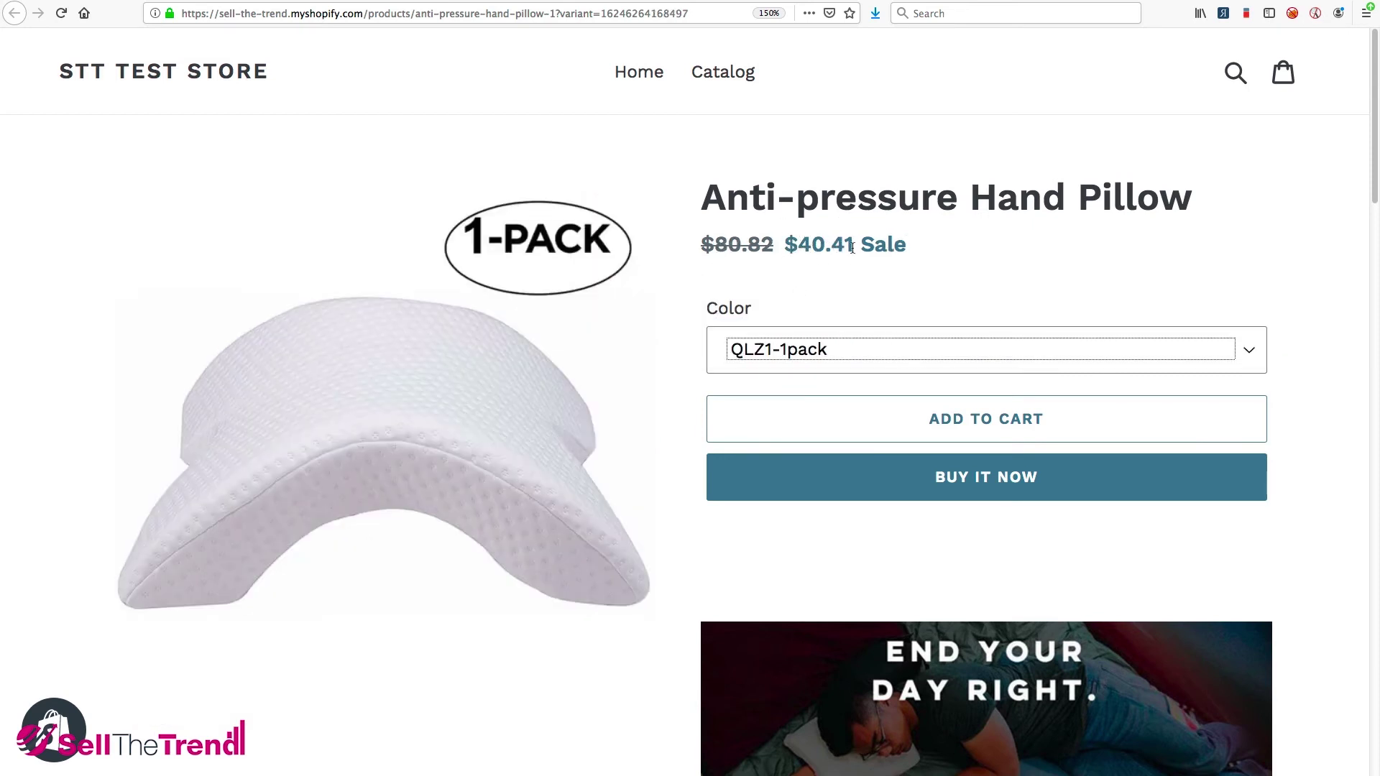
Step: Select the 1pack n 1 extra case variant and examine the storefront page's images and product description
click(823, 351)
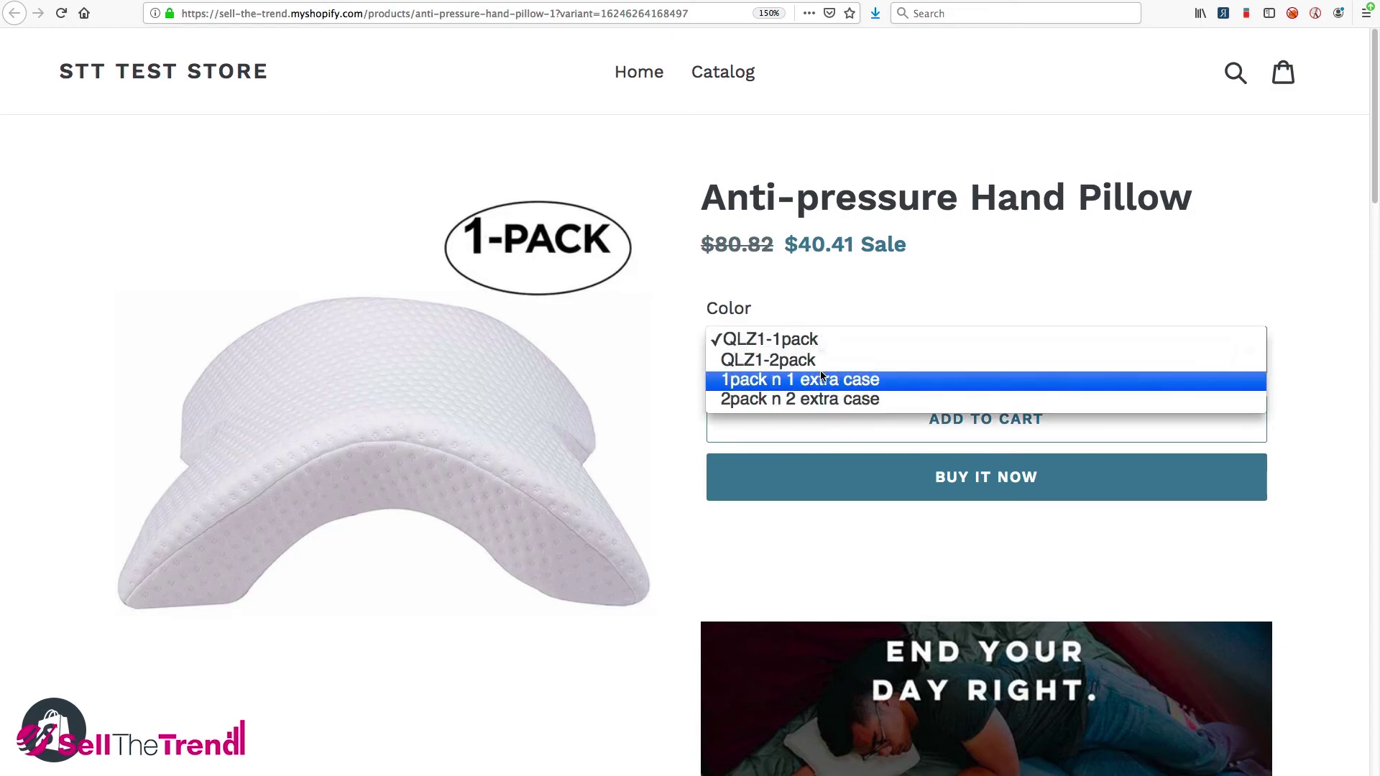
click(823, 382)
scroll(882, 429, down, 10)
scroll(881, 421, up, 2)
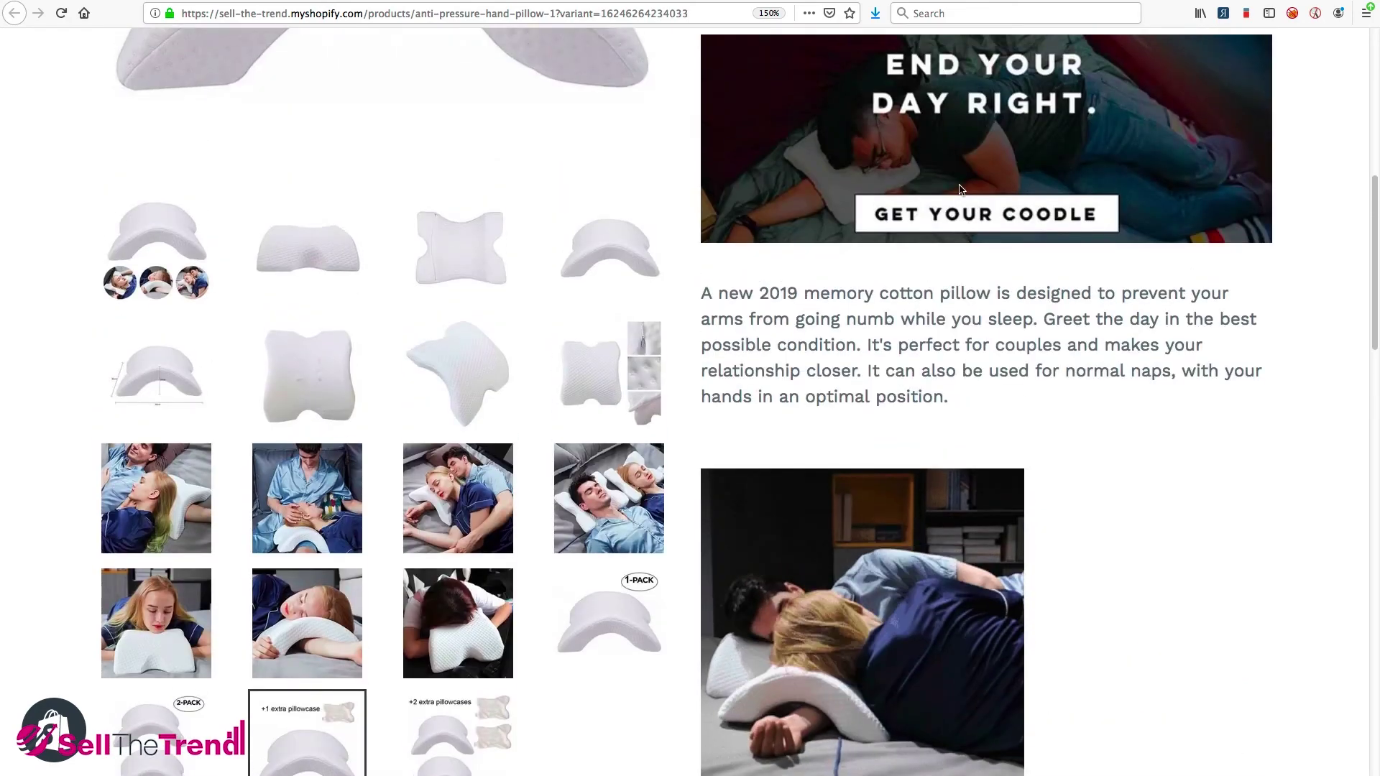
scroll(317, 267, down, 2)
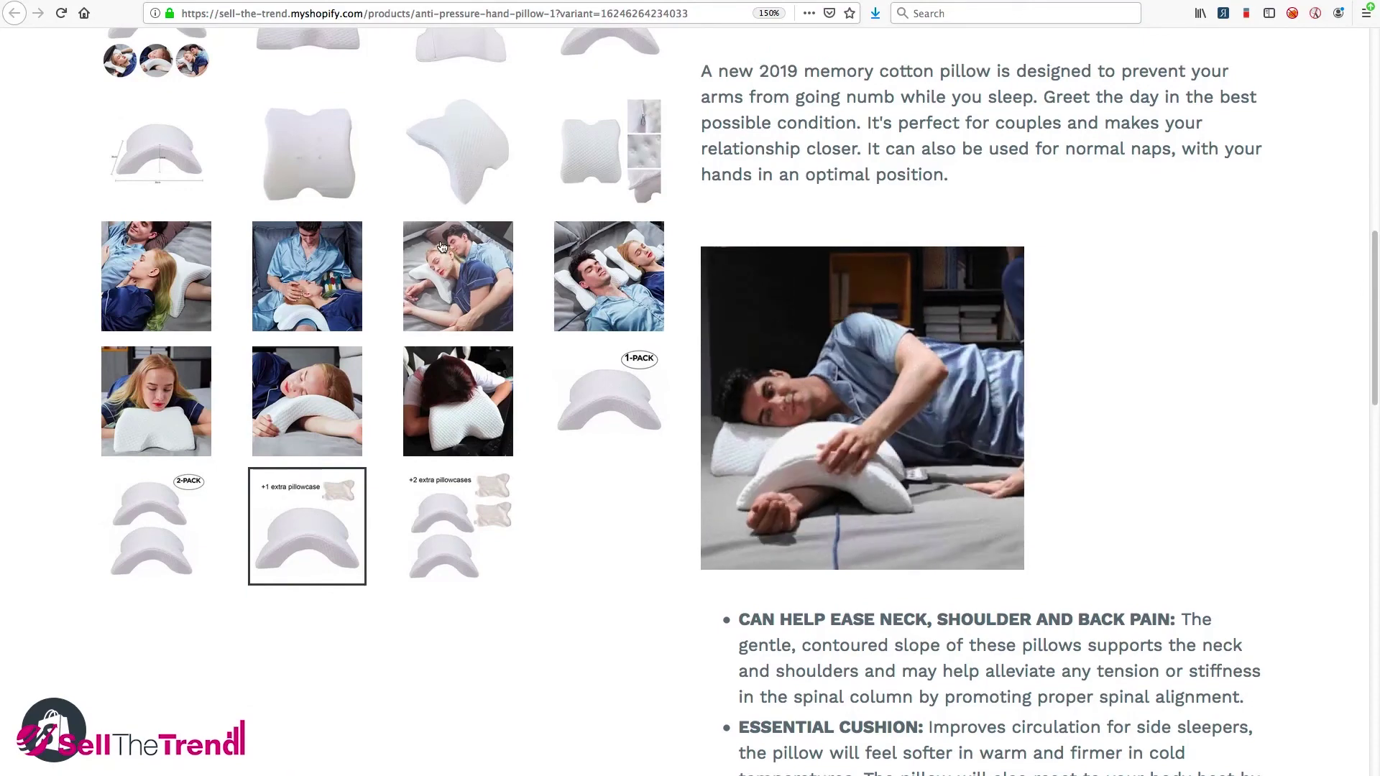
scroll(465, 422, up, 1)
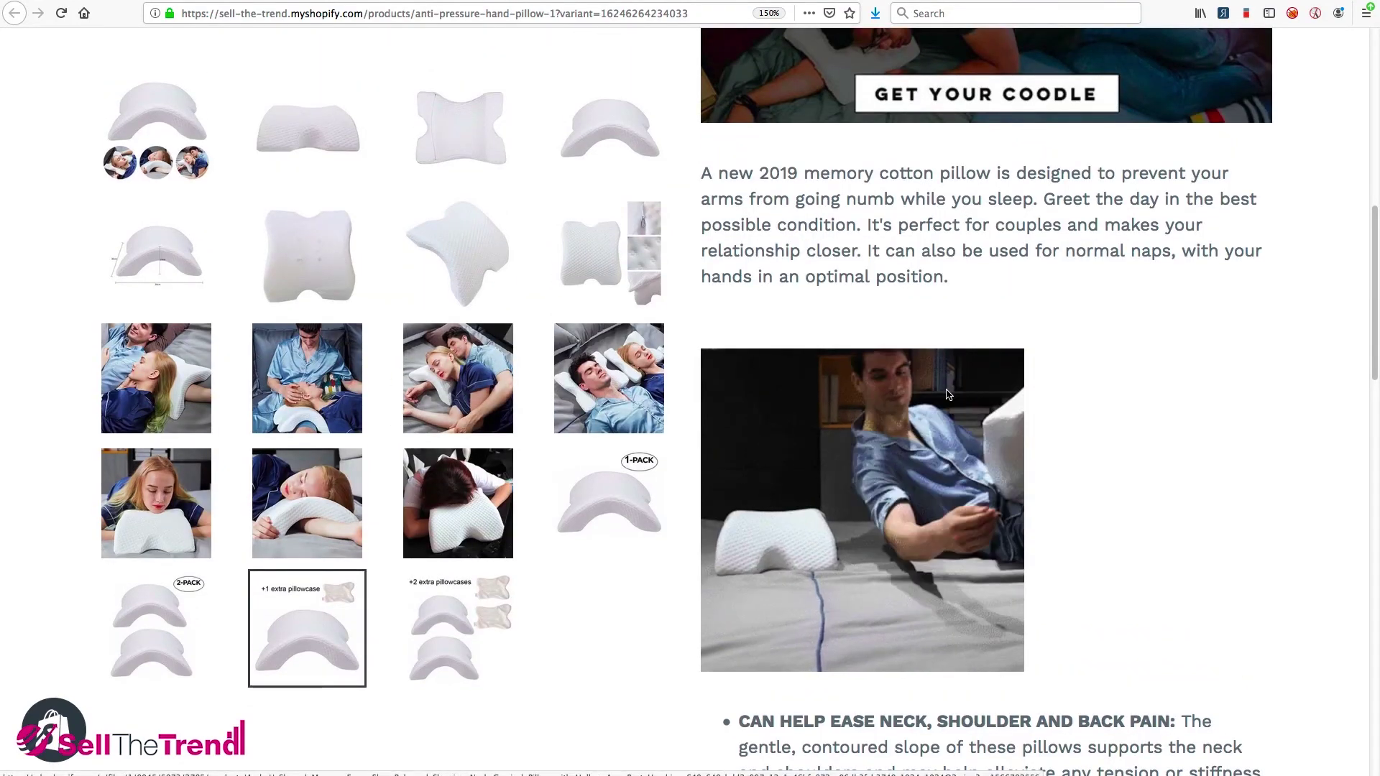
scroll(934, 397, down, 10)
scroll(942, 398, down, 5)
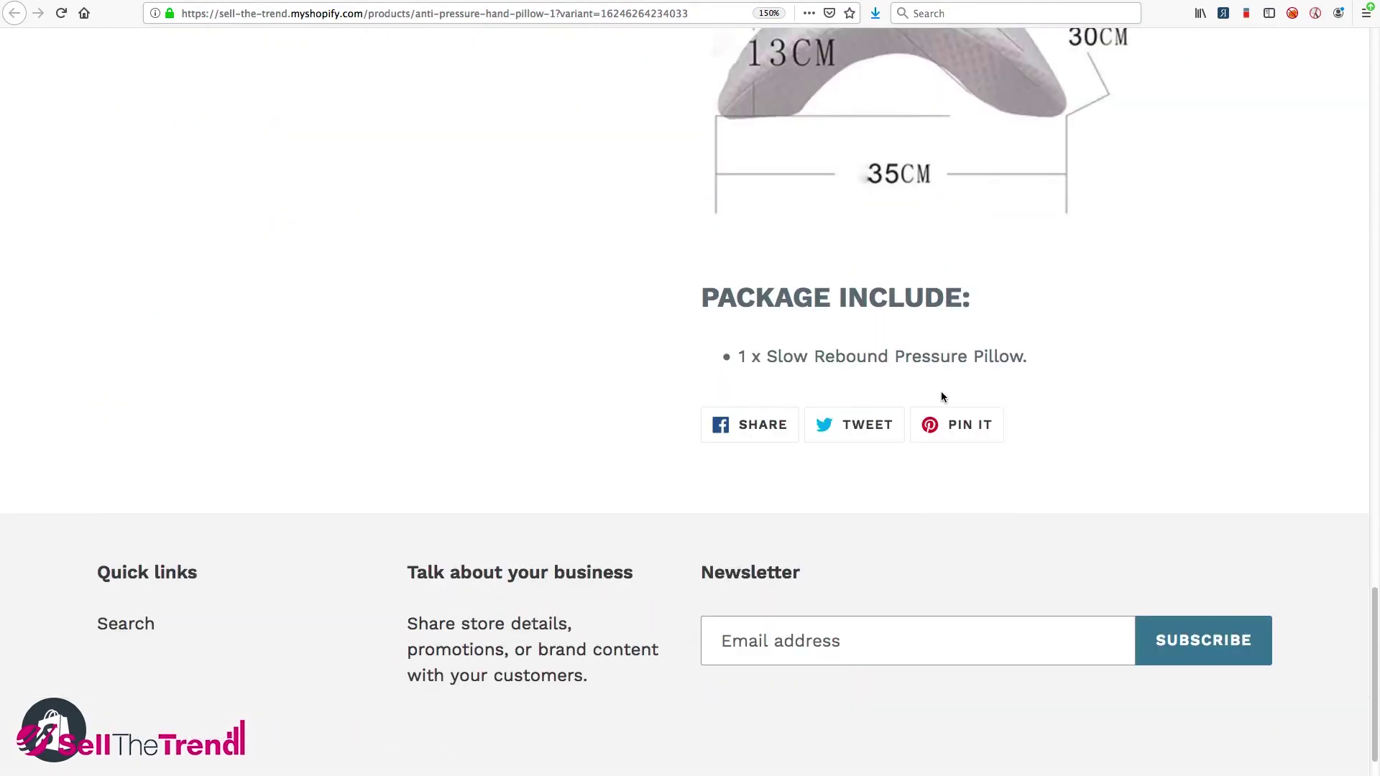
scroll(942, 398, up, 20)
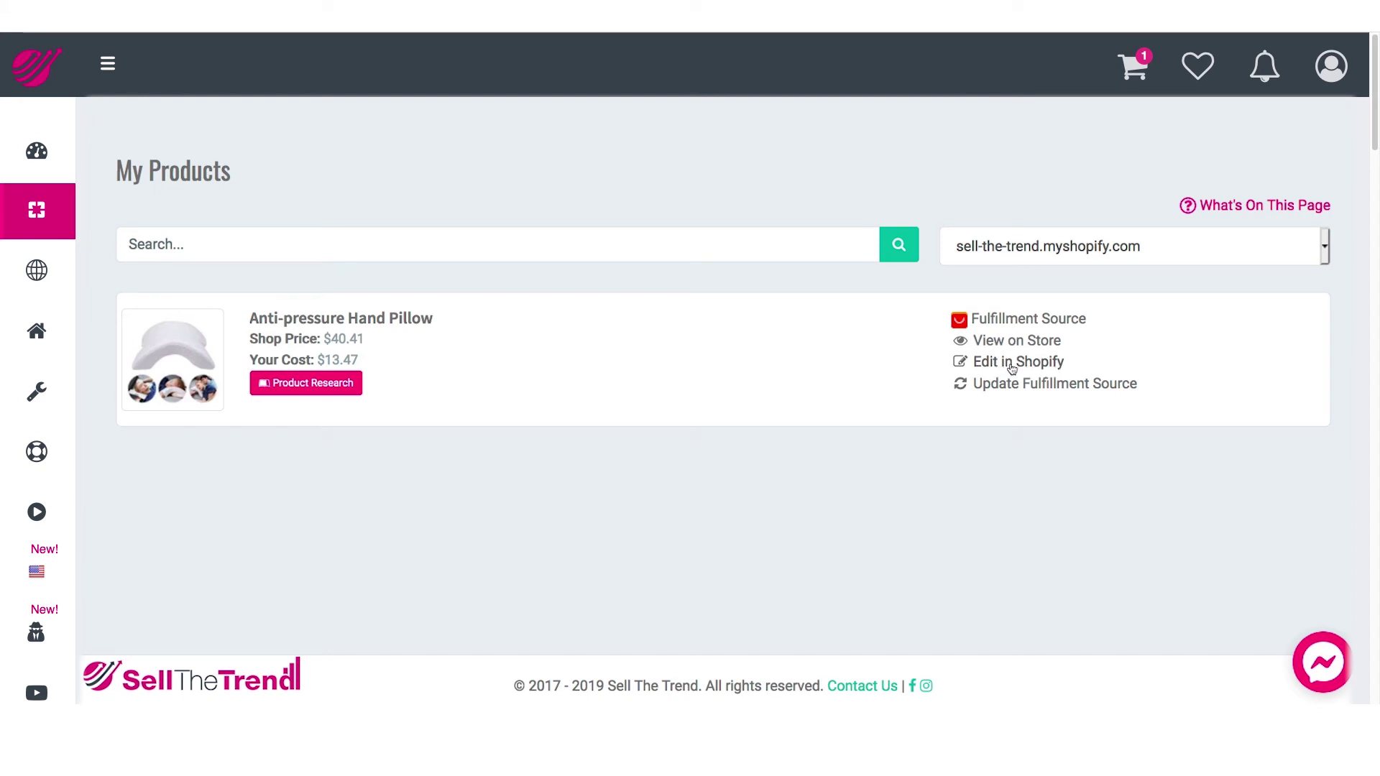
Step: Open the pillow for editing in Shopify admin and examine its description, images, tags and variant prices
click(1012, 362)
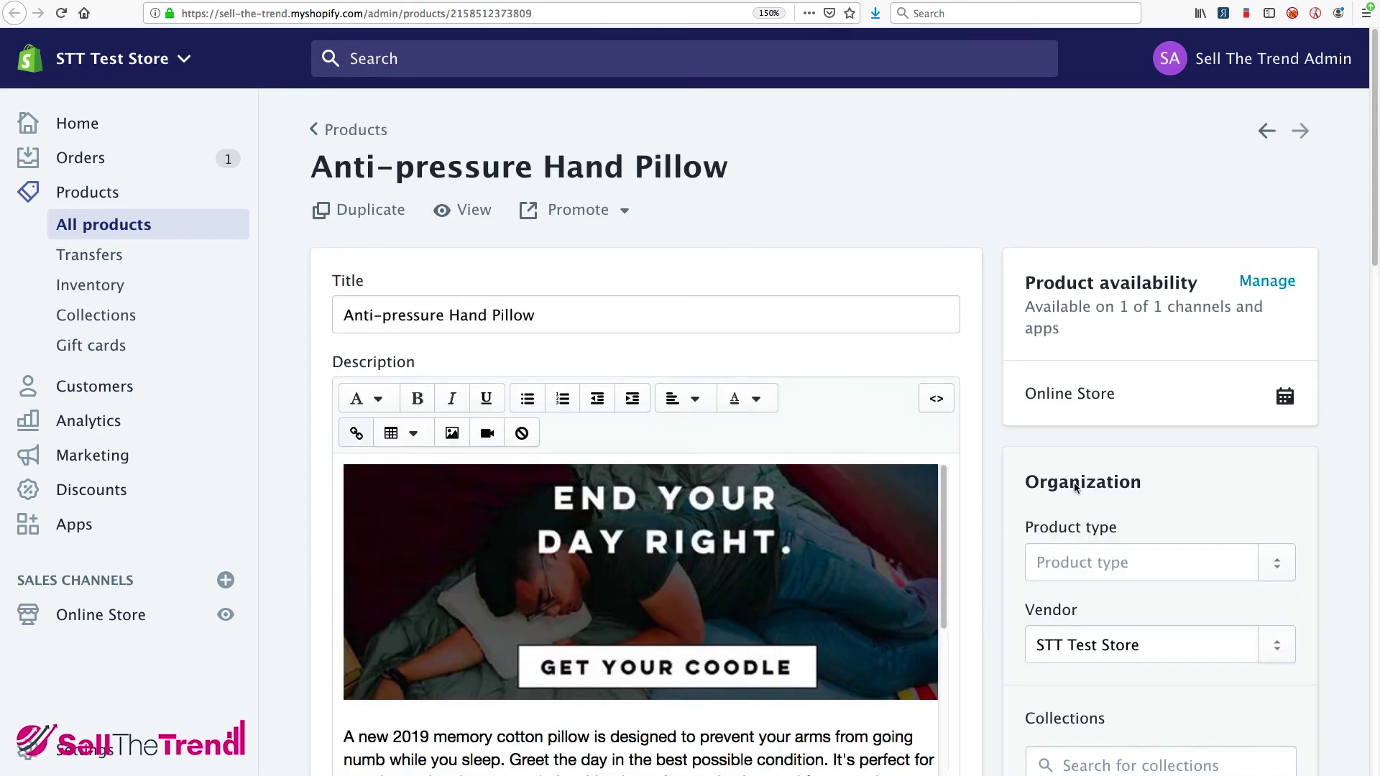
scroll(1071, 487, down, 10)
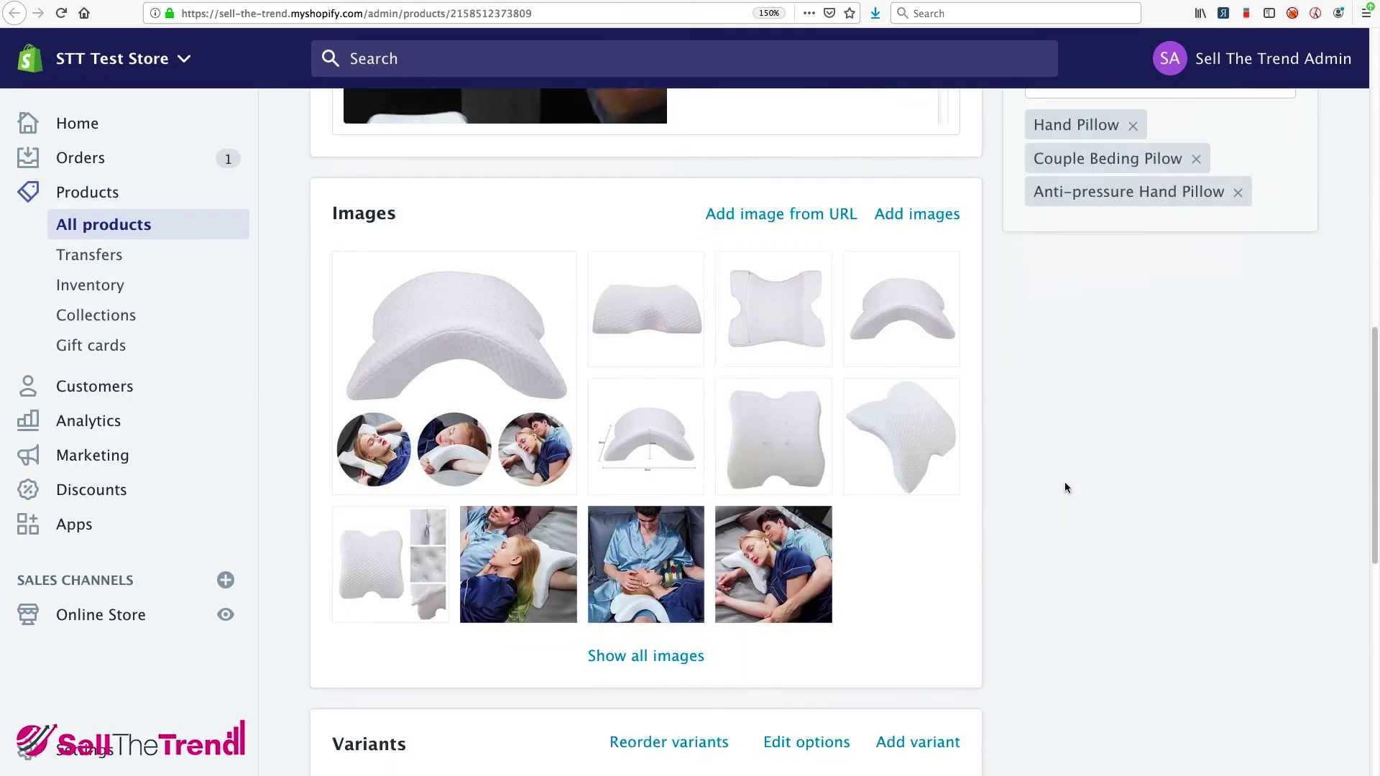
scroll(1067, 487, down, 8)
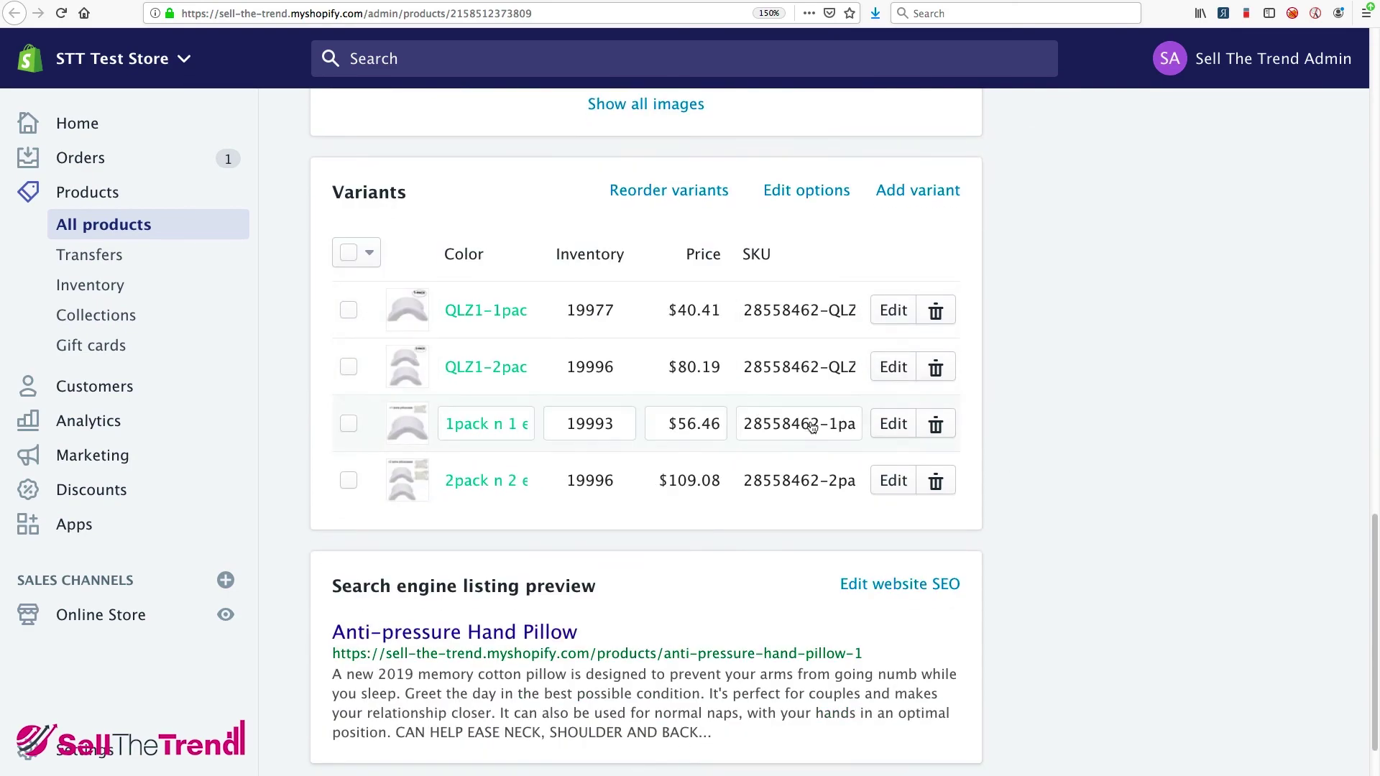
scroll(812, 427, up, 18)
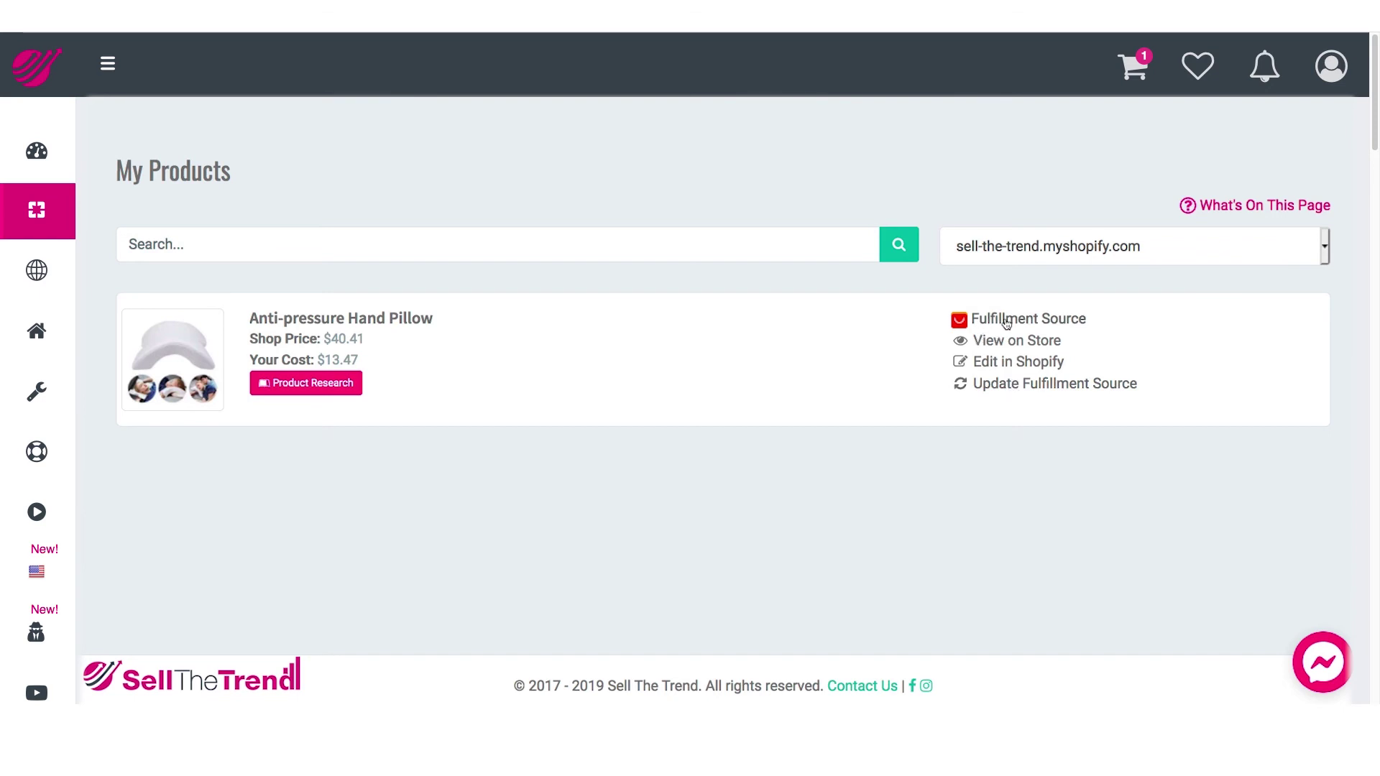
Step: Reopen the pillow's fulfillment source from the pushed products list and review the AliExpress price, variants and shipping
click(1001, 319)
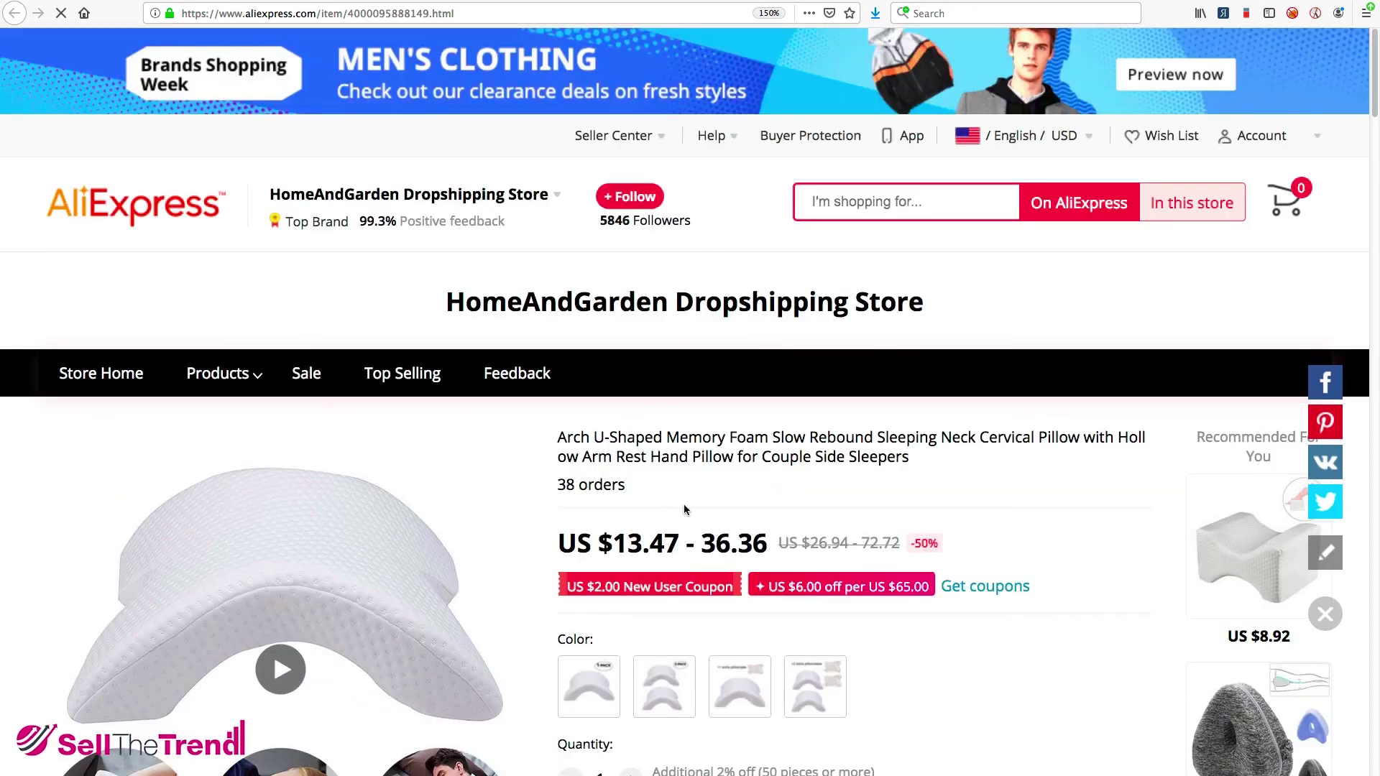
scroll(683, 507, down, 4)
click(707, 518)
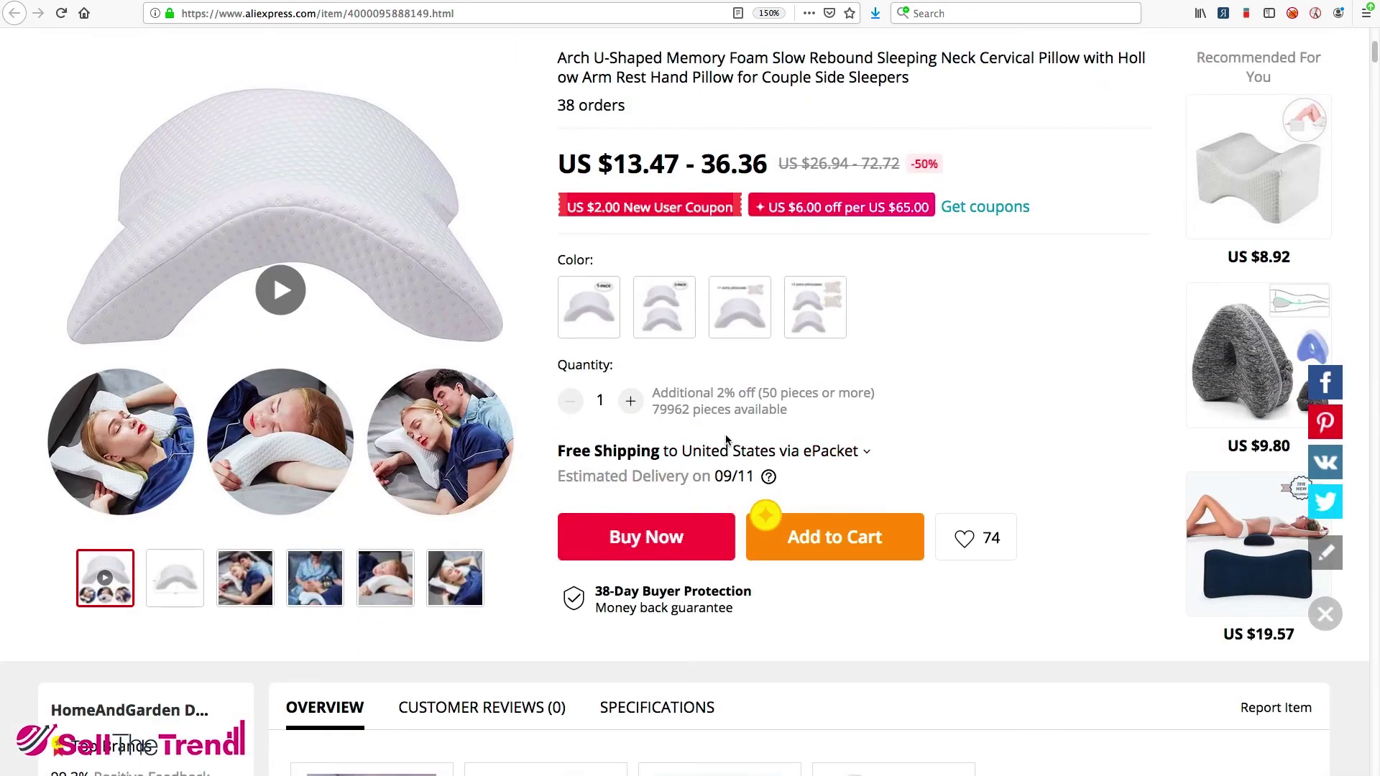
scroll(726, 434, up, 4)
scroll(717, 467, down, 1)
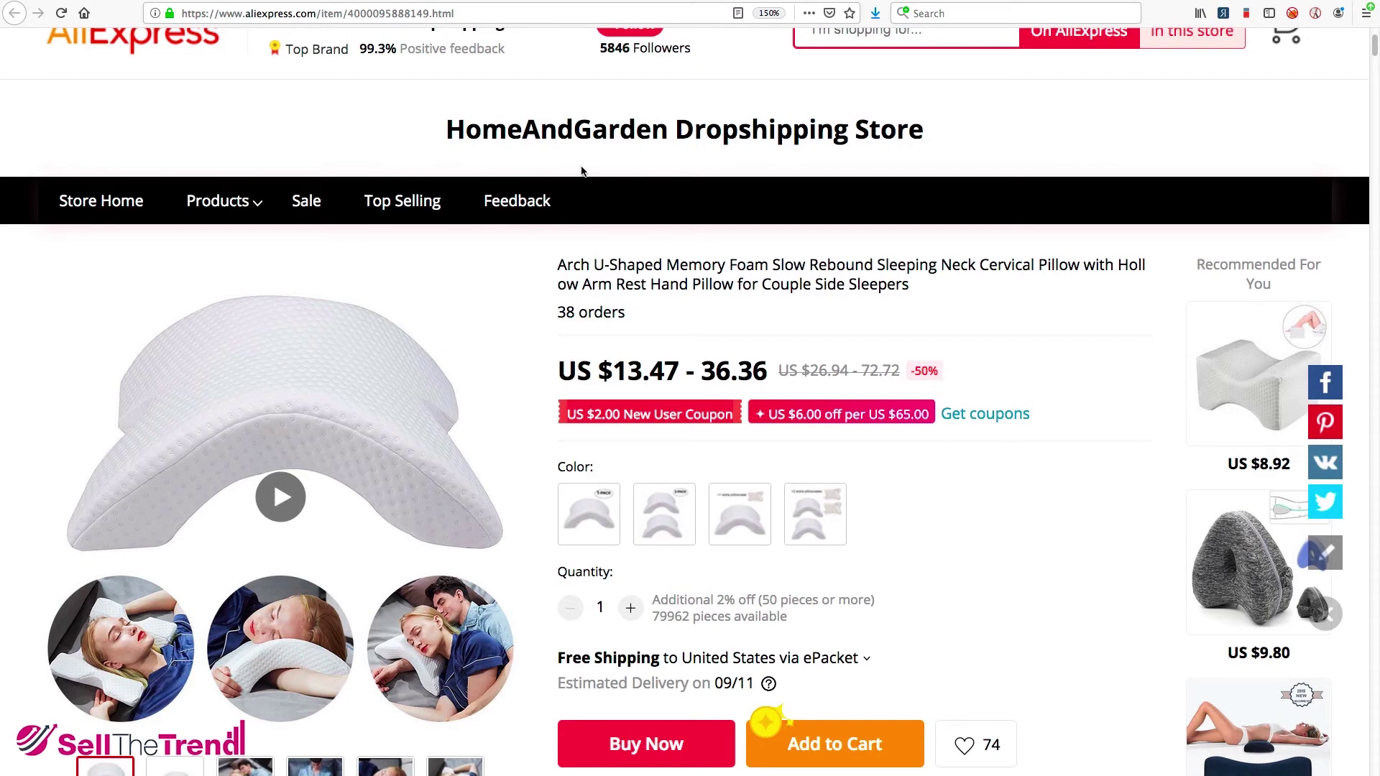
scroll(576, 167, up, 3)
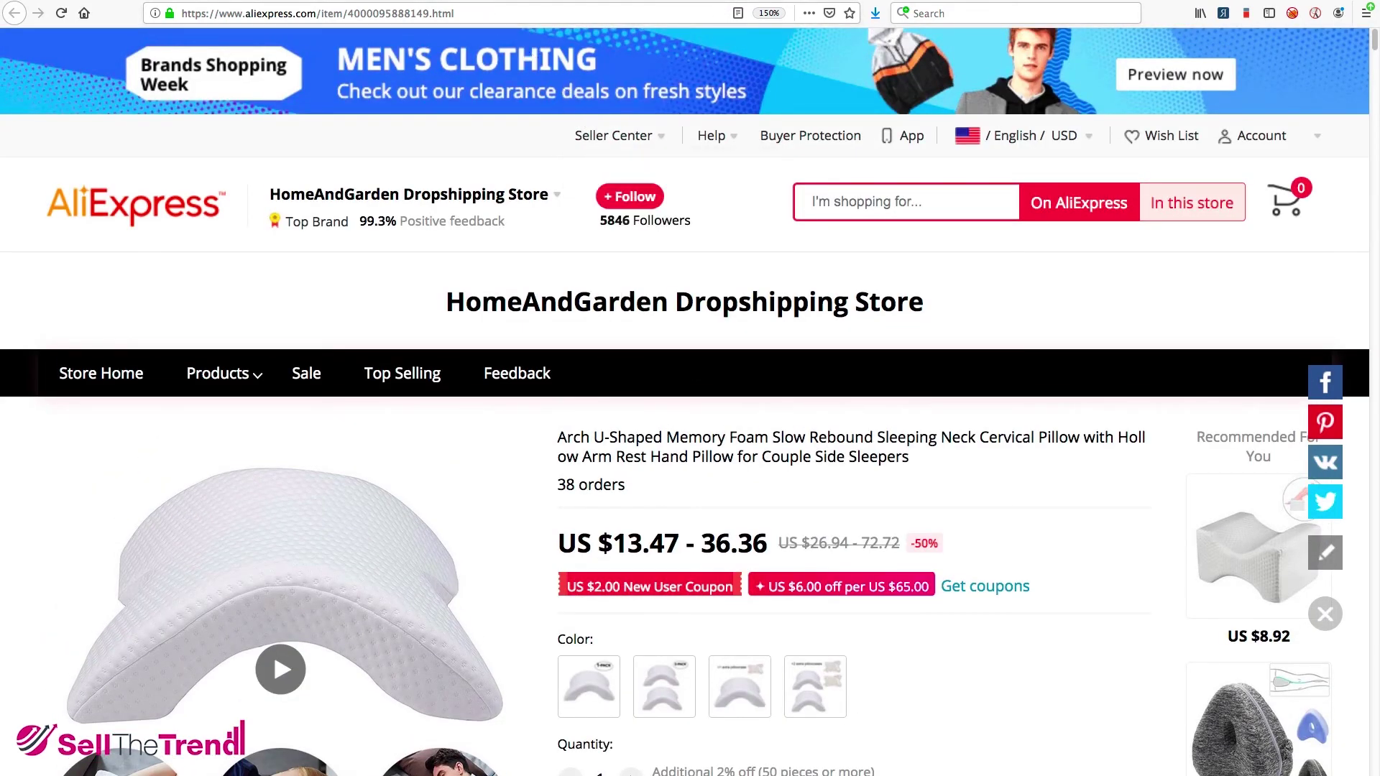
scroll(874, 467, down, 15)
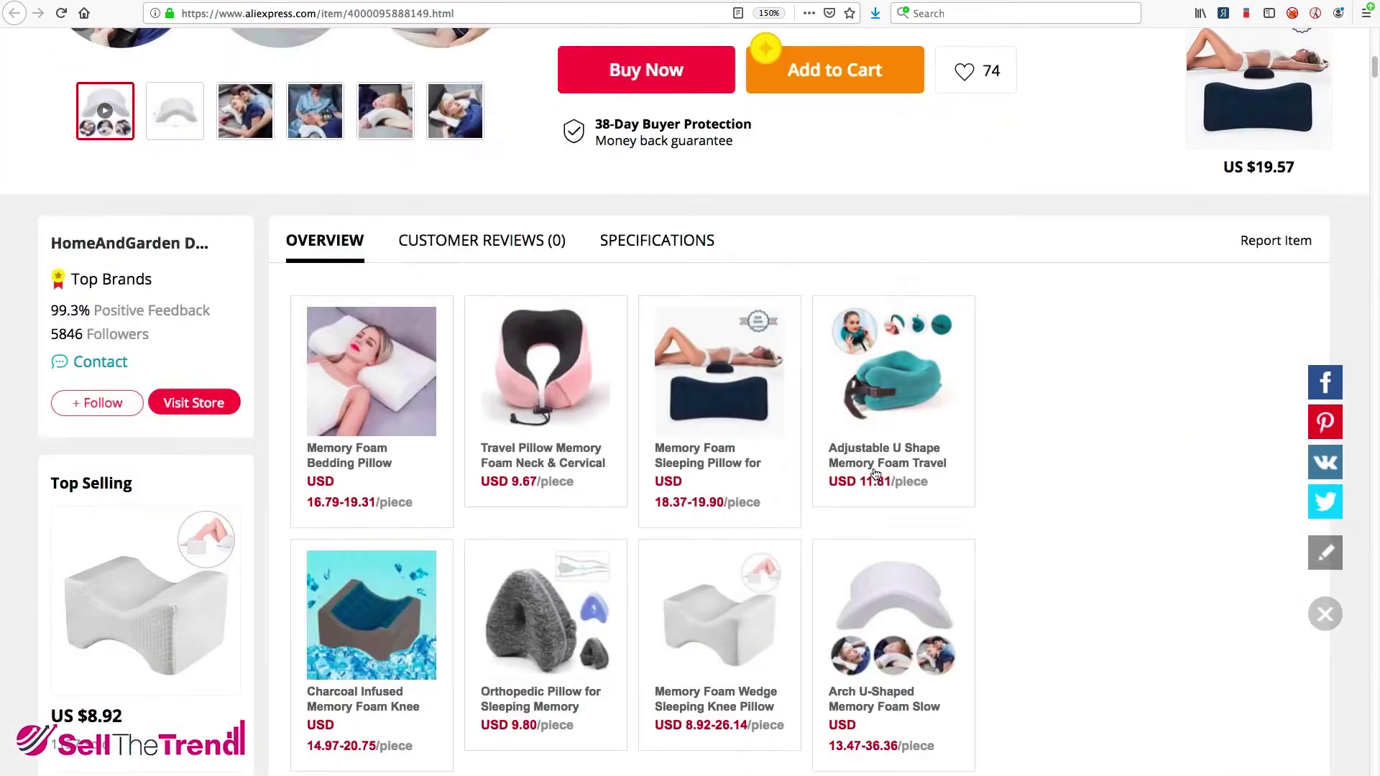
scroll(874, 468, up, 20)
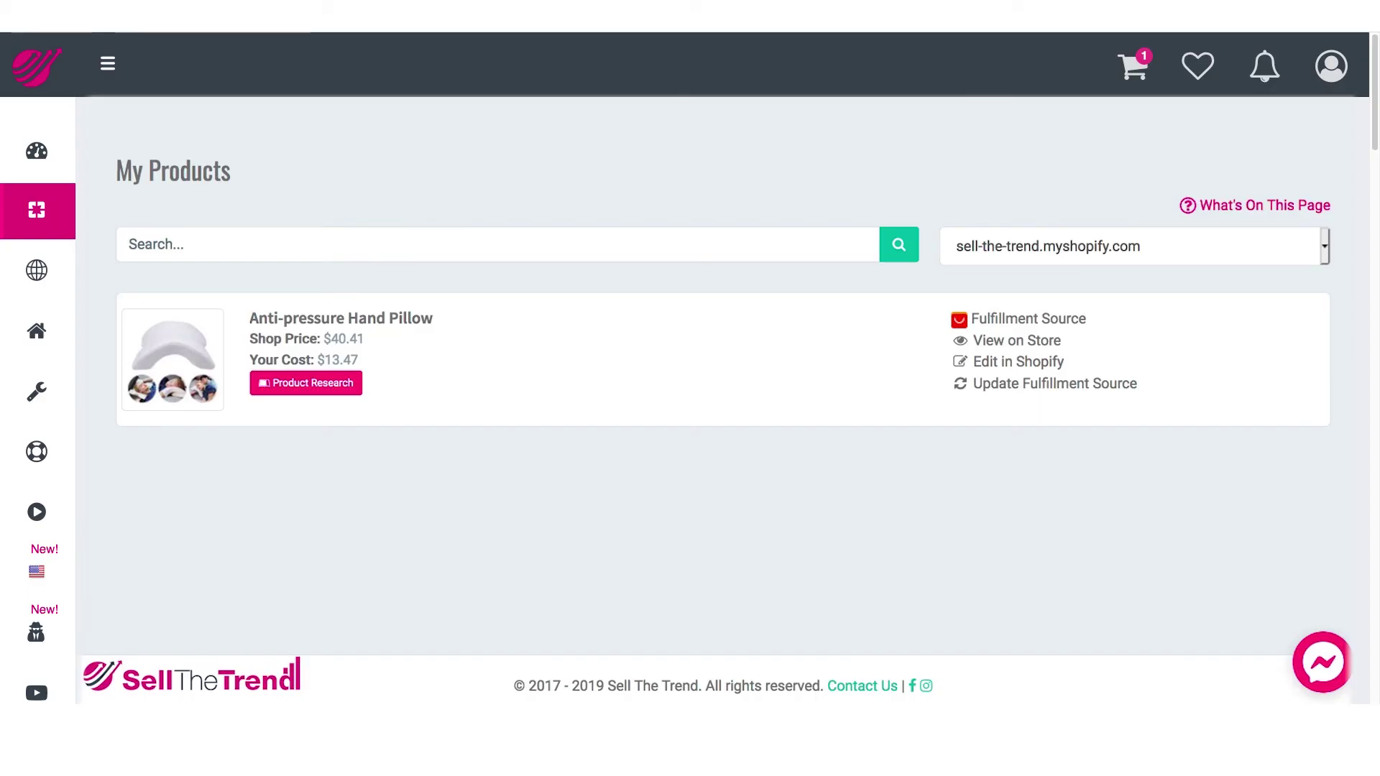
click(1012, 385)
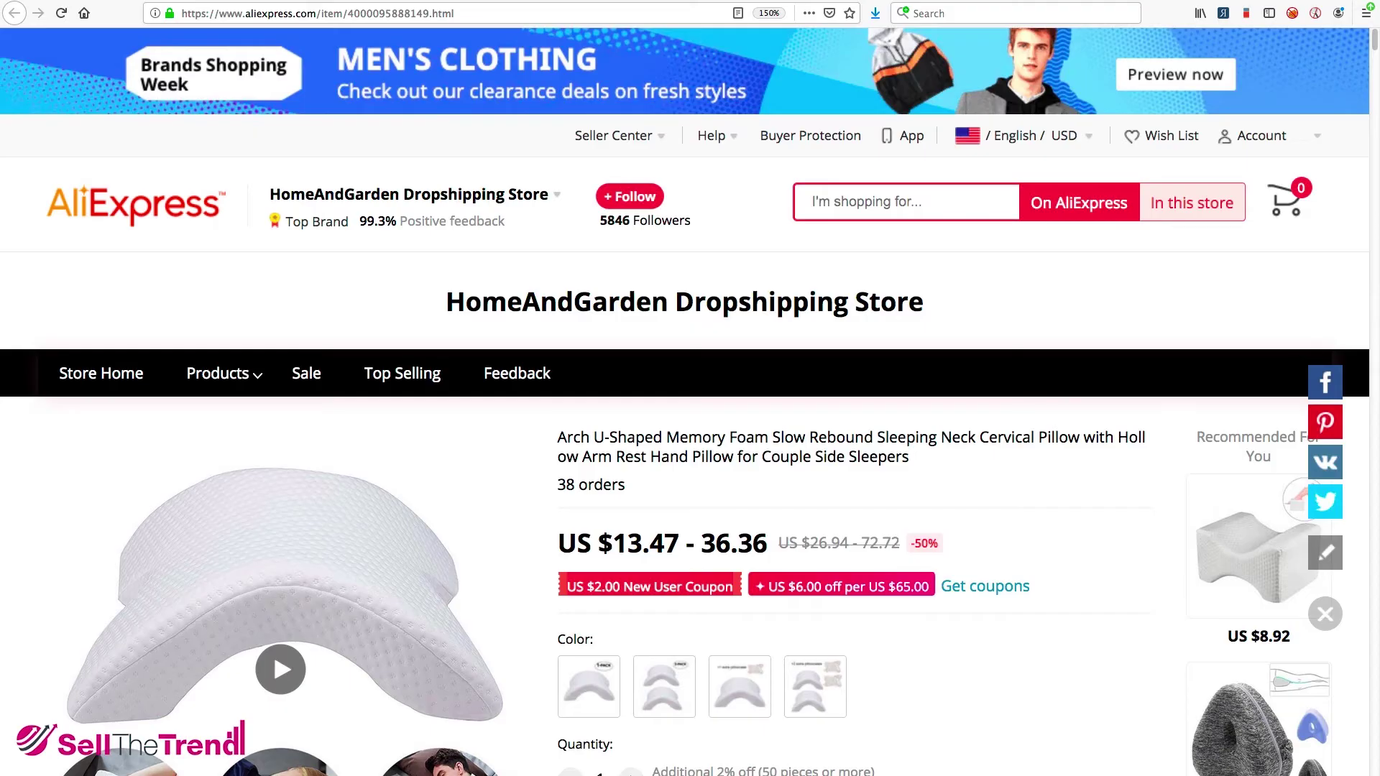
click(348, 14)
key(ctrl+c)
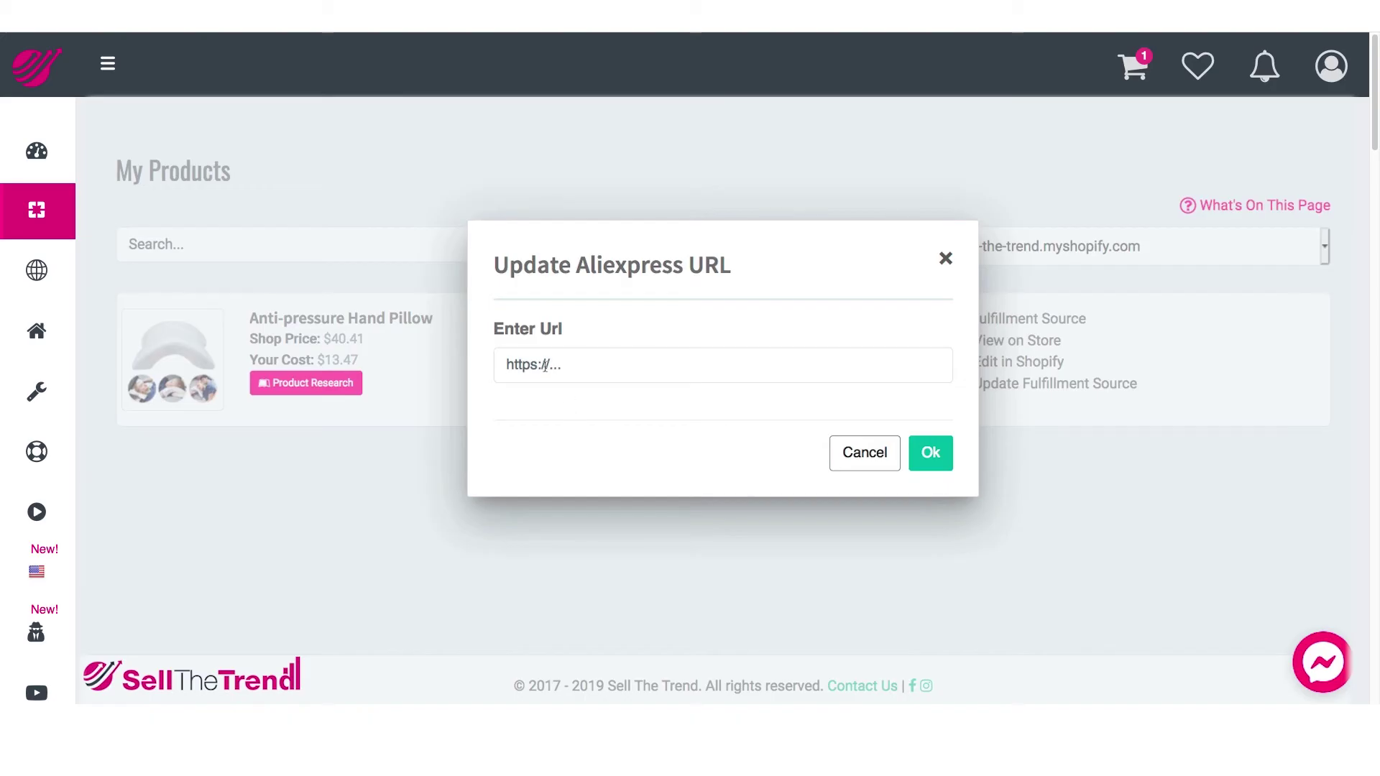
click(548, 371)
key(ctrl+v)
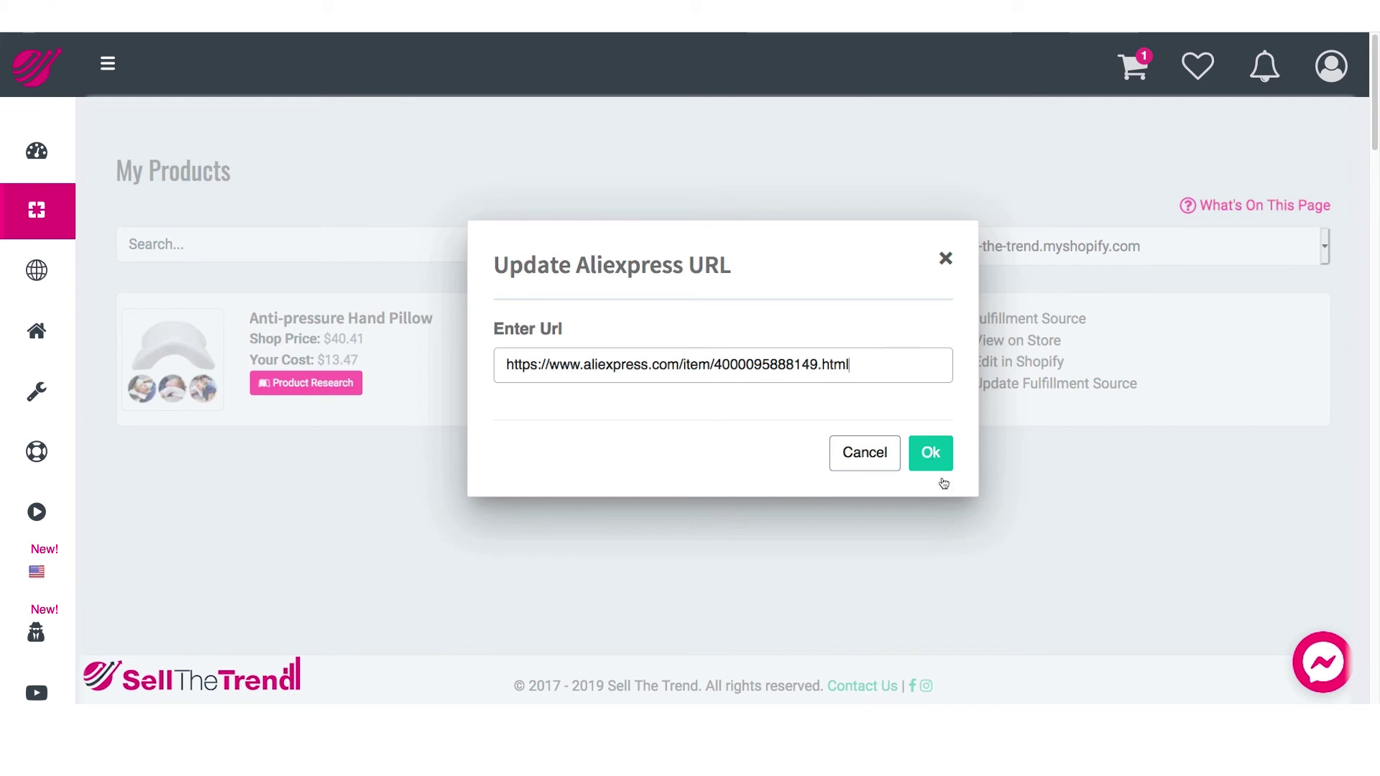
click(945, 260)
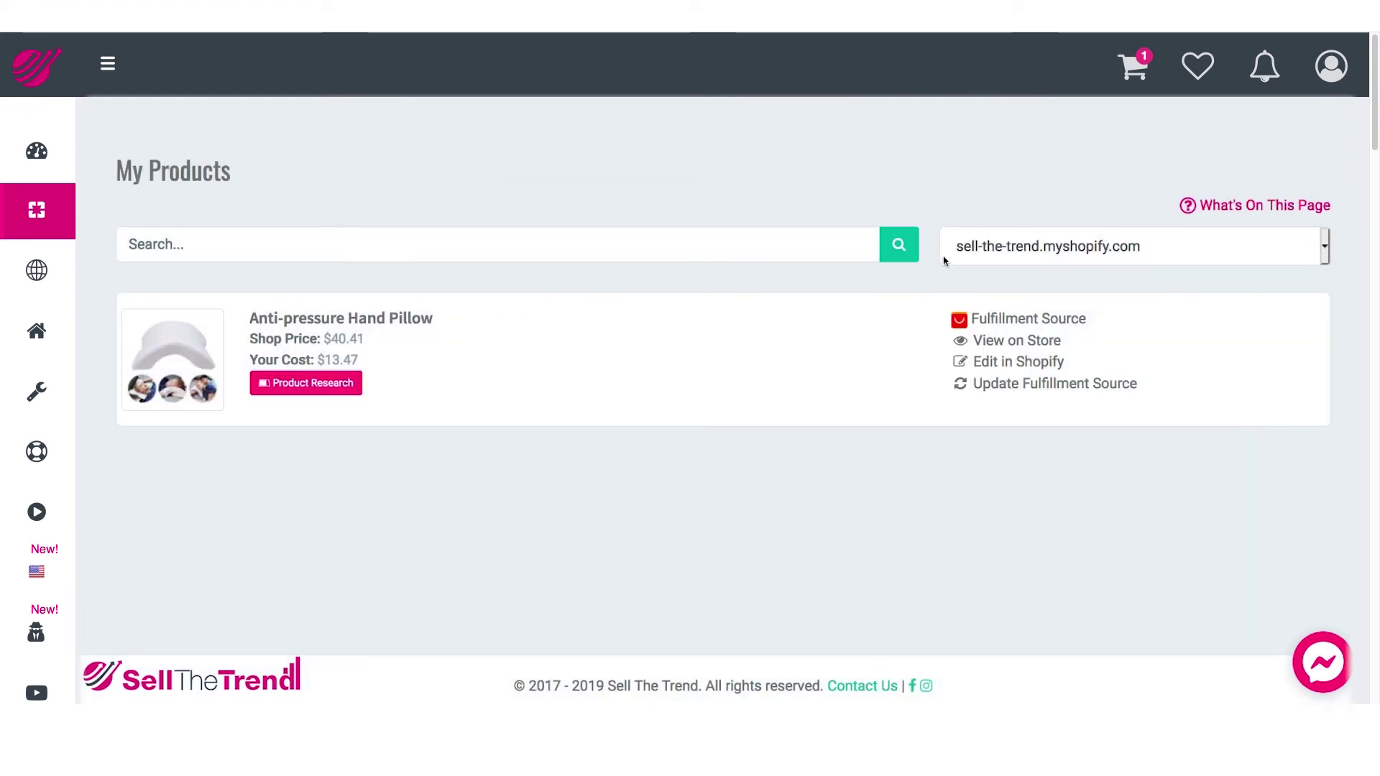
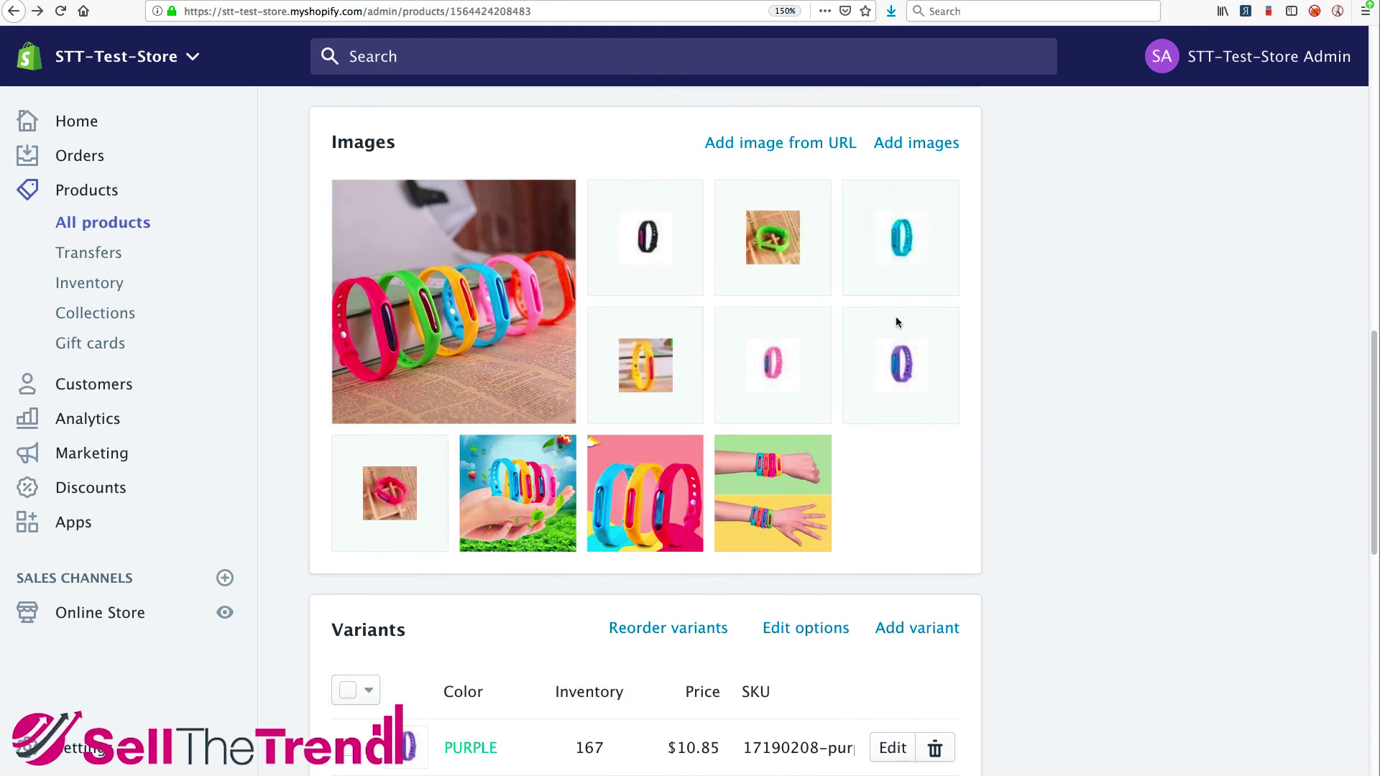
Step: Review the variants of the Bugz-B-Gone All-Natural Mosquito Bands in Shopify admin and view the PURPLE variant's options and pricing
scroll(1039, 392, down, 8)
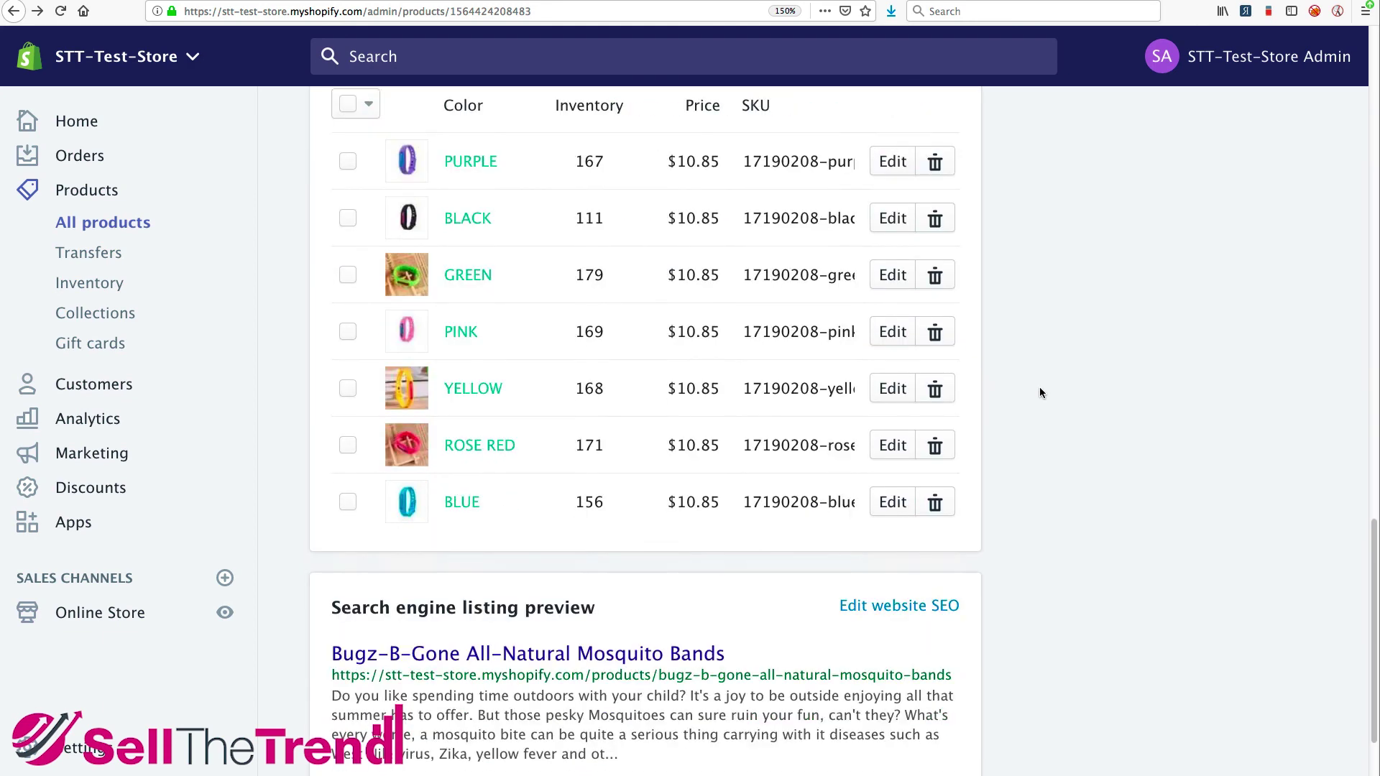
scroll(1039, 391, up, 3)
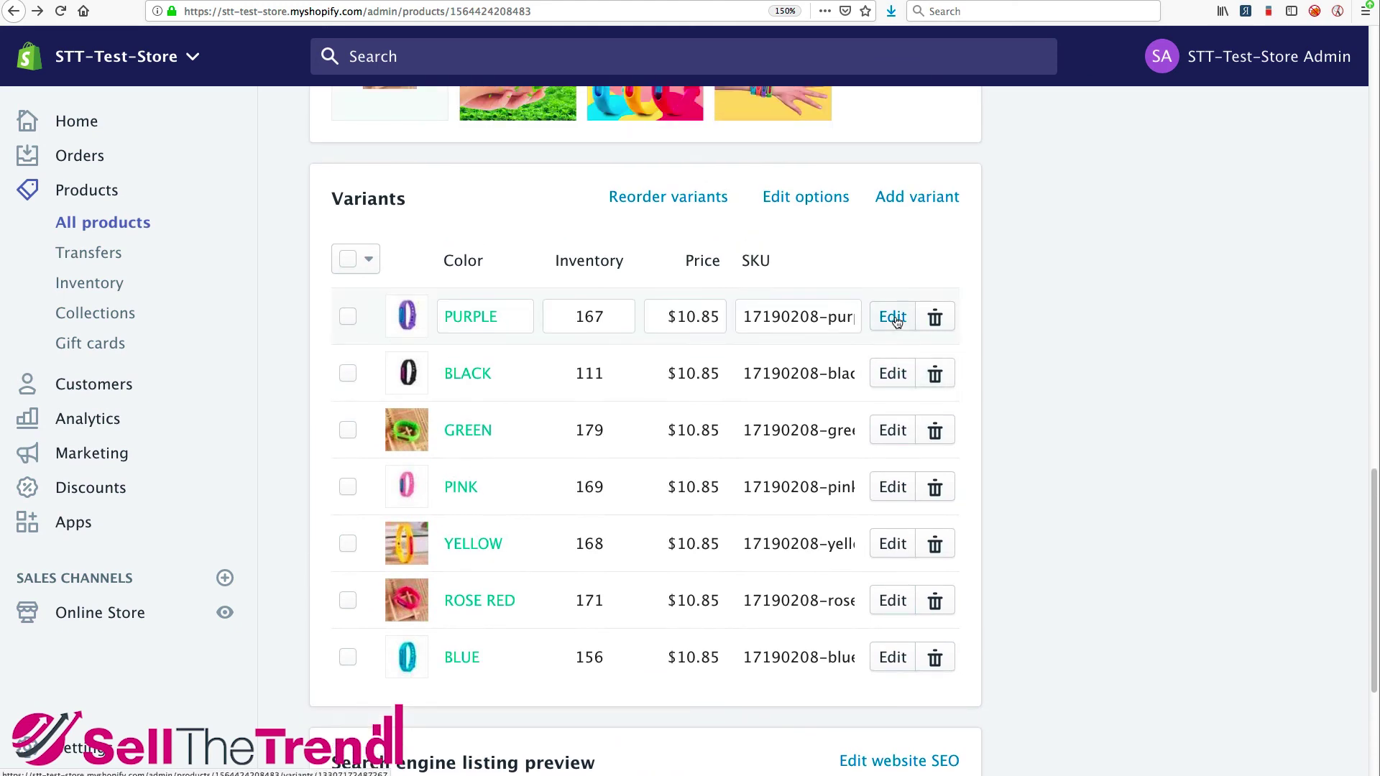
click(893, 317)
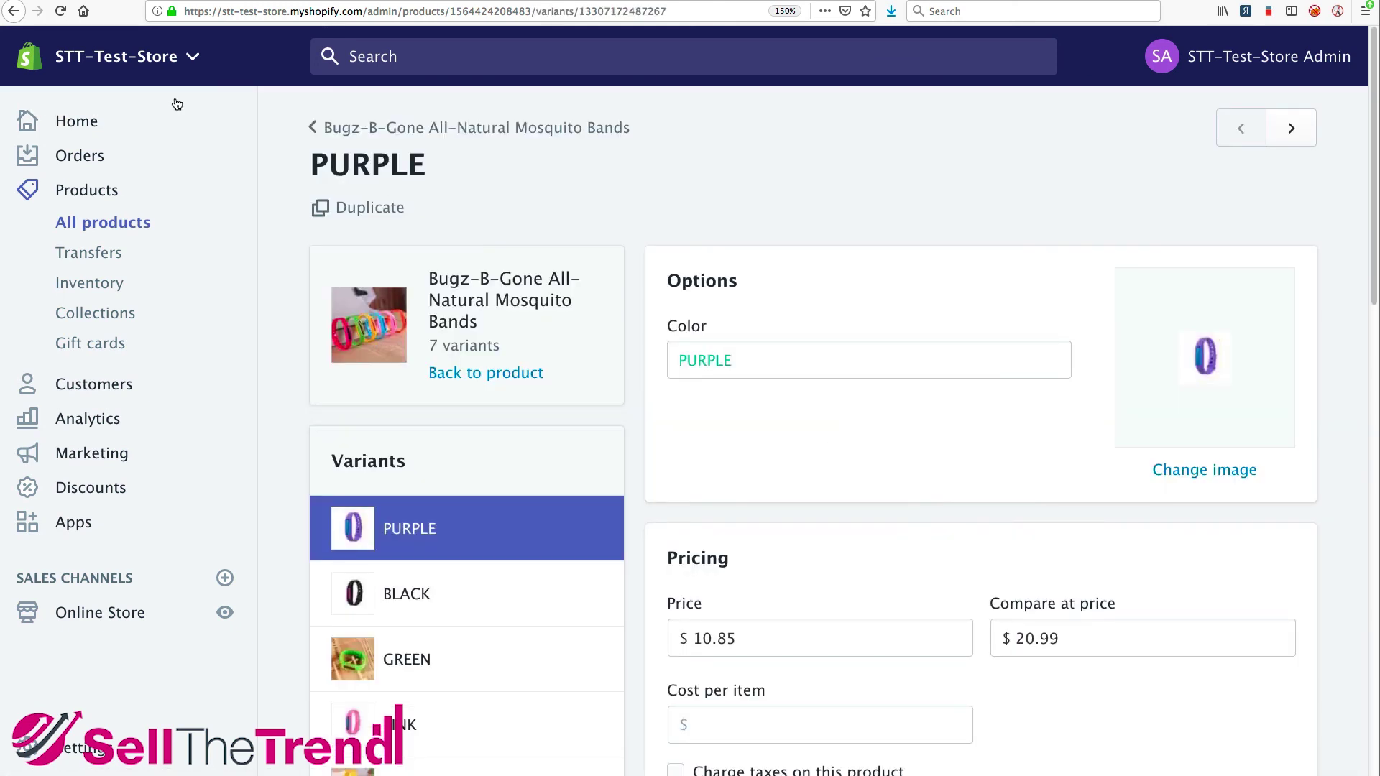
click(354, 127)
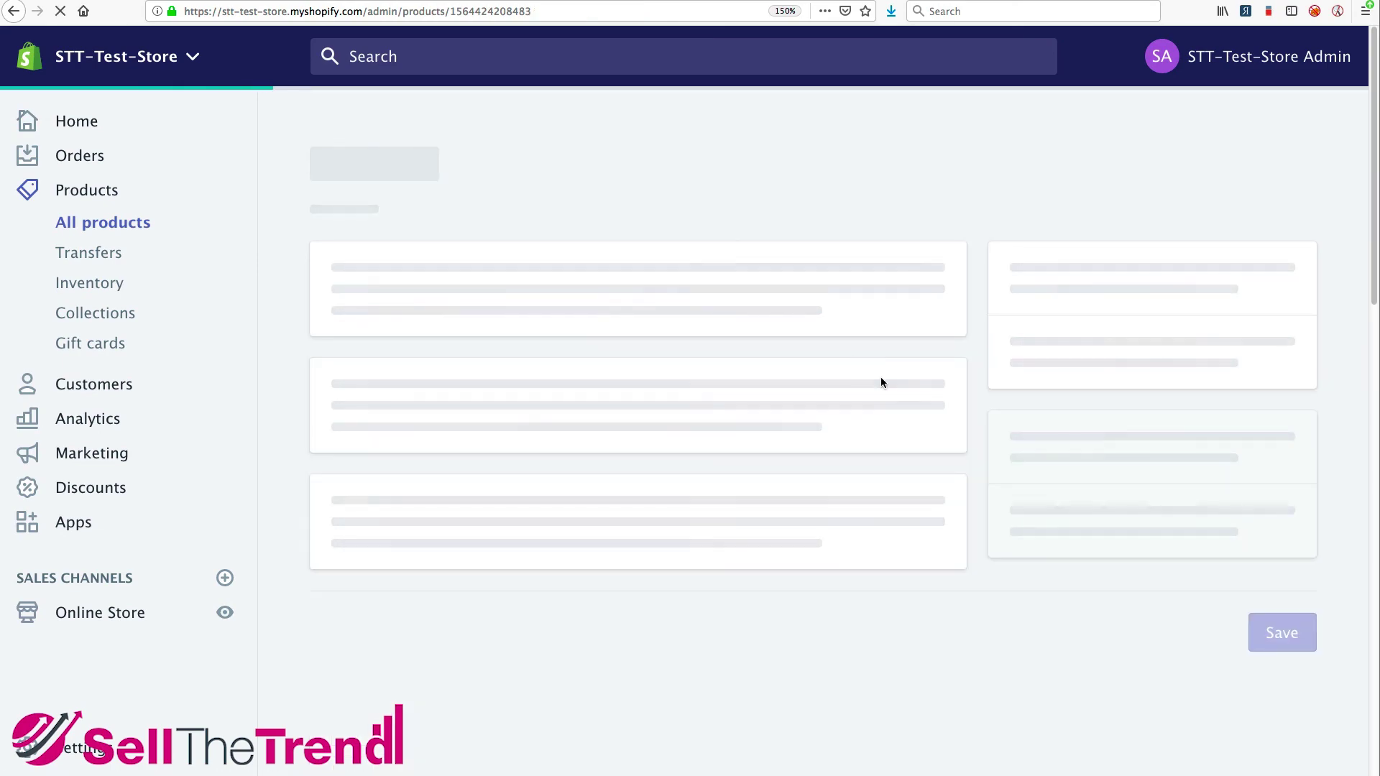
Step: Reopen the PURPLE variant of the mosquito bands for editing at its shipping settings
scroll(922, 434, down, 15)
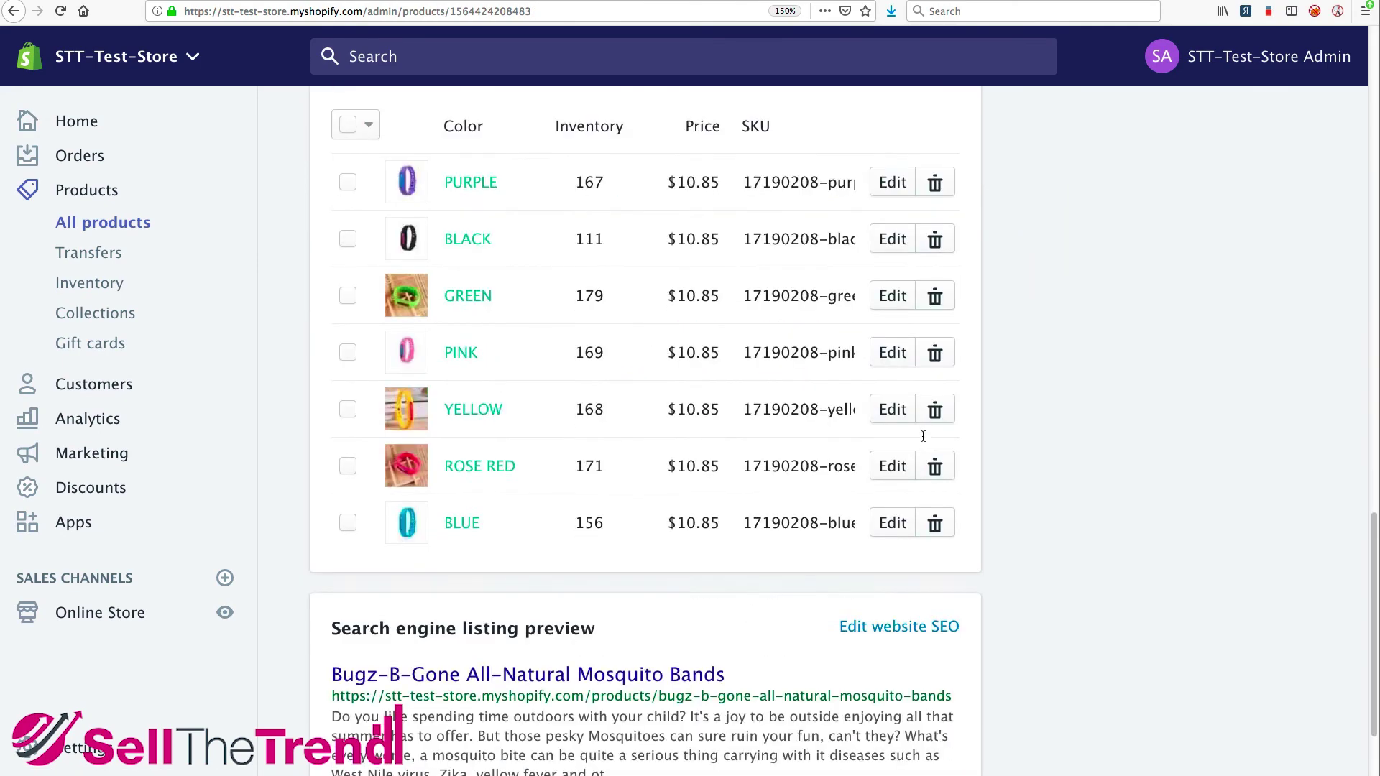
scroll(923, 436, up, 3)
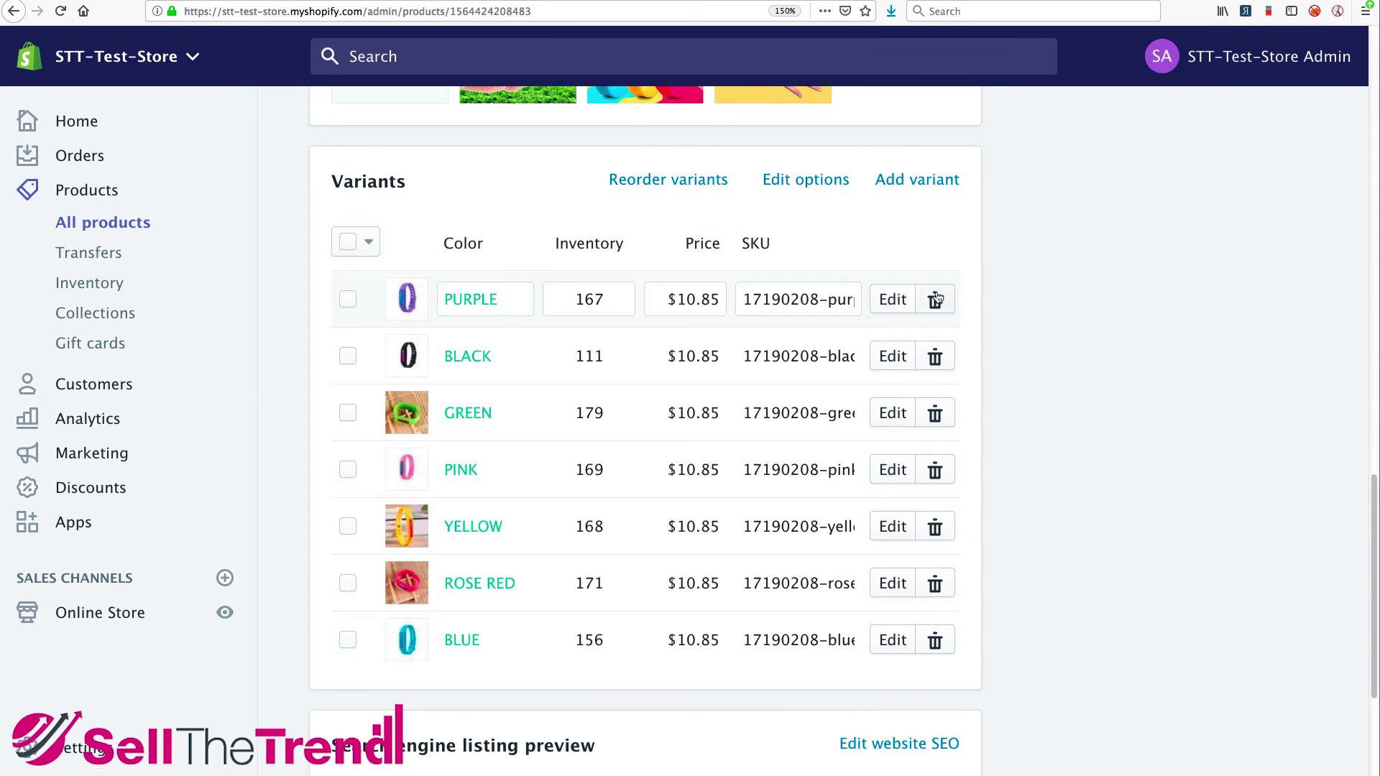
click(893, 300)
scroll(993, 413, down, 5)
scroll(967, 429, down, 10)
scroll(968, 428, up, 3)
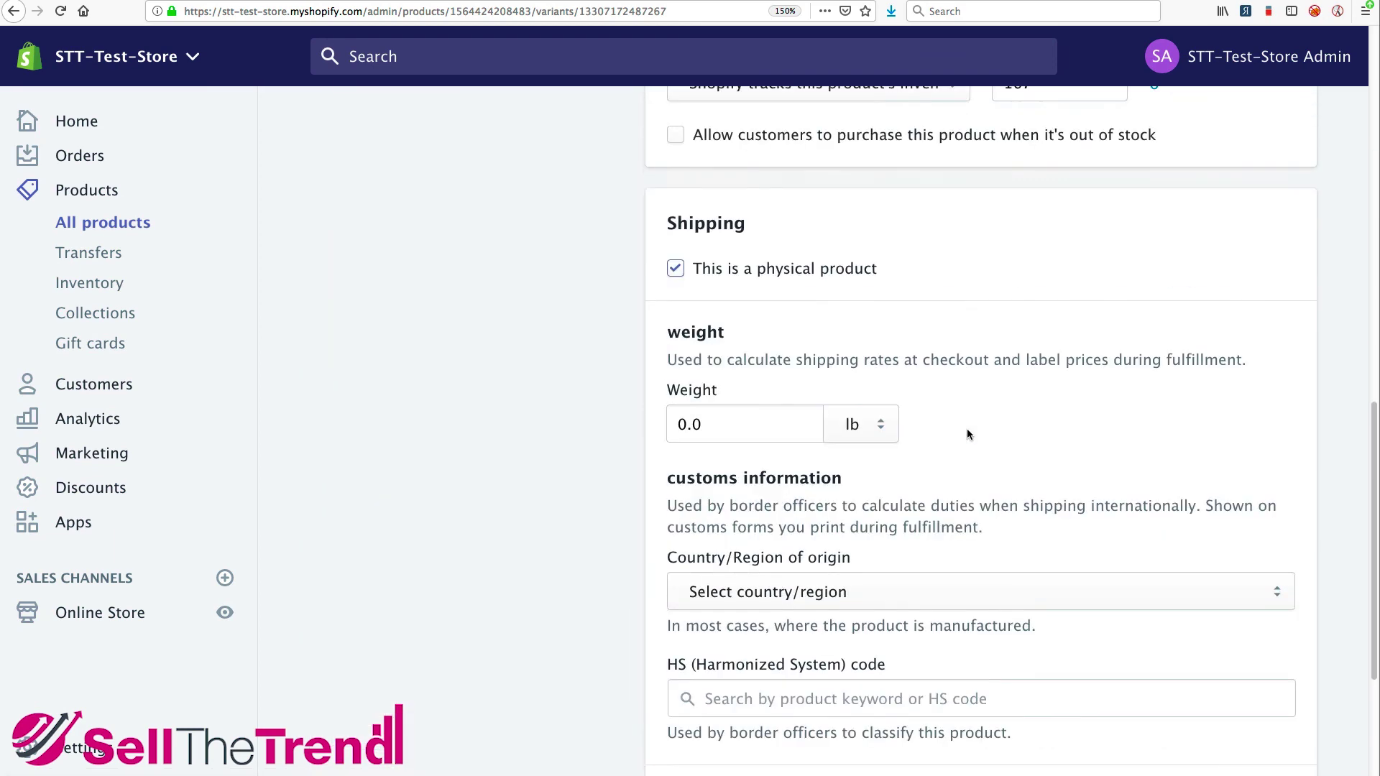
Step: Set the PURPLE variant's shipping weight to .10 lb and save the variant
drag(723, 439, 663, 432)
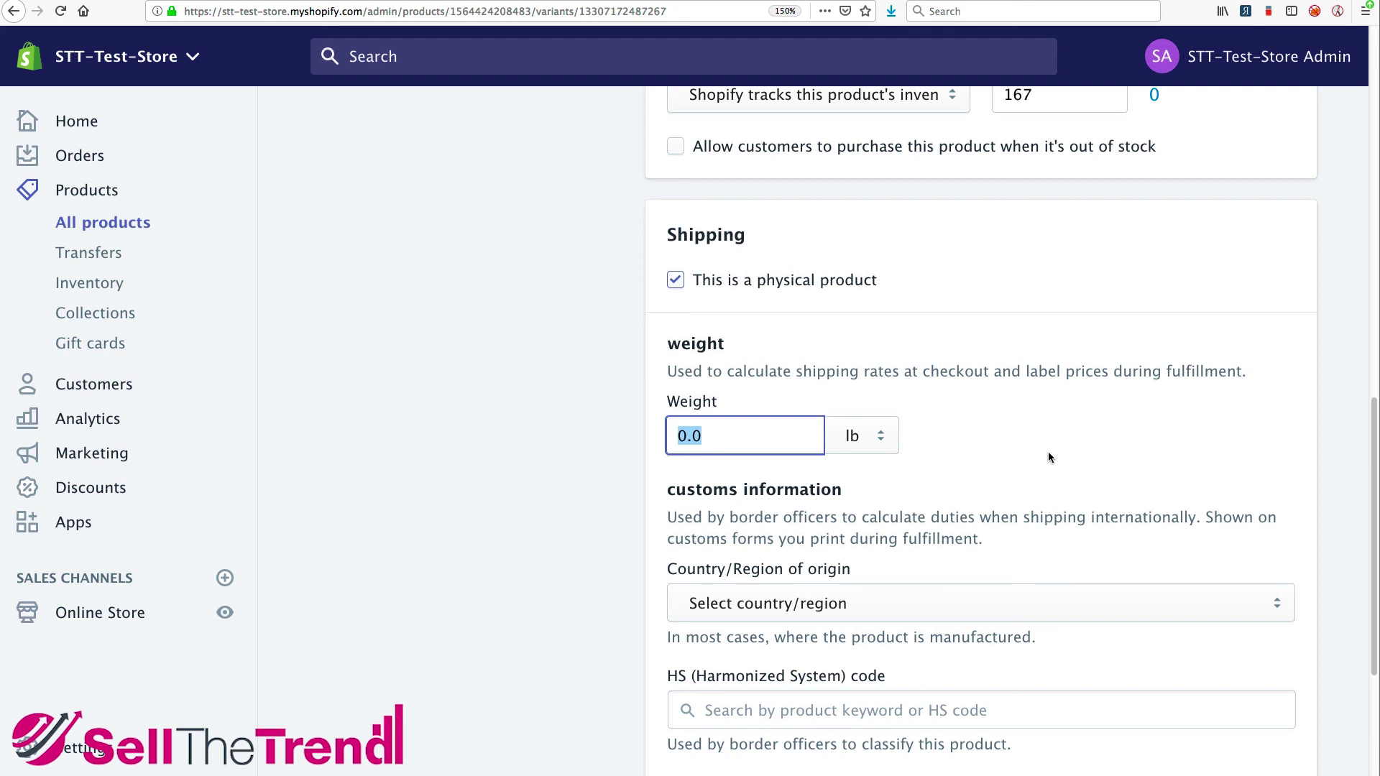
key(BackSpace)
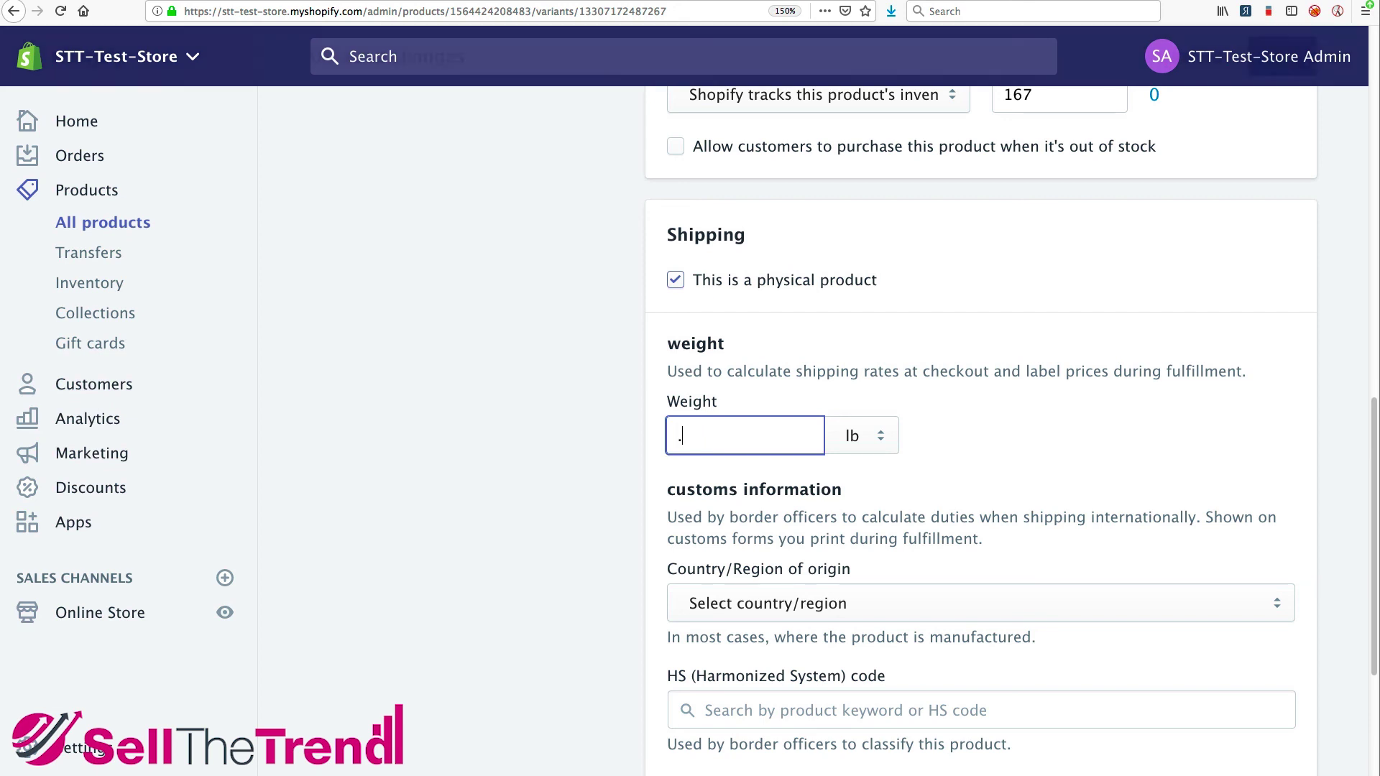
text(.)
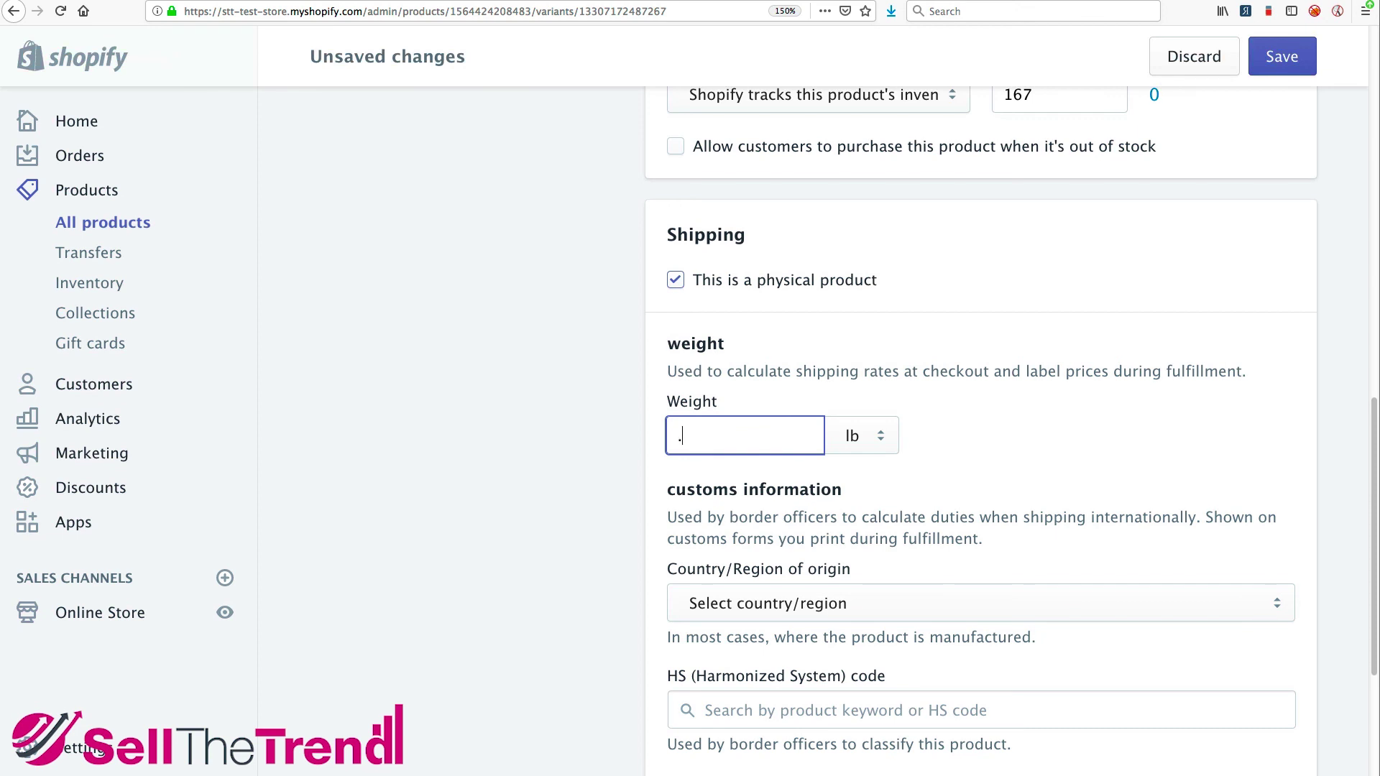
text(24)
key(BackSpace)
key(BackSpace)
text(10)
click(1014, 418)
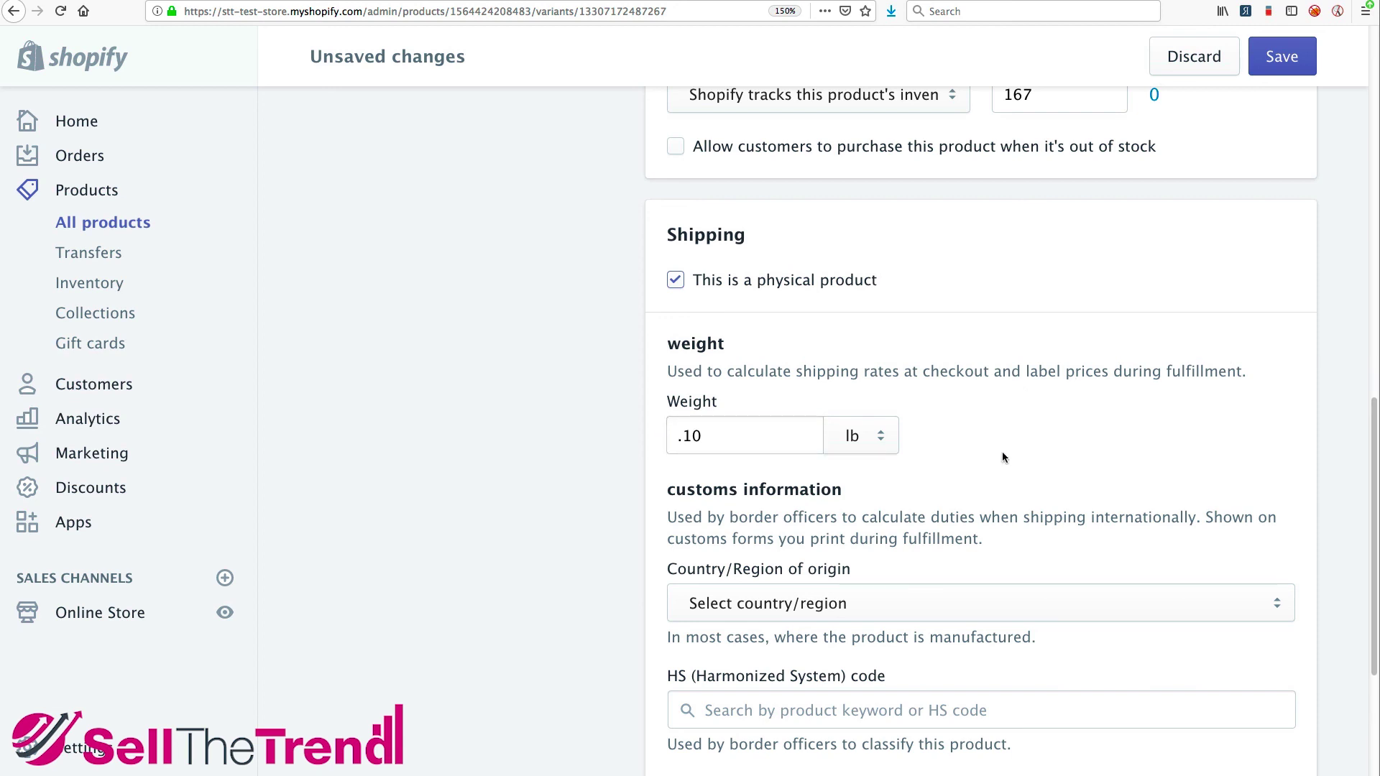
scroll(1002, 457, up, 6)
click(1284, 64)
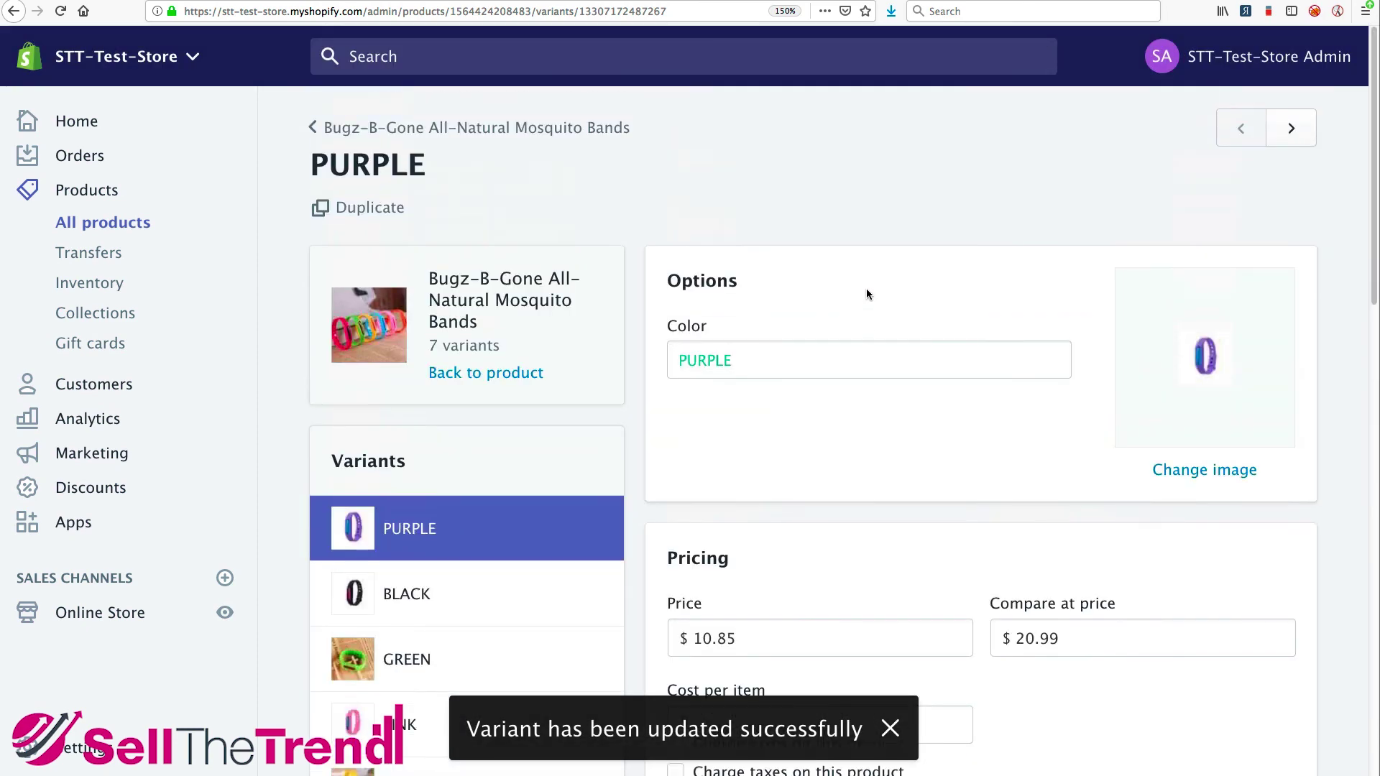
Step: Return to the mosquito bands' product page and review its images, variants, description and organization details
click(384, 129)
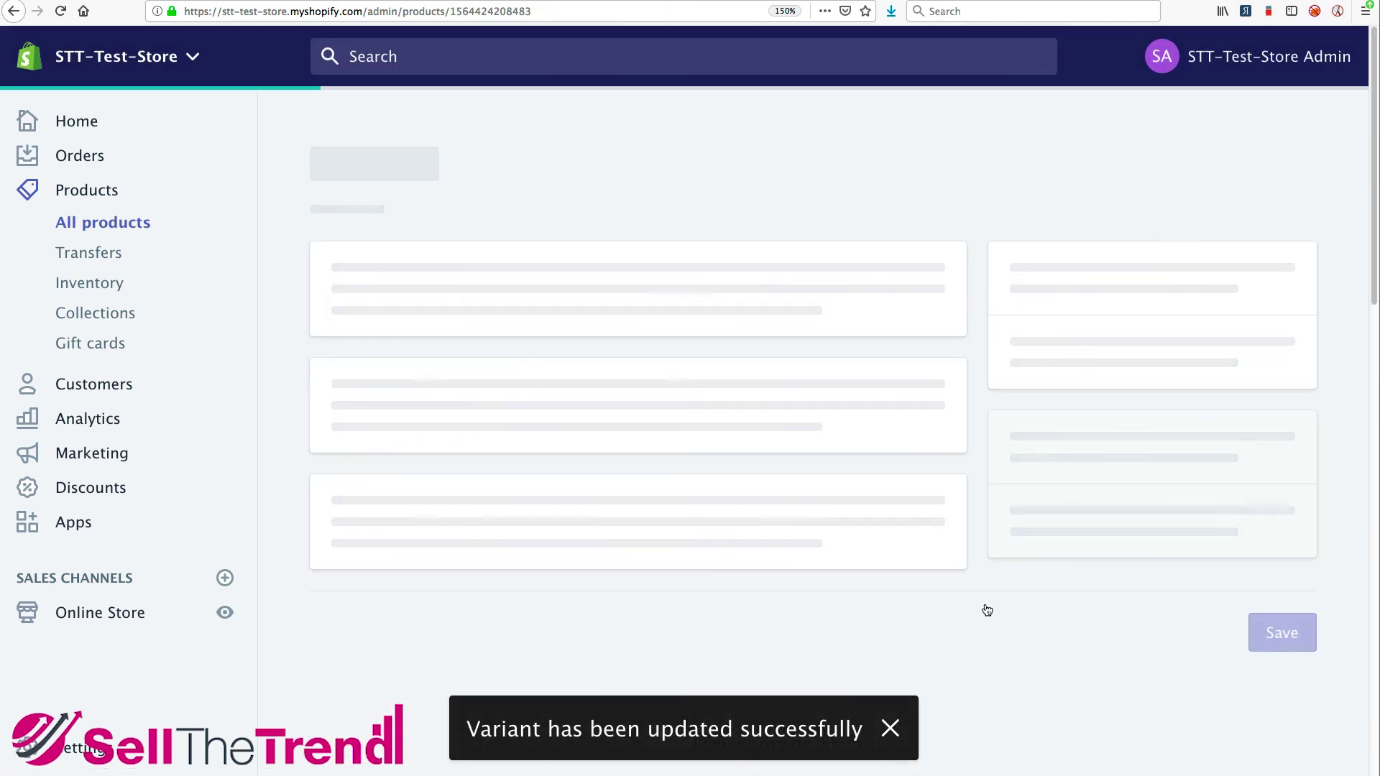
scroll(985, 602, down, 15)
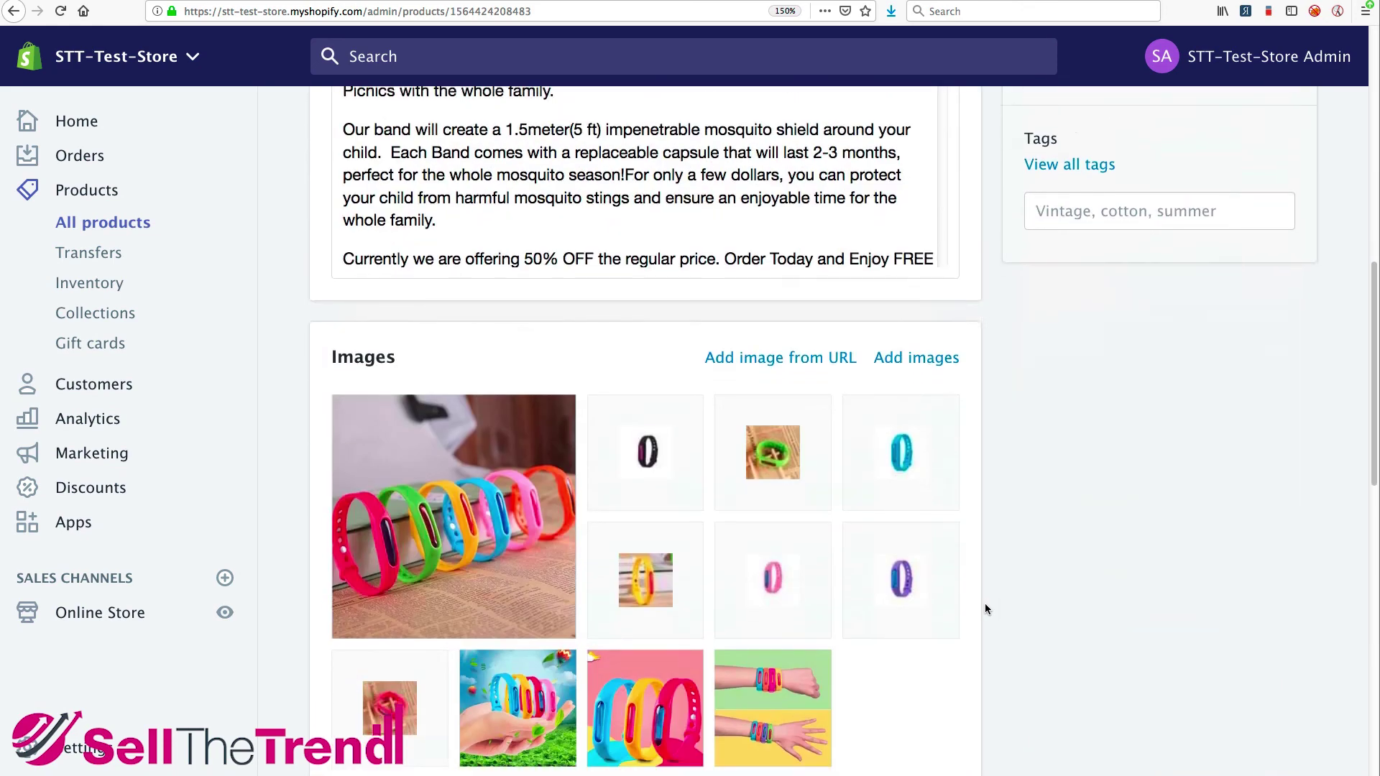
scroll(717, 490, up, 3)
scroll(791, 496, up, 4)
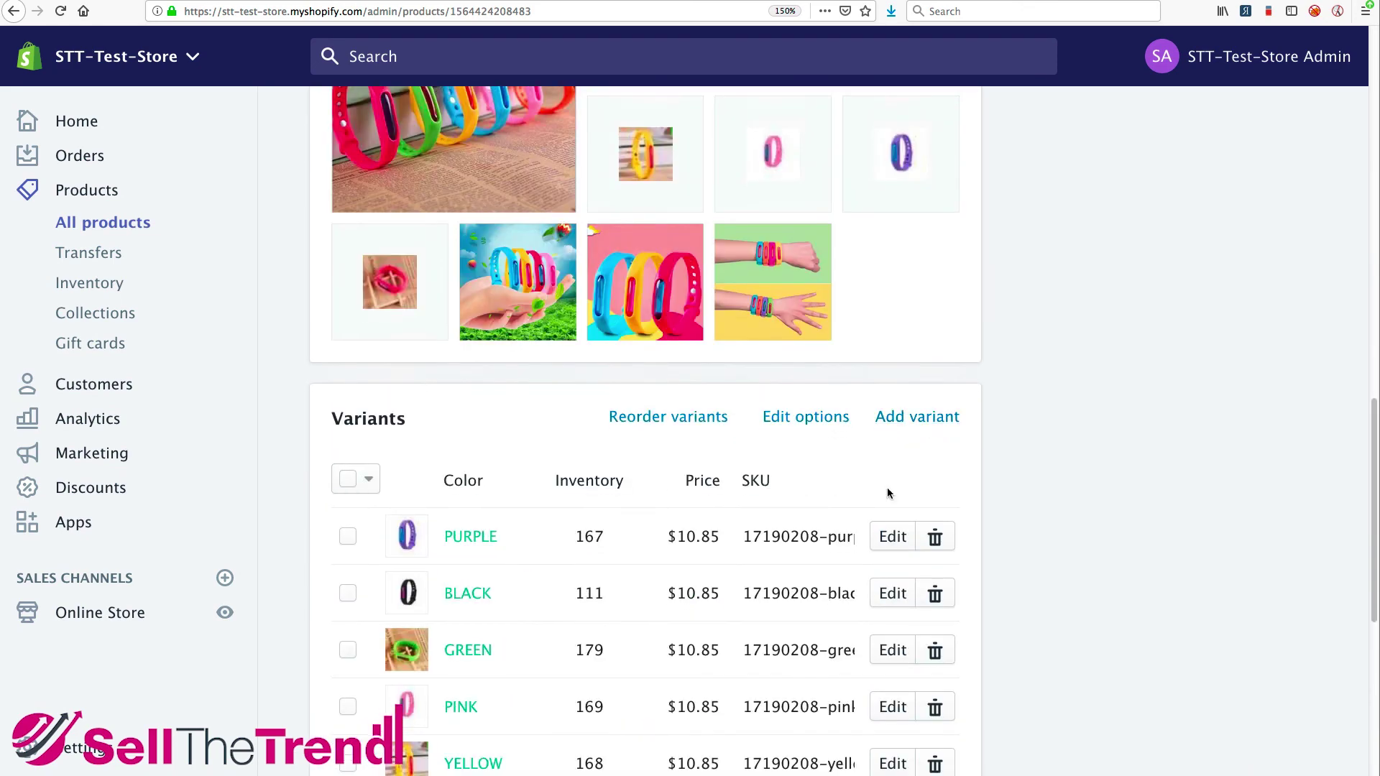
scroll(887, 488, down, 2)
scroll(1020, 408, up, 12)
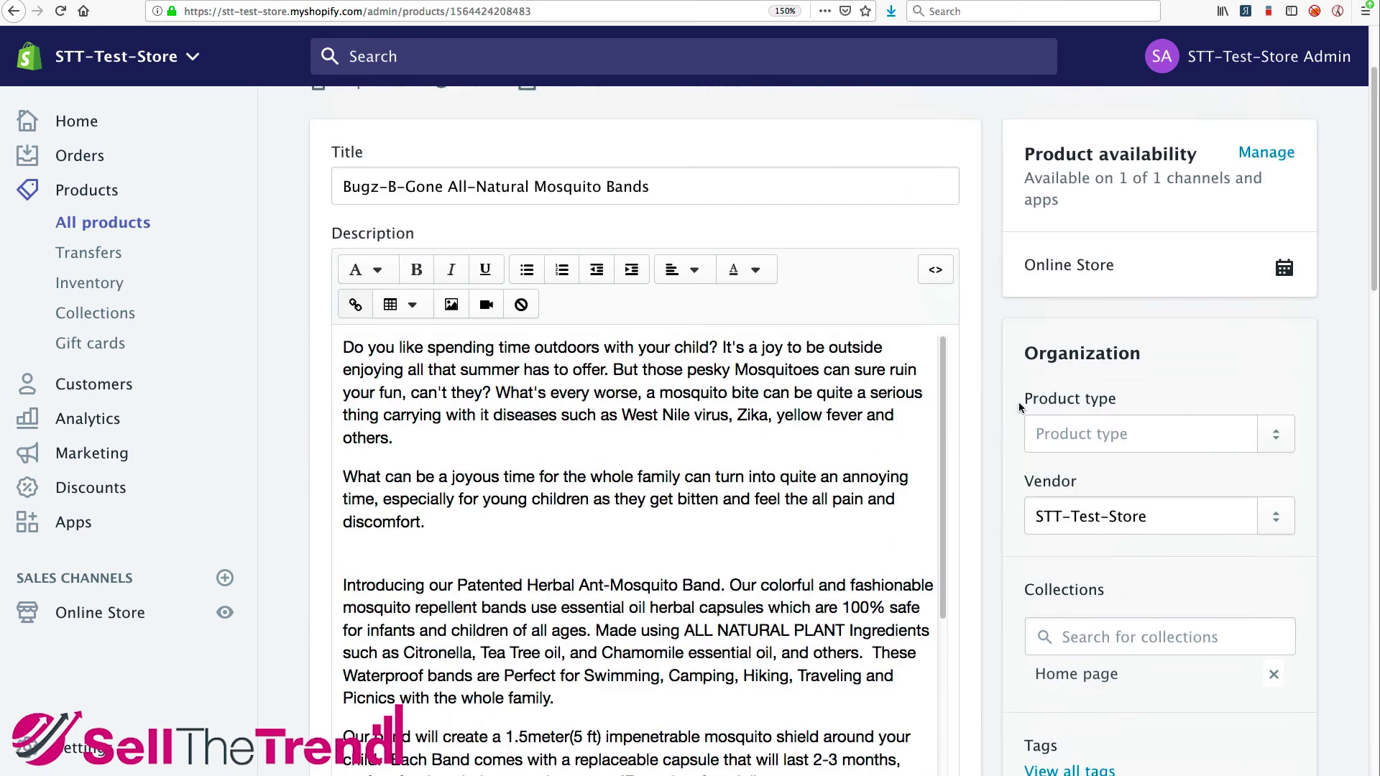